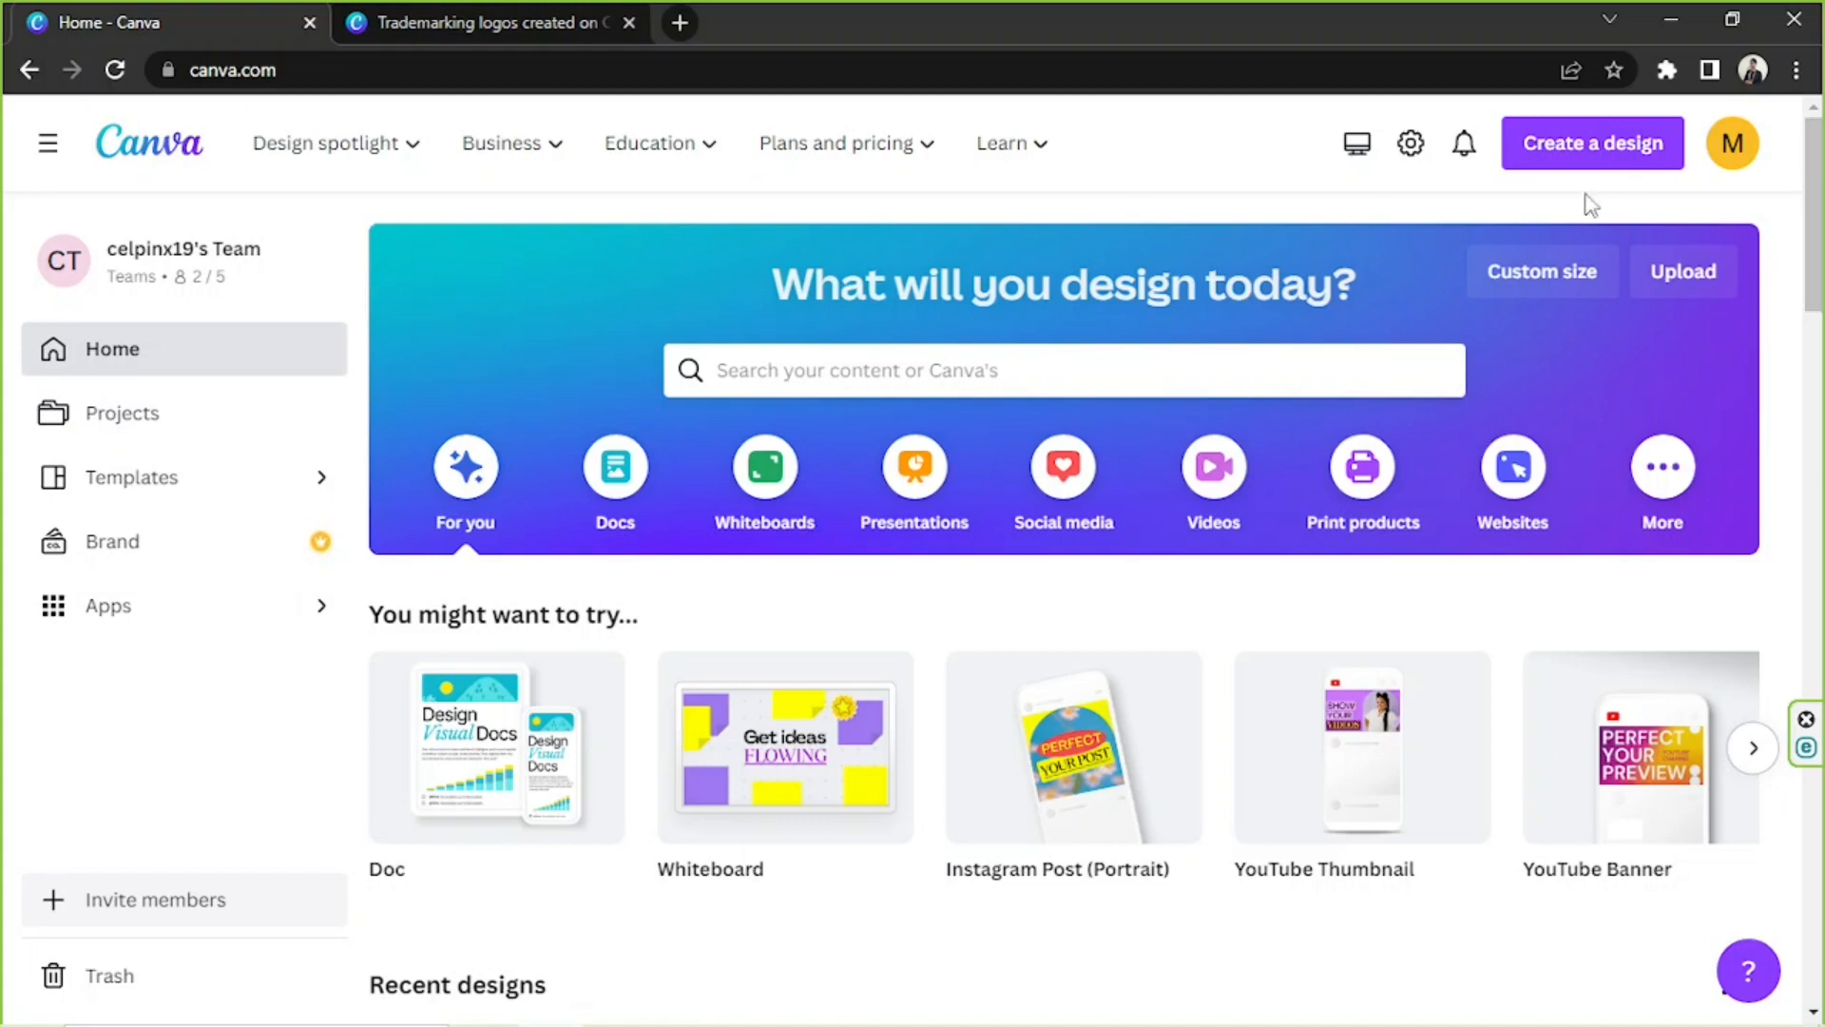
Step: Enlarge the help article on trademarking logos and read its sections on creating a logo from templates and why to use one
left_click(531, 13)
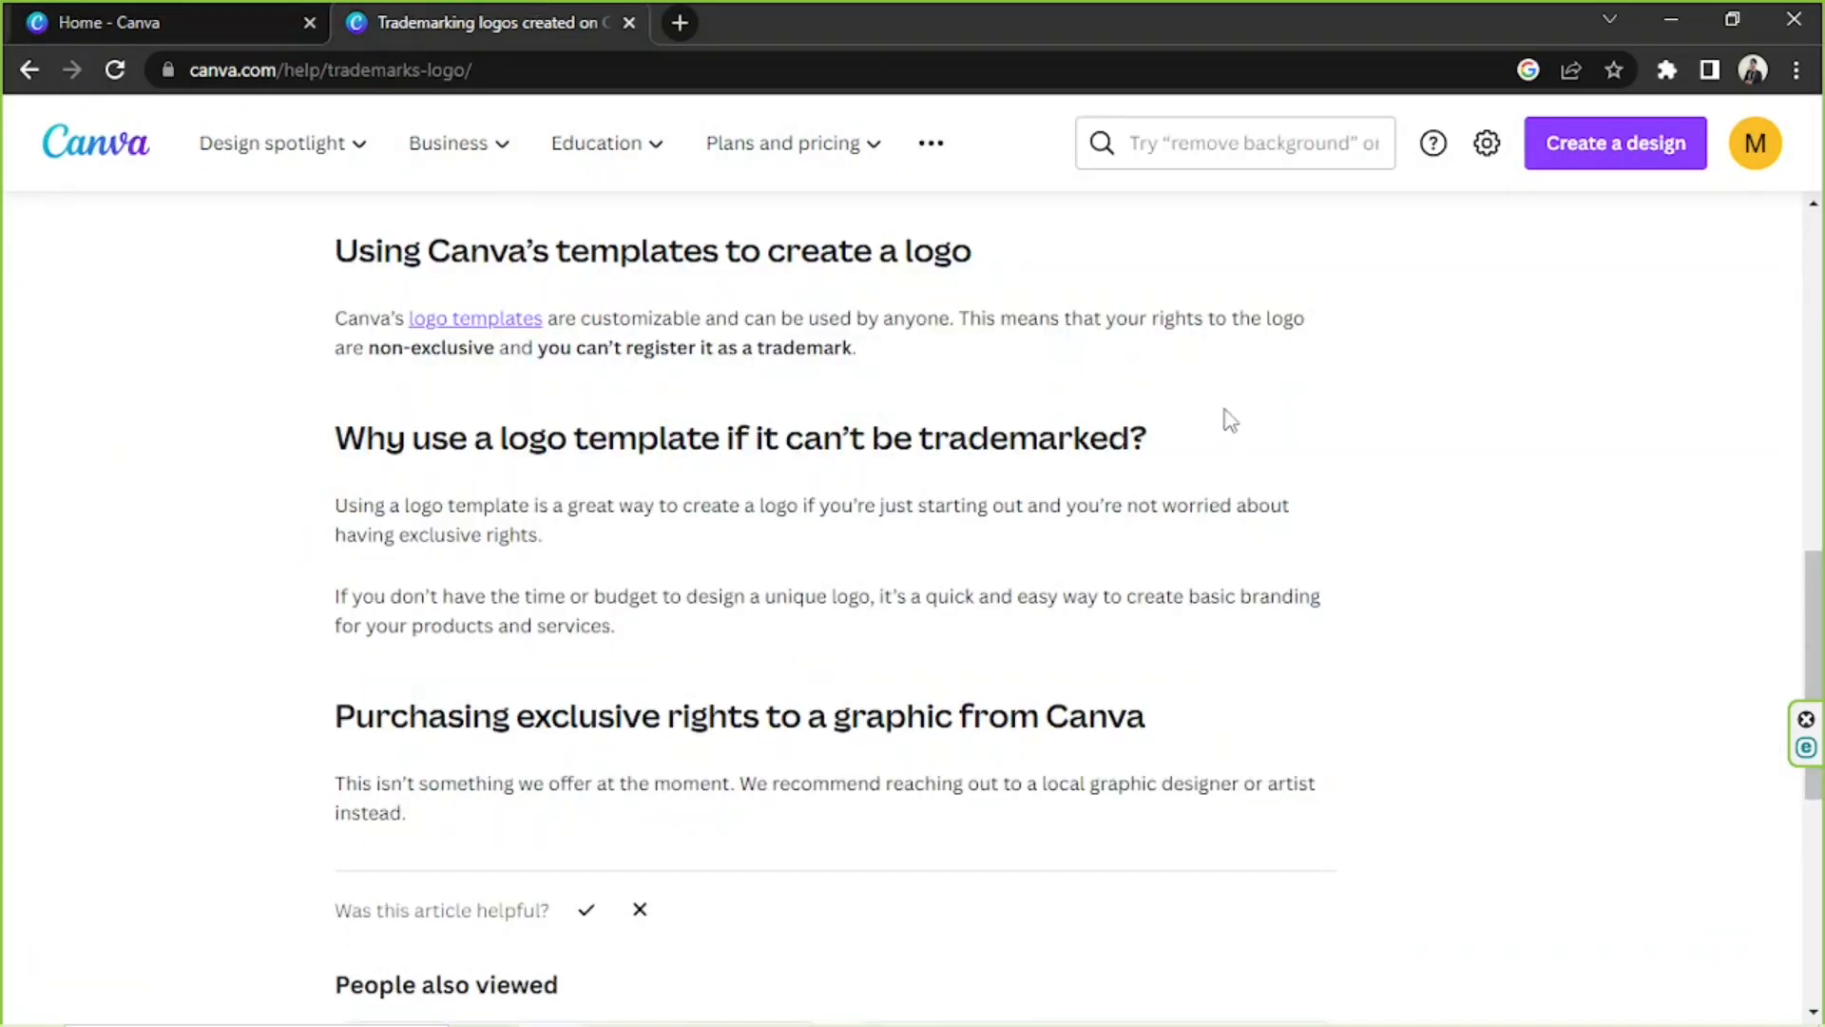
key("ctrl+plus")
key("ctrl+plus")
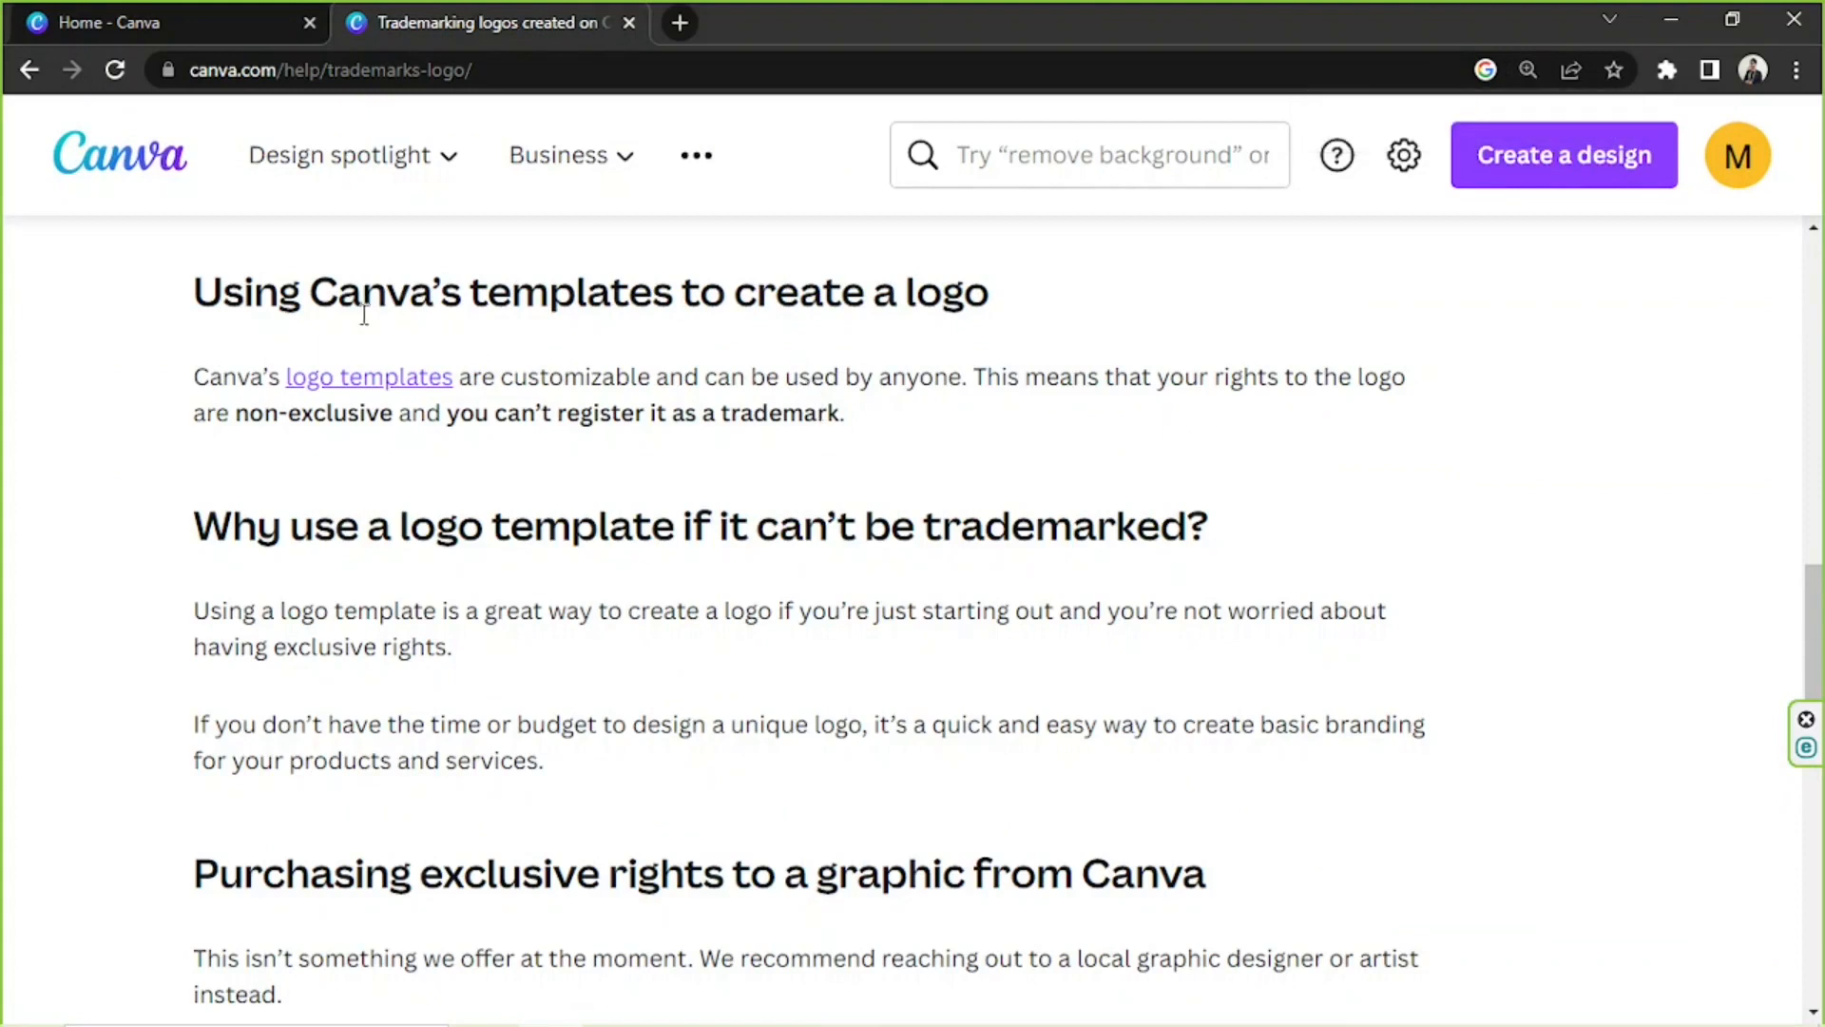
left_click_drag(191, 294, 1086, 329)
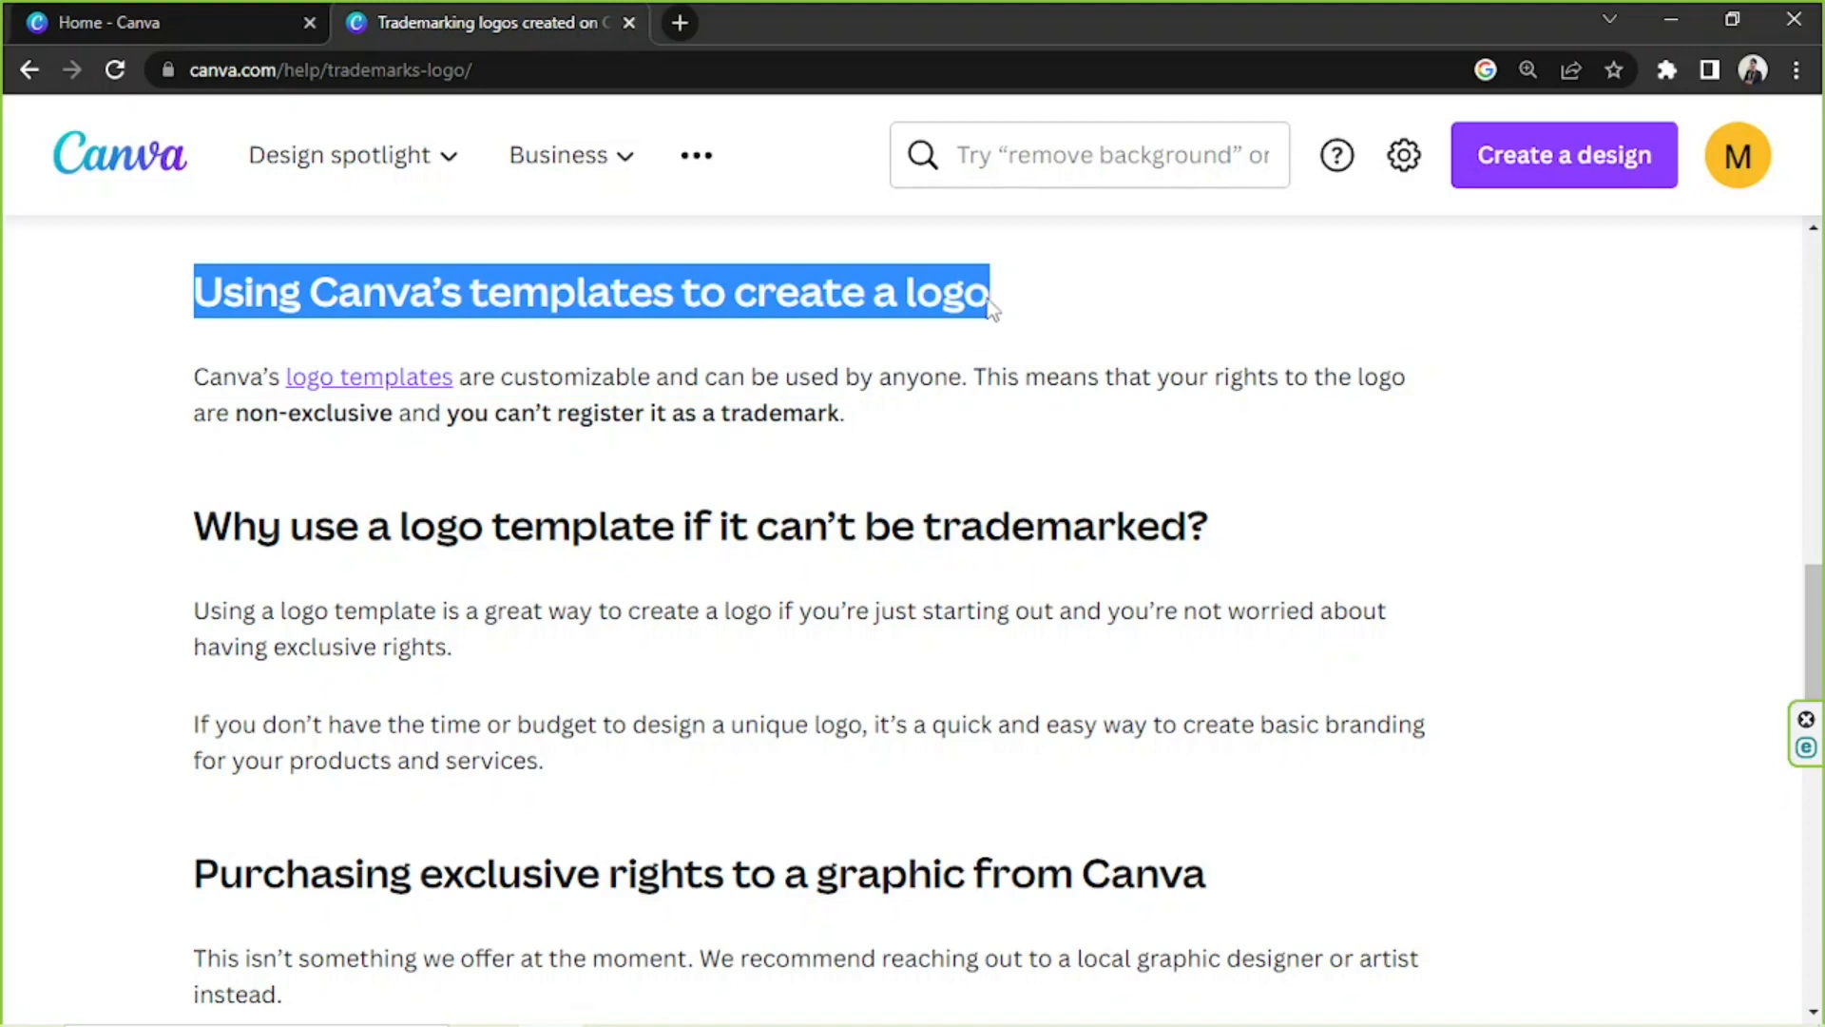
left_click(970, 294)
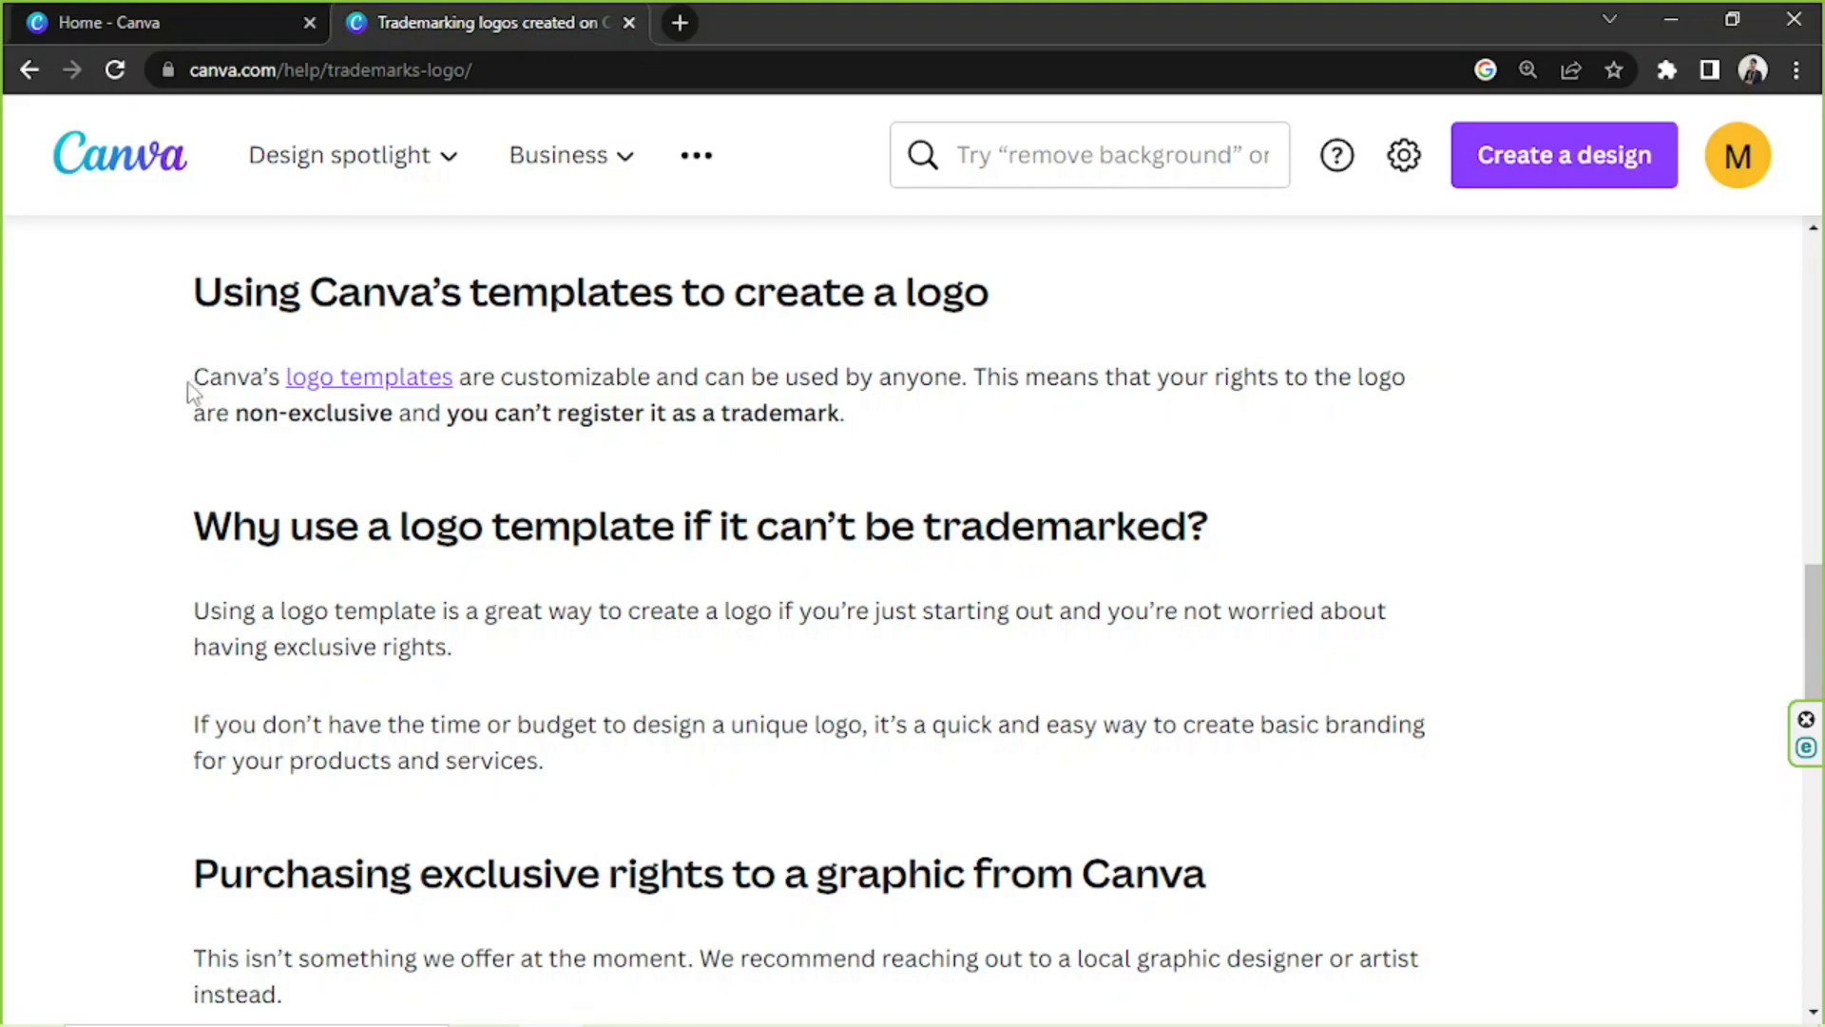
left_click_drag(188, 526, 1354, 540)
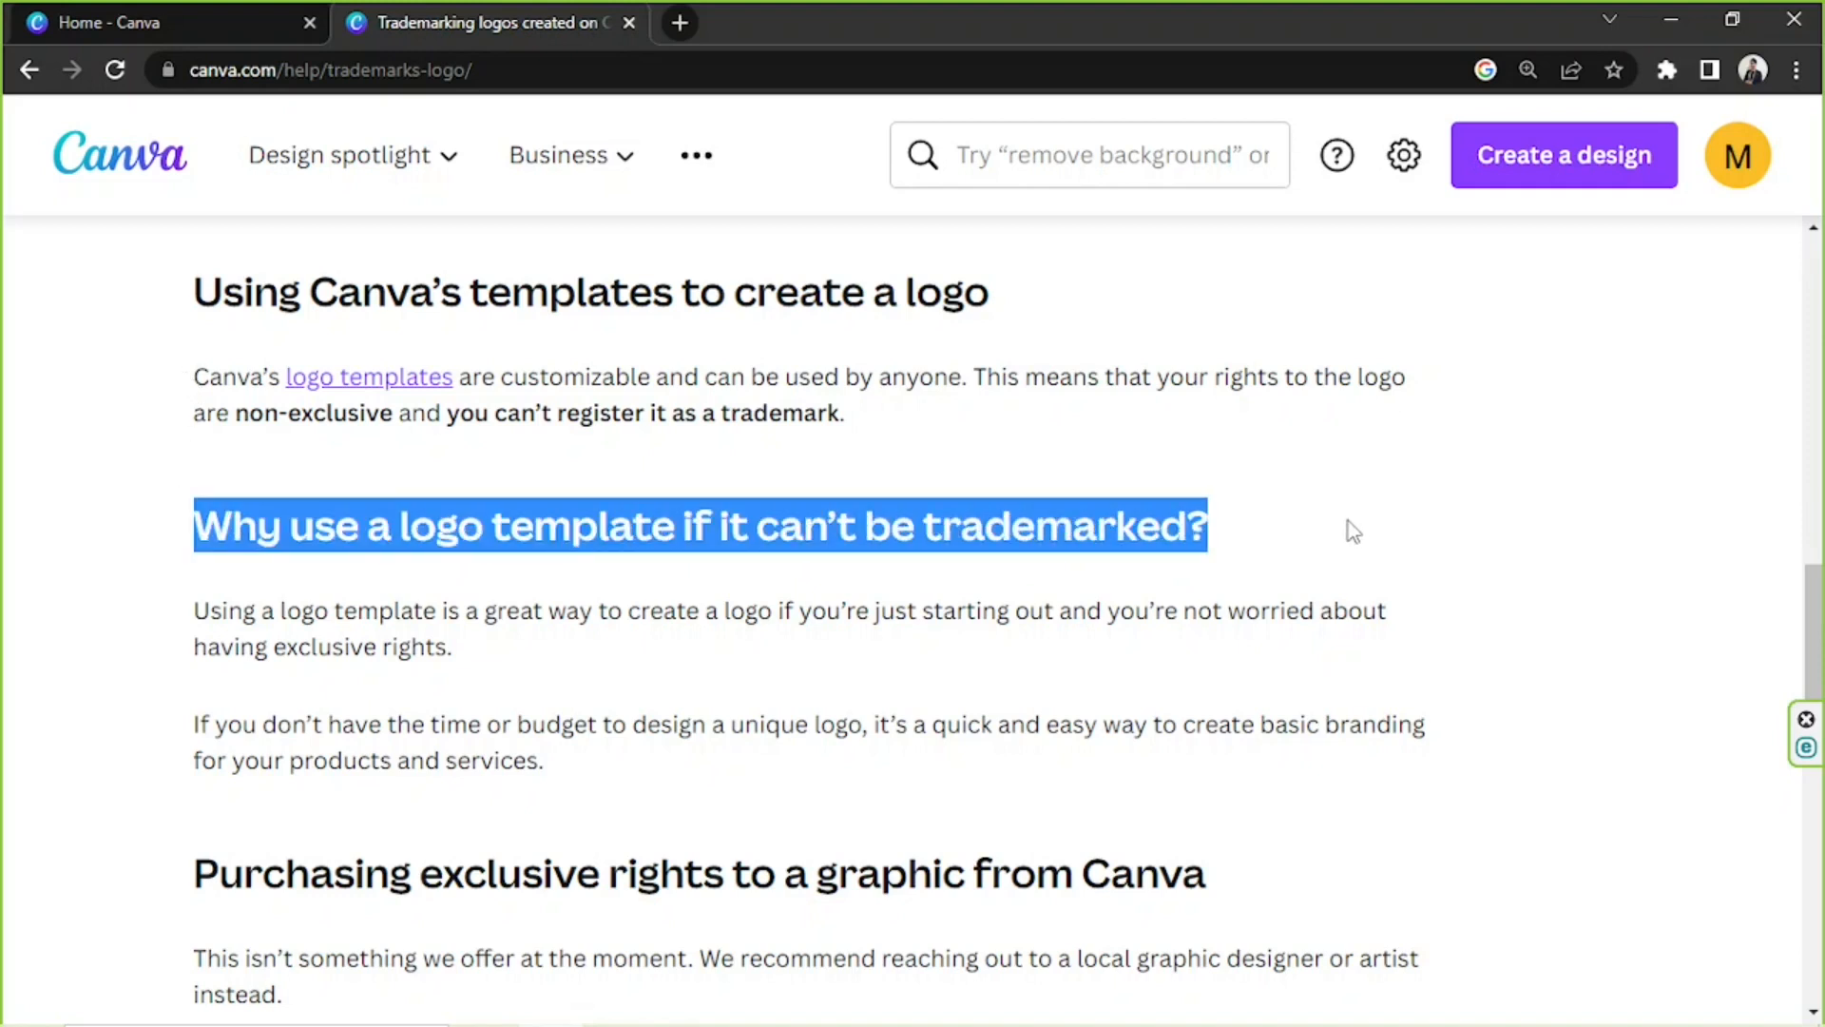
left_click(1348, 525)
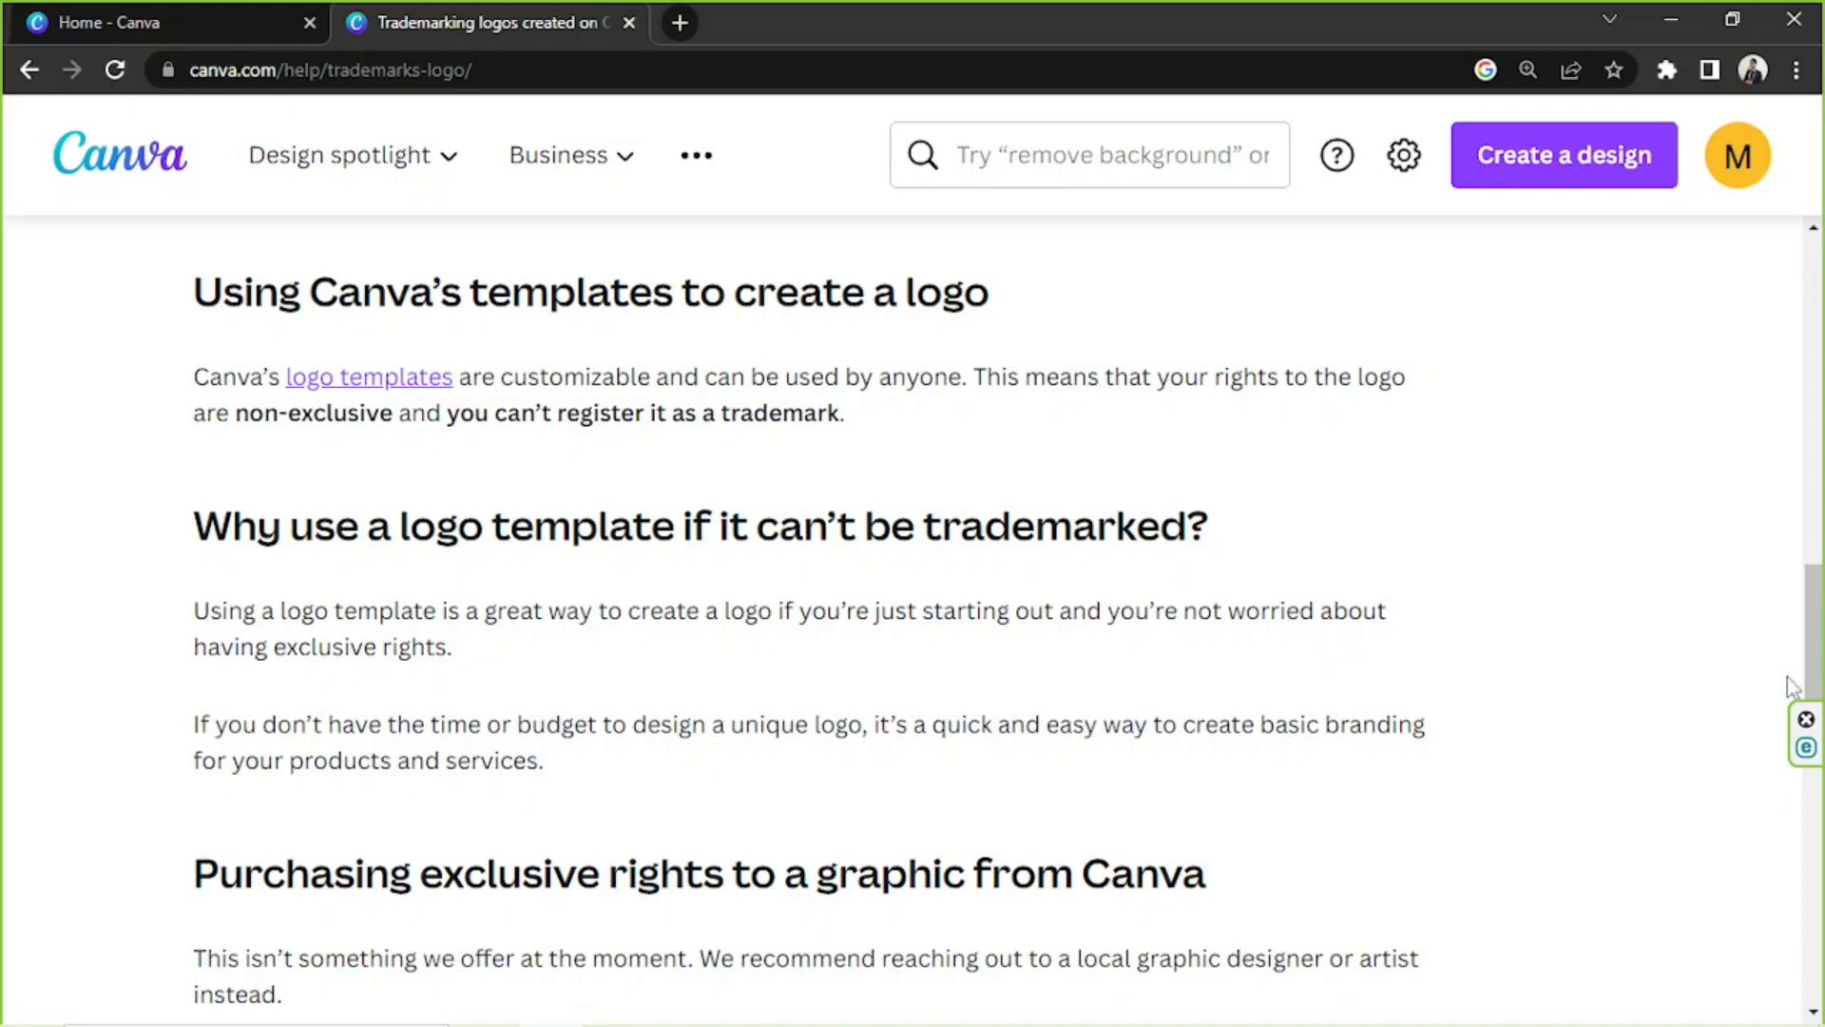
Step: Read the article's section on purchasing exclusive rights to a graphic, and view the Google results for "canva logo policy"
left_click_drag(1821, 627, 1820, 724)
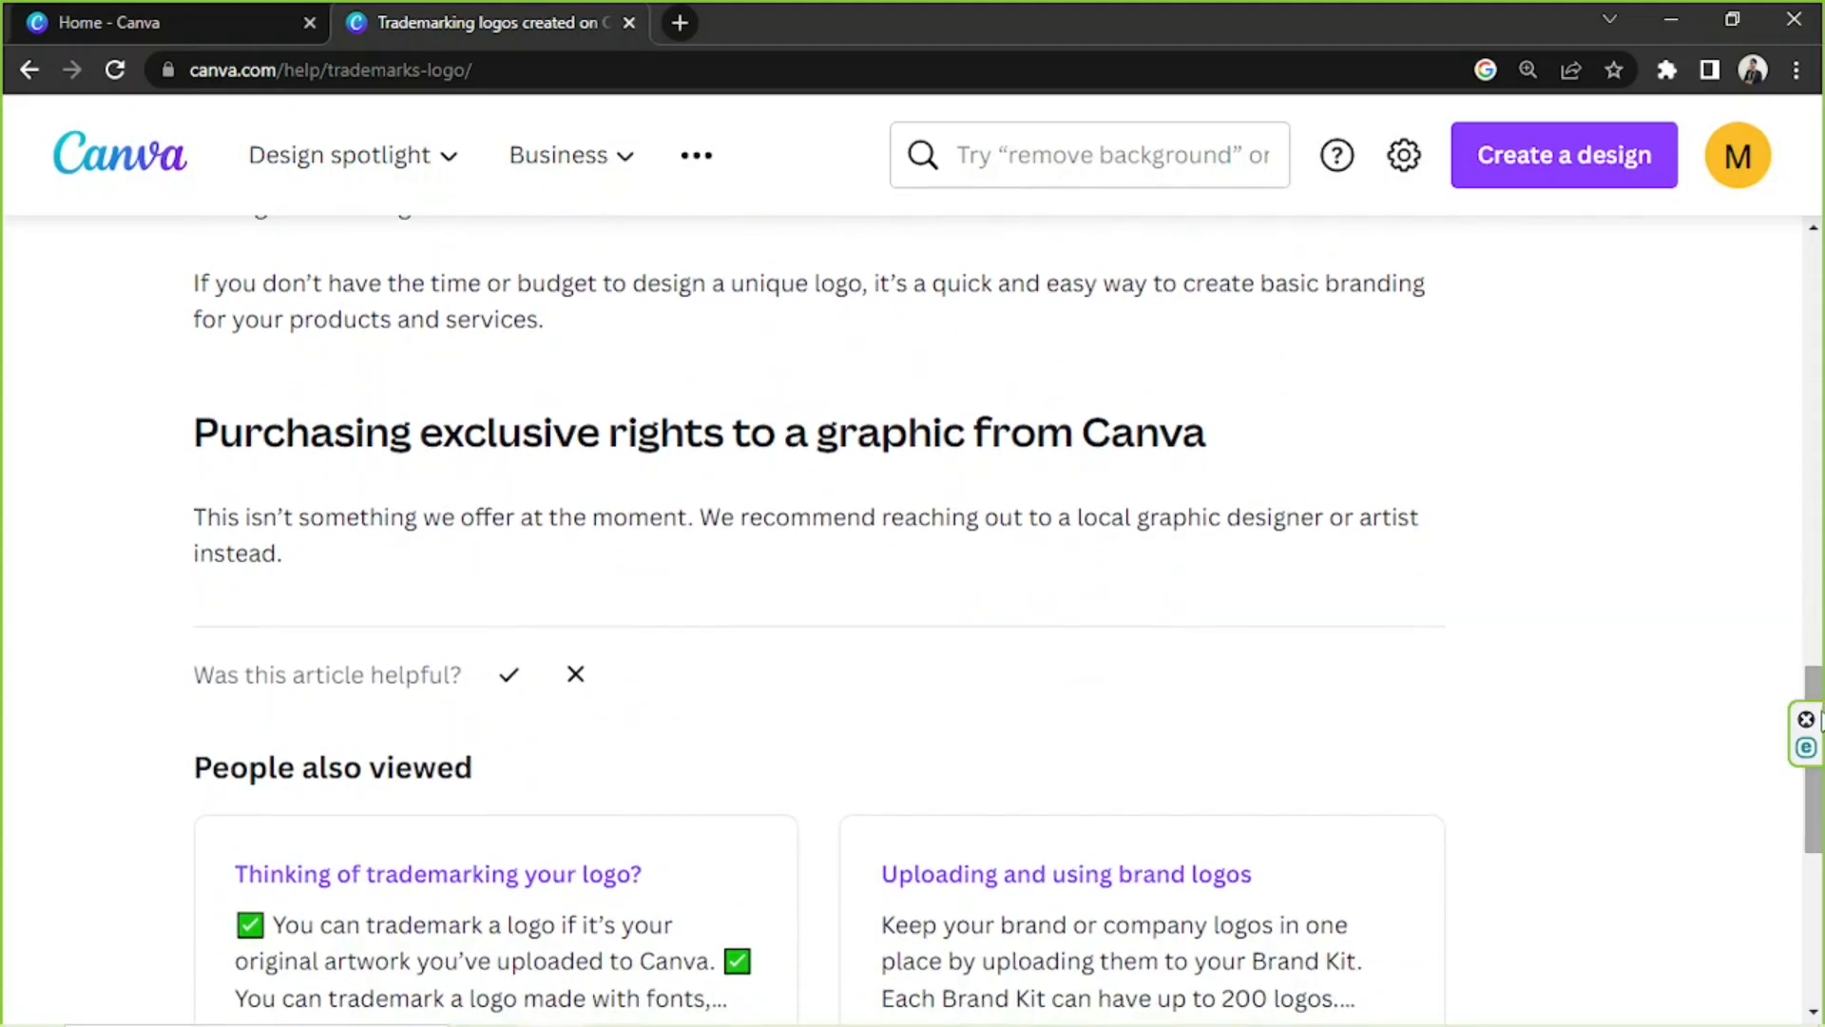
left_click_drag(197, 430, 1337, 436)
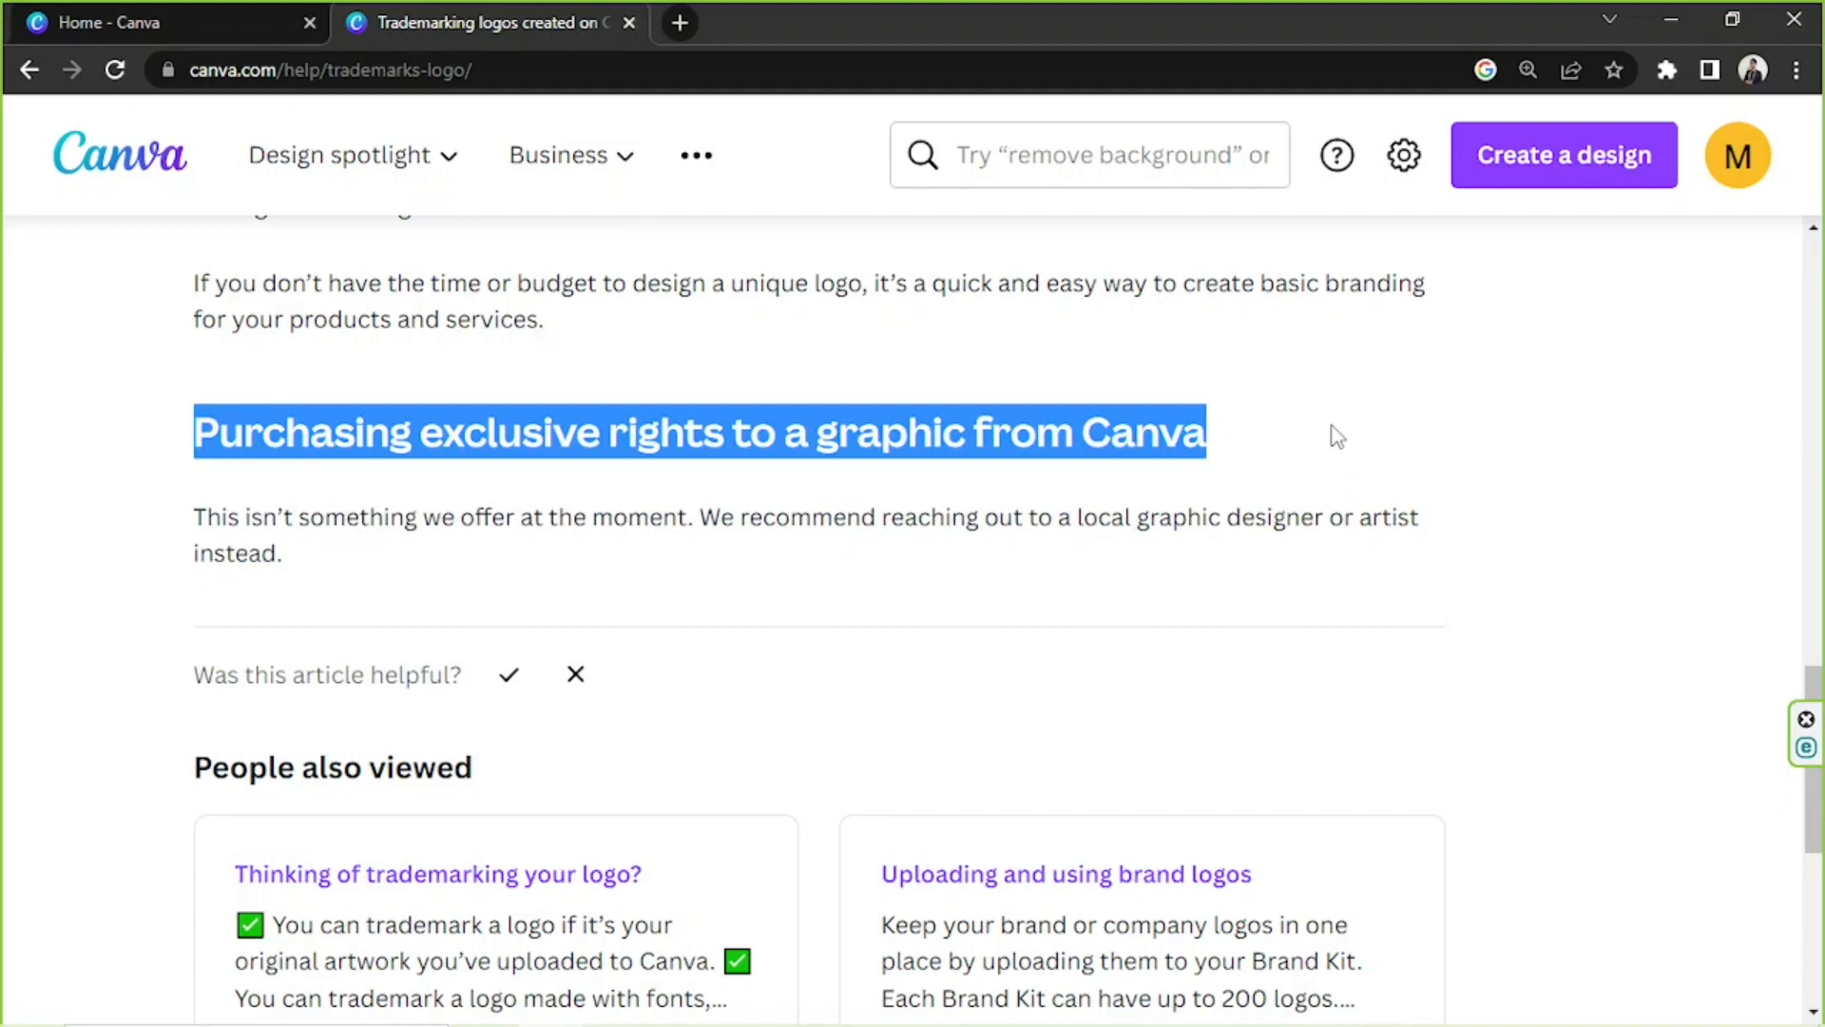
left_click(206, 506)
left_click_drag(240, 513, 300, 513)
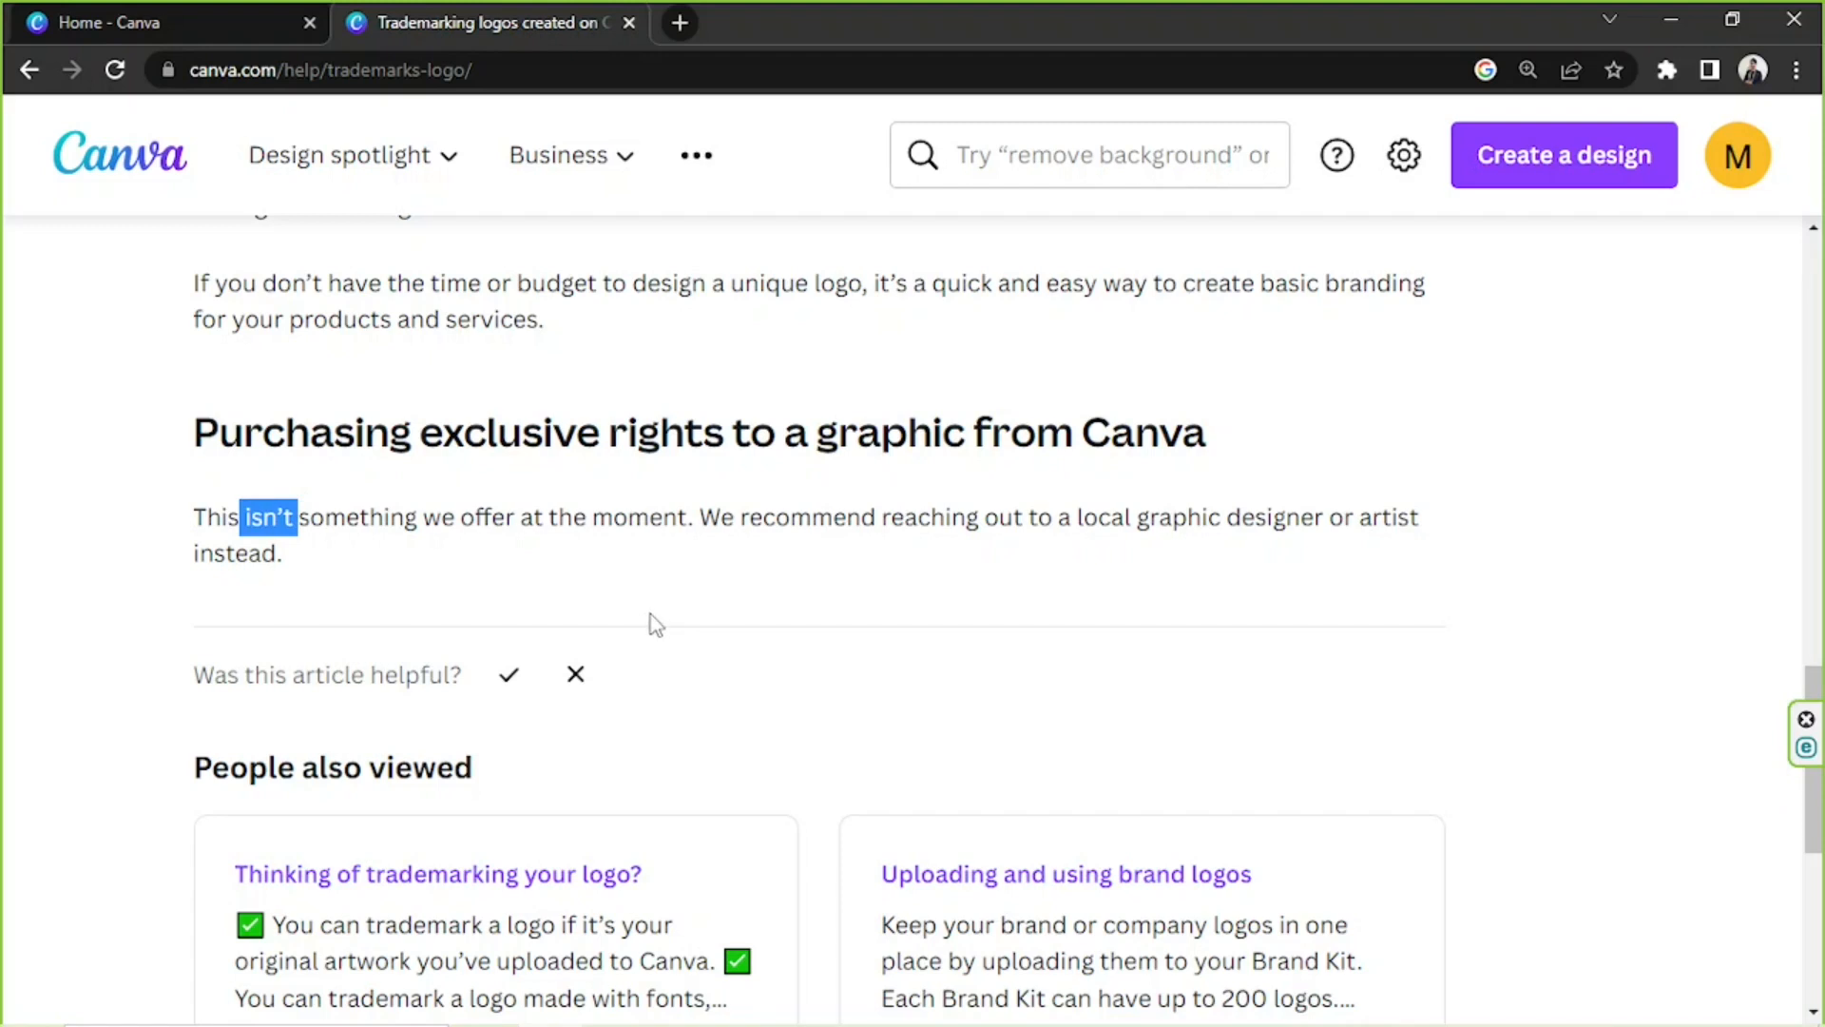
left_click(657, 524)
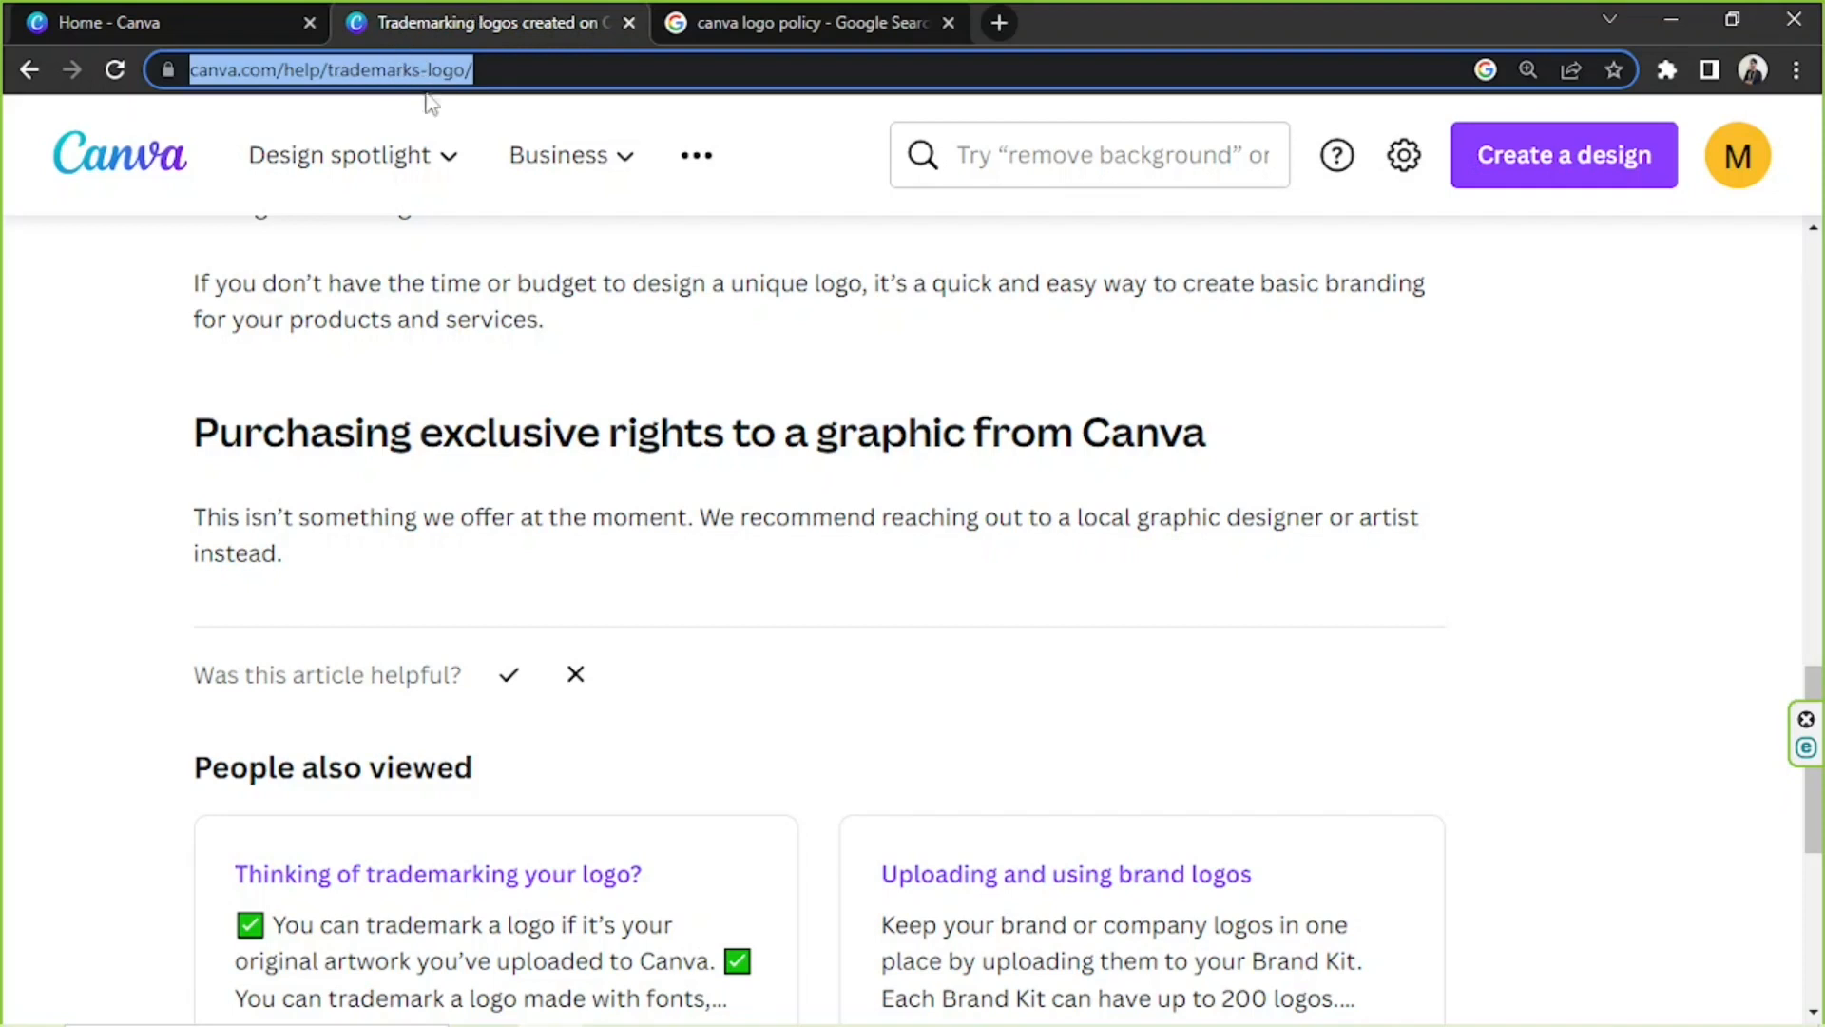
mouse_move(492, 114)
left_click(765, 14)
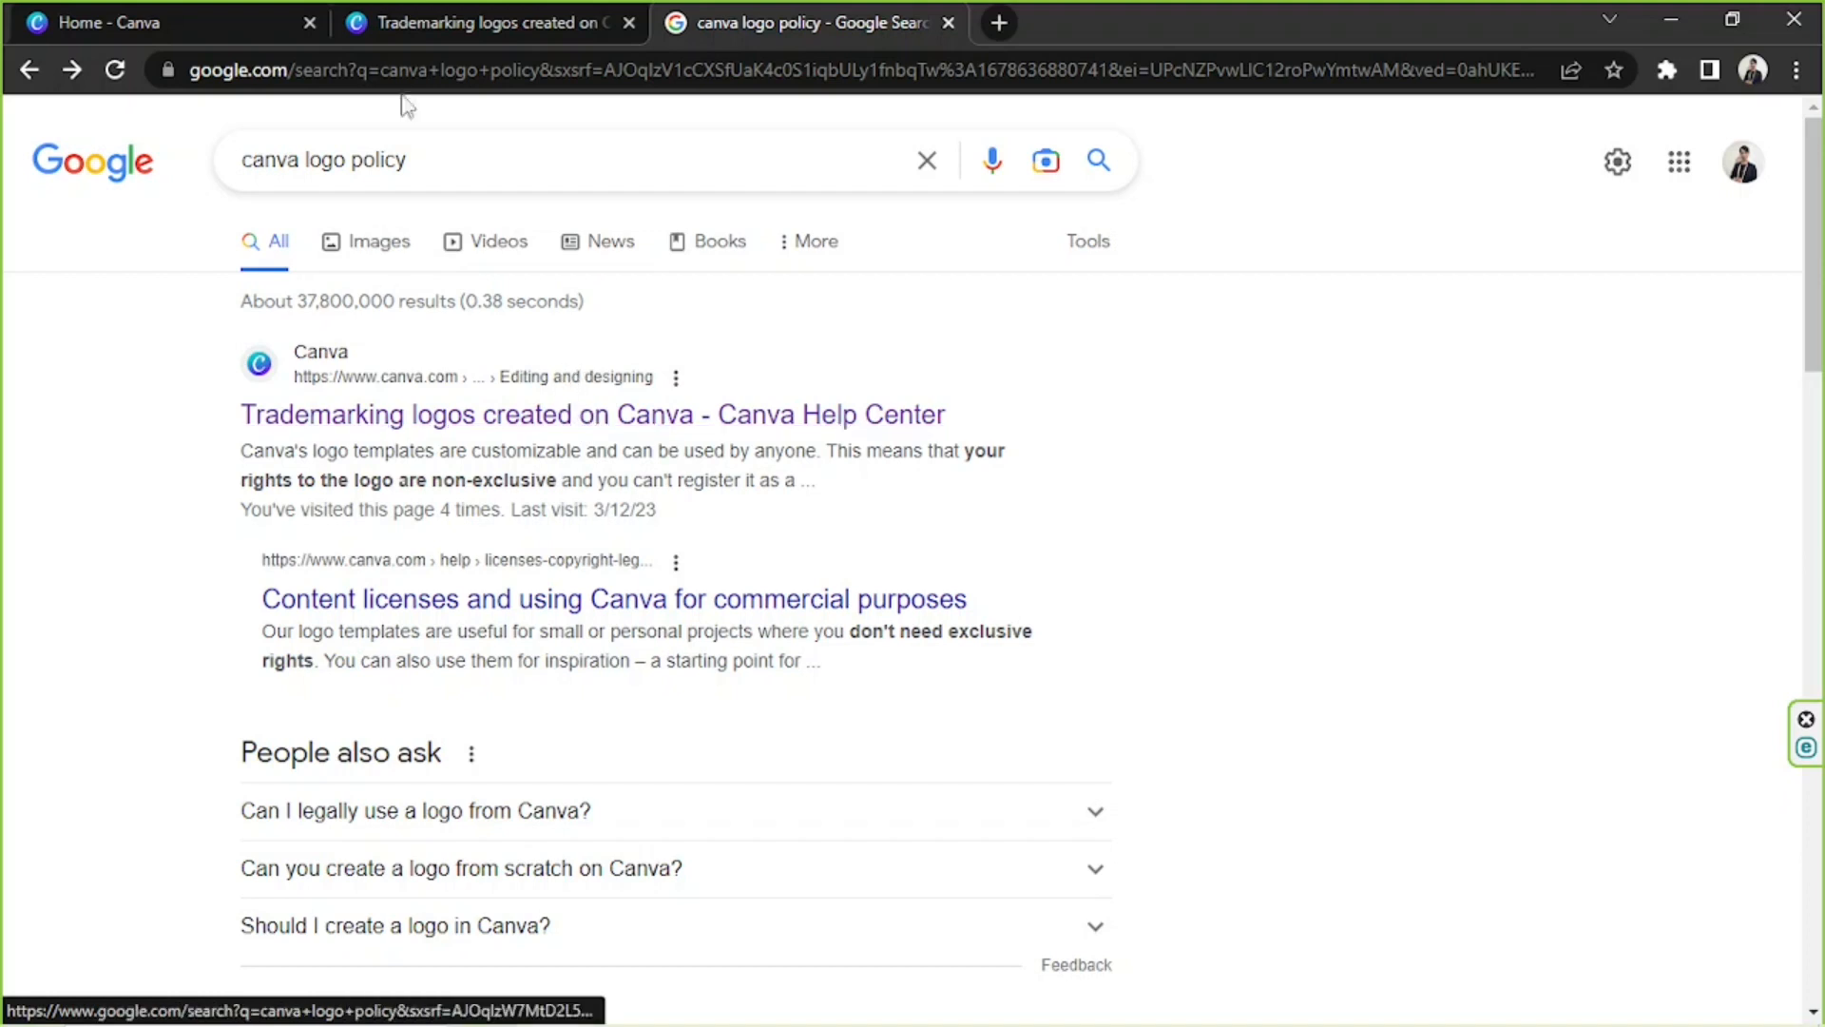
Step: Return to the Canva home page, search for "logo" and open the Logo 500 × 500 px templates
left_click(224, 19)
key("ctrl+minus")
key("ctrl+minus")
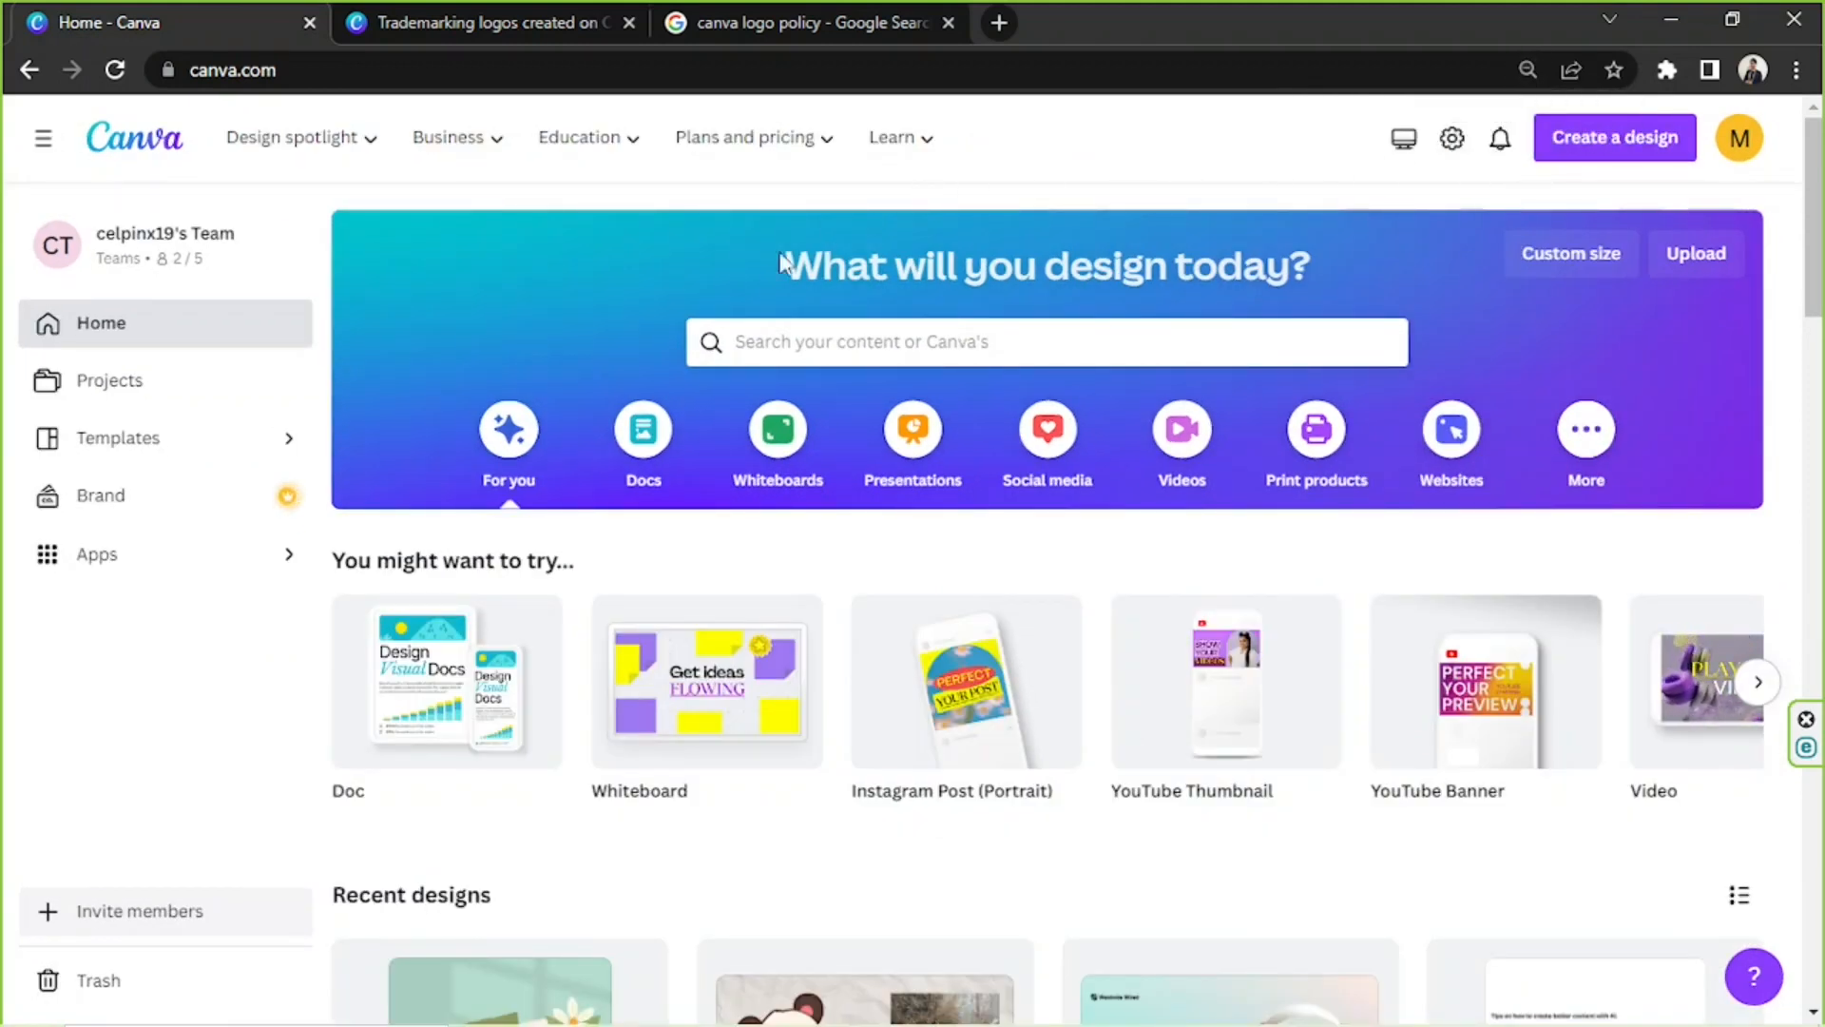
left_click(807, 348)
type("logo")
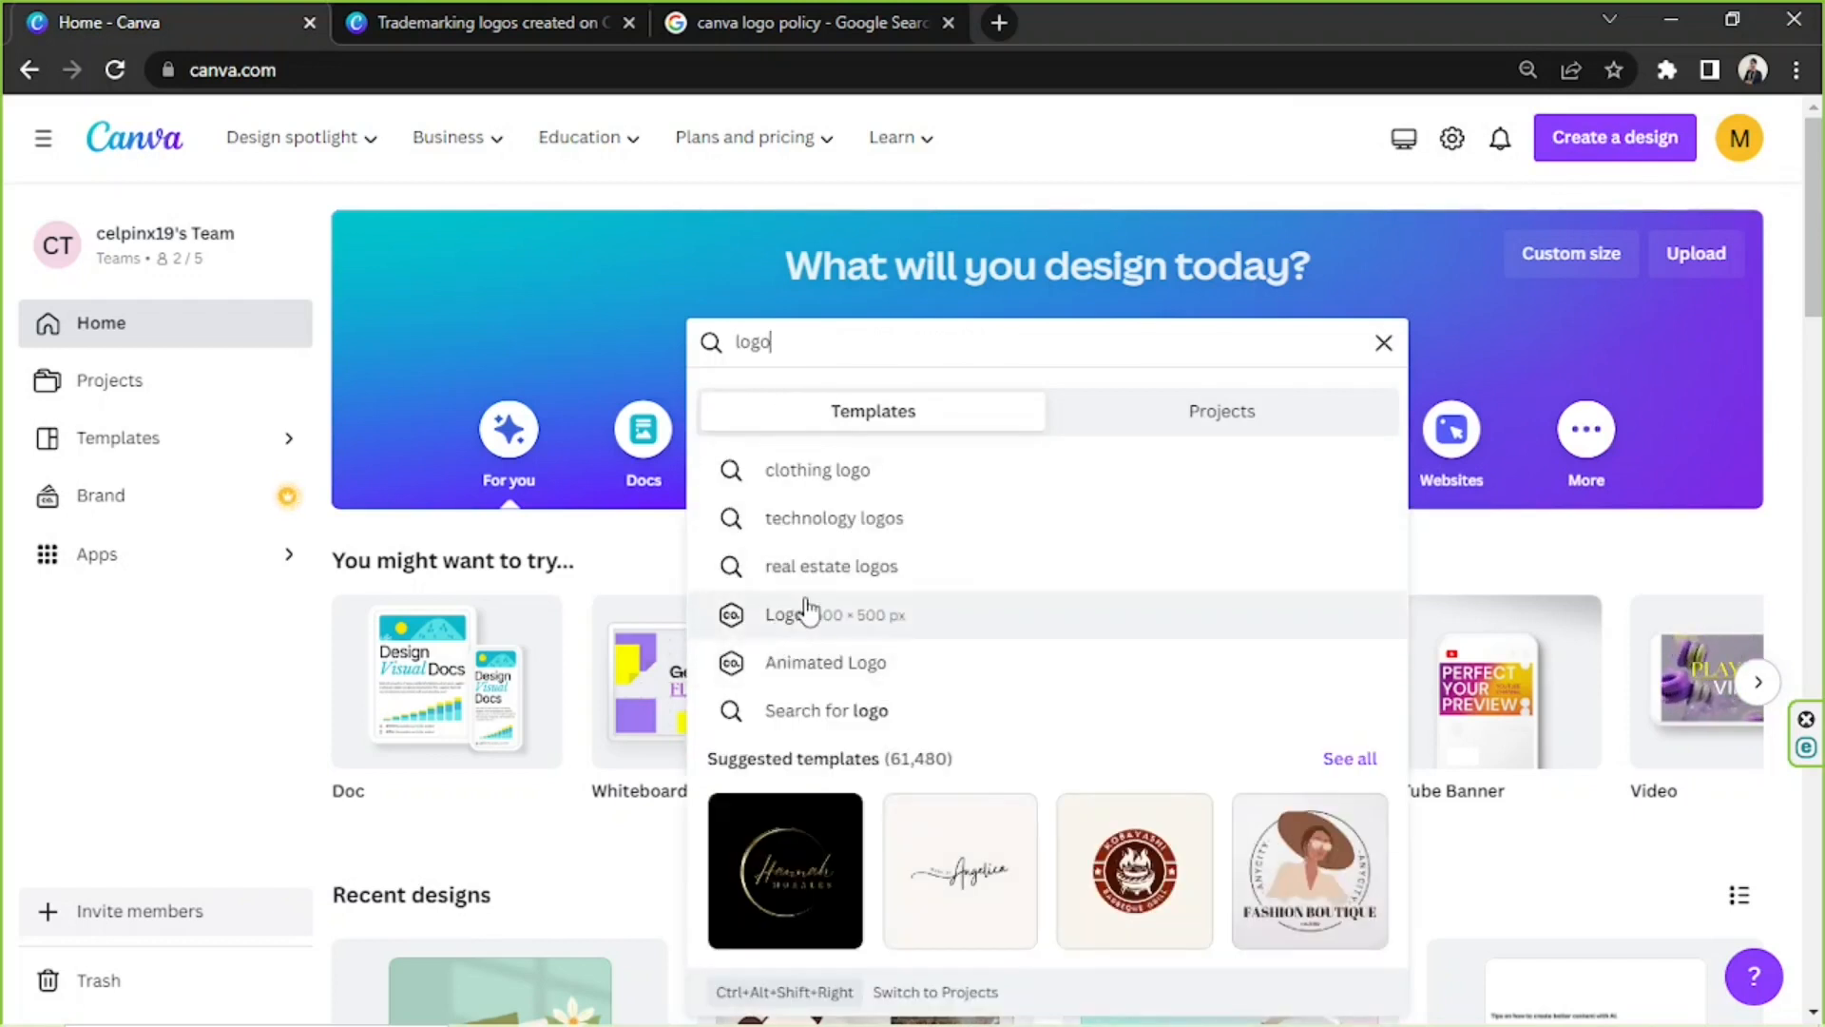
left_click(766, 634)
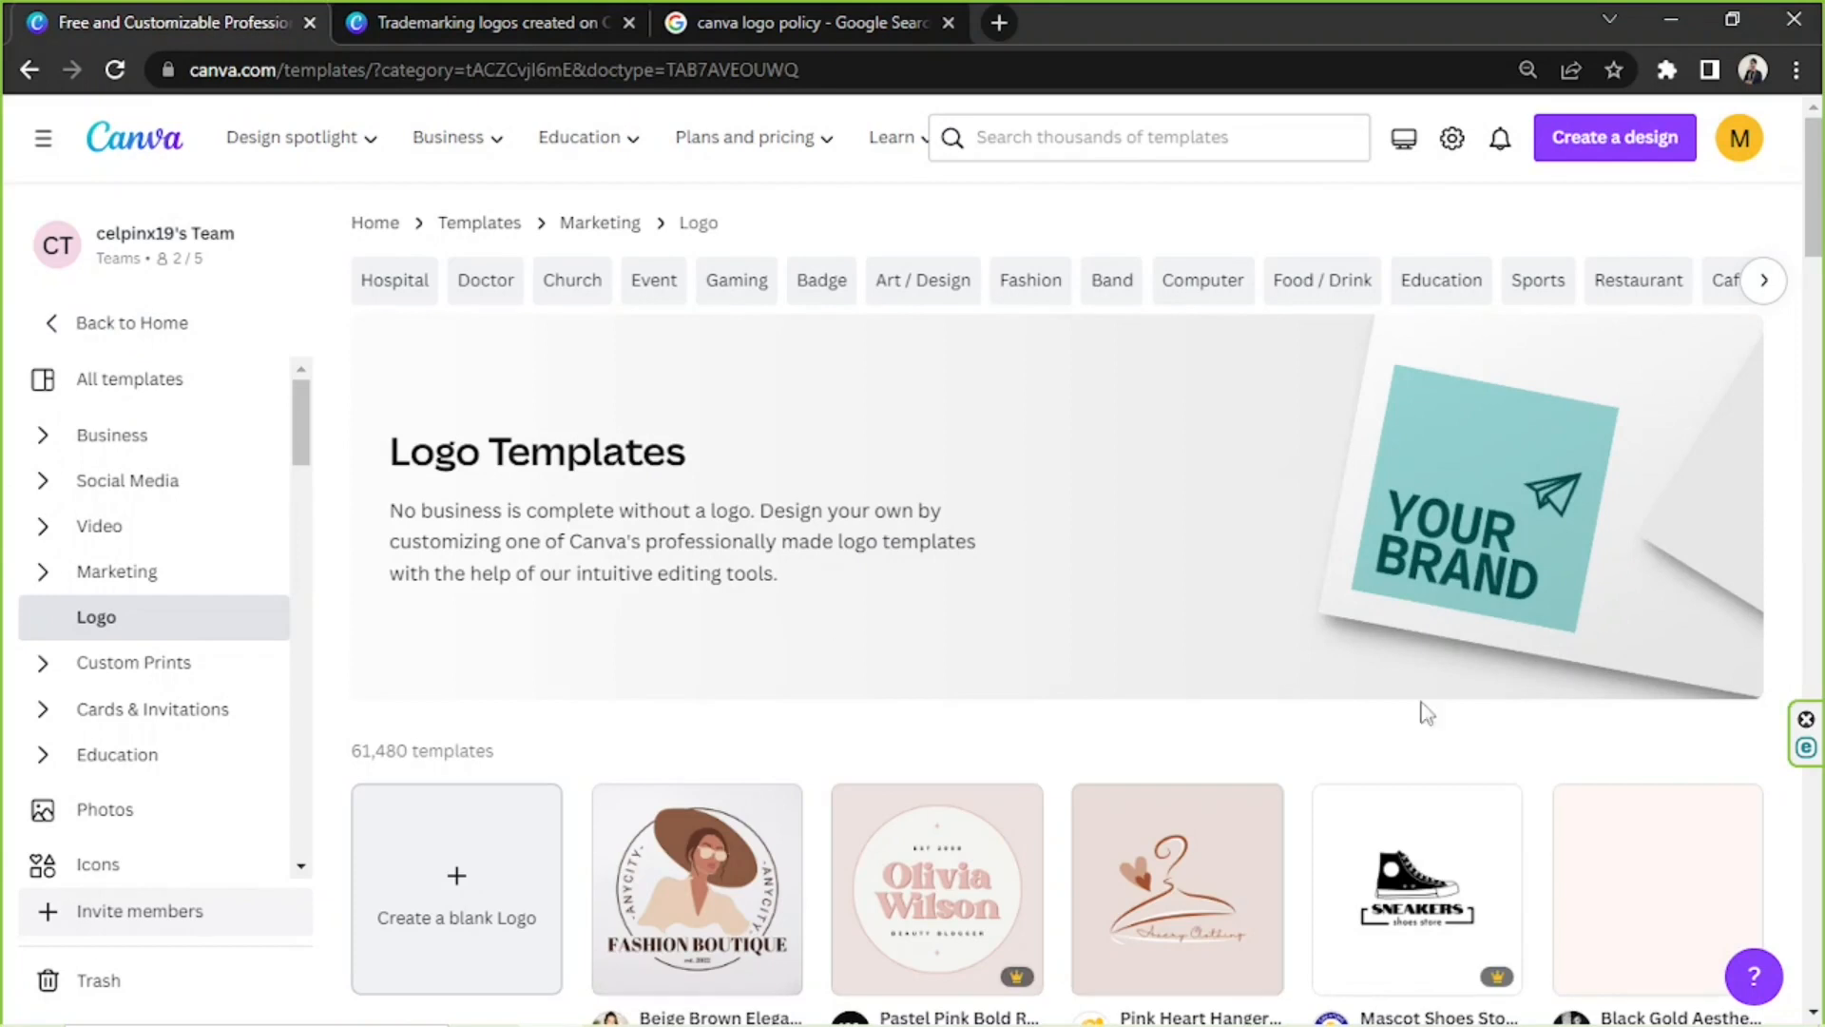
Step: Browse the logo templates and create a blank Logo design
scroll(1817, 225, "down", 3)
mouse_move(1823, 221)
left_mouse_down()
mouse_move(1823, 605)
mouse_move(1823, 162)
mouse_move(1823, 195)
left_mouse_up()
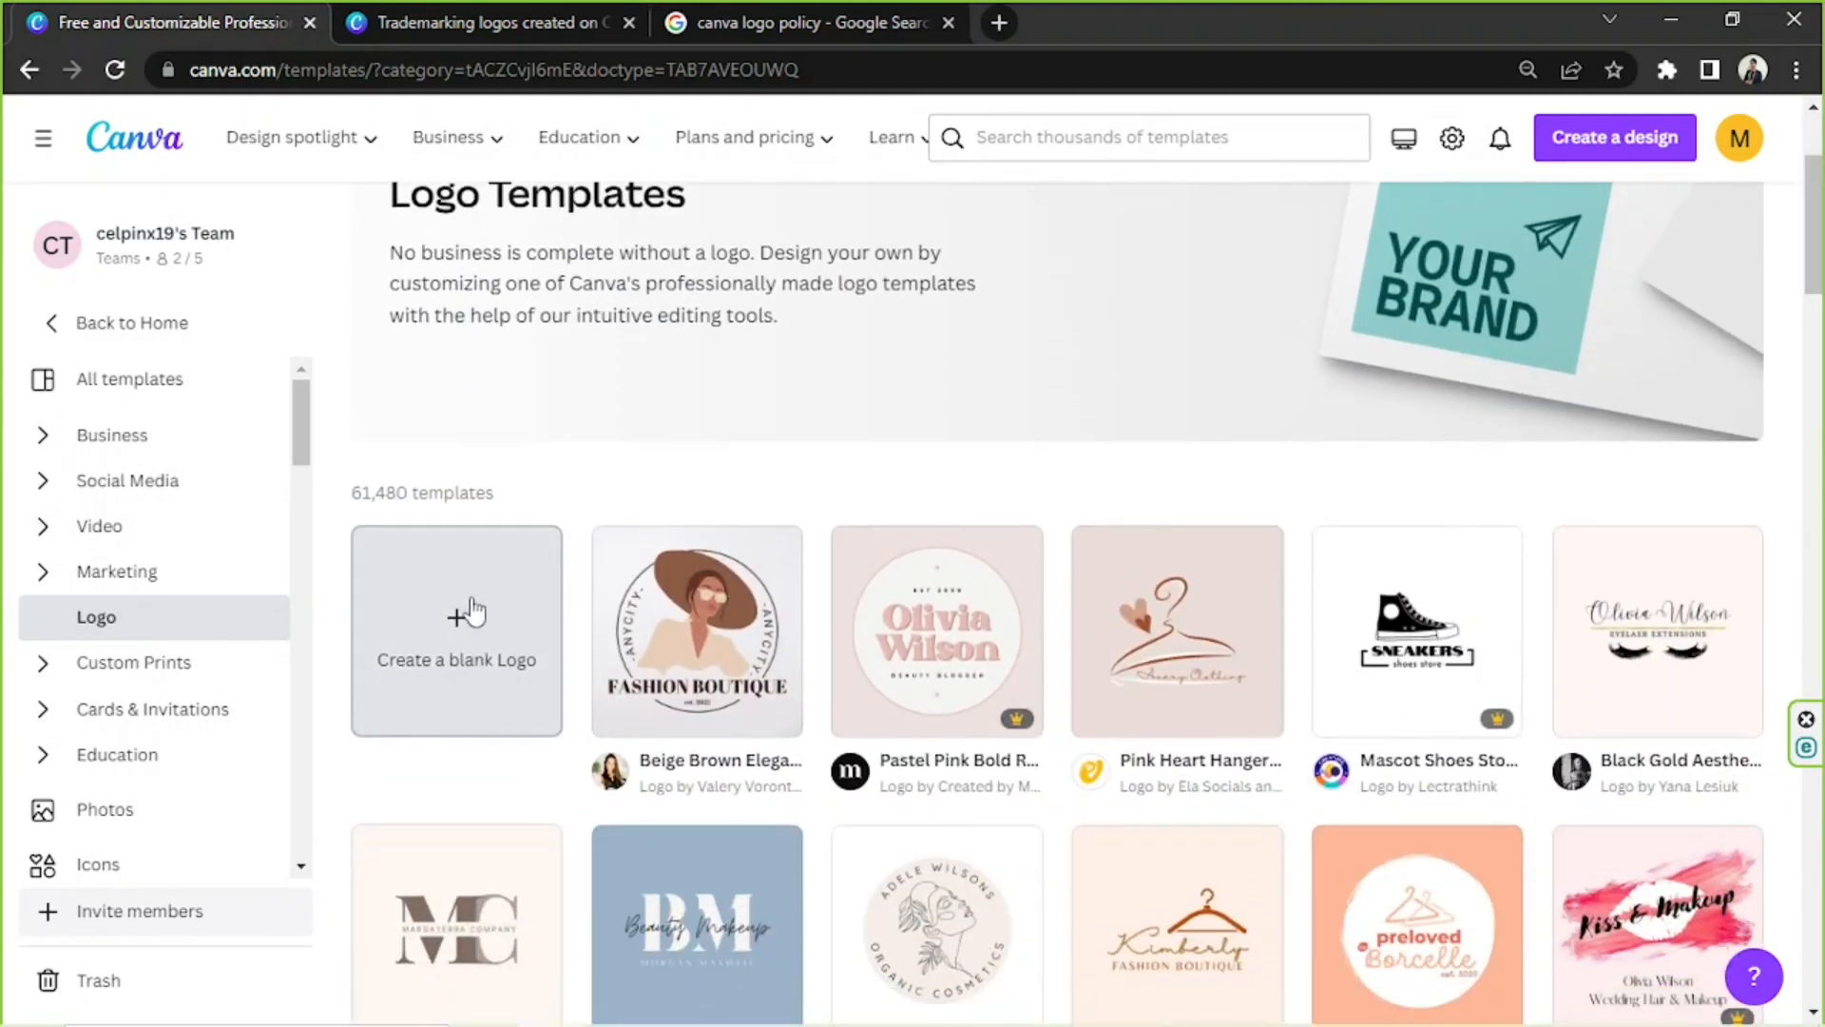
left_click(480, 632)
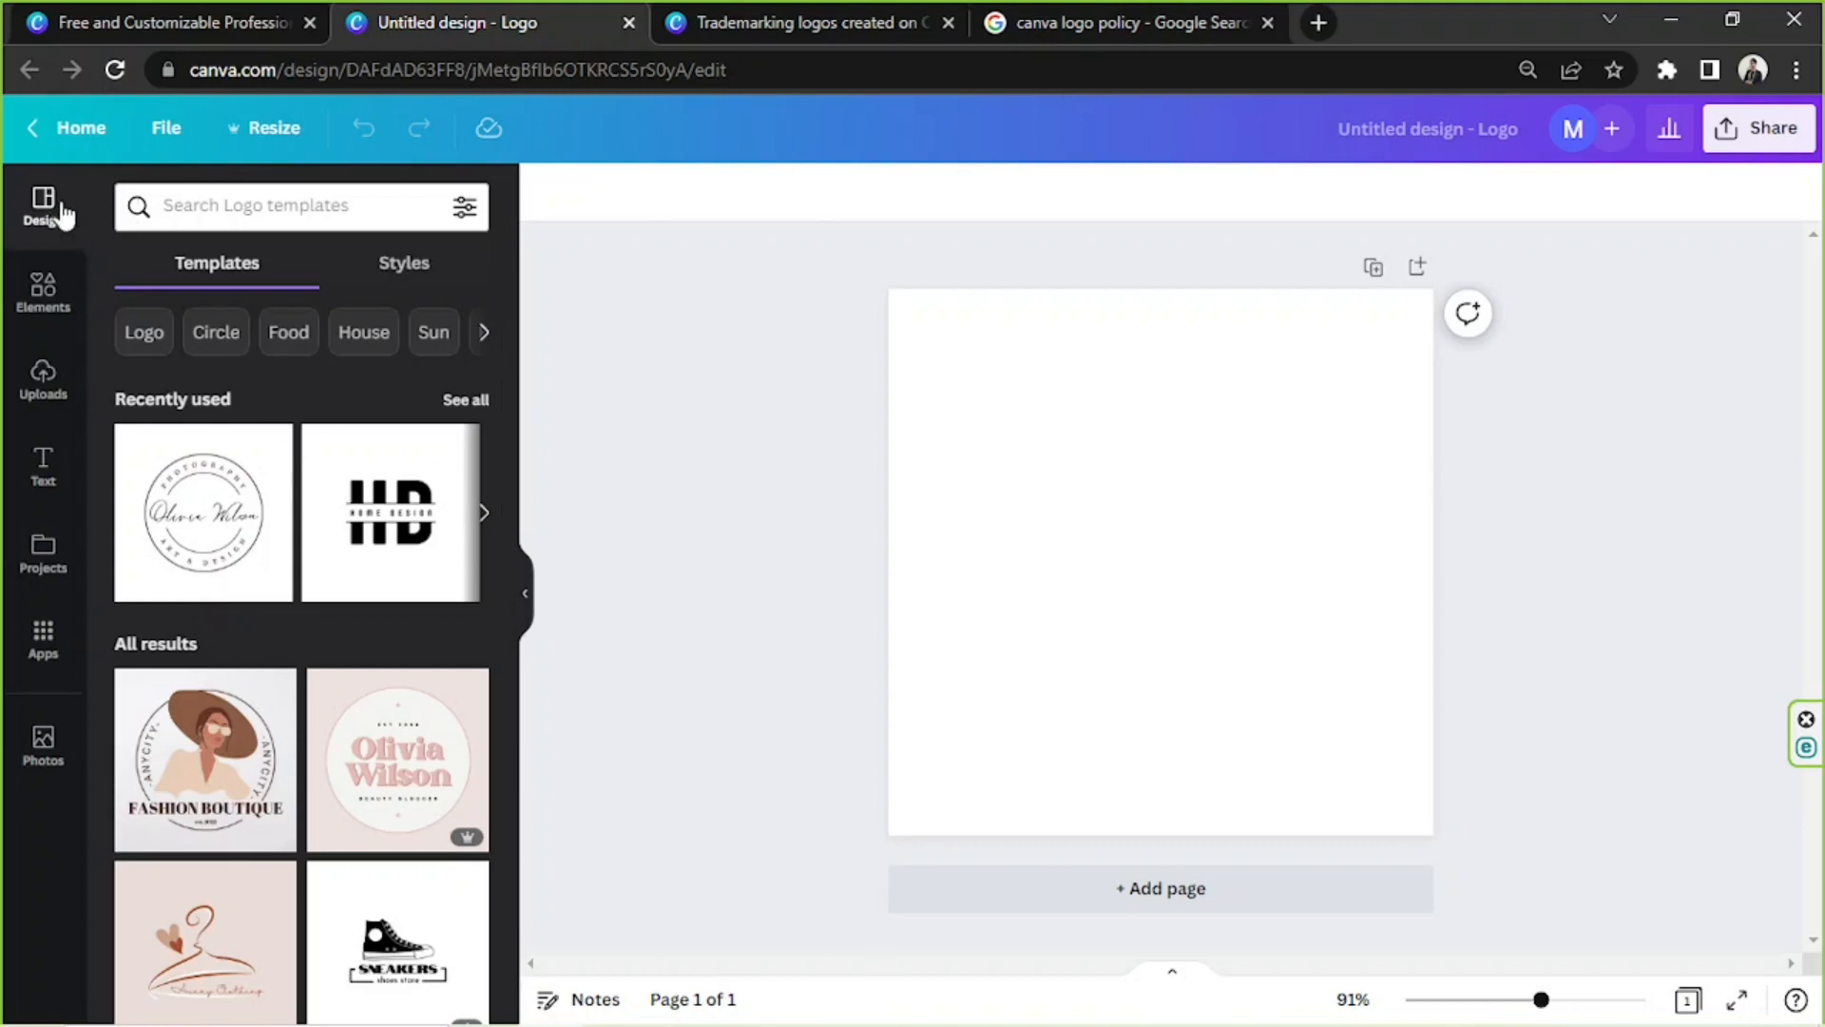
Step: Browse the suggested logo templates in the editor, search them for "food" and look through the matching designs
scroll(512, 411, "down", 1)
scroll(511, 410, "down", 2)
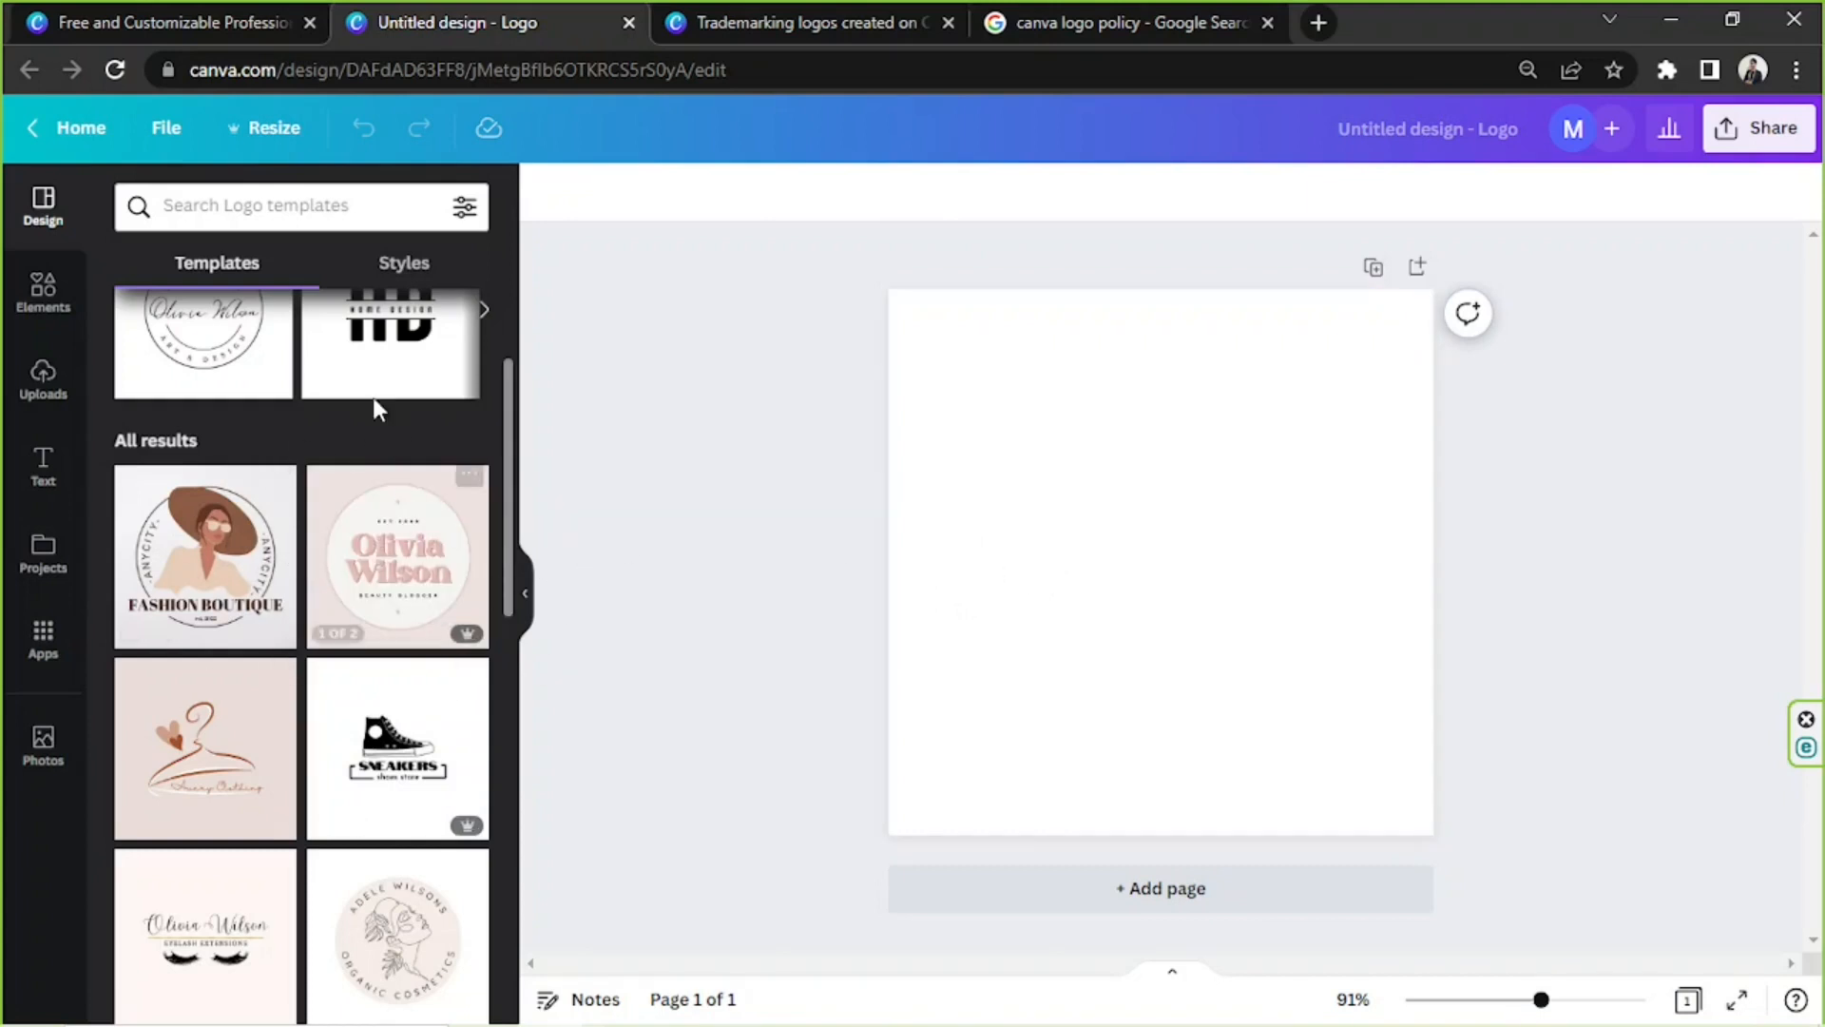
scroll(314, 452, "down", 3)
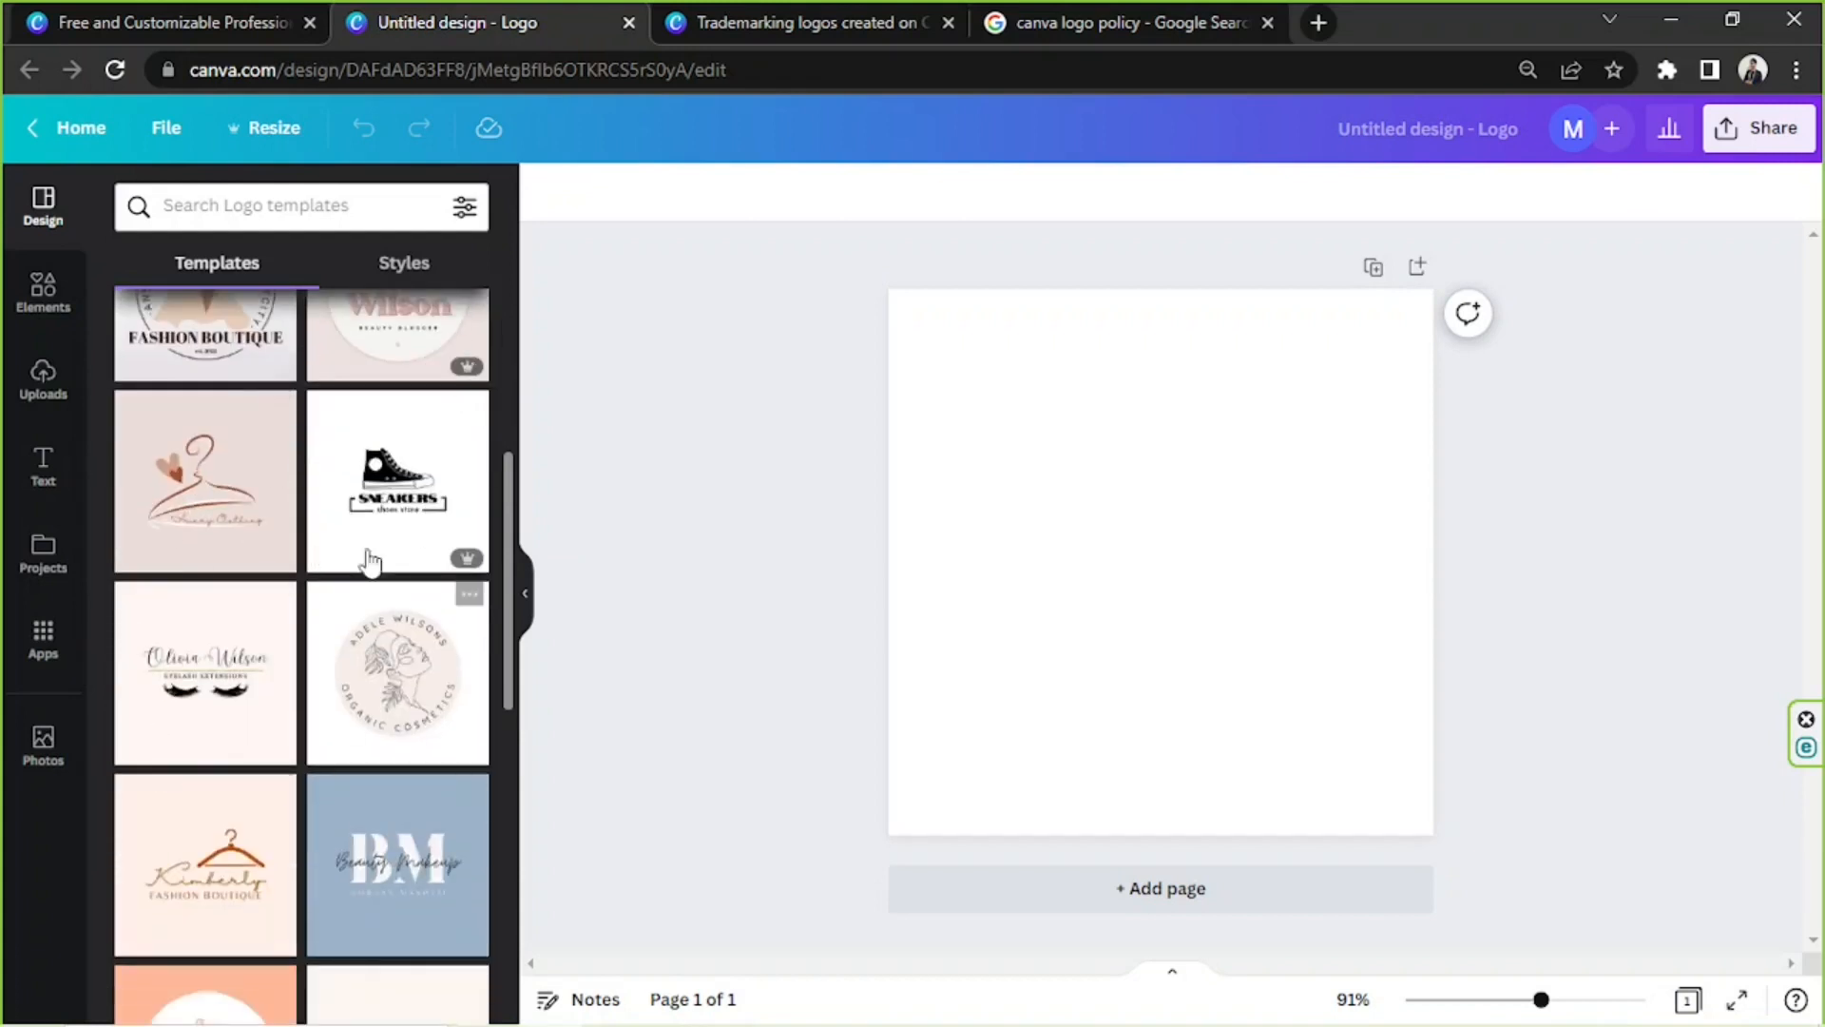
left_click(318, 219)
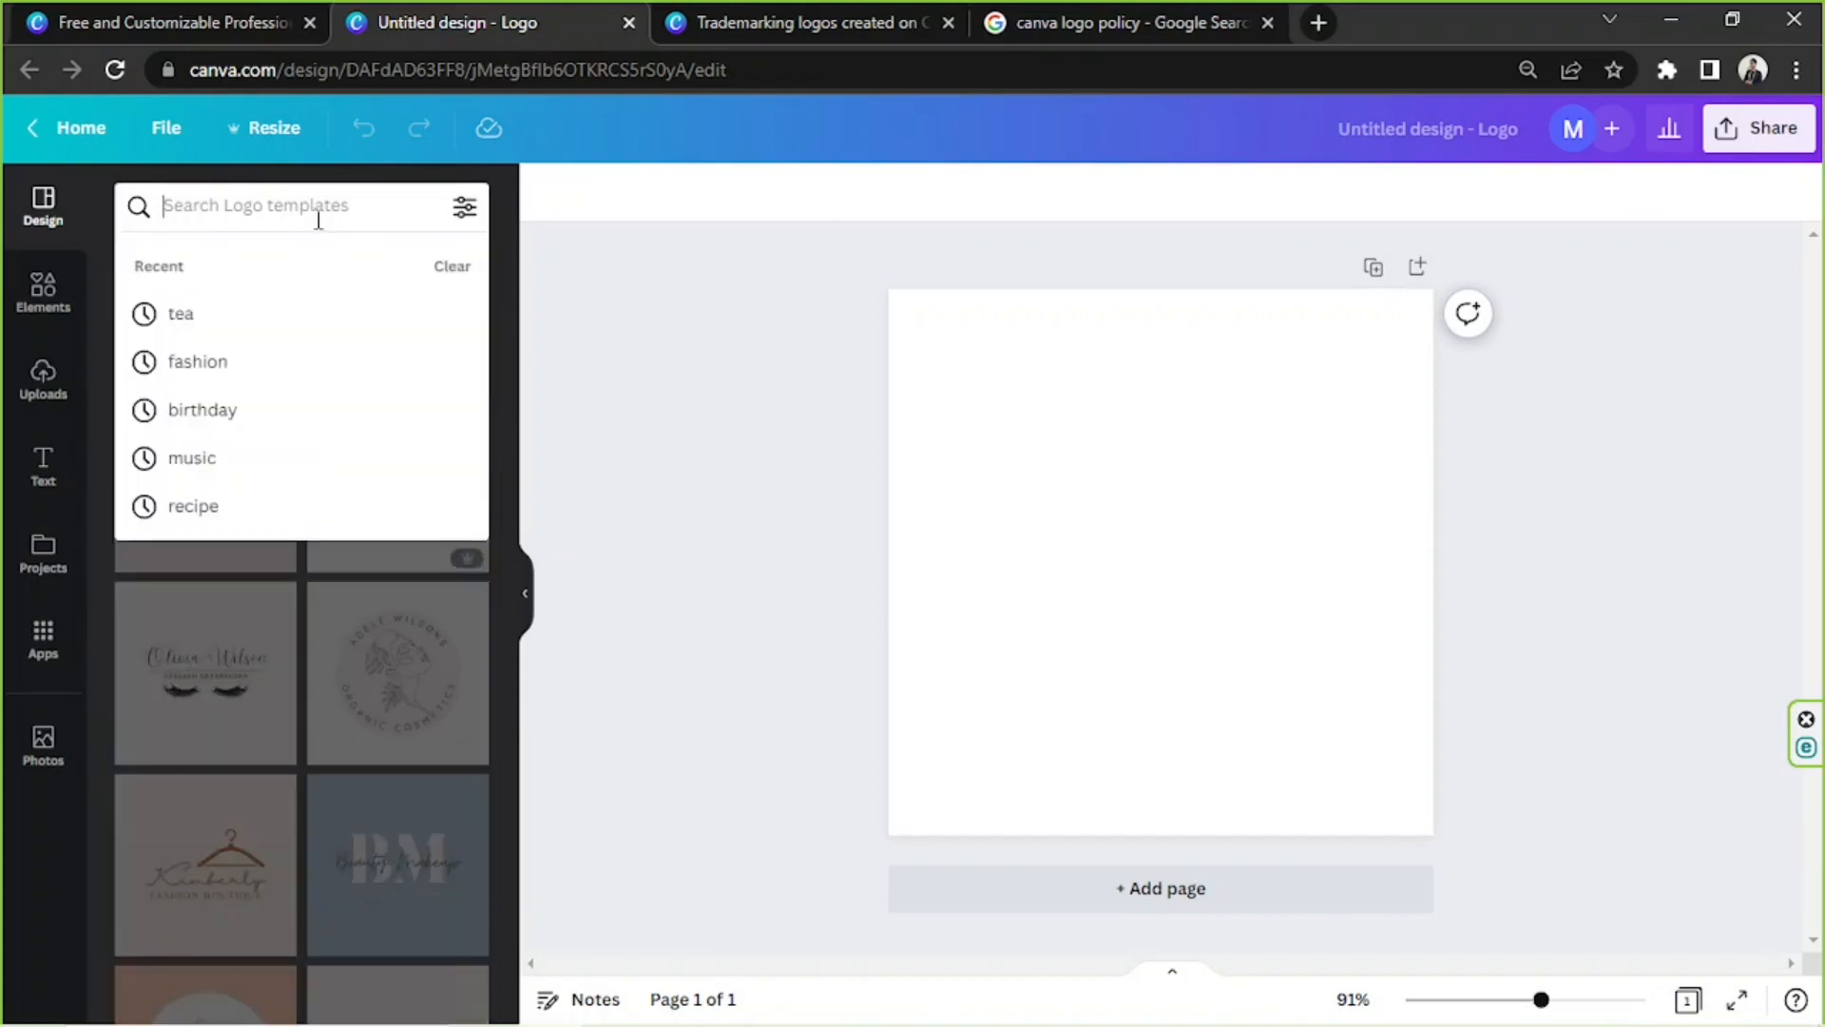
type("food")
key("Return")
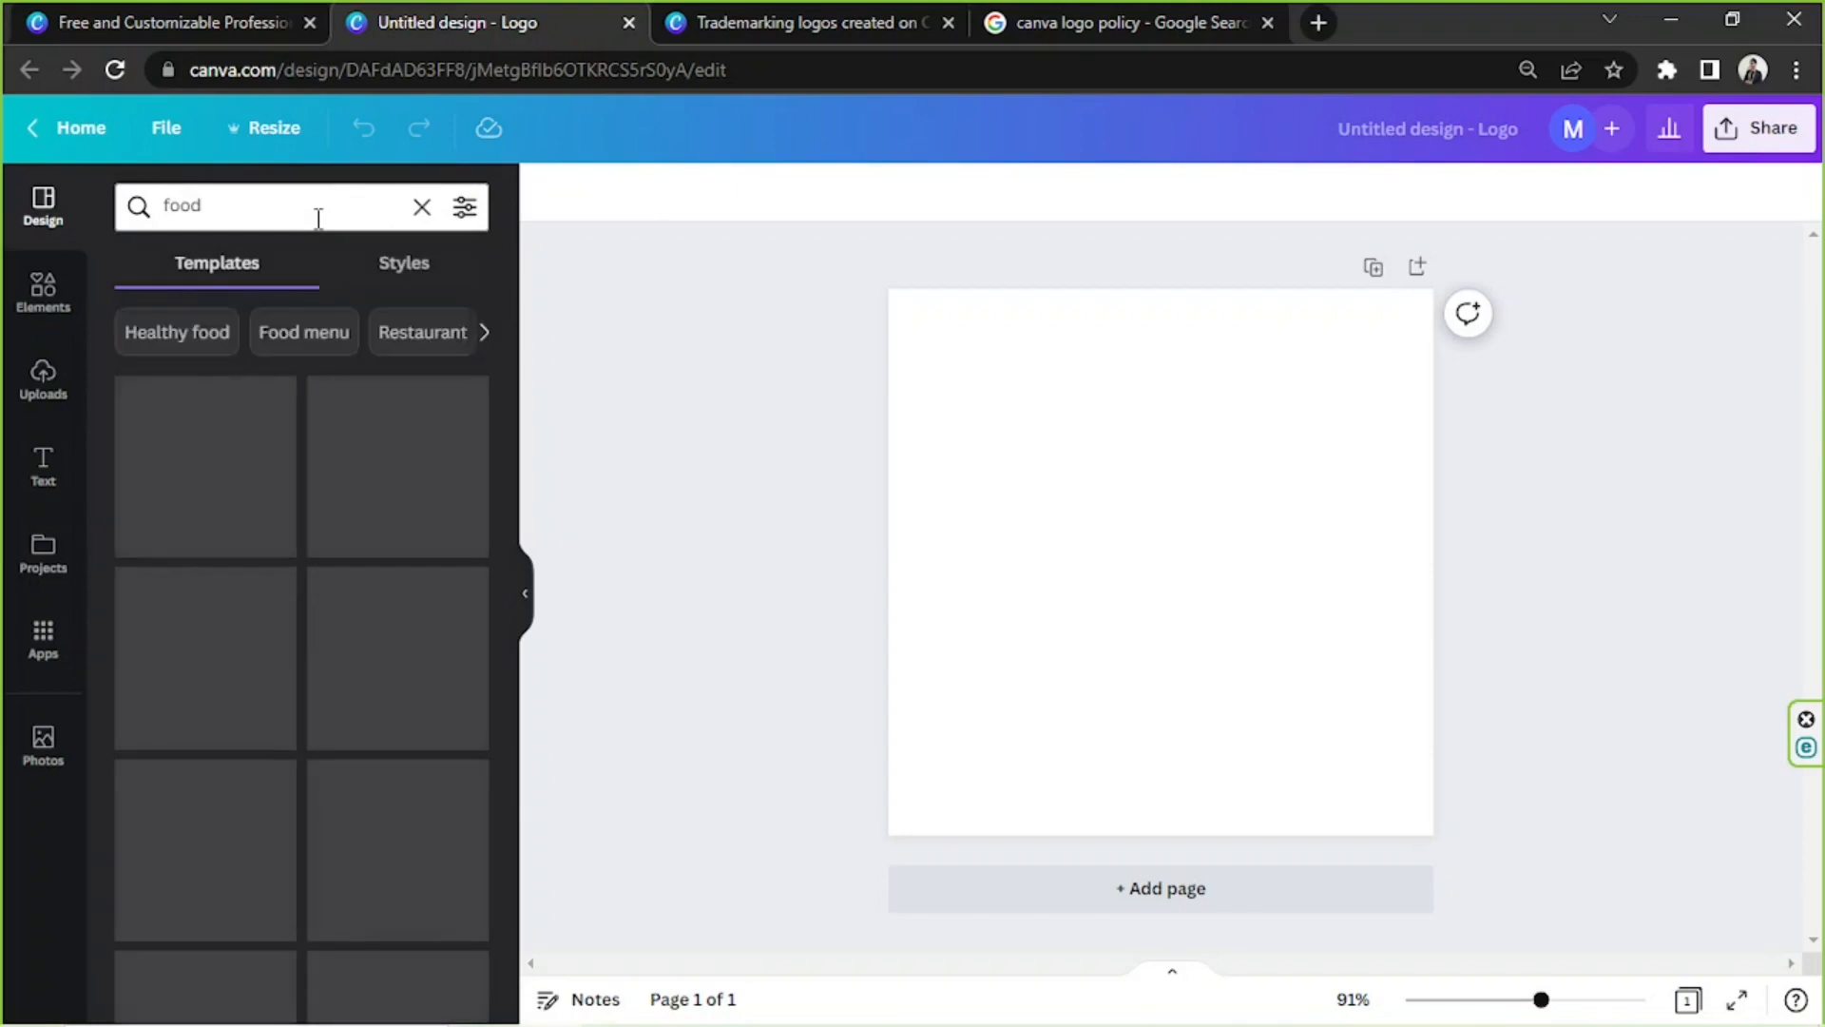
scroll(301, 528, "down", 4)
left_click_drag(509, 469, 505, 586)
Step: Search the logo templates for "tea" and look through the matching designs
left_click(230, 218)
double_click(230, 219)
type("tea")
key("Return")
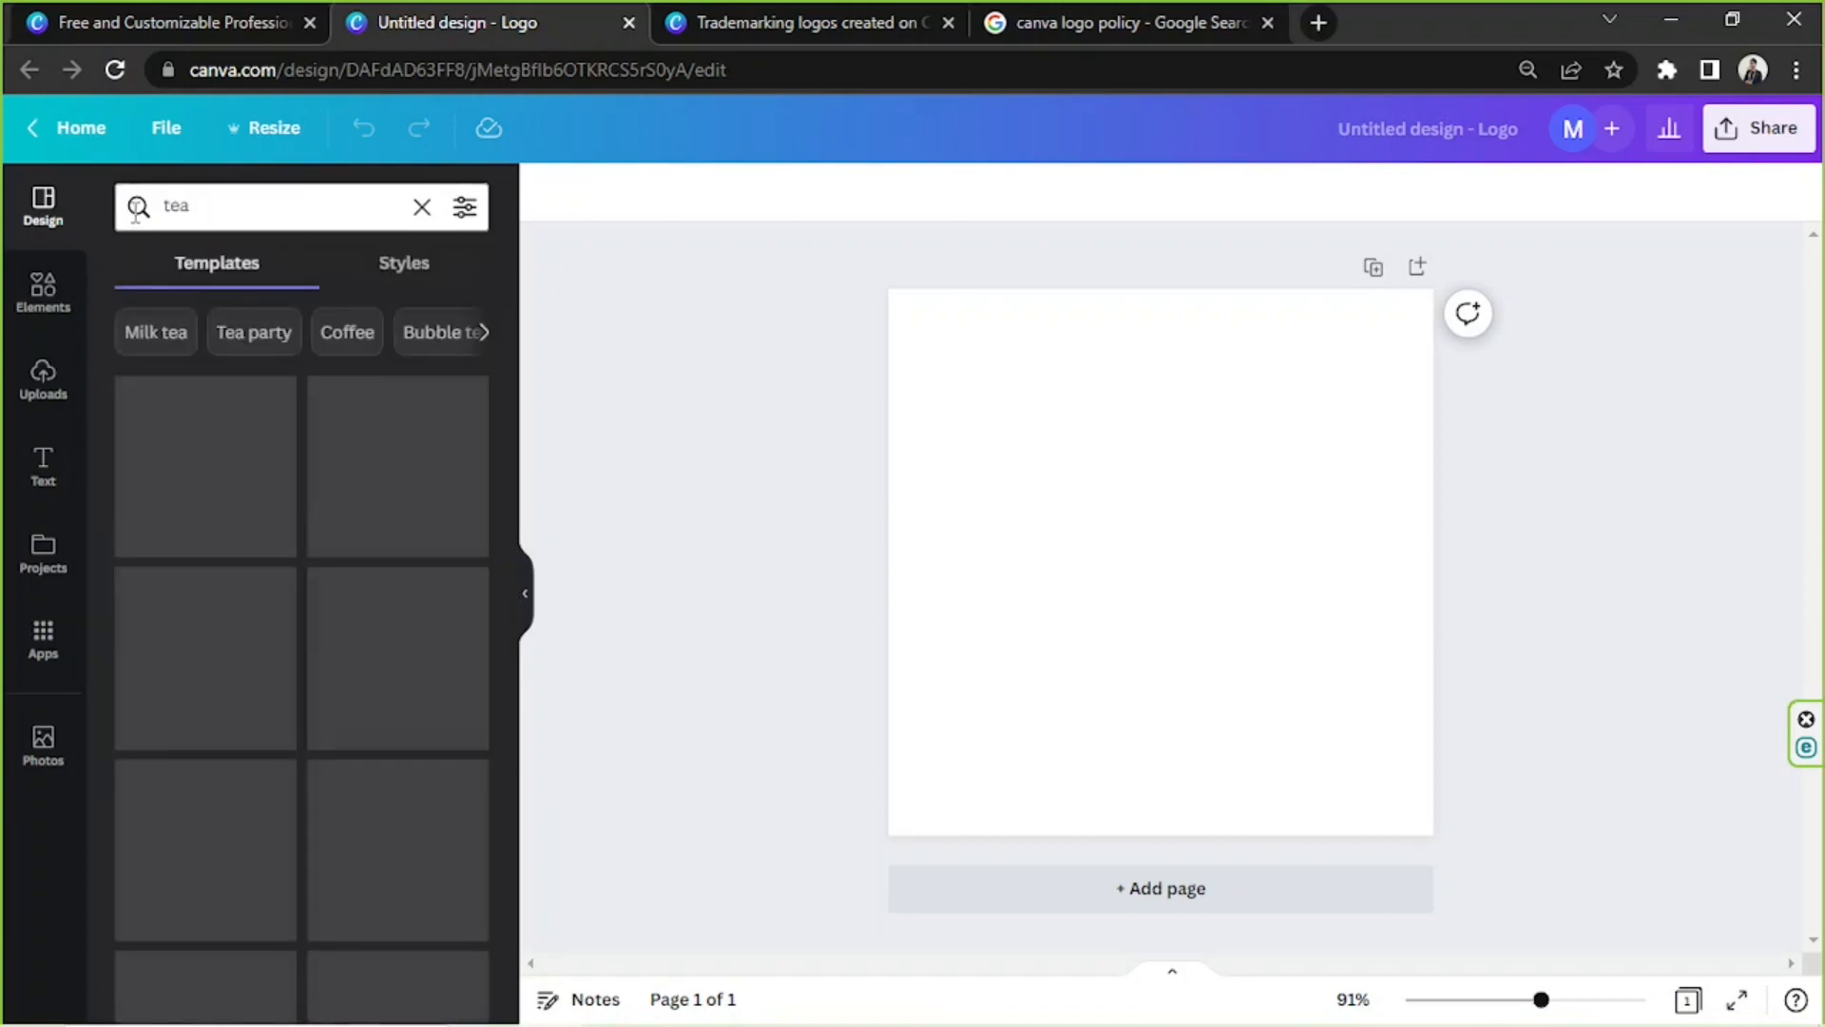
left_click_drag(517, 481, 506, 689)
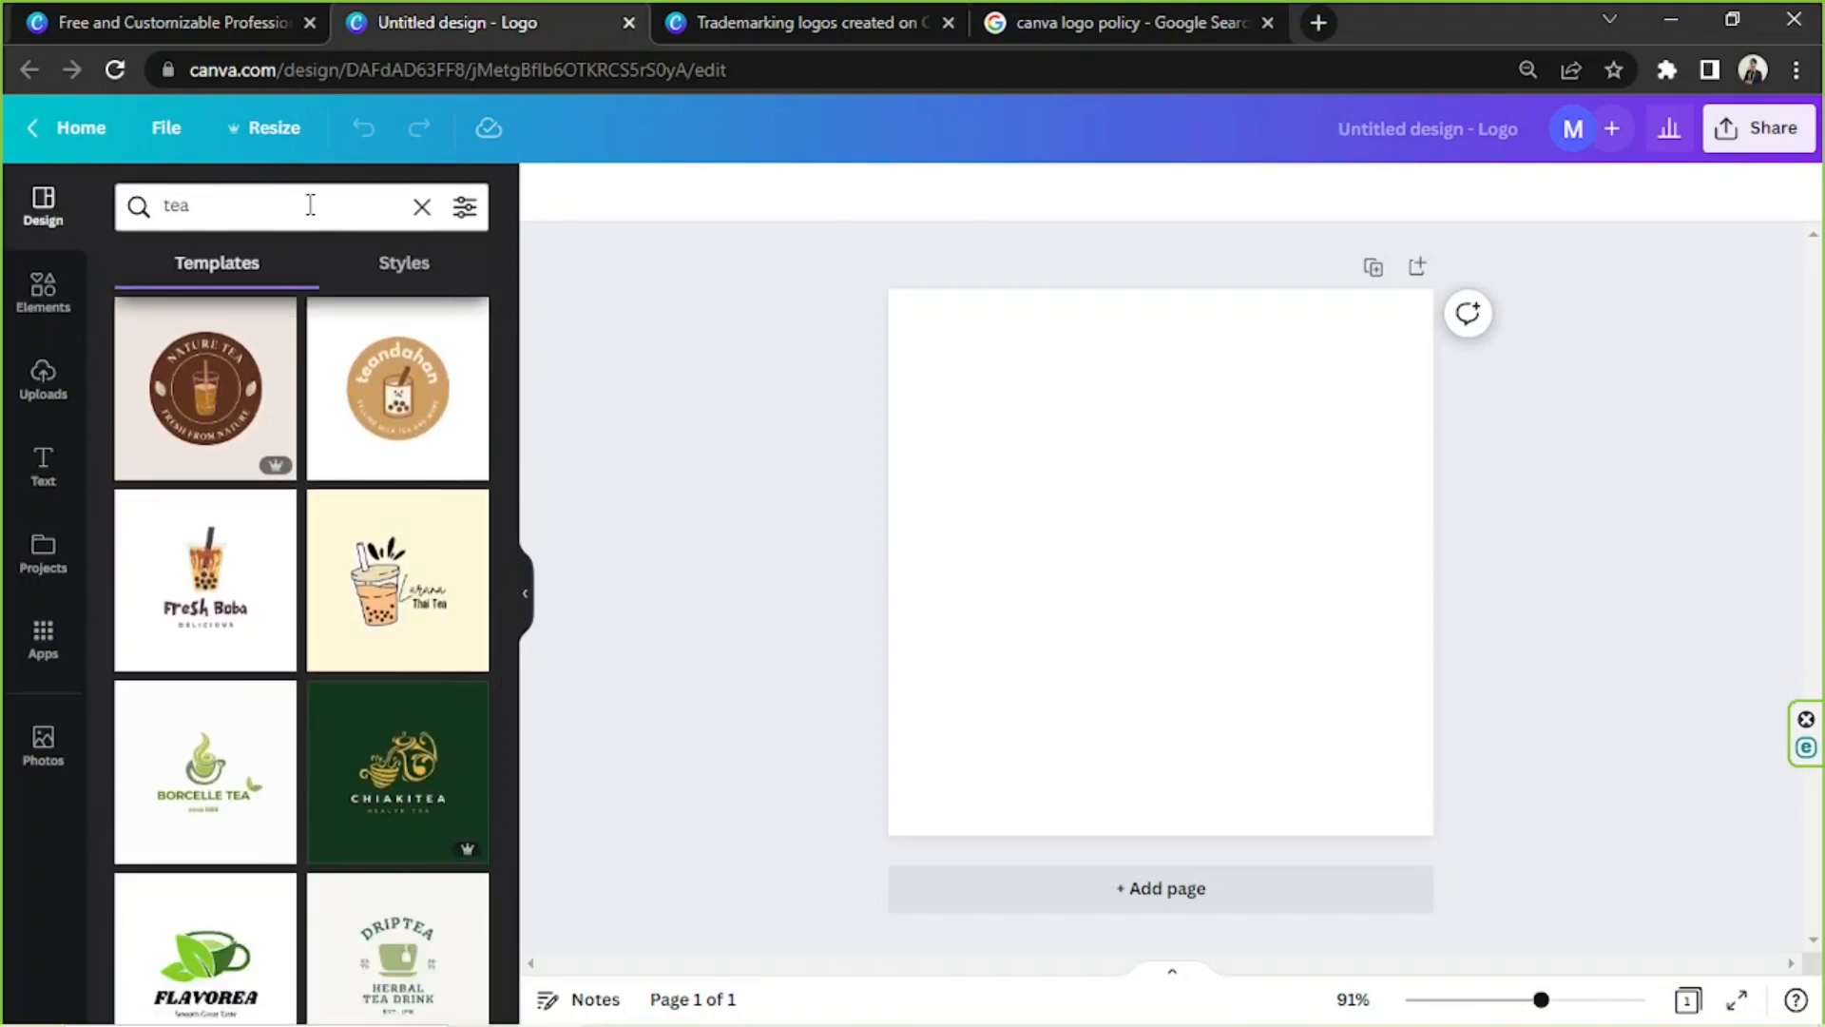
Step: Search the logo templates for "environment", look through the matching designs and clear the search
left_click(310, 204)
type("en")
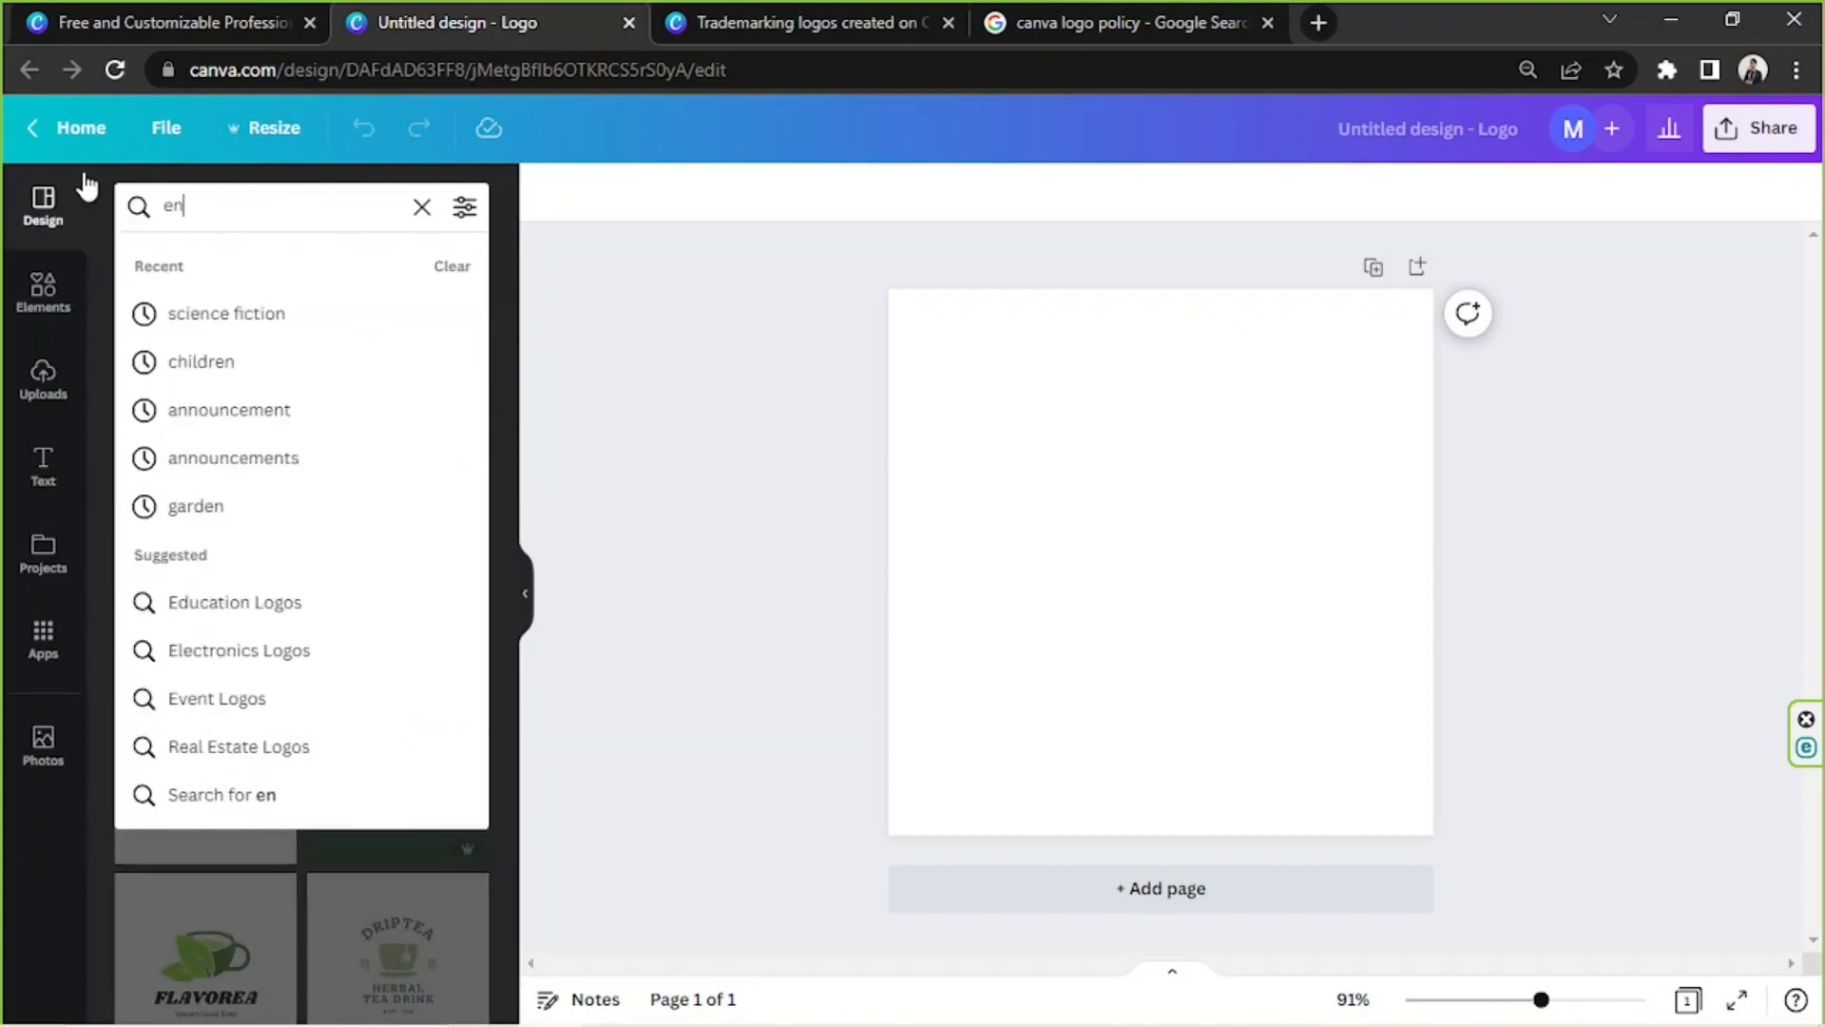
type("vironment")
key("Return")
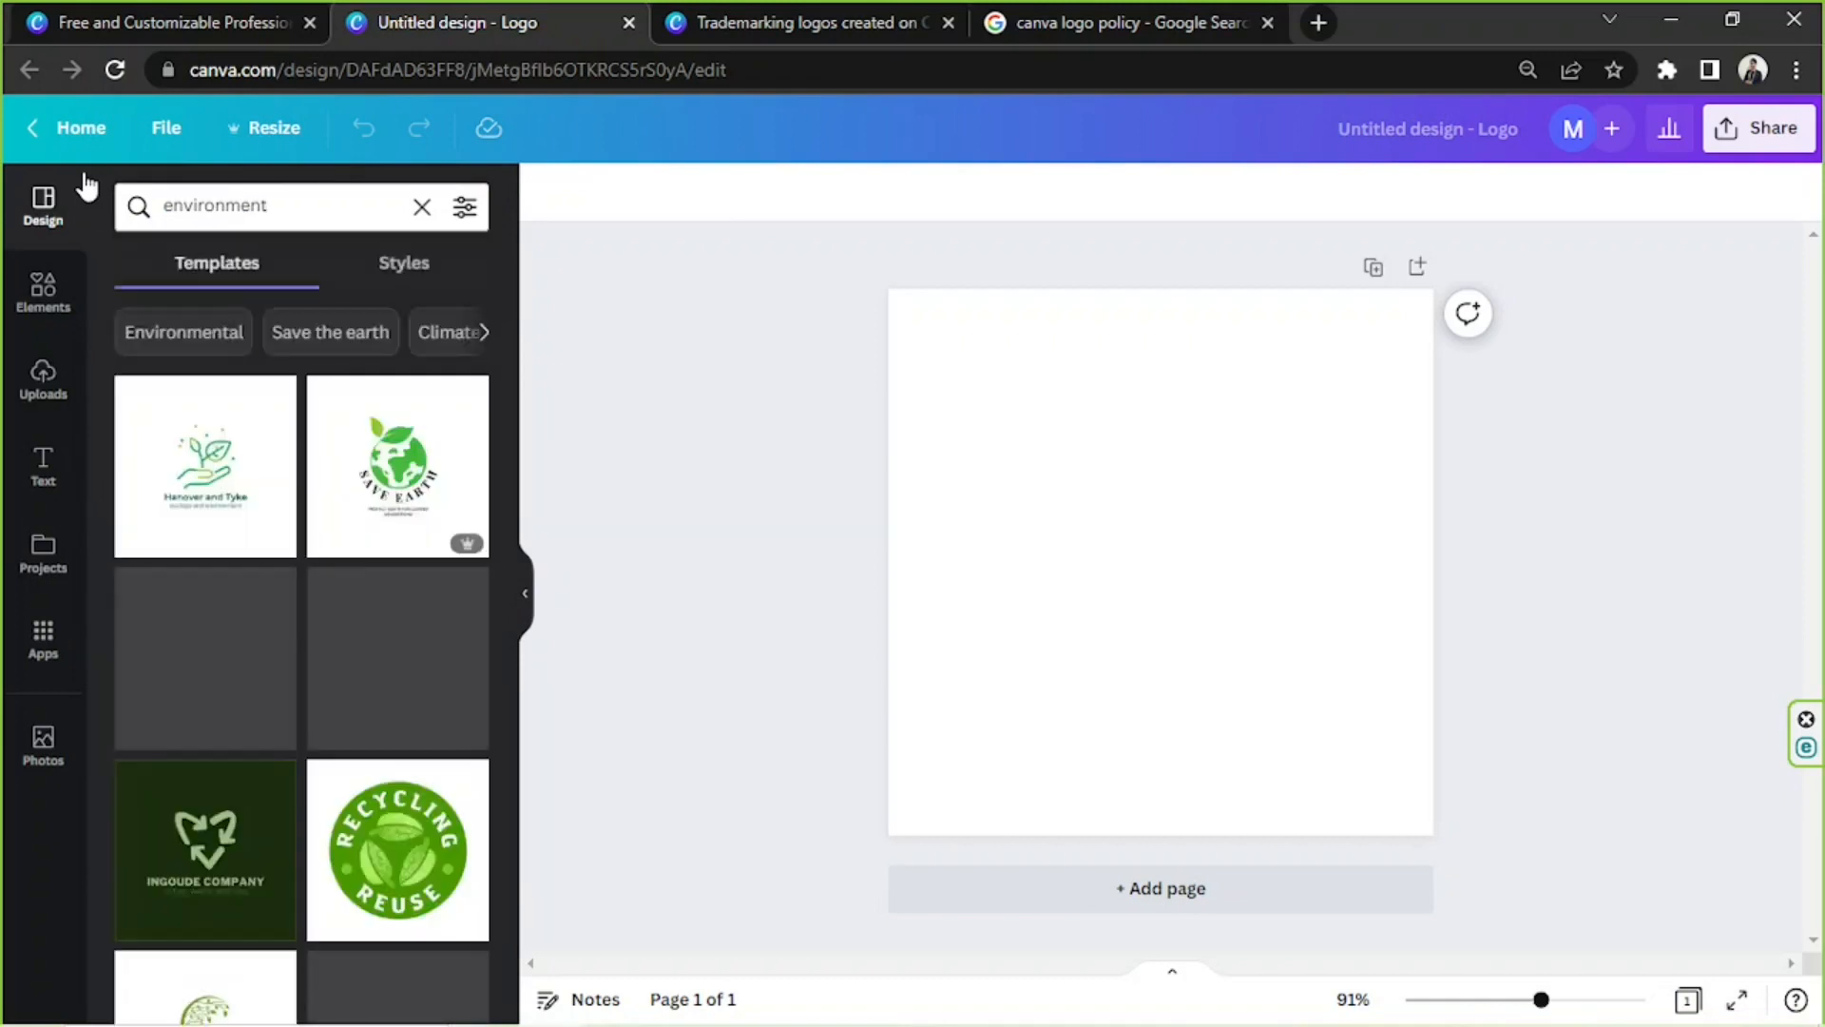
scroll(525, 457, "down", 5)
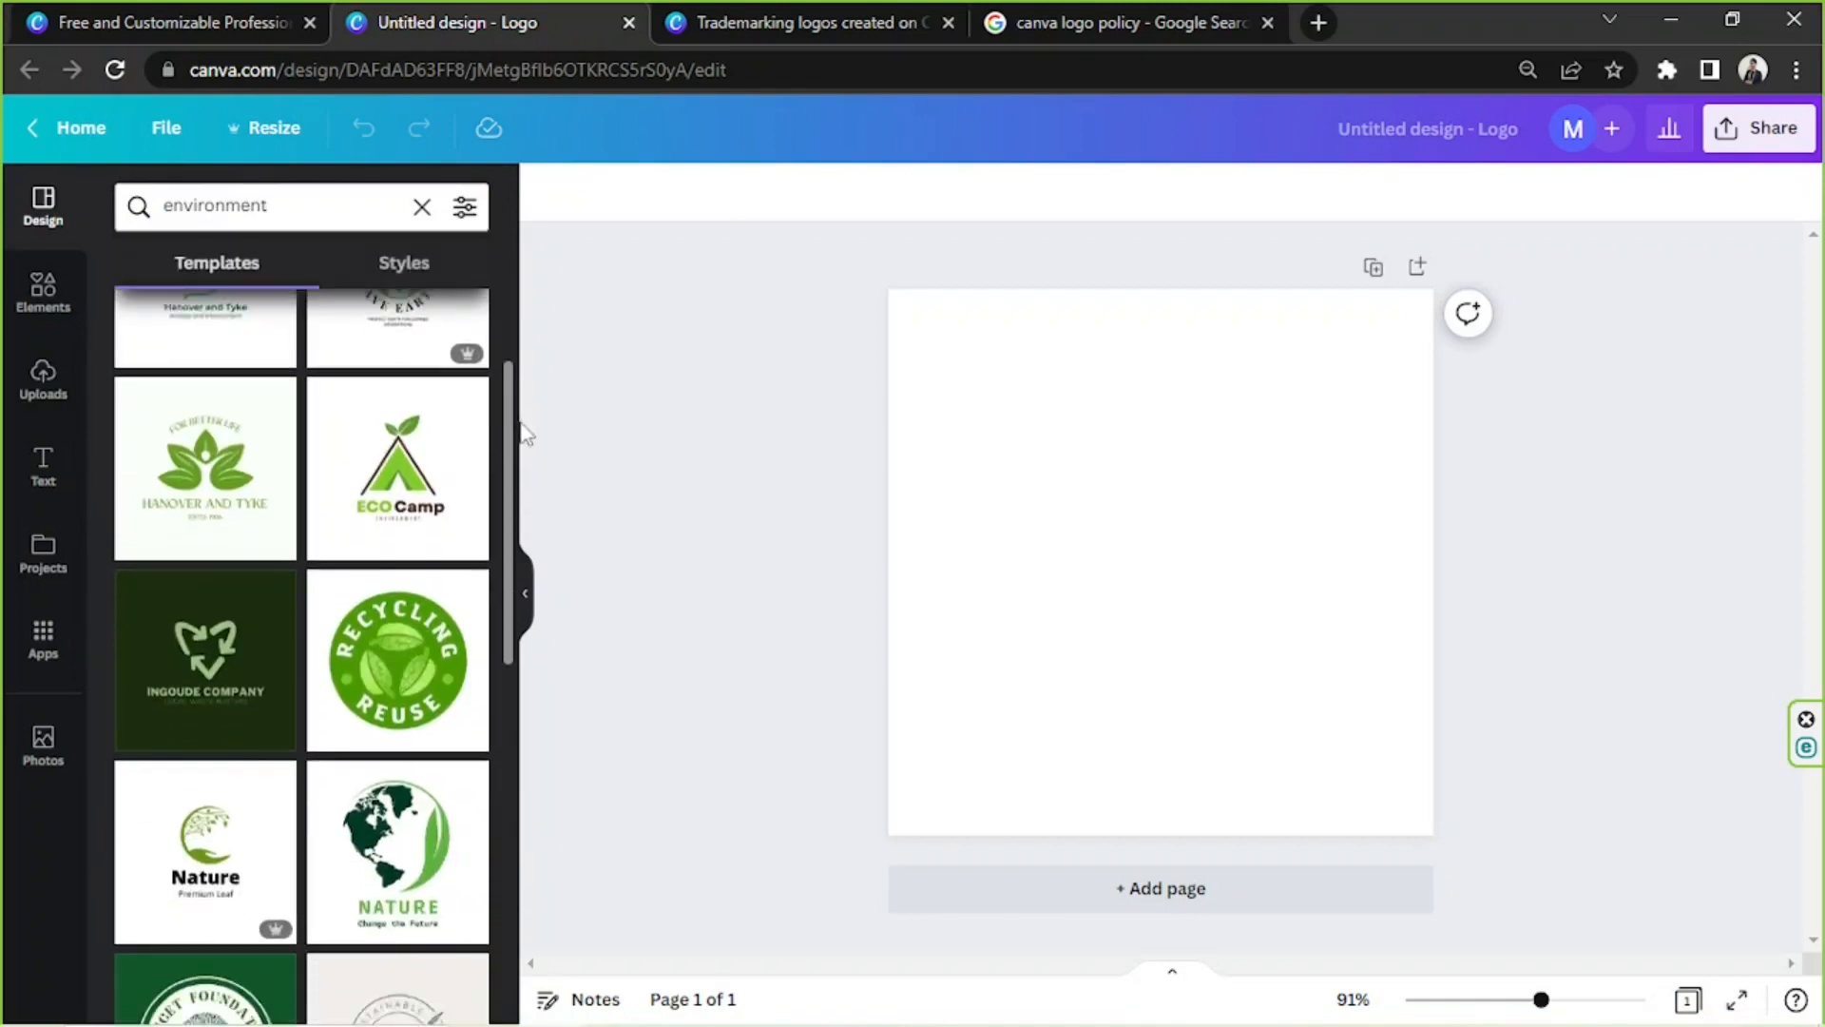
scroll(532, 550, "down", 3)
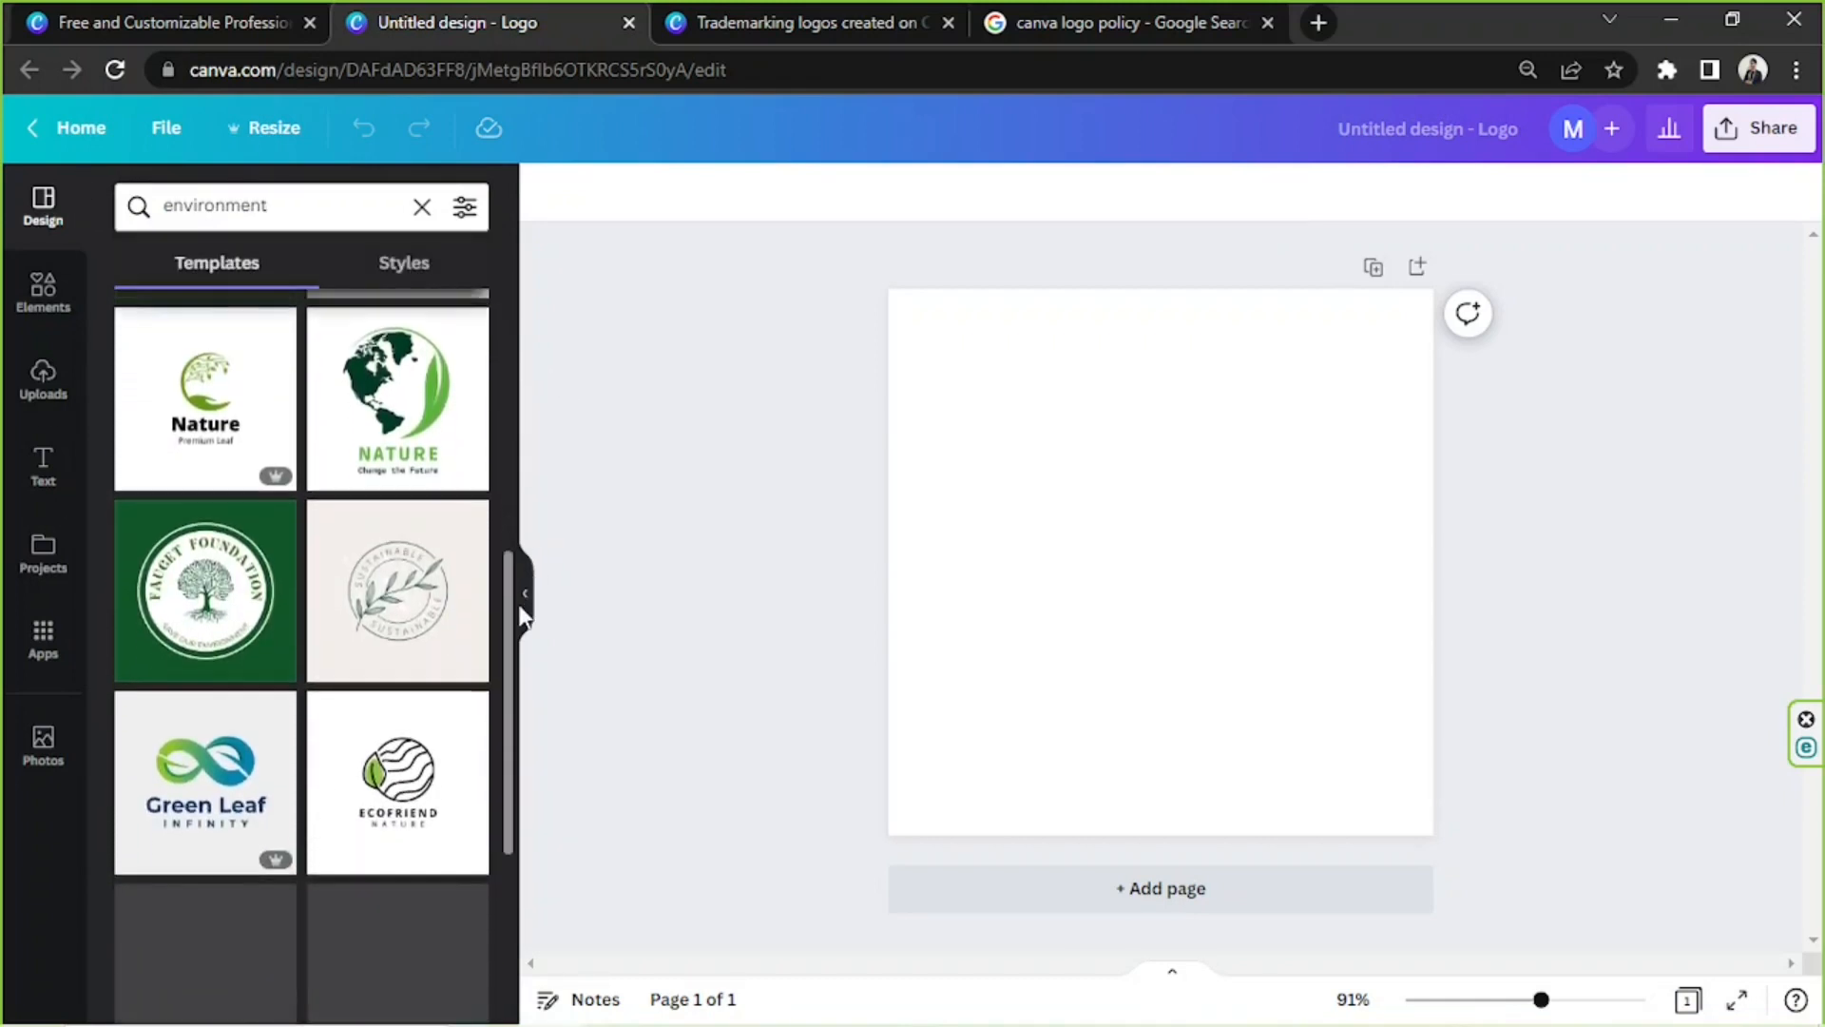
mouse_move(472, 506)
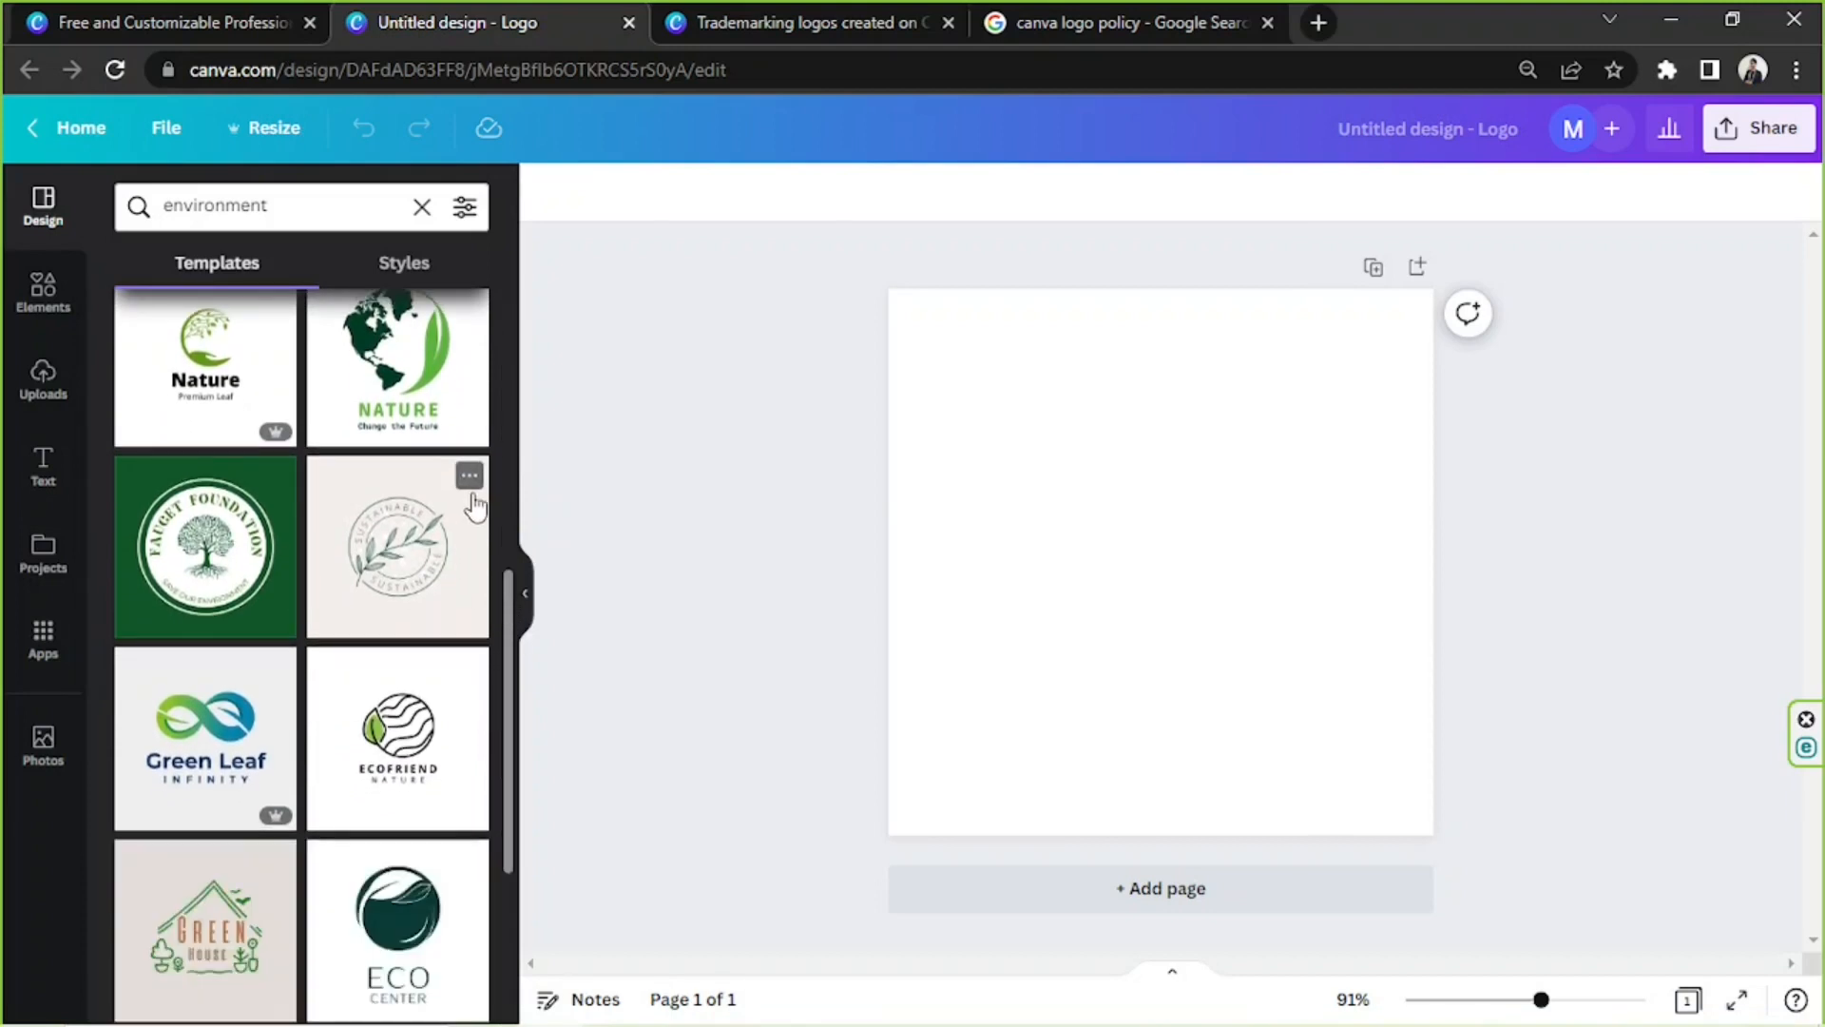
left_click(291, 211)
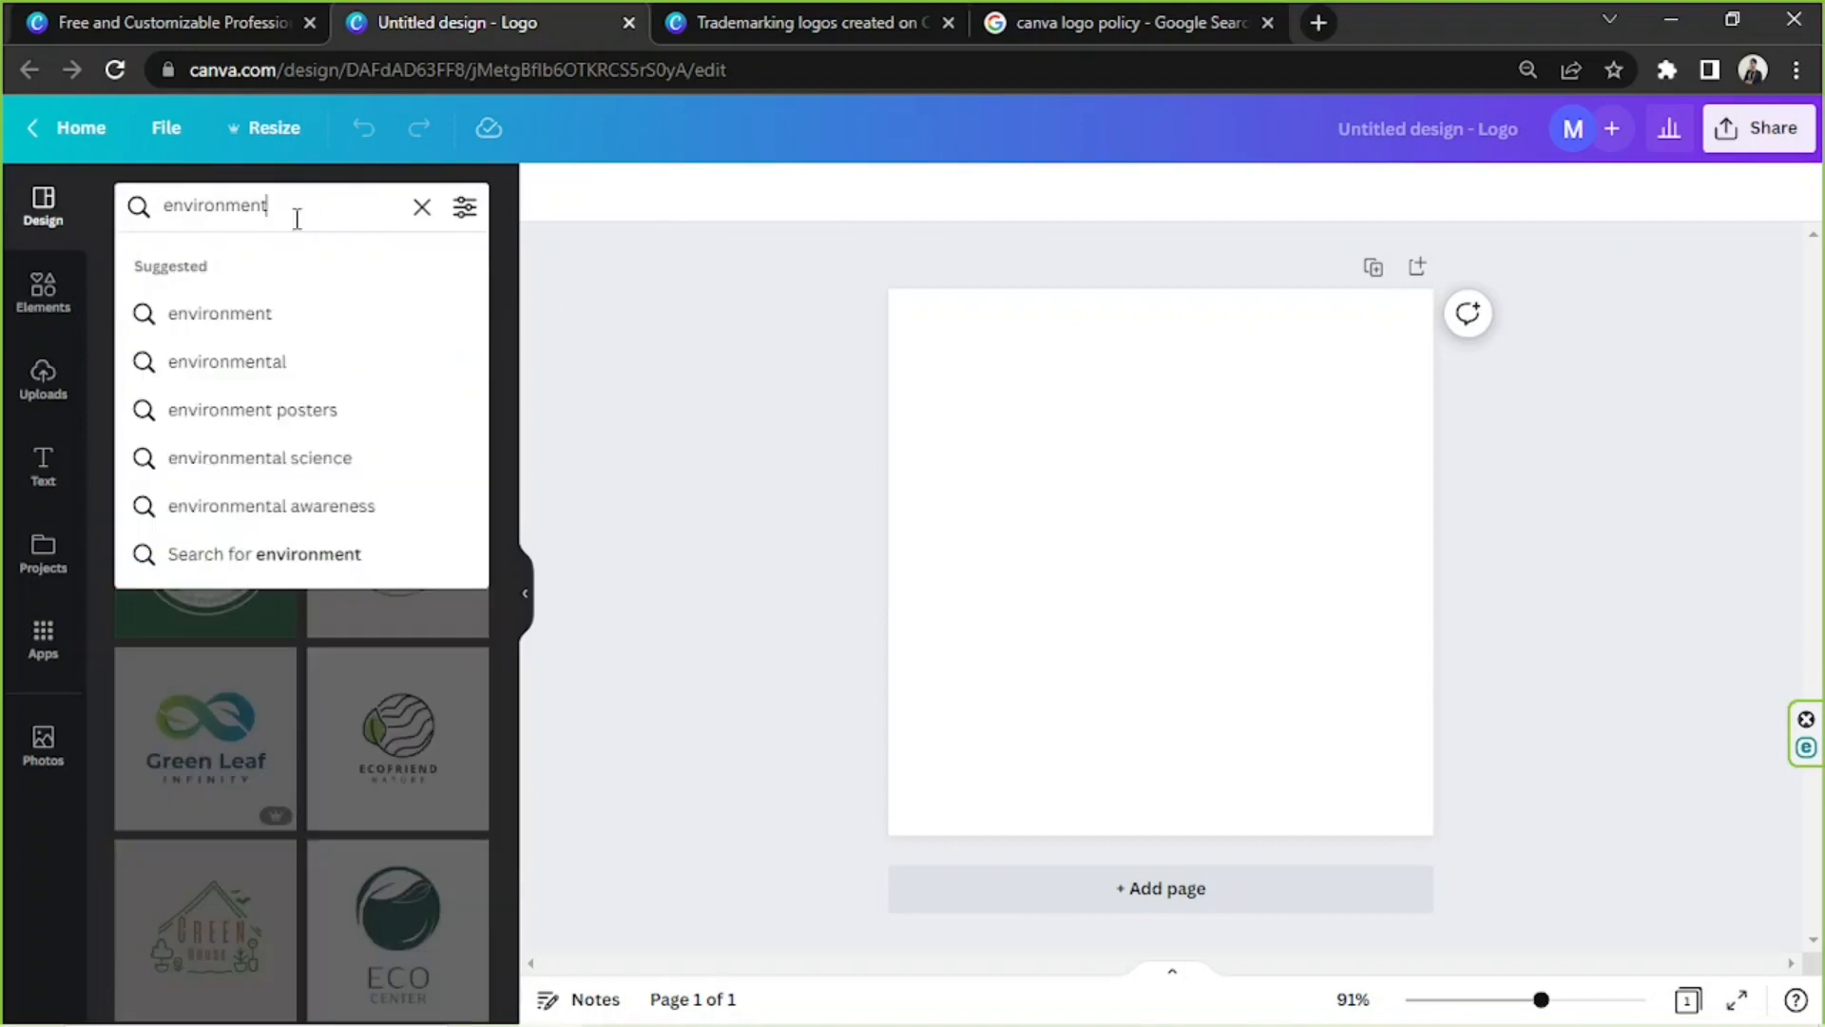
left_click(419, 208)
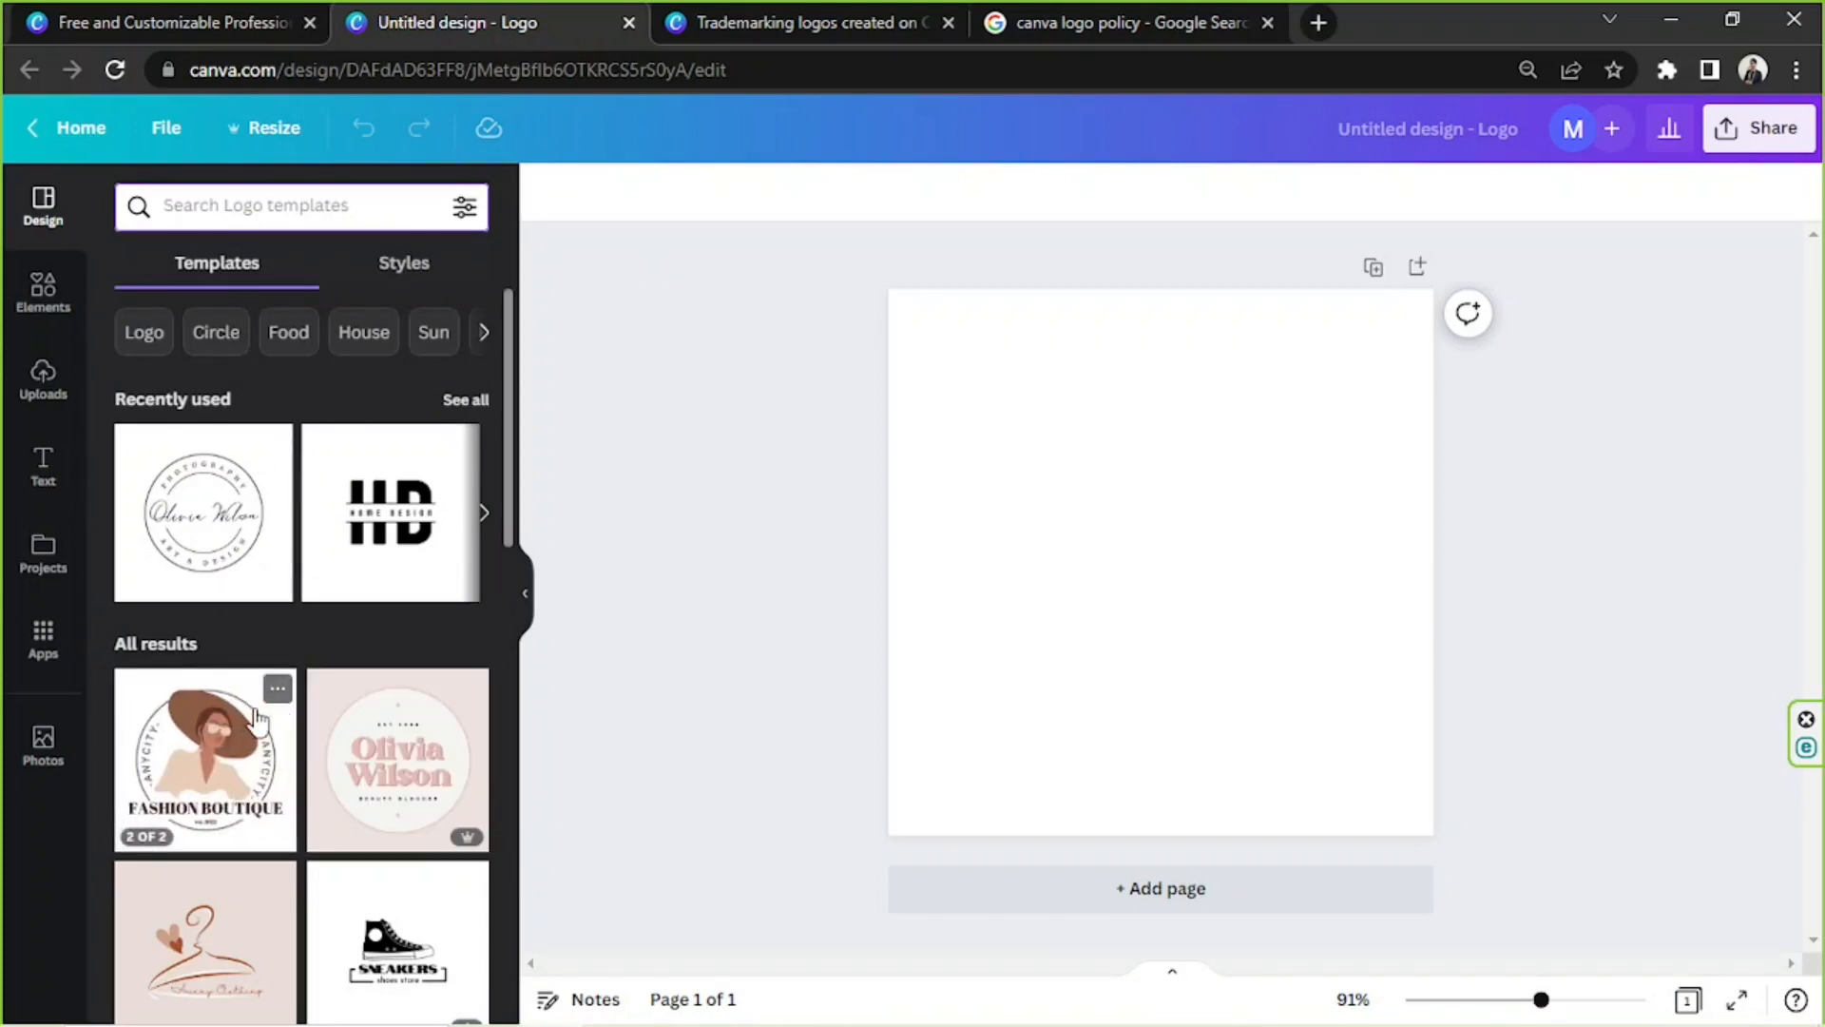
Step: Search the elements for "circle" and limit the results to graphics
left_click(1080, 794)
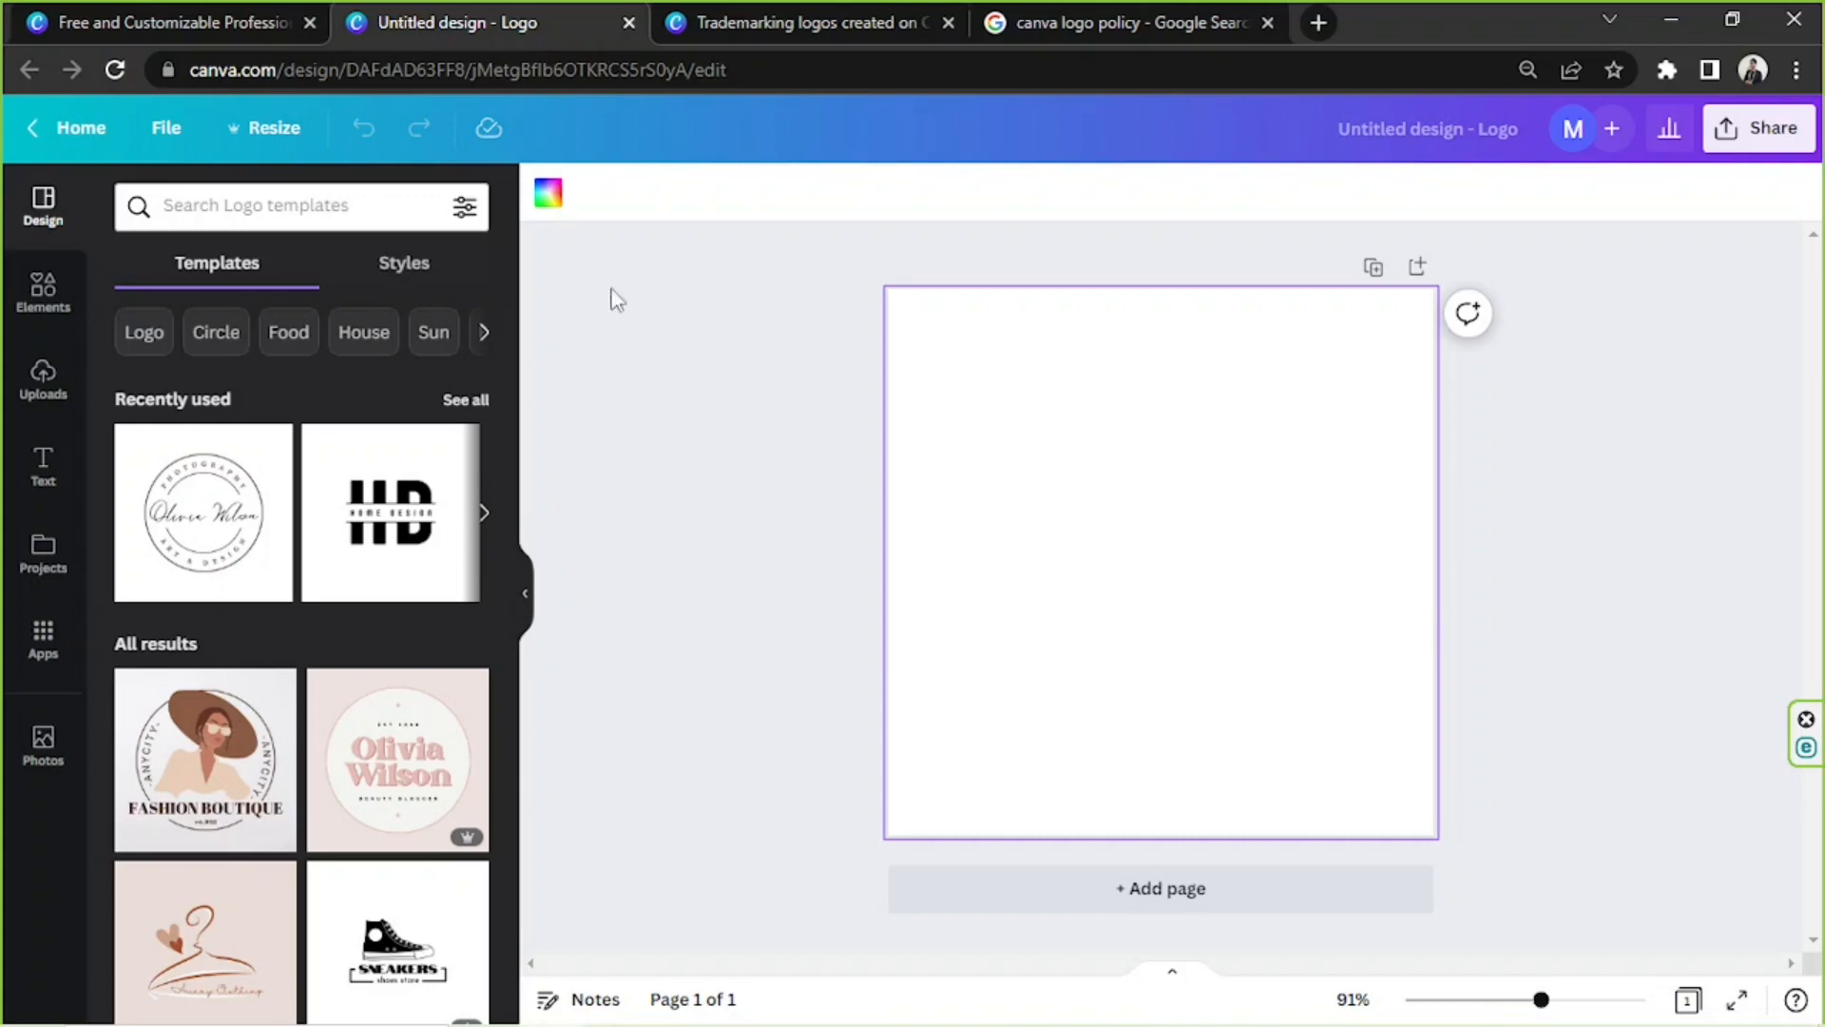
left_click(45, 307)
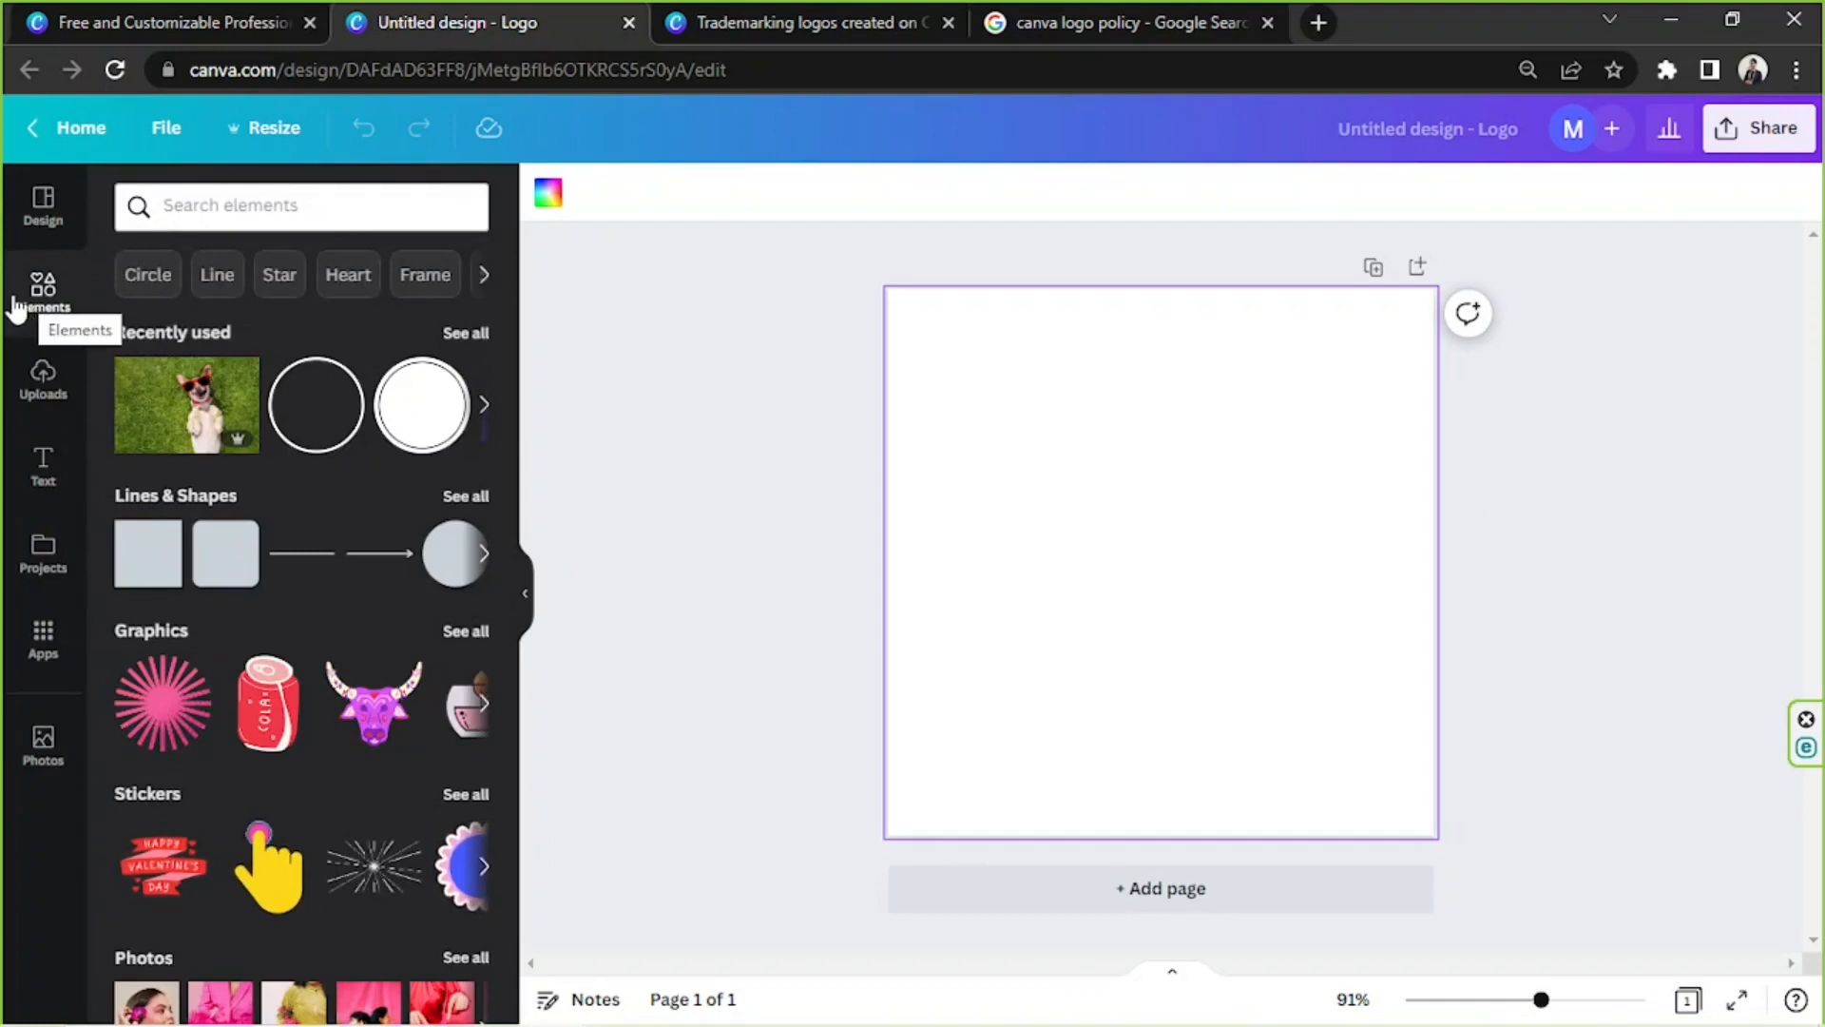
left_click(184, 207)
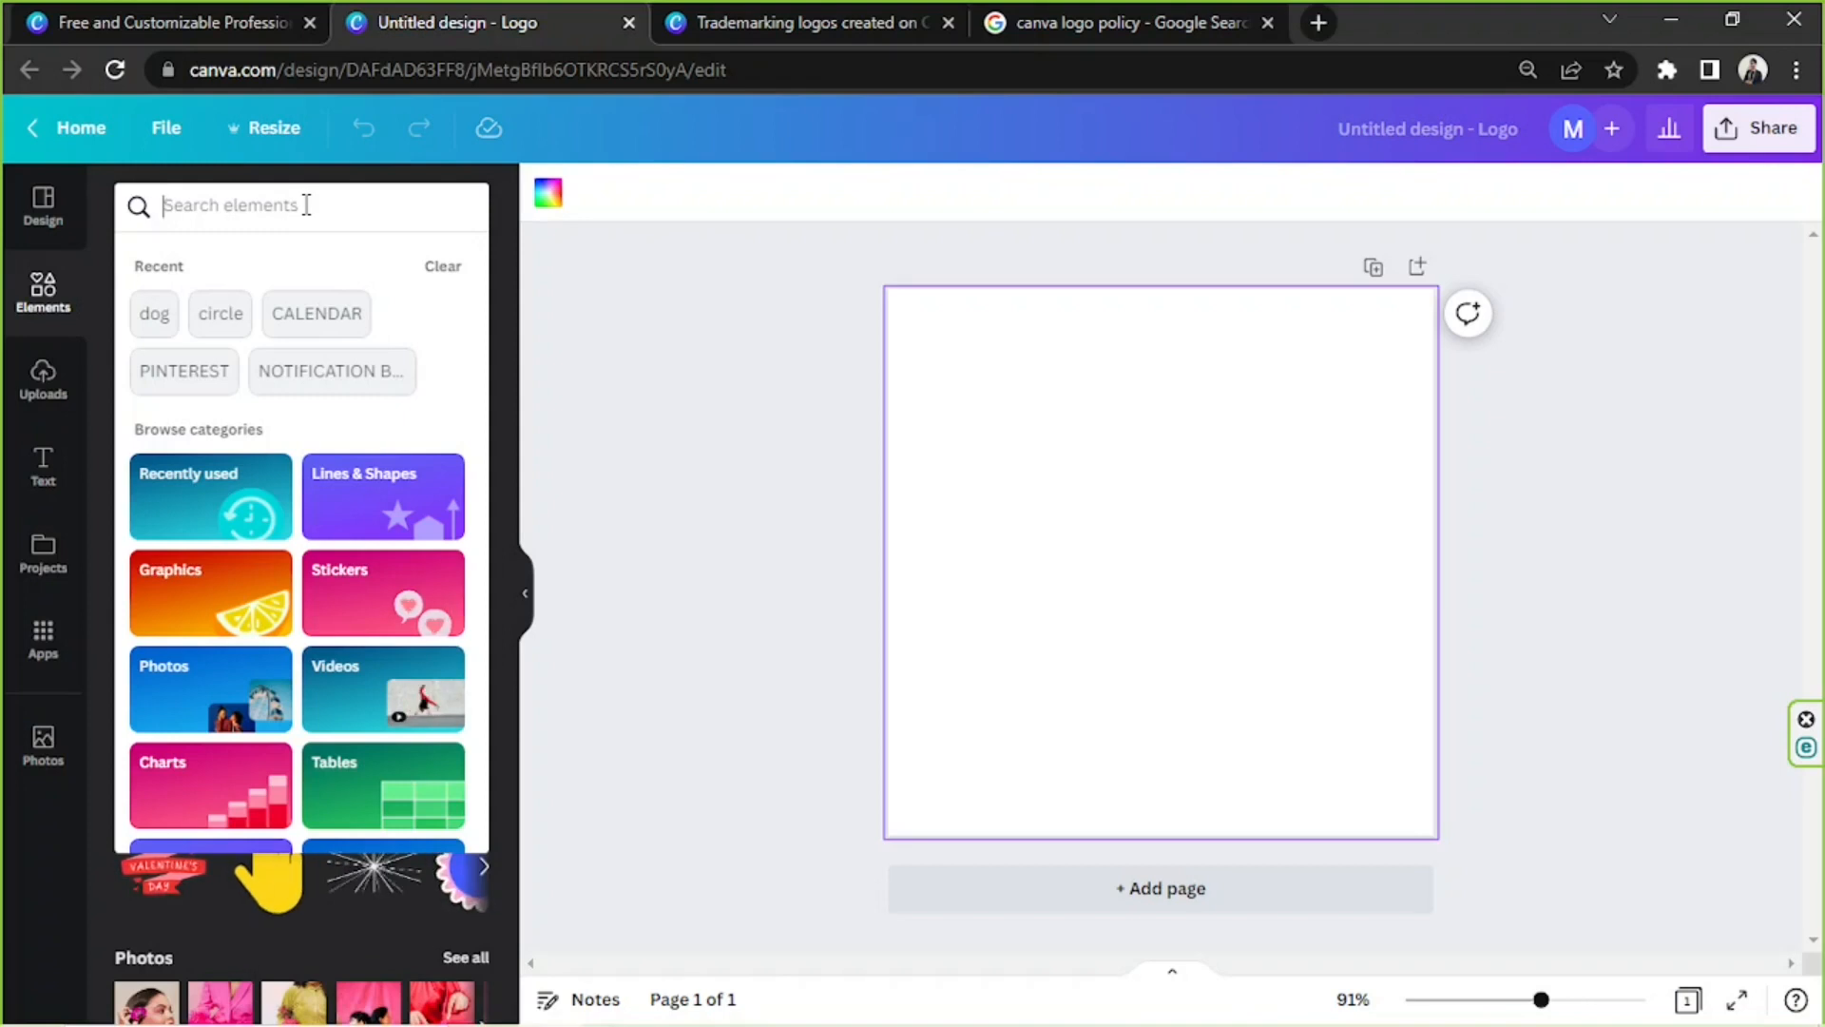
type("circle")
key("Return")
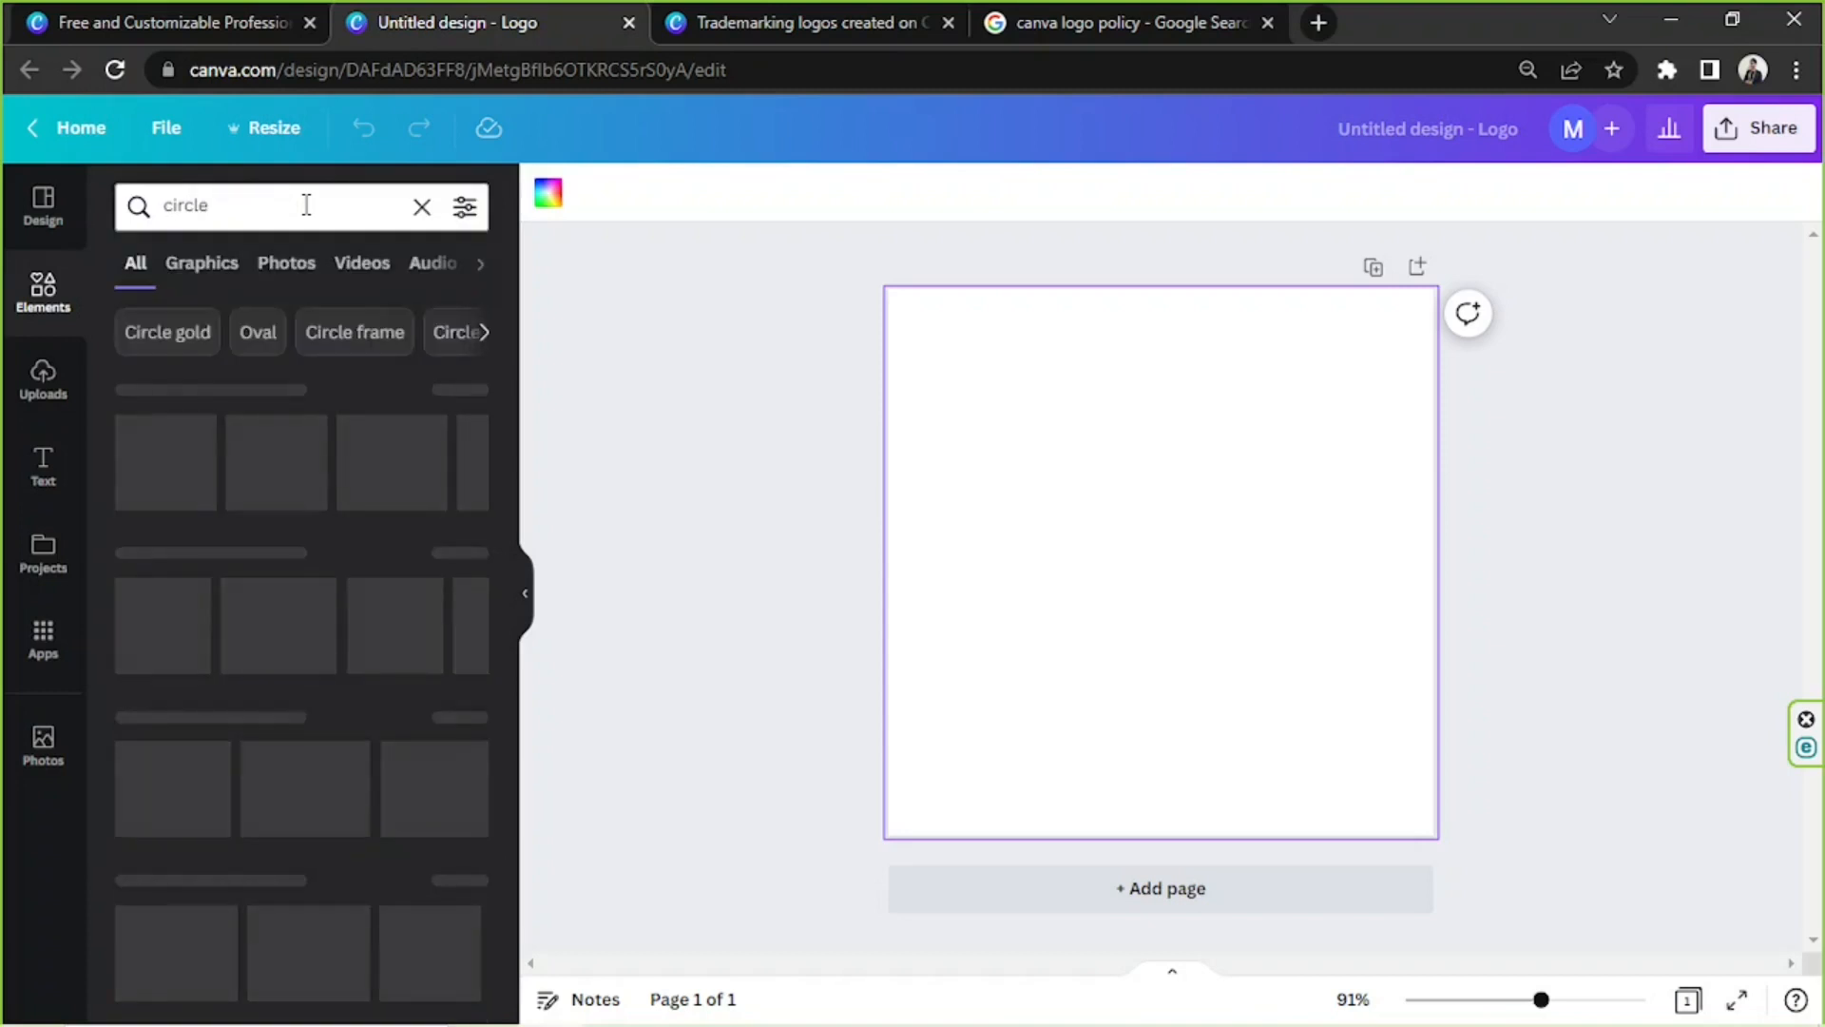
left_click(209, 274)
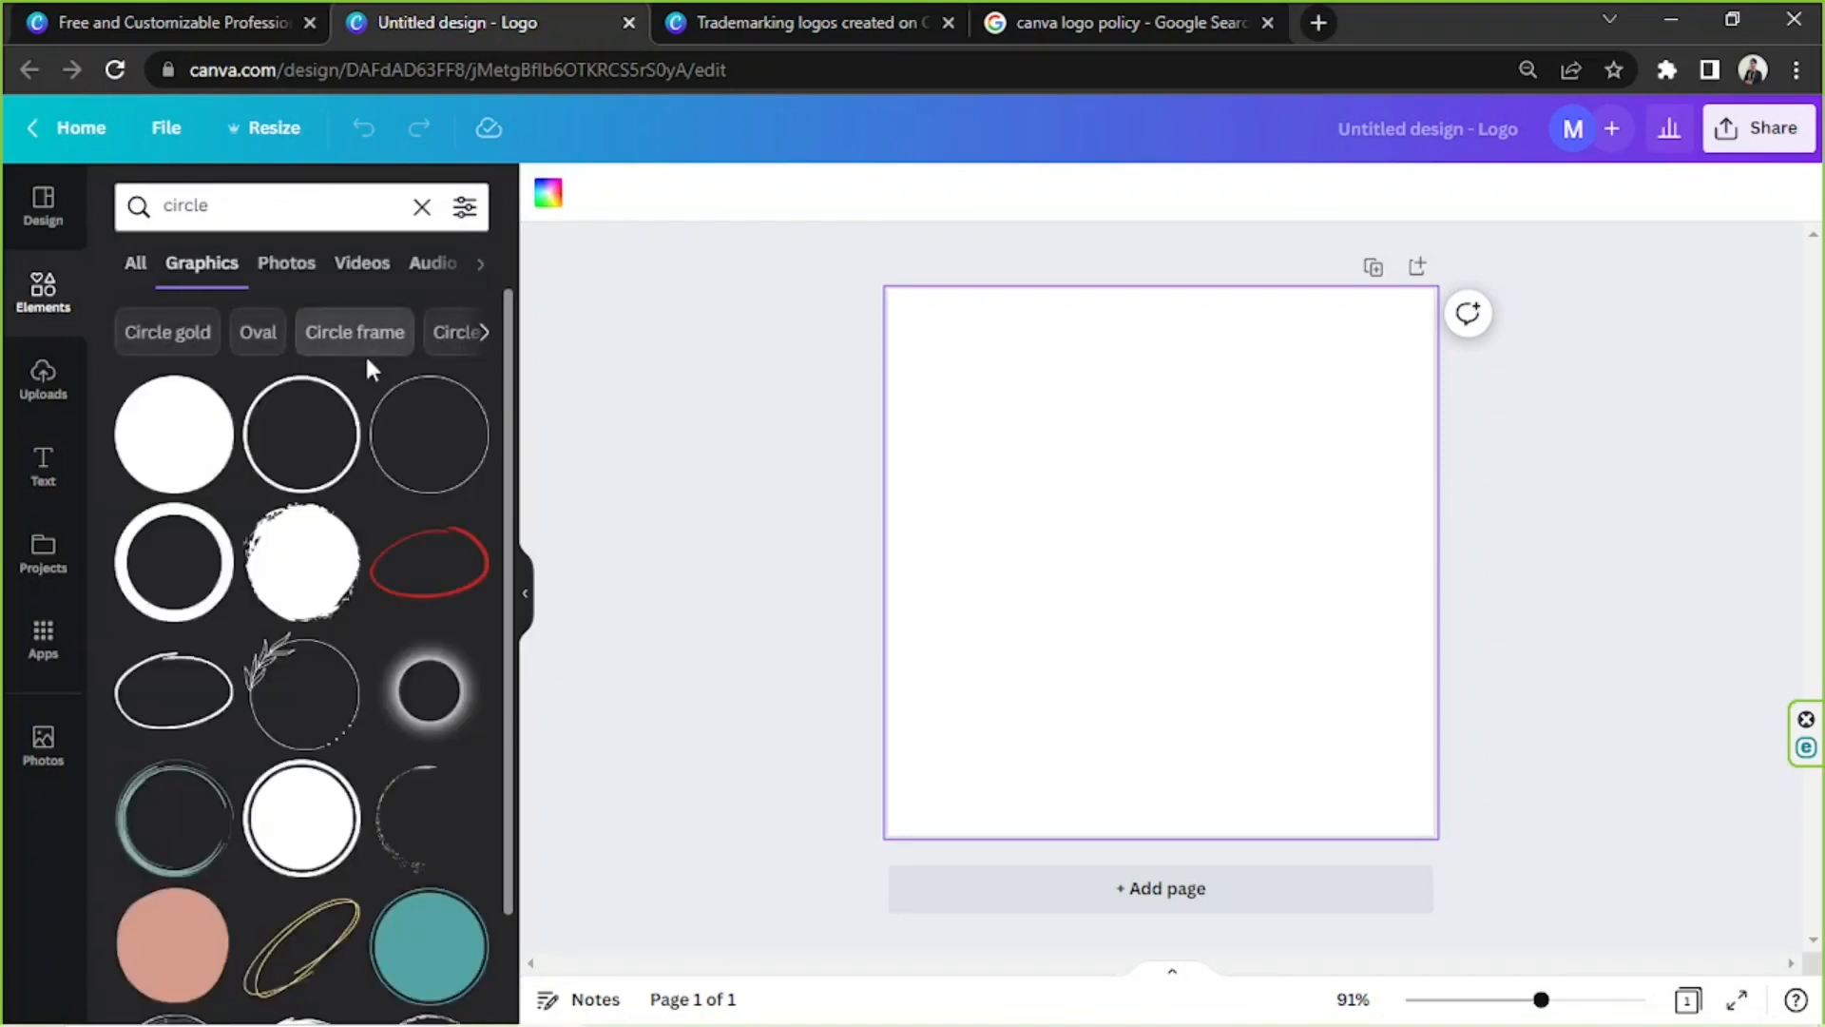
Step: Look through the circle graphics and add the plain white circle outline to the blank page
scroll(513, 380, "down", 2)
left_click_drag(511, 381, 490, 550)
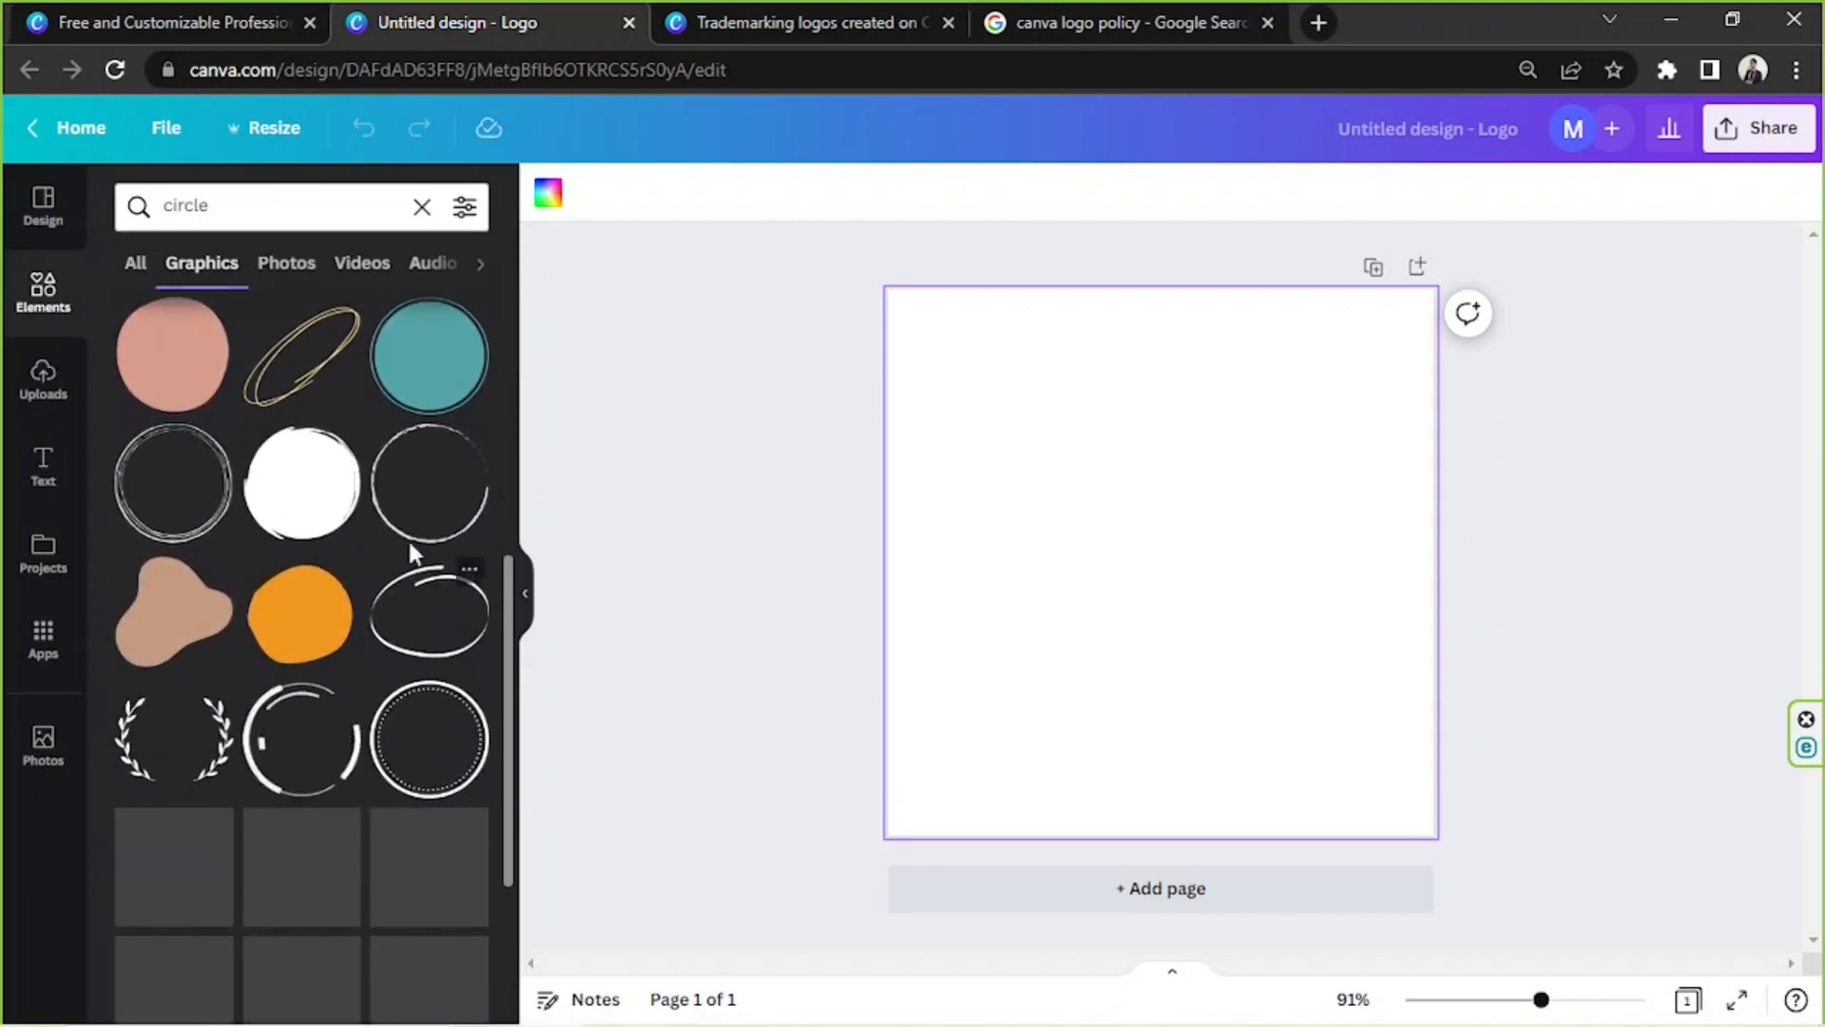
scroll(362, 504, "down", 3)
scroll(364, 504, "down", 3)
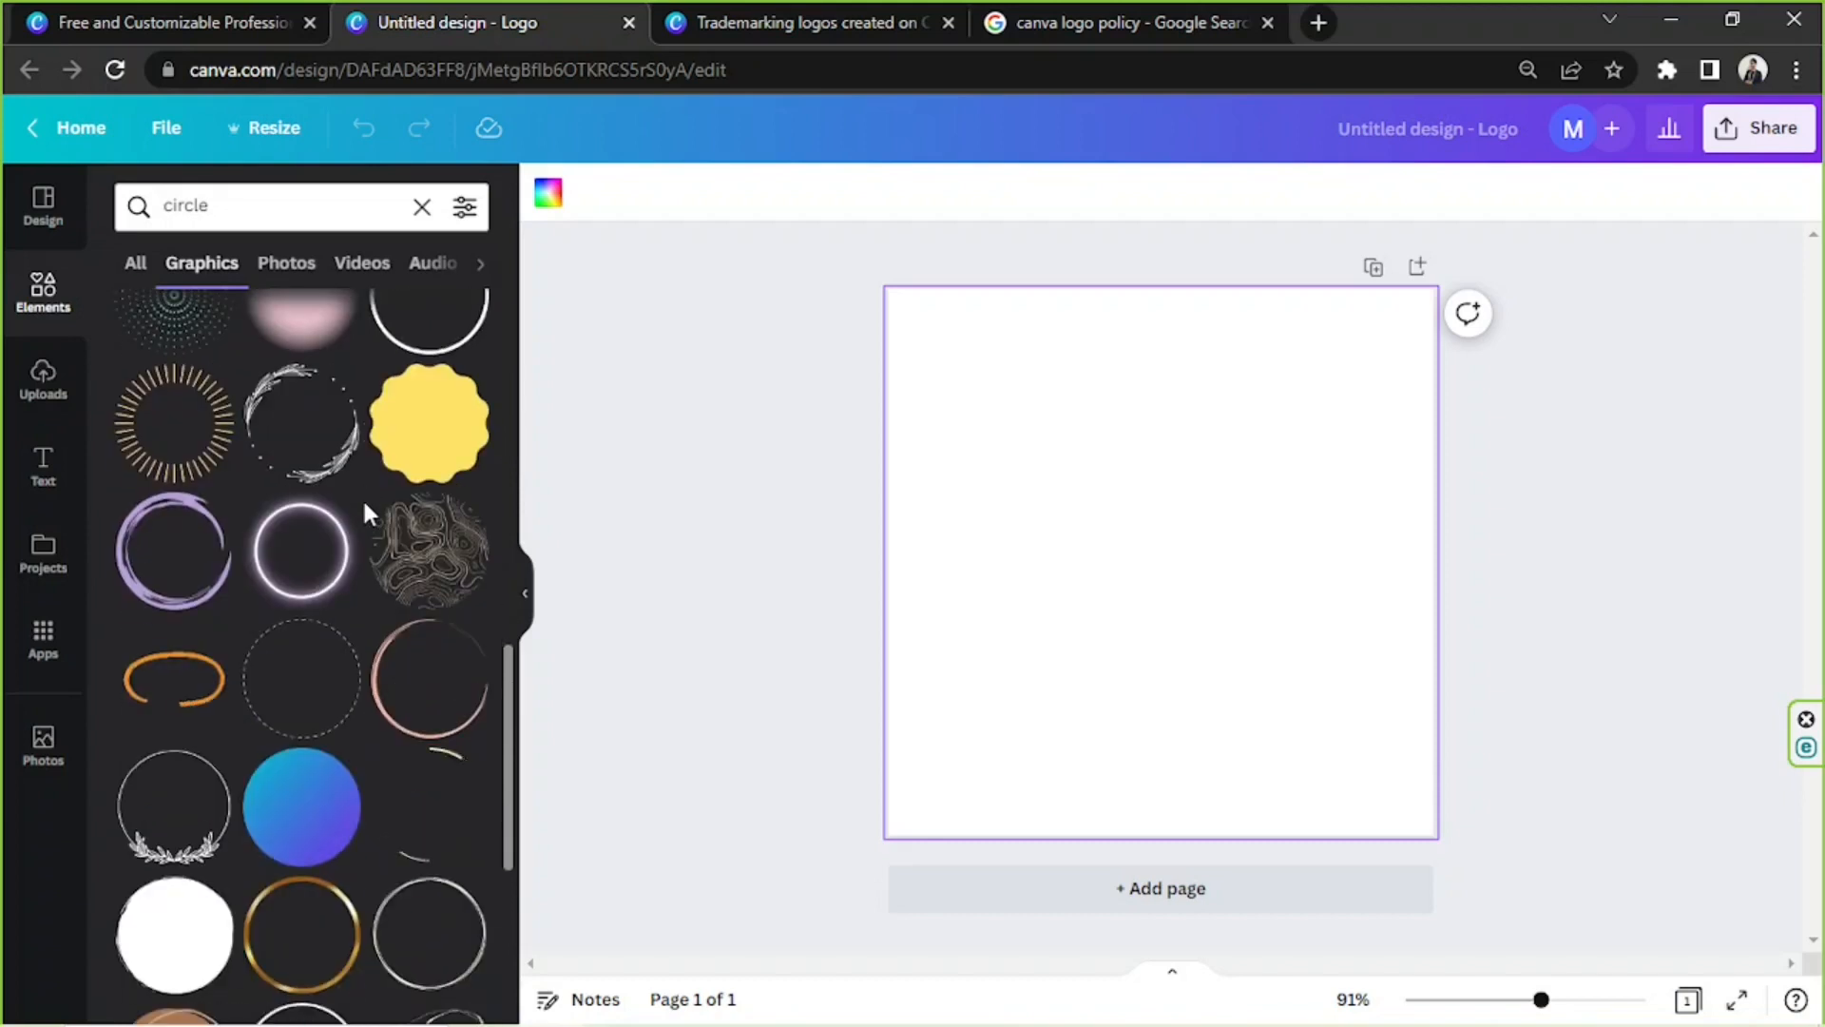
scroll(362, 504, "down", 3)
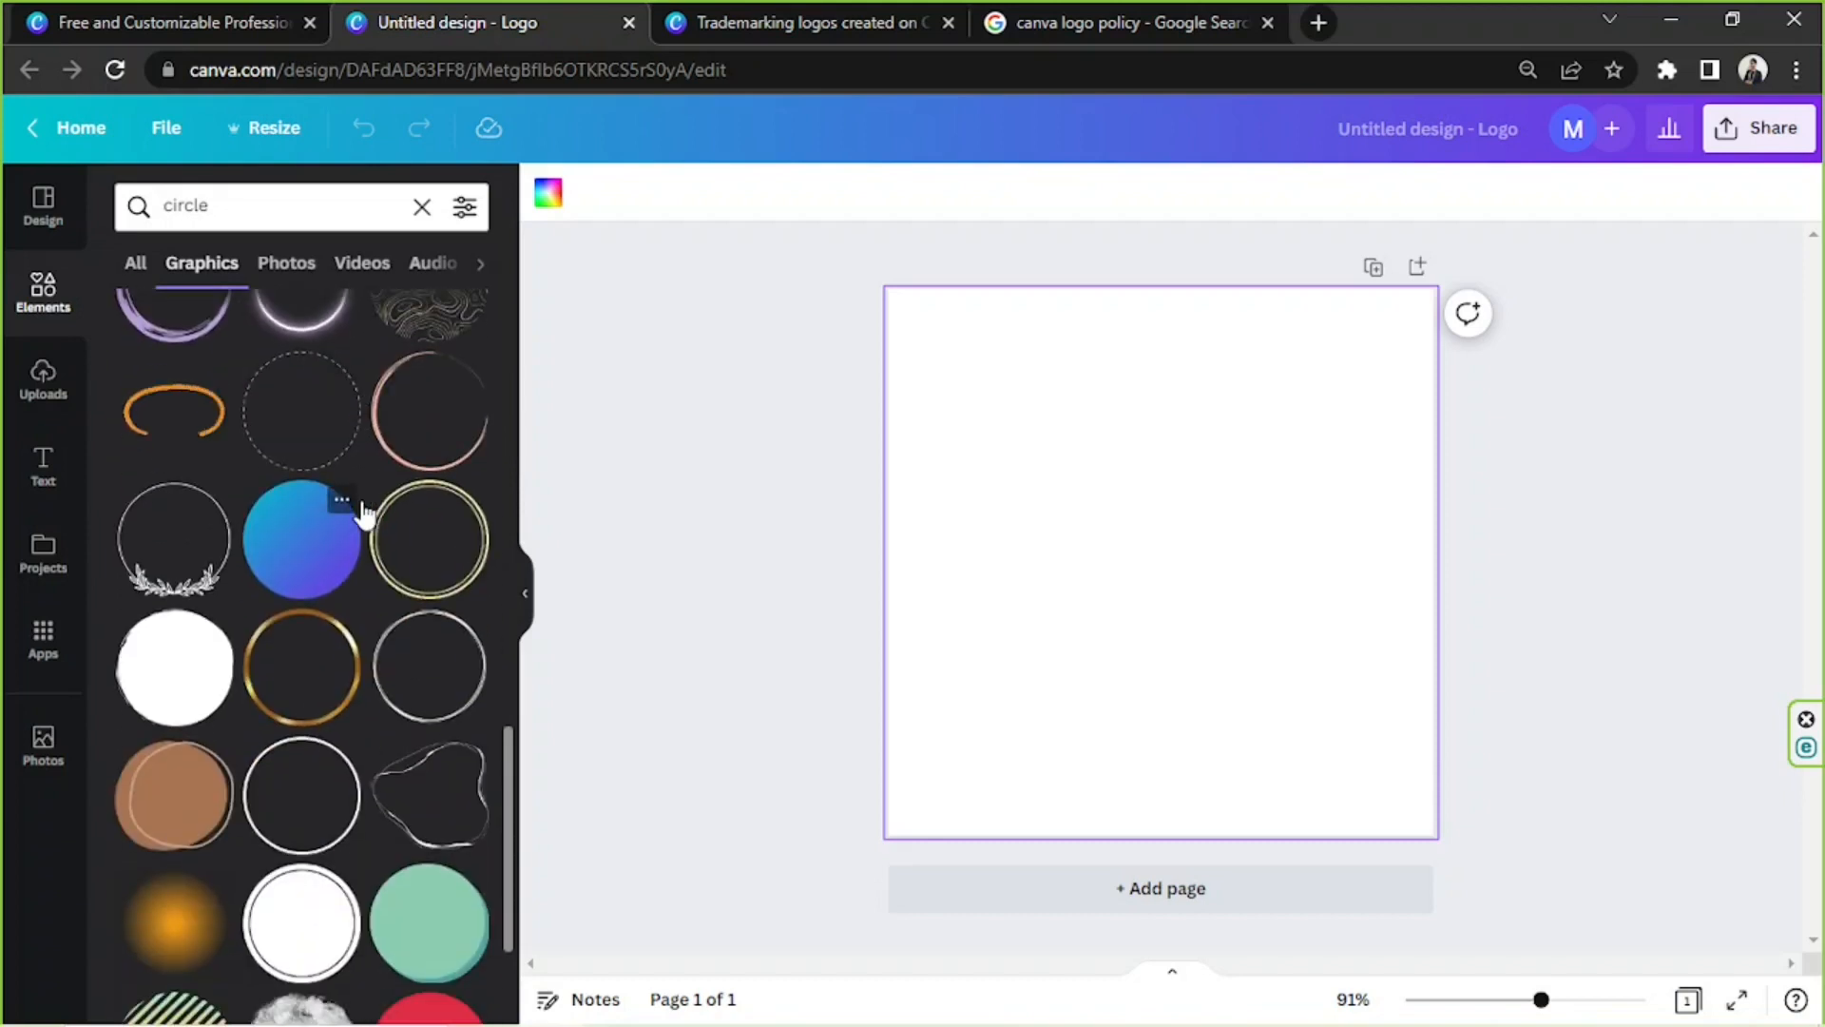
left_click(298, 807)
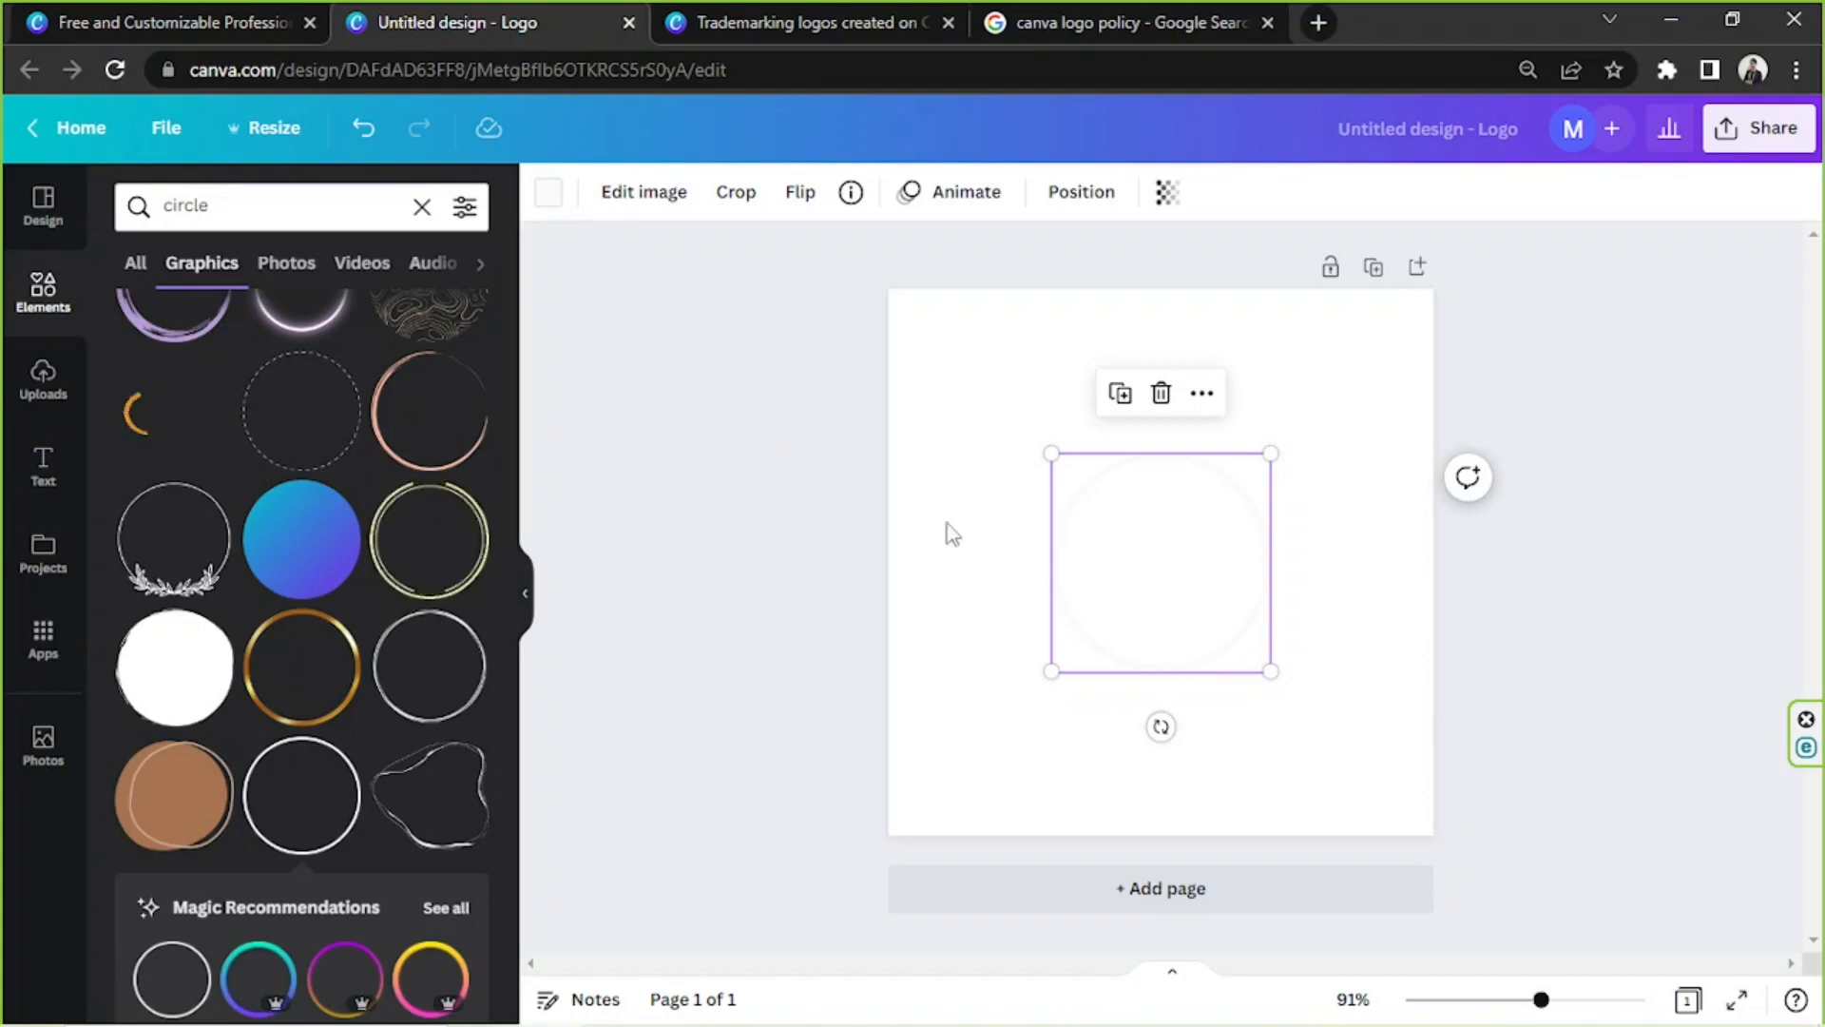
Step: Recolor the circle outline with the dark brown brand color, enlarge it to nearly fill the page and centre it
left_click(549, 195)
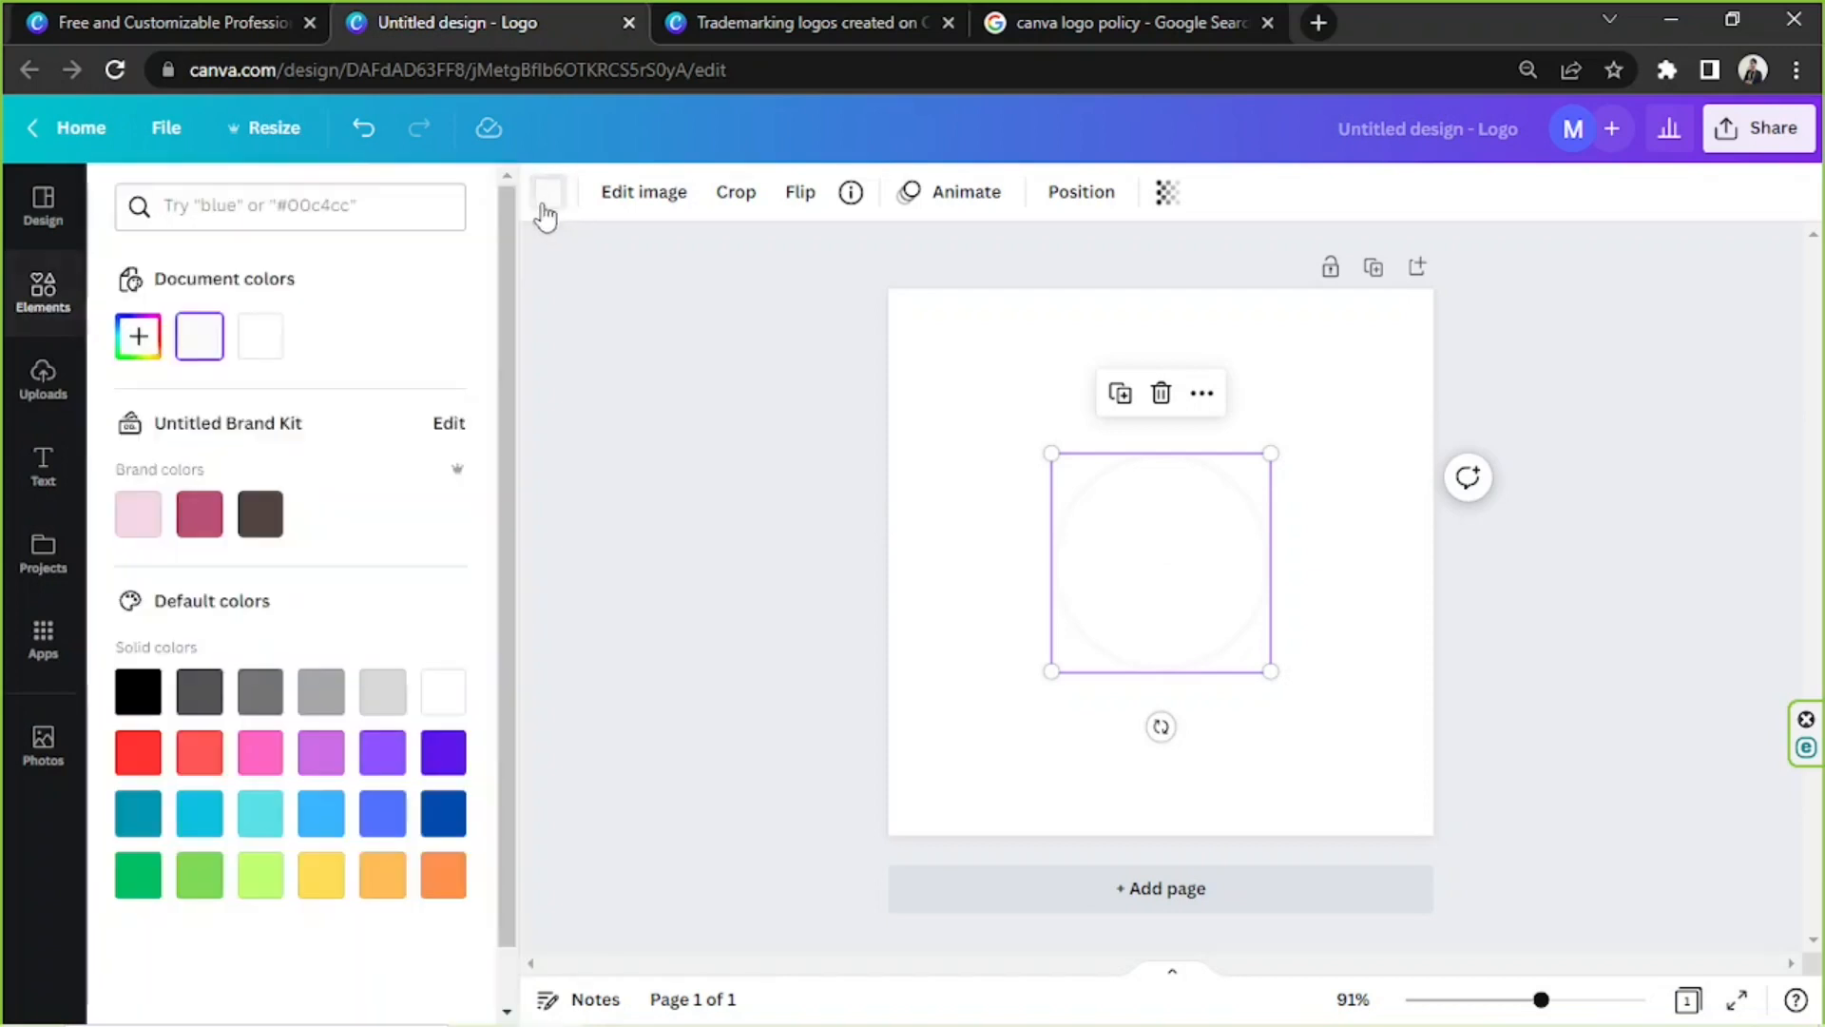
left_click(260, 513)
scroll(360, 510, "down", 1)
left_click_drag(1053, 446, 884, 284)
left_click_drag(1087, 501, 1202, 611)
left_click_drag(1006, 416, 920, 300)
left_click_drag(1386, 794, 1369, 777)
left_click_drag(1299, 665, 1311, 656)
left_click(1116, 486)
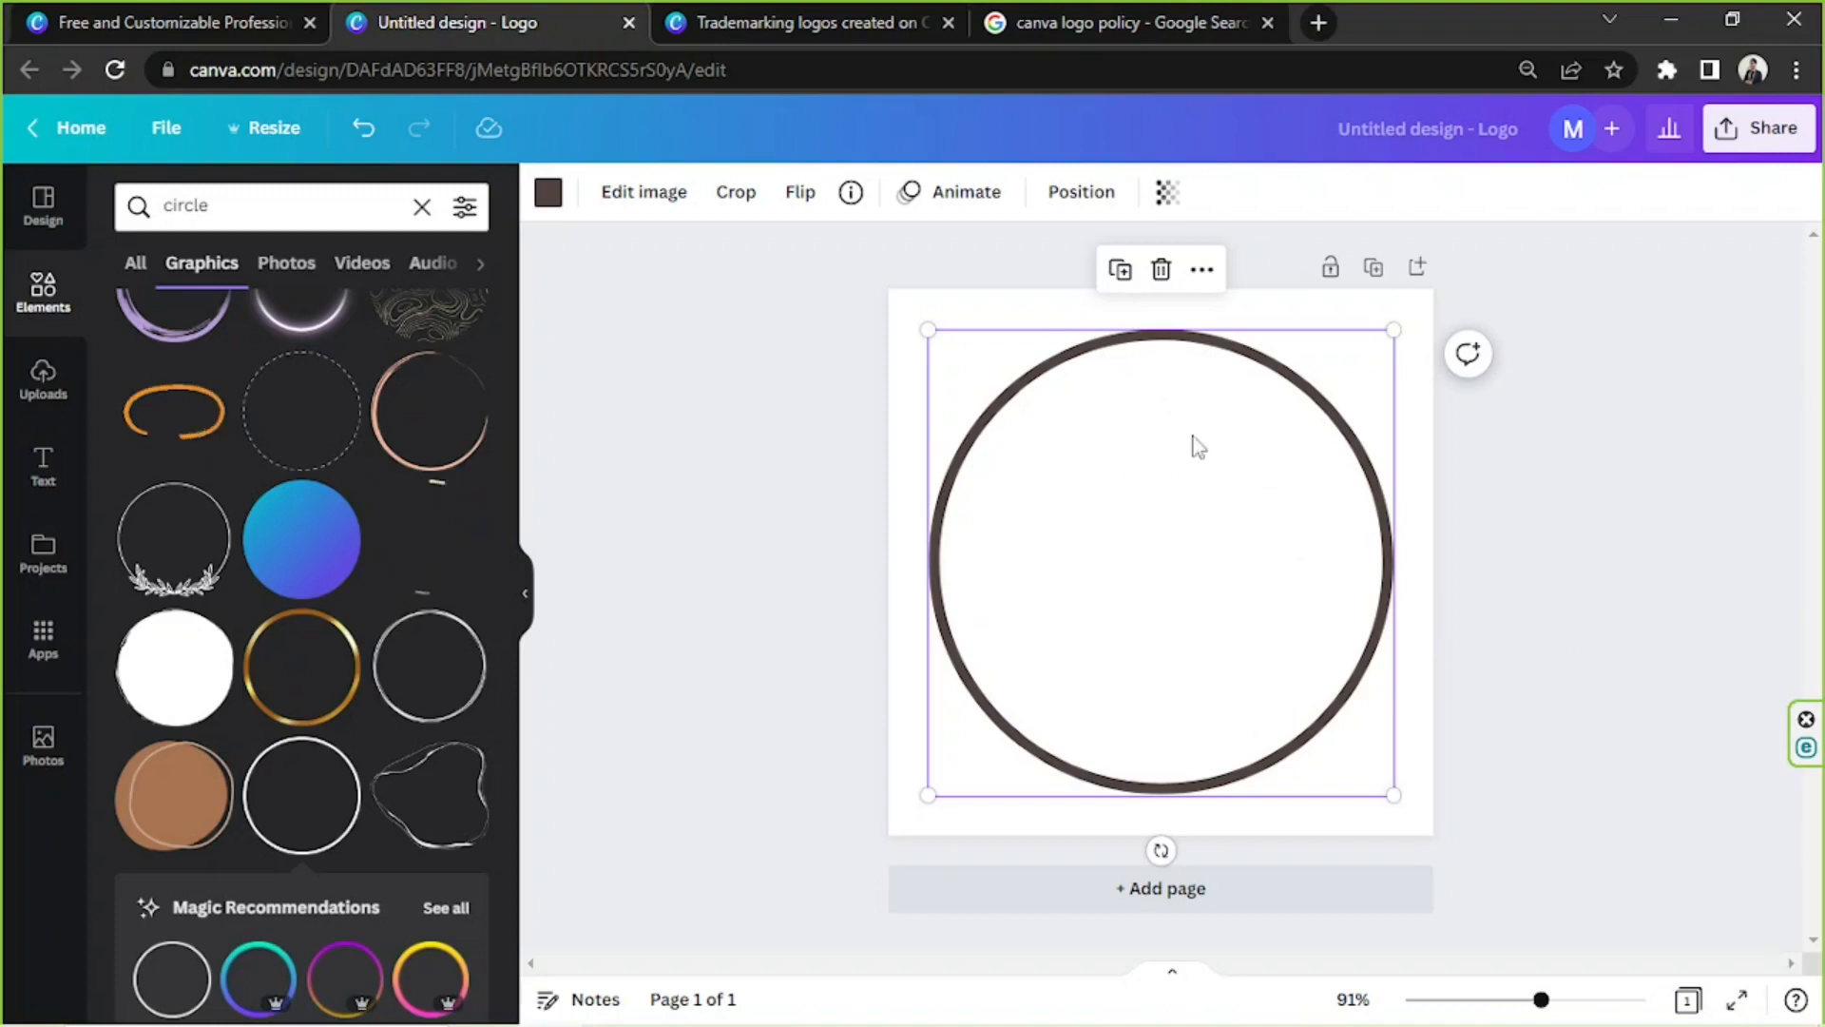
Step: Duplicate the brown circle outline, shrink the copy and centre it inside the original as an inner ring
left_click(1120, 271)
left_click_drag(1407, 803, 1373, 748)
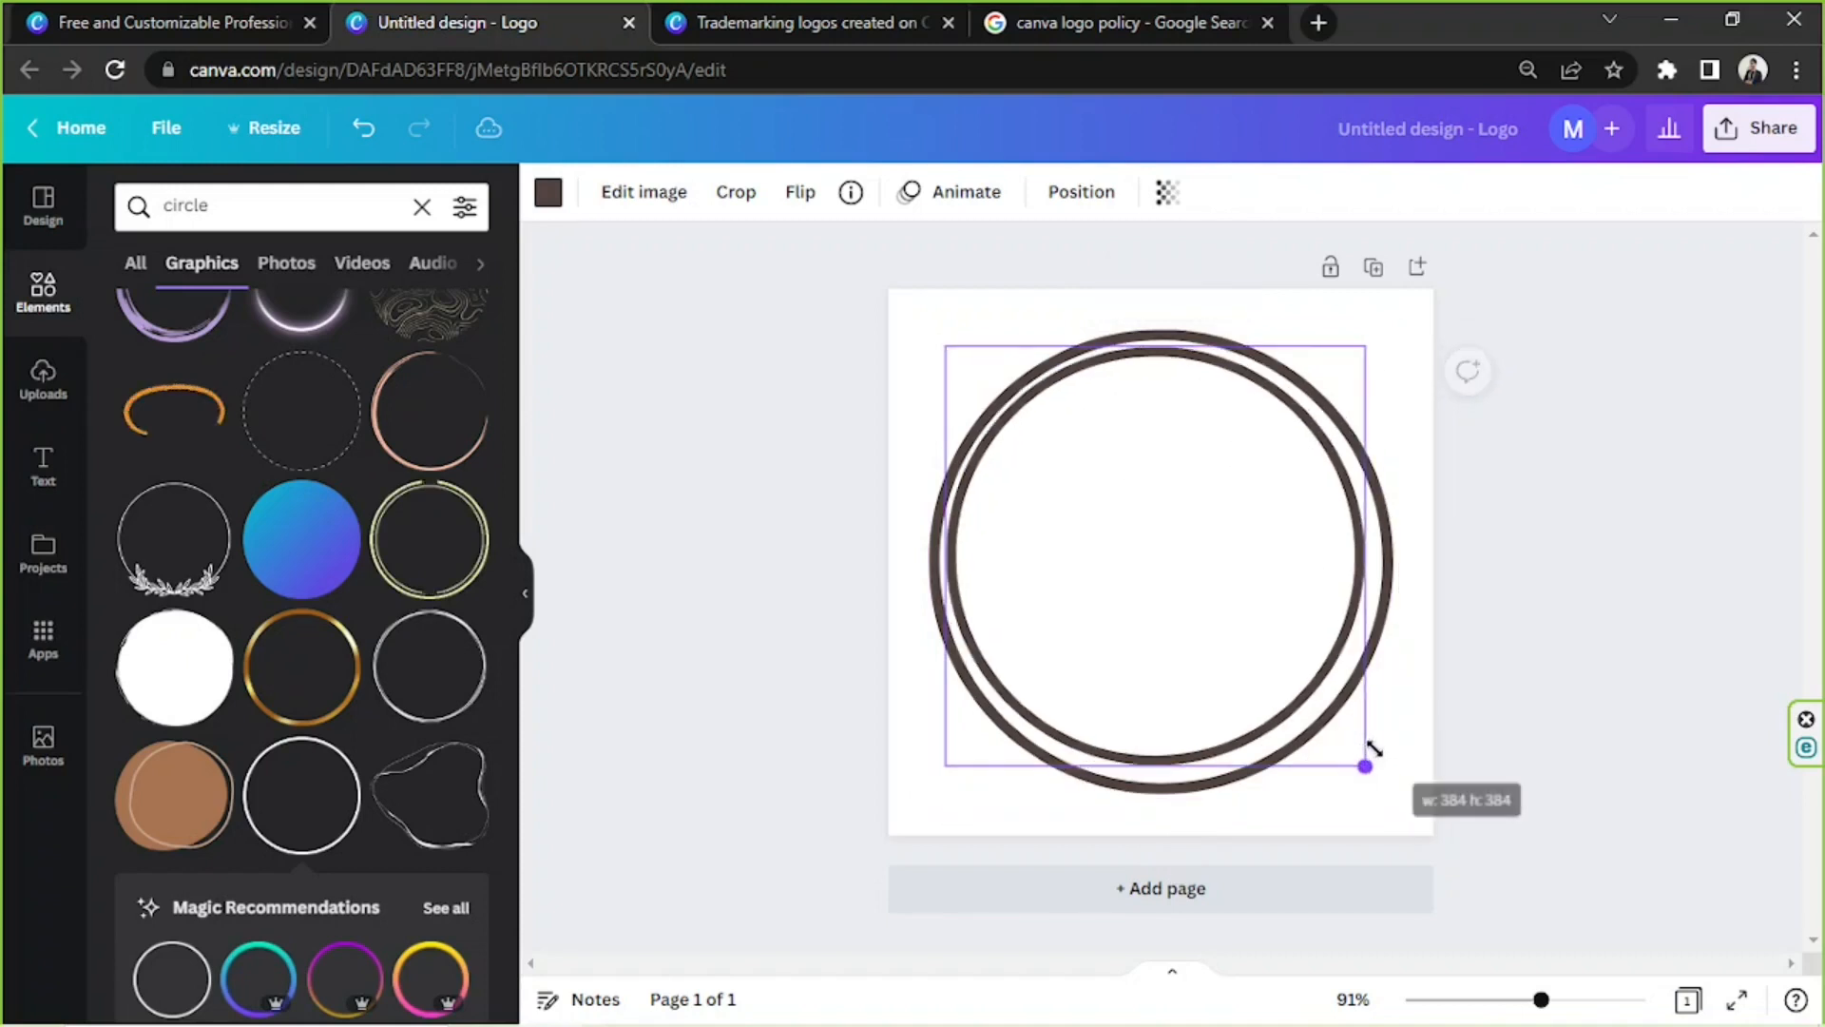
left_click_drag(1197, 510, 1210, 505)
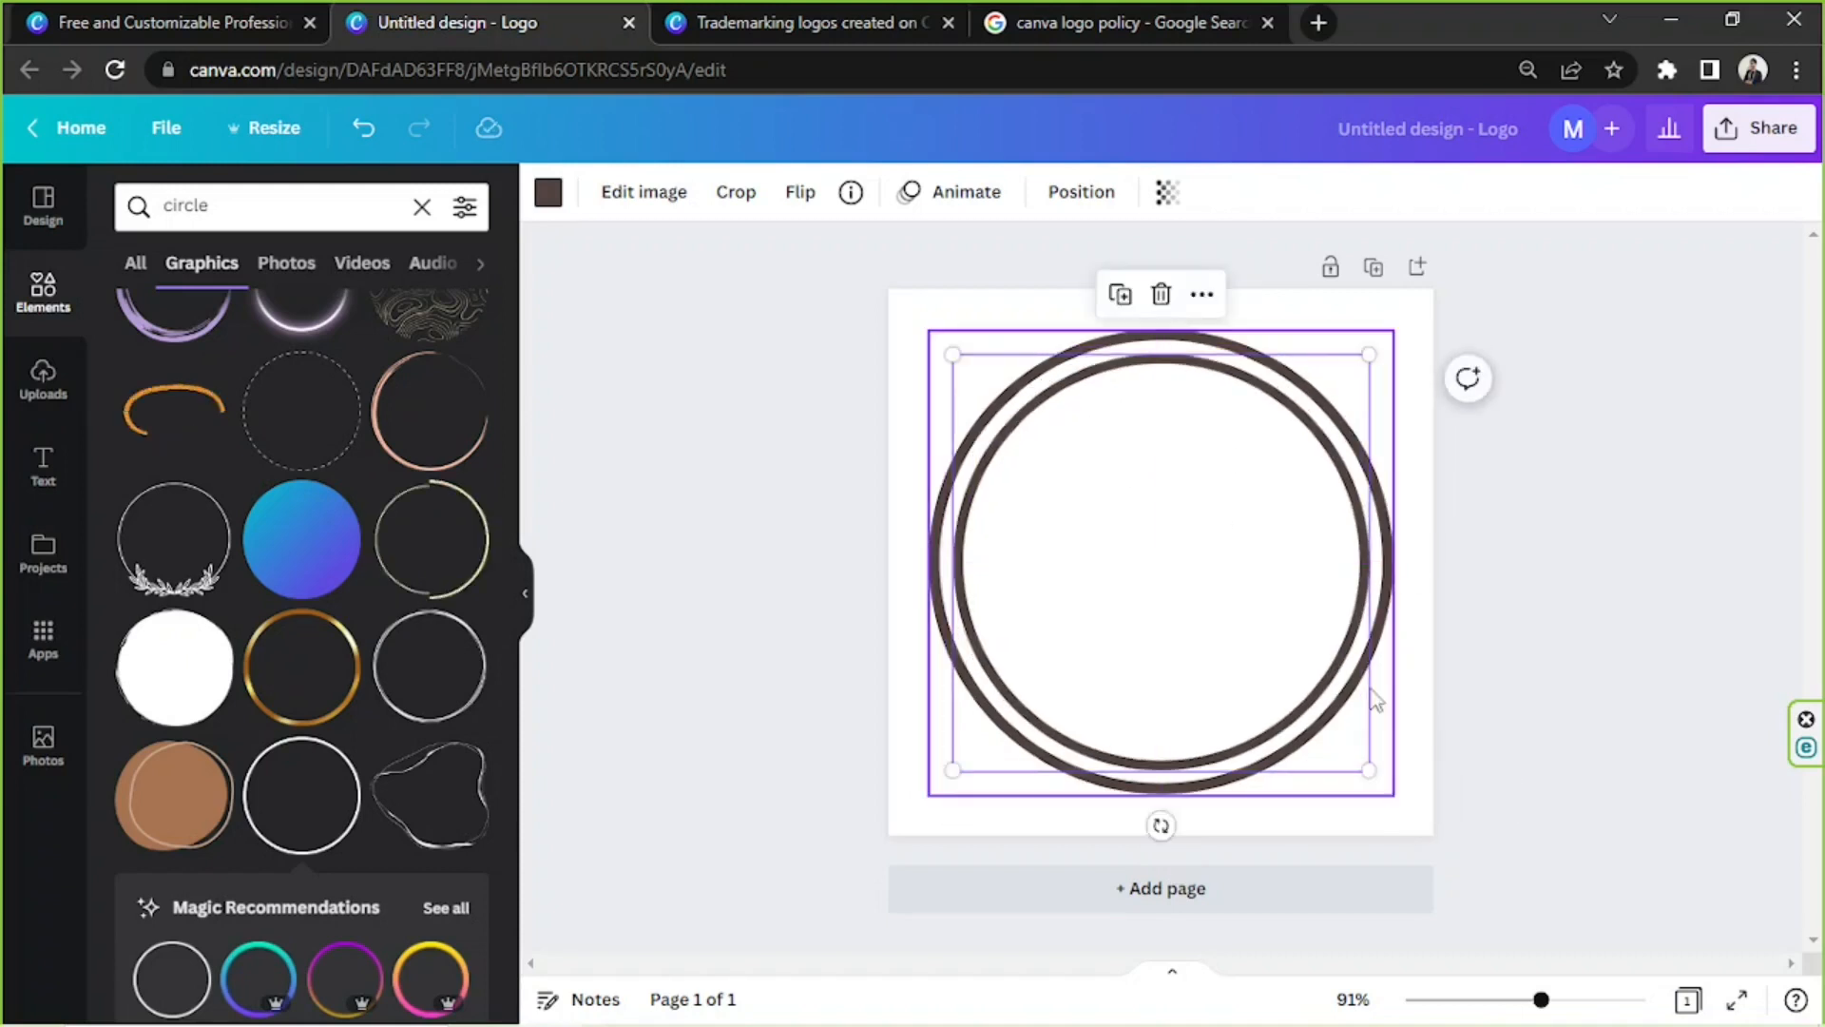
left_click_drag(1369, 772, 1324, 722)
left_click_drag(1254, 566, 1264, 575)
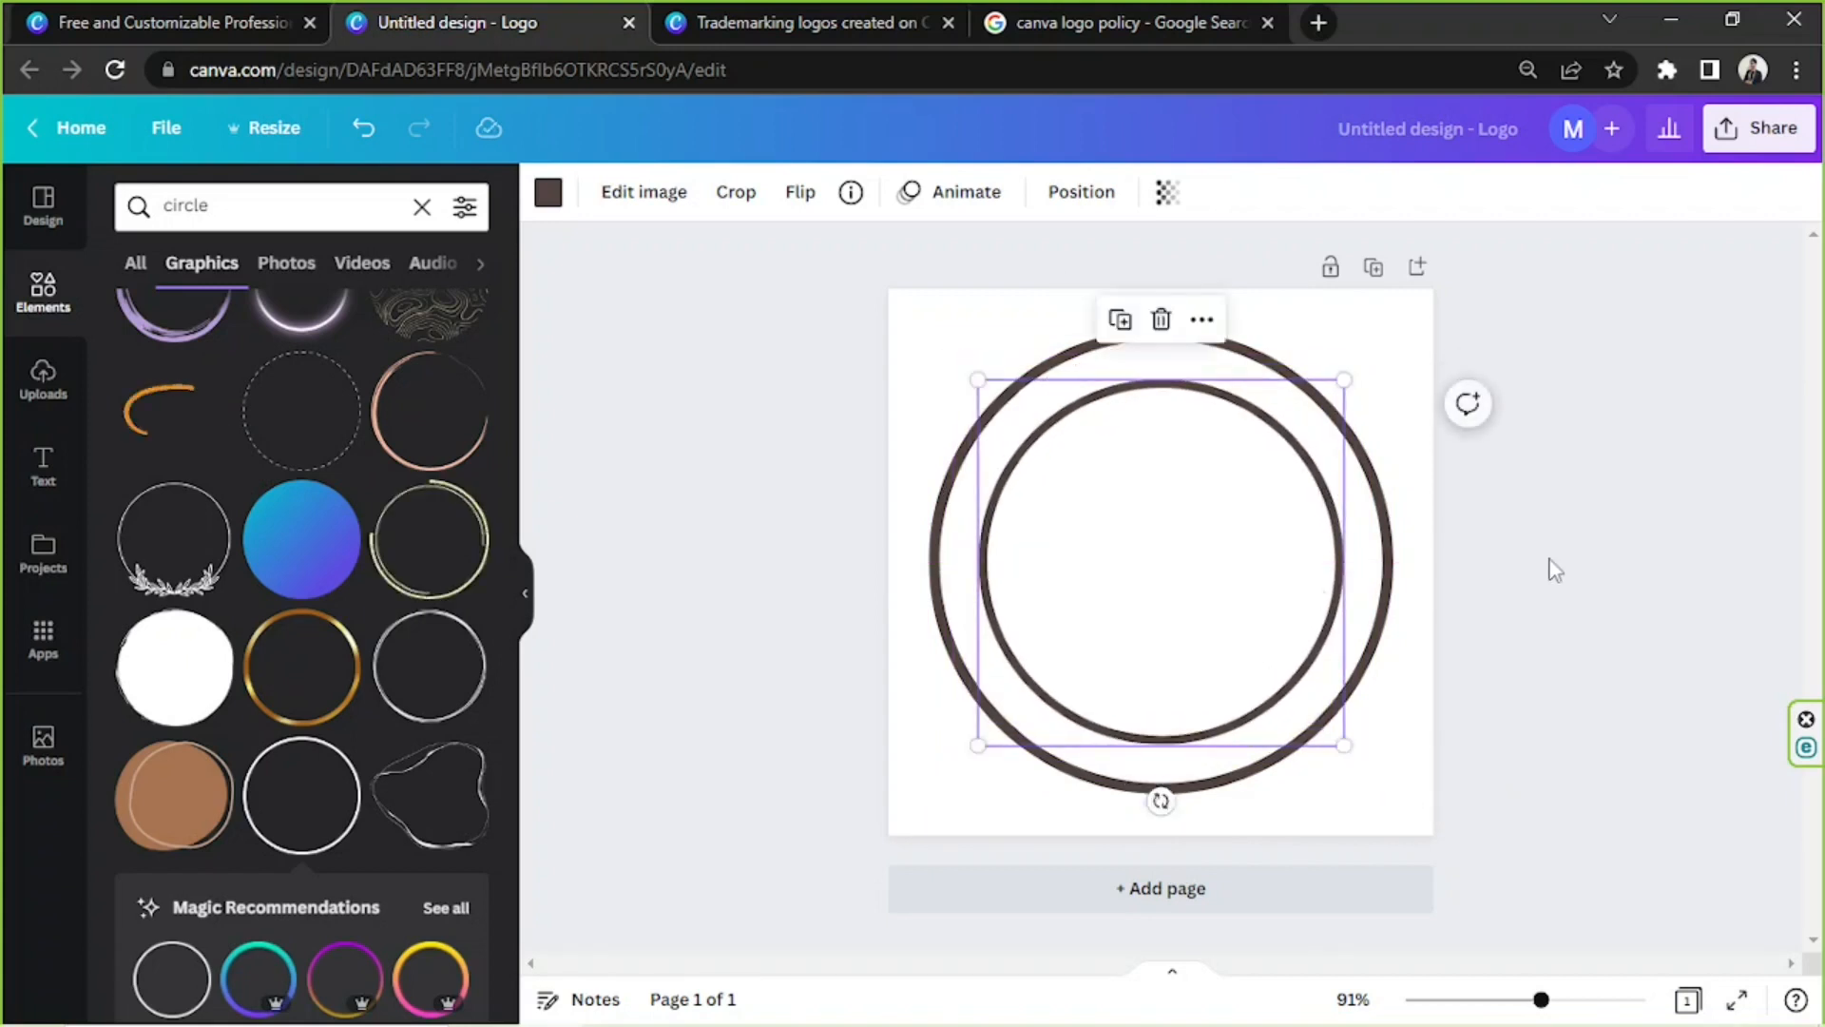
left_click(1552, 567)
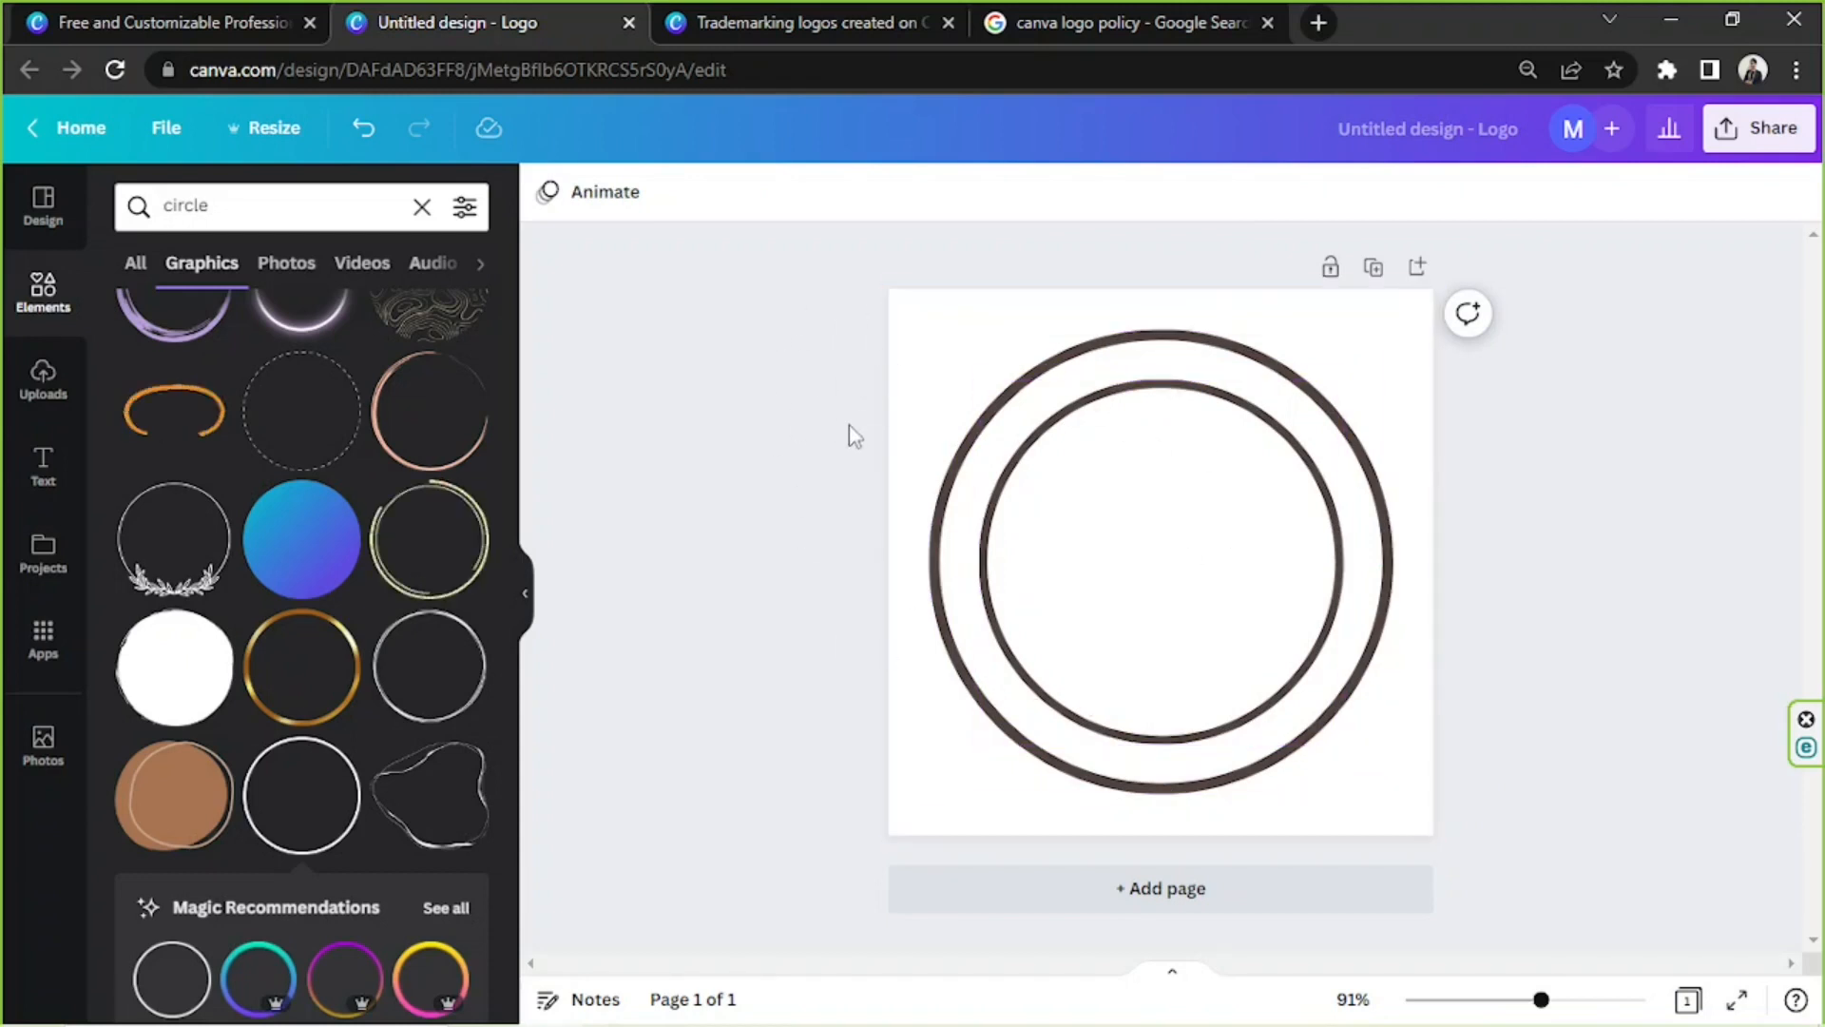
Step: Search the element graphics for "paws" and add a solid single paw print inside the rings
left_click(418, 209)
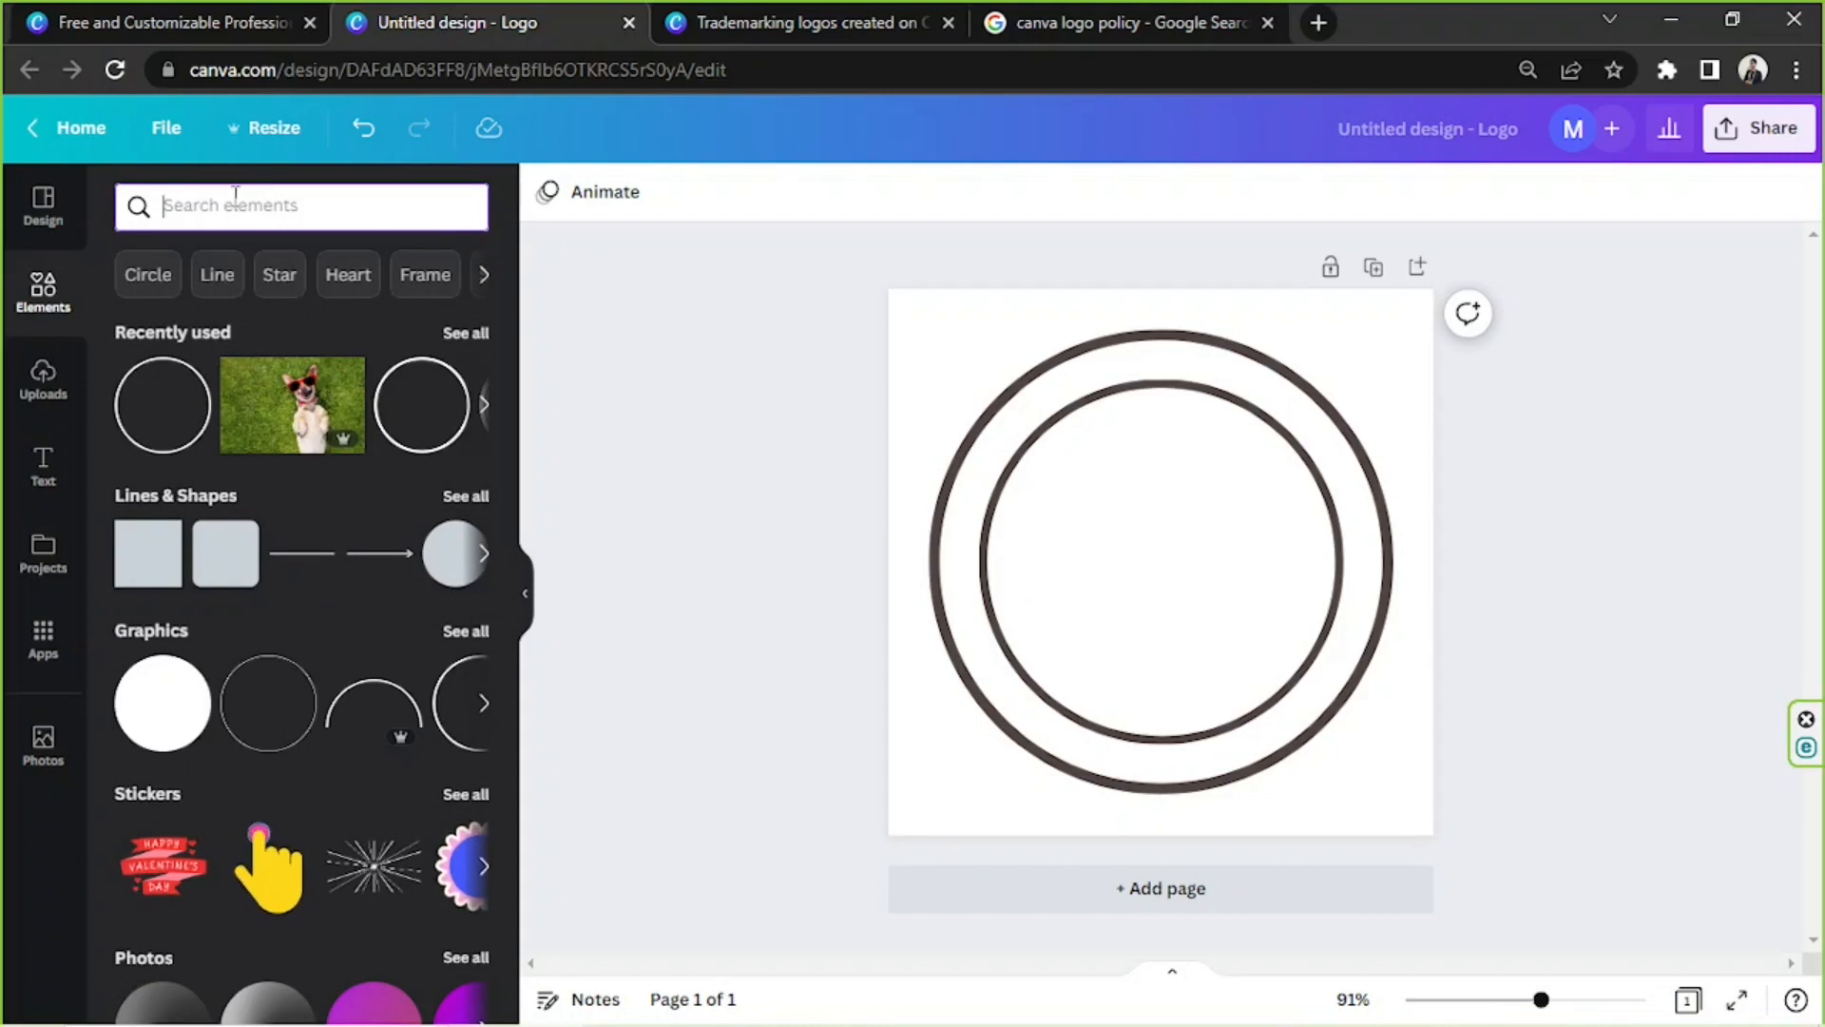
type("paws")
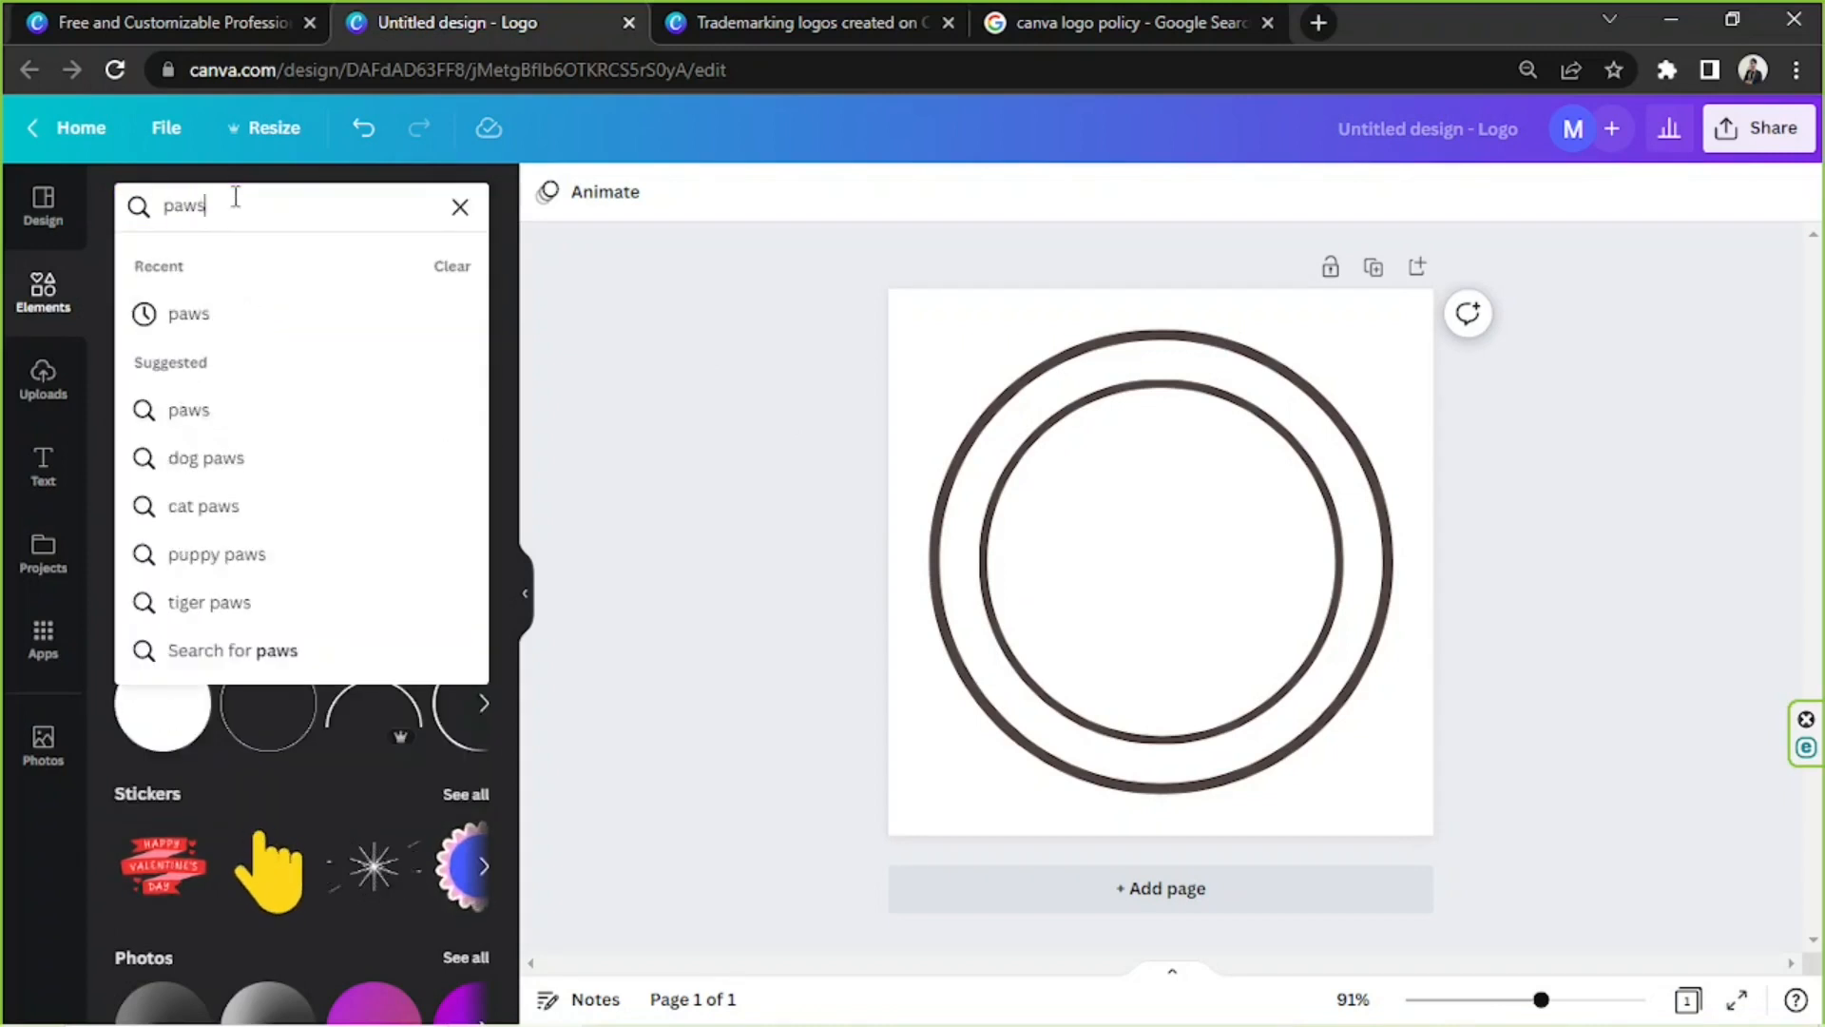
key("Return")
left_click(207, 261)
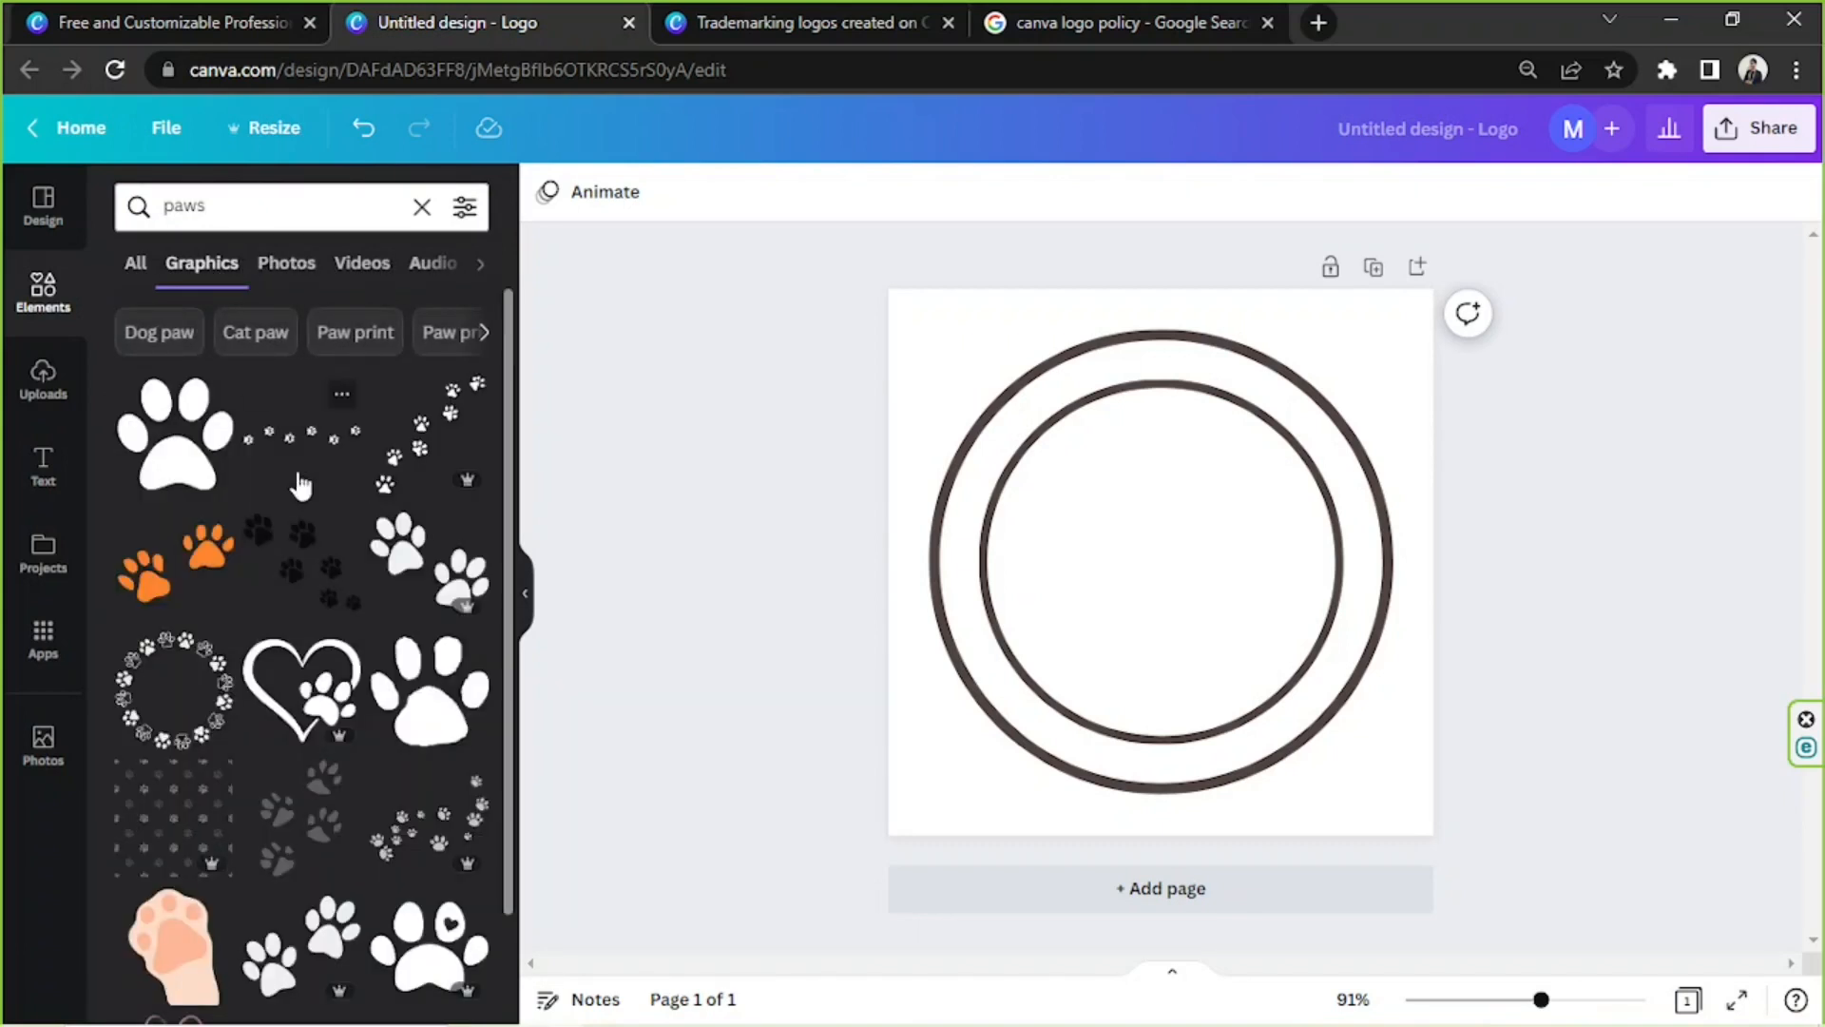
scroll(294, 484, "down", 1)
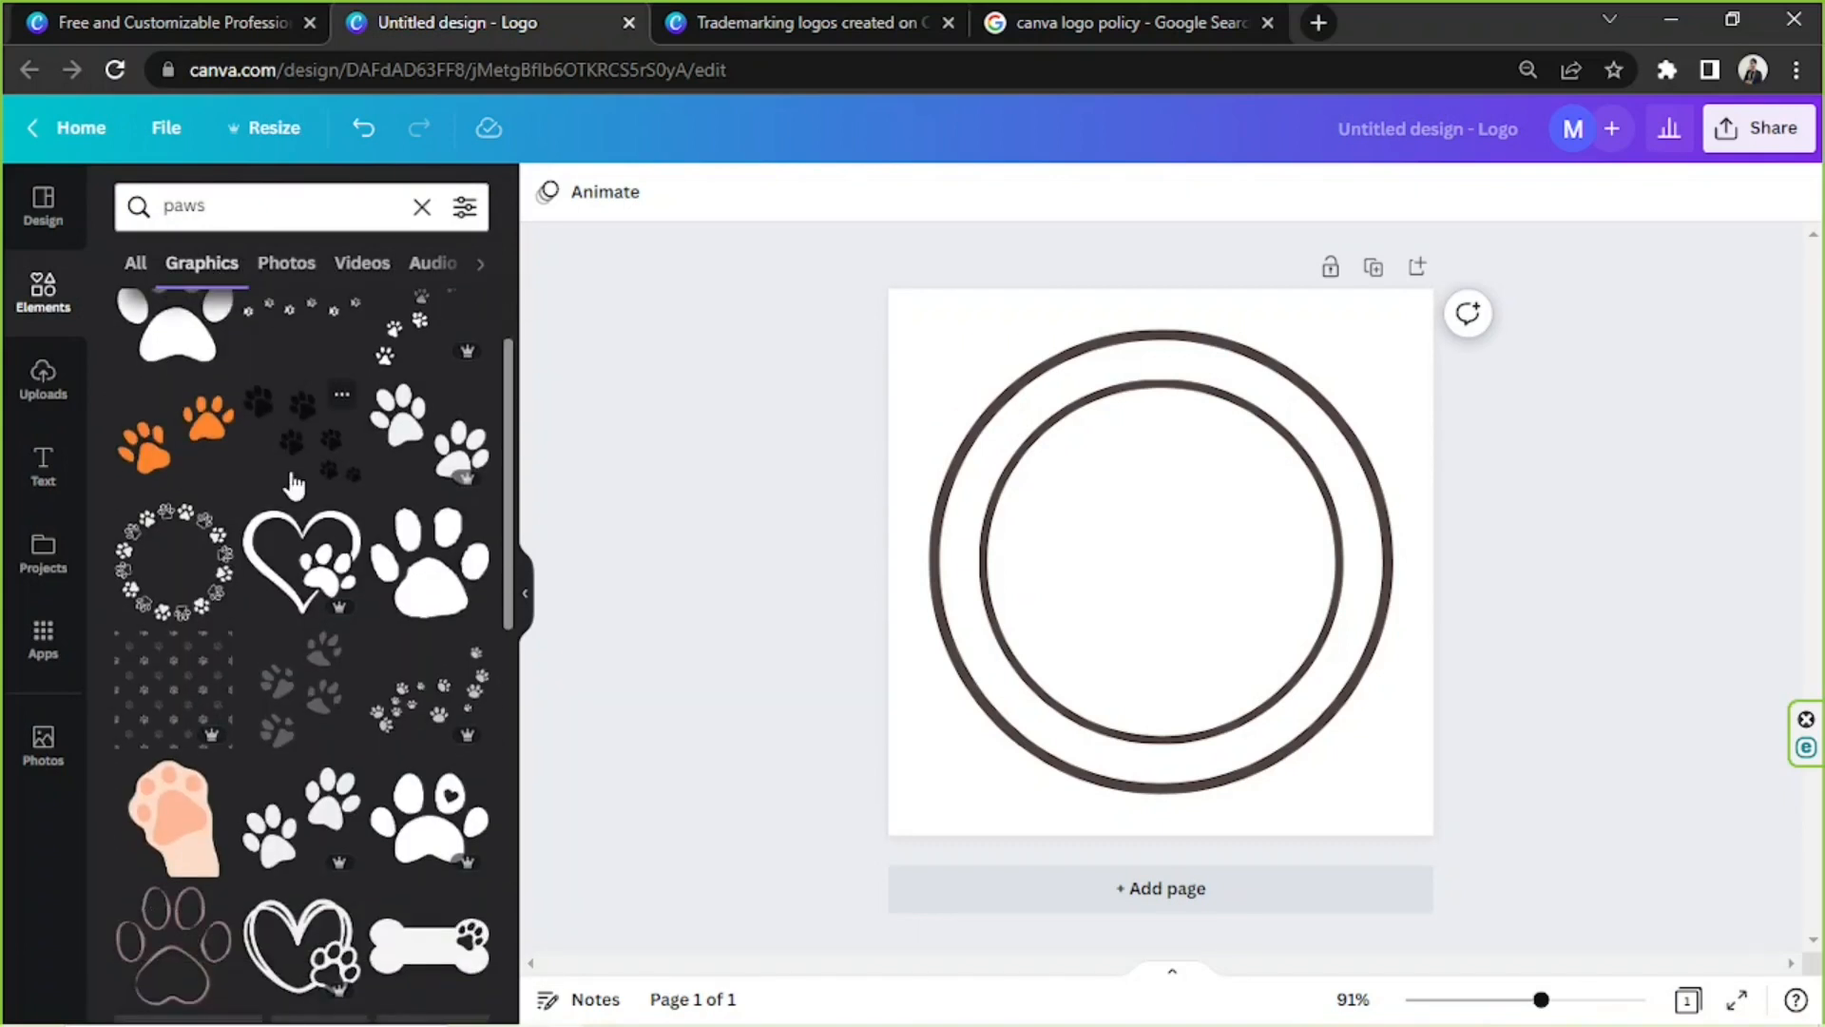
left_click(461, 580)
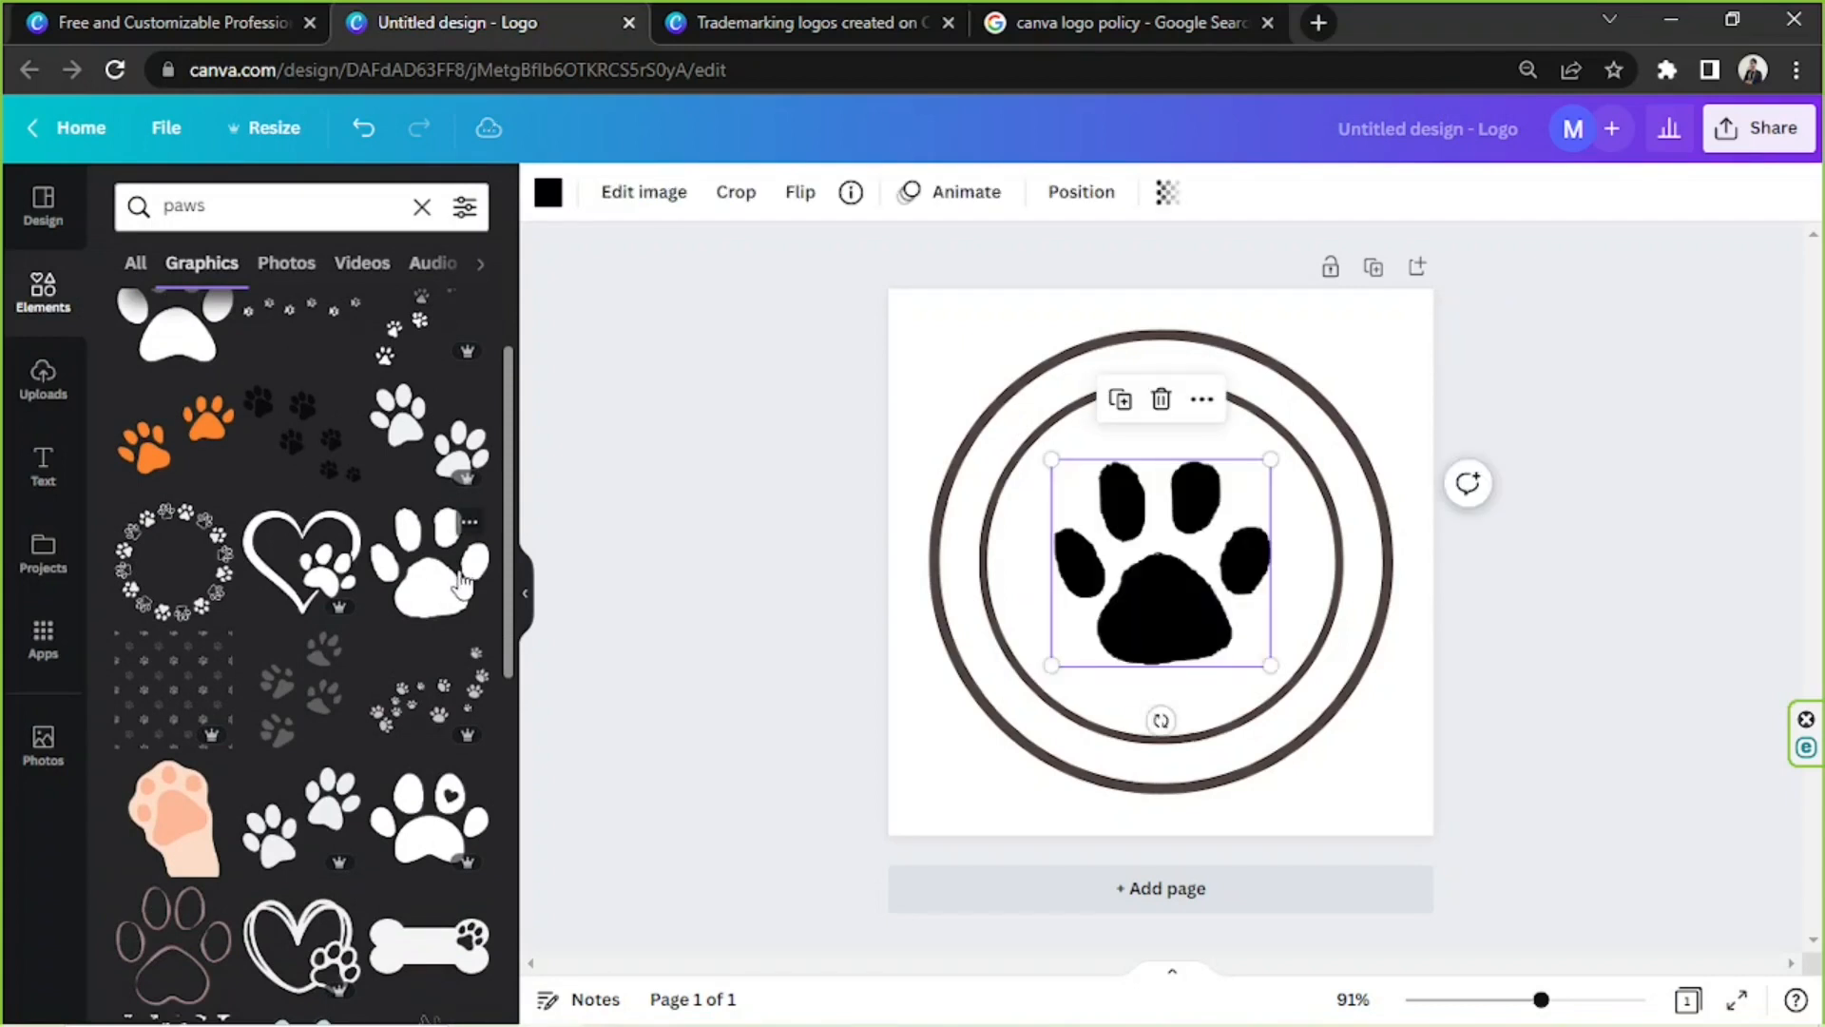
Step: Recolor the paw print in the rings' dark brown, enlarge it slightly and centre it in the inner ring
left_click(550, 194)
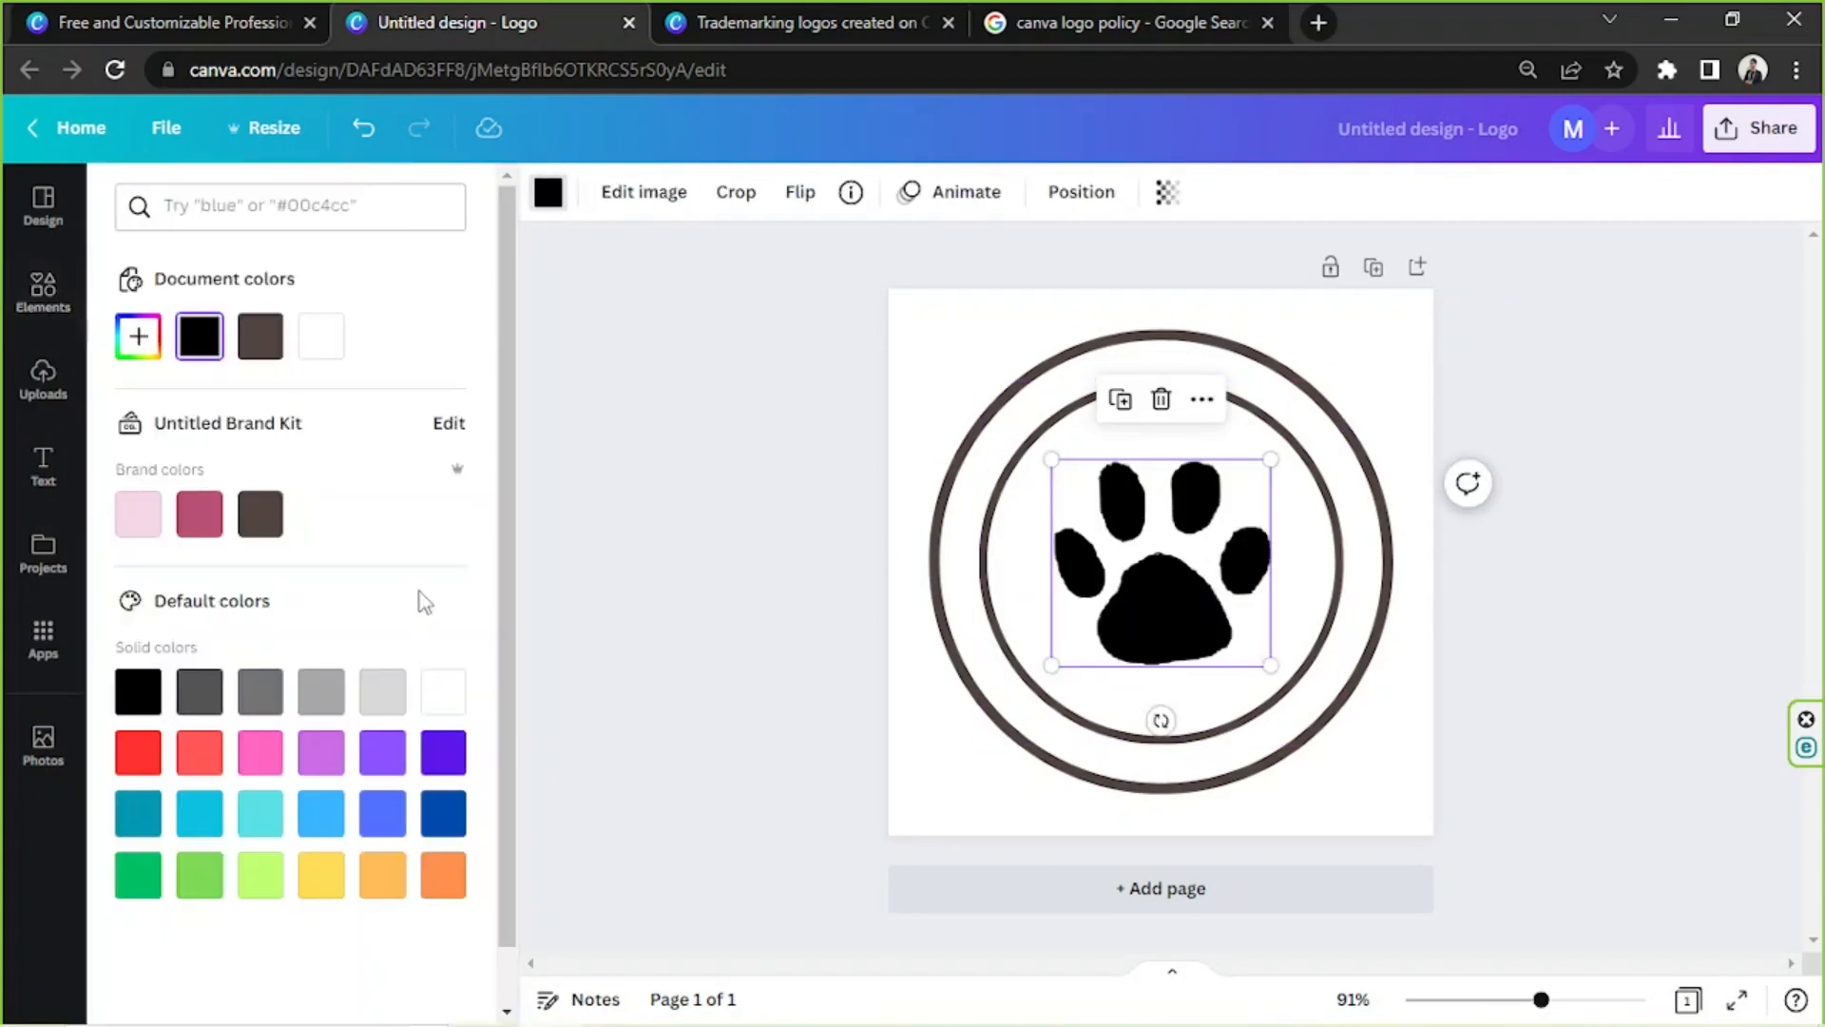
left_click(260, 340)
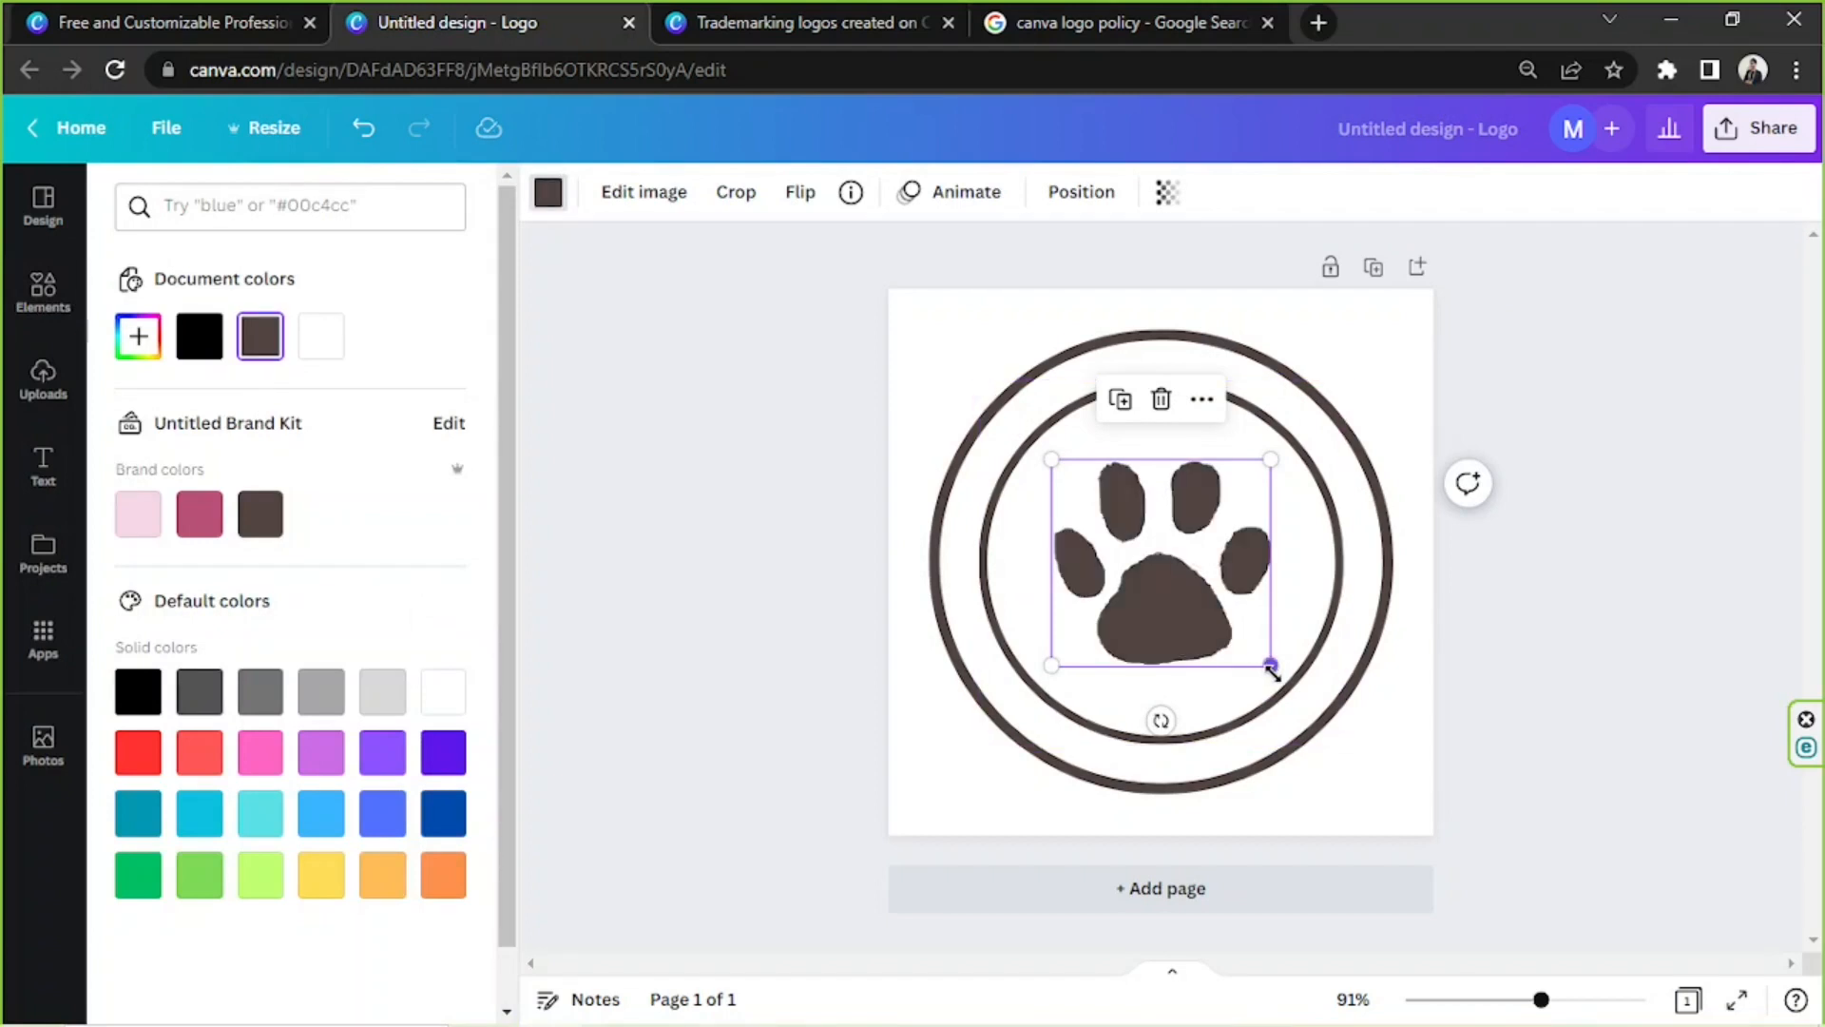
left_click_drag(1271, 671, 1287, 692)
left_click_drag(1219, 598, 1210, 589)
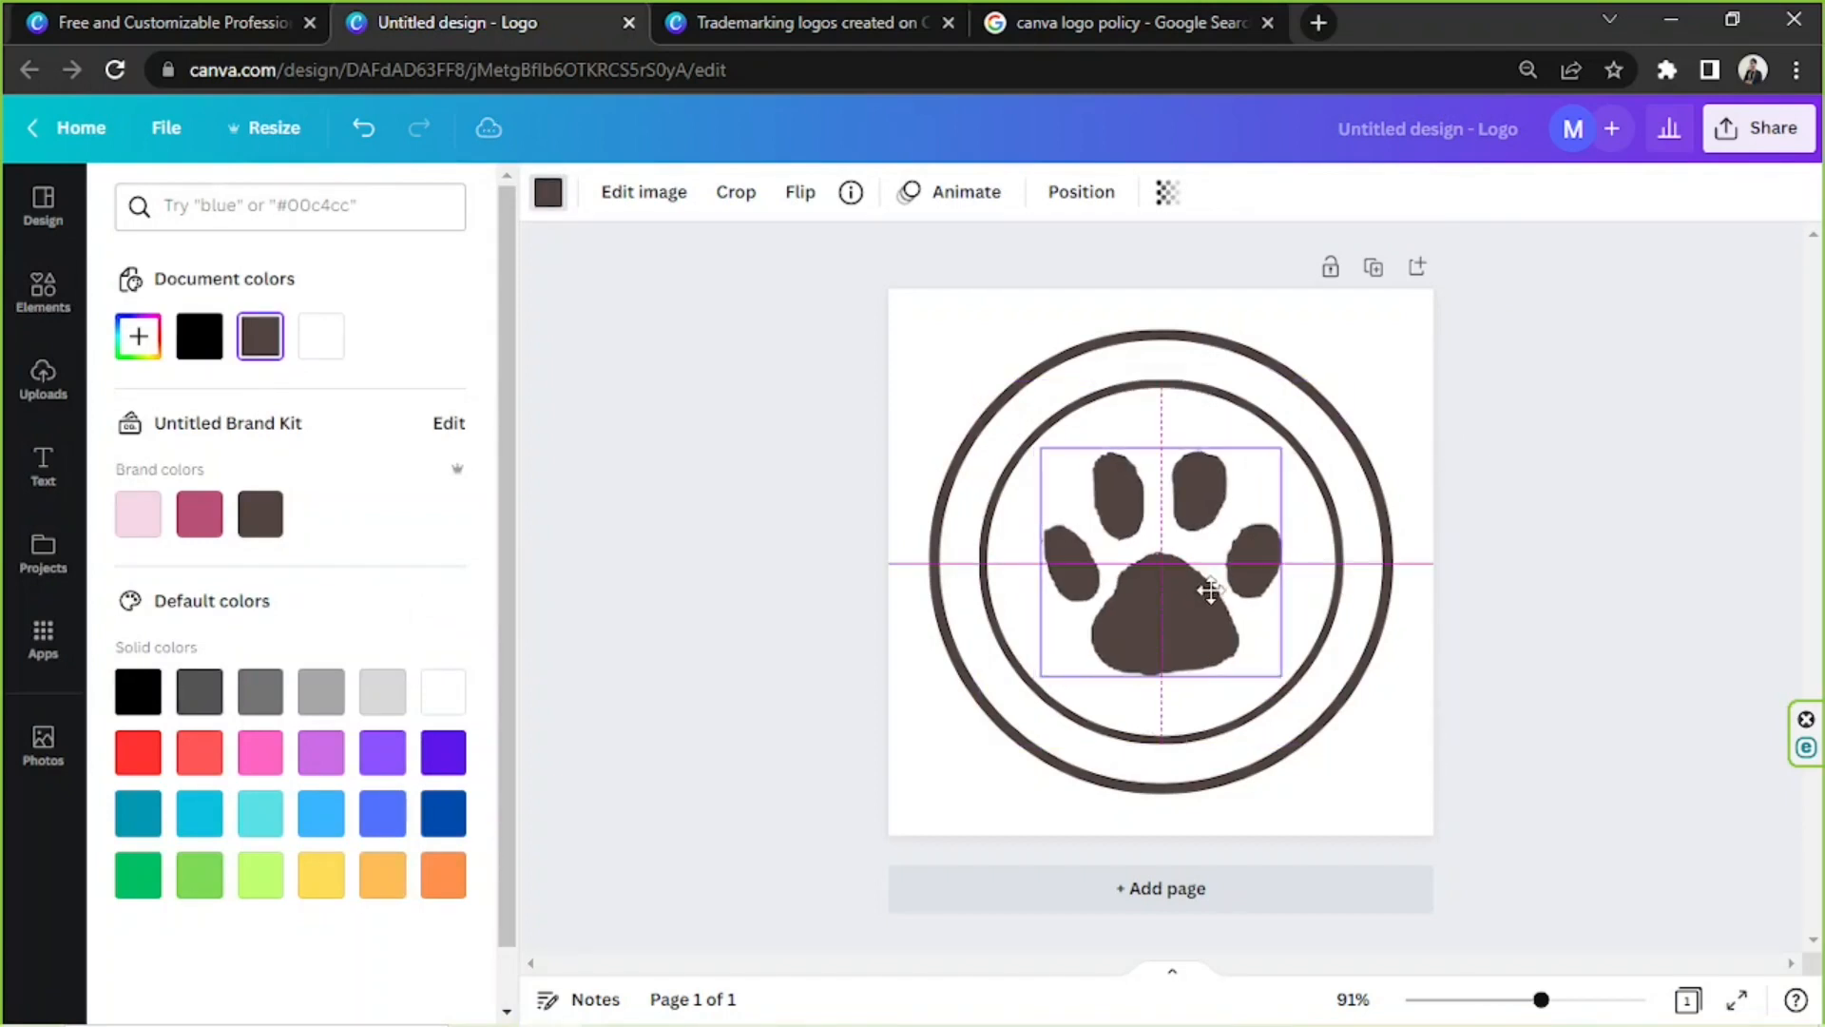
left_click(611, 483)
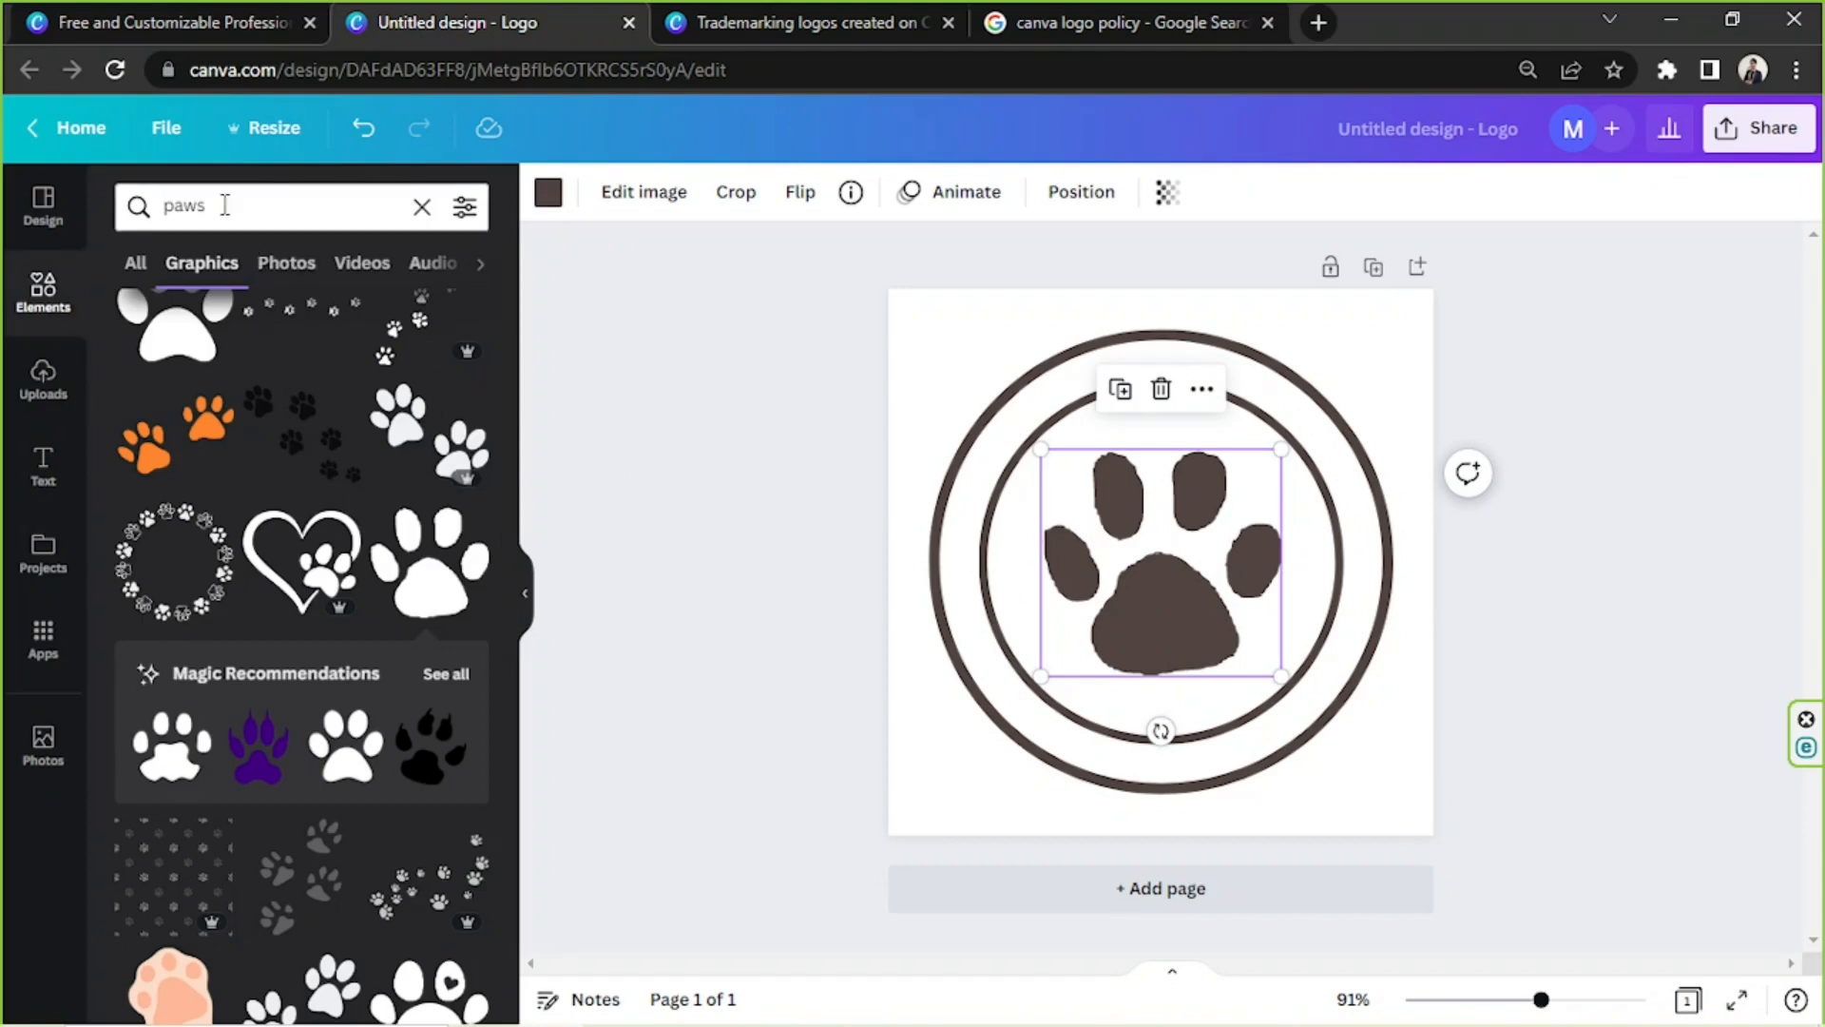
Step: Search the graphics for "heart", add the solid beige heart and fit it small onto the paw's main pad
left_click_drag(224, 205, 140, 188)
type("heart")
key("Return")
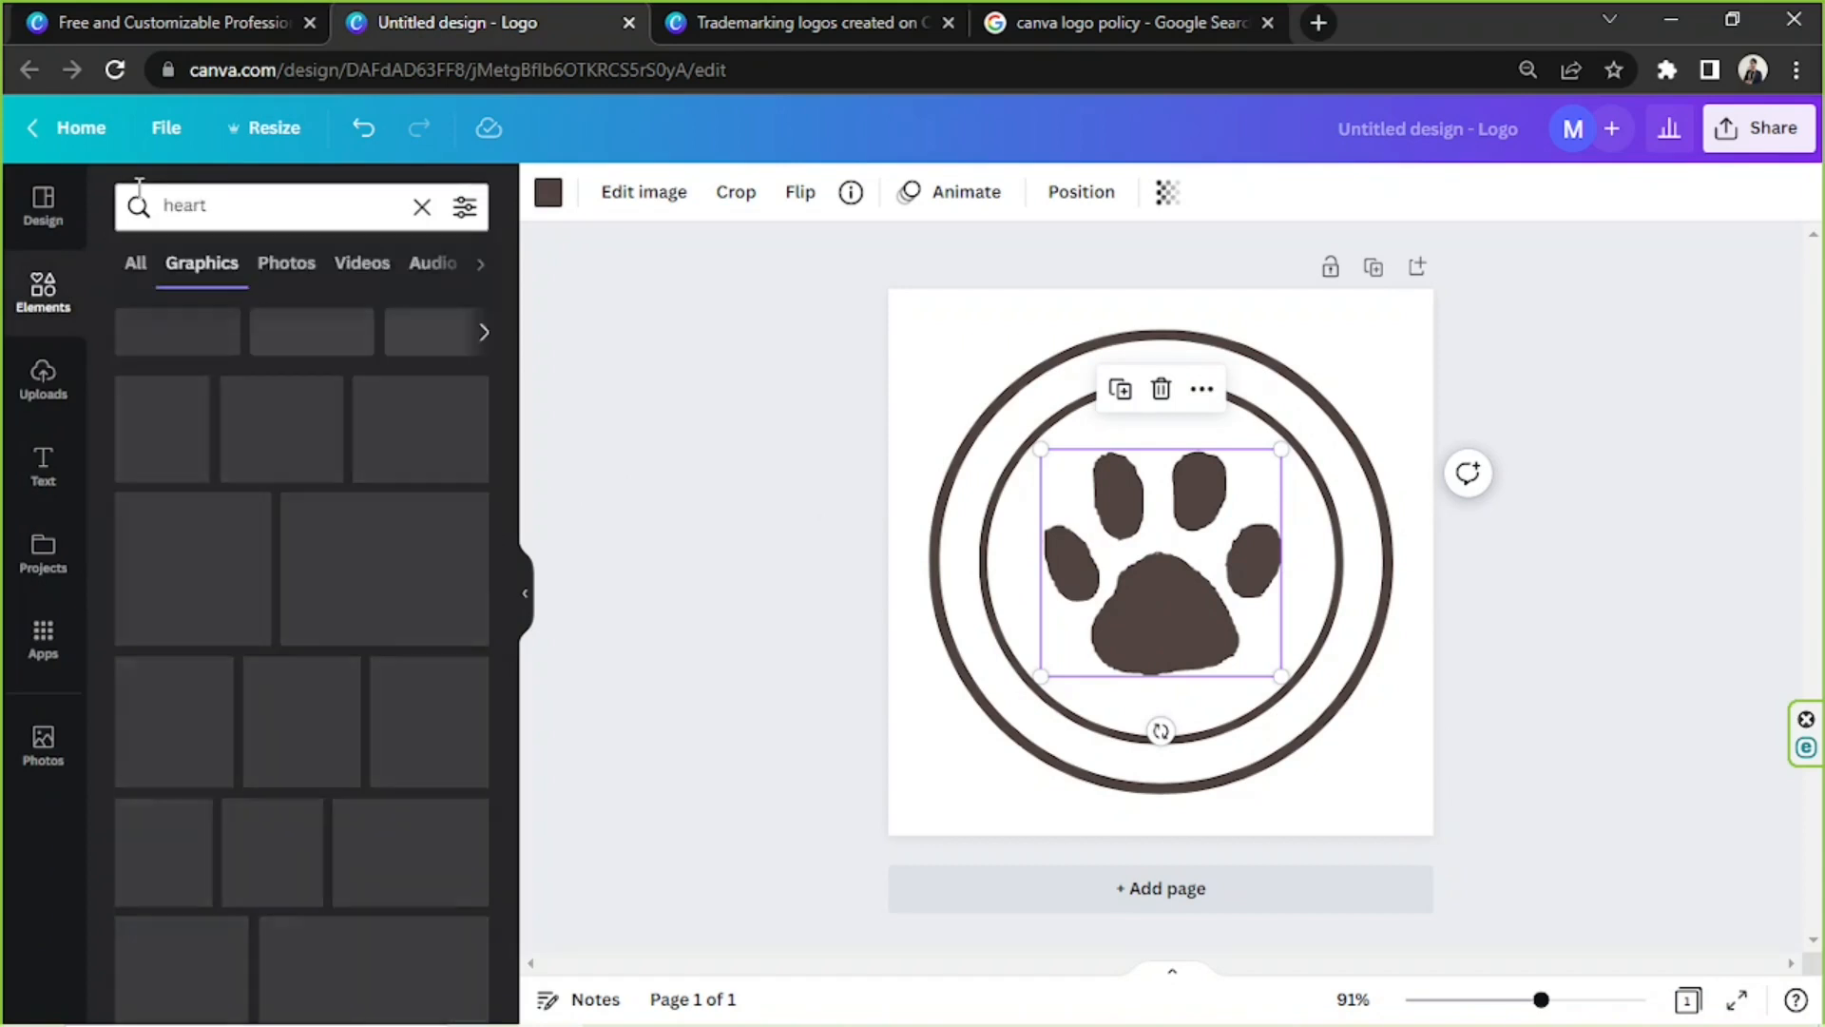
scroll(266, 454, "down", 15)
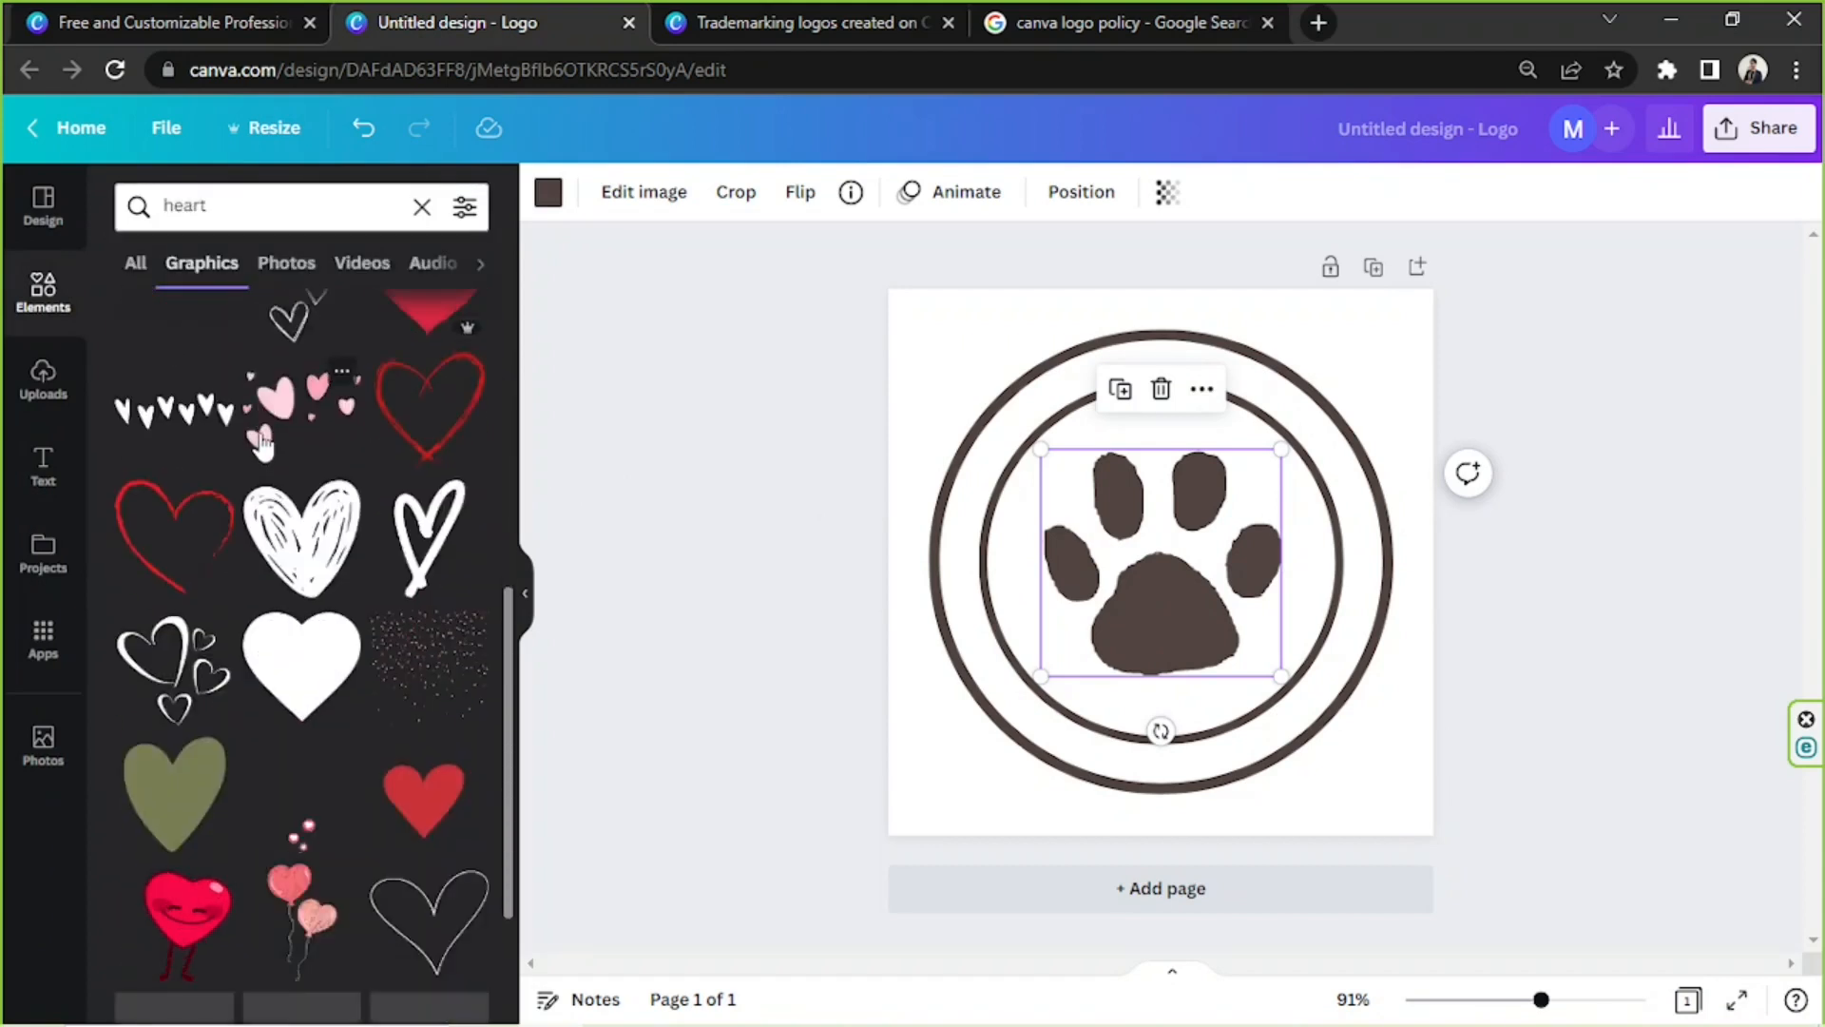
scroll(265, 442, "down", 10)
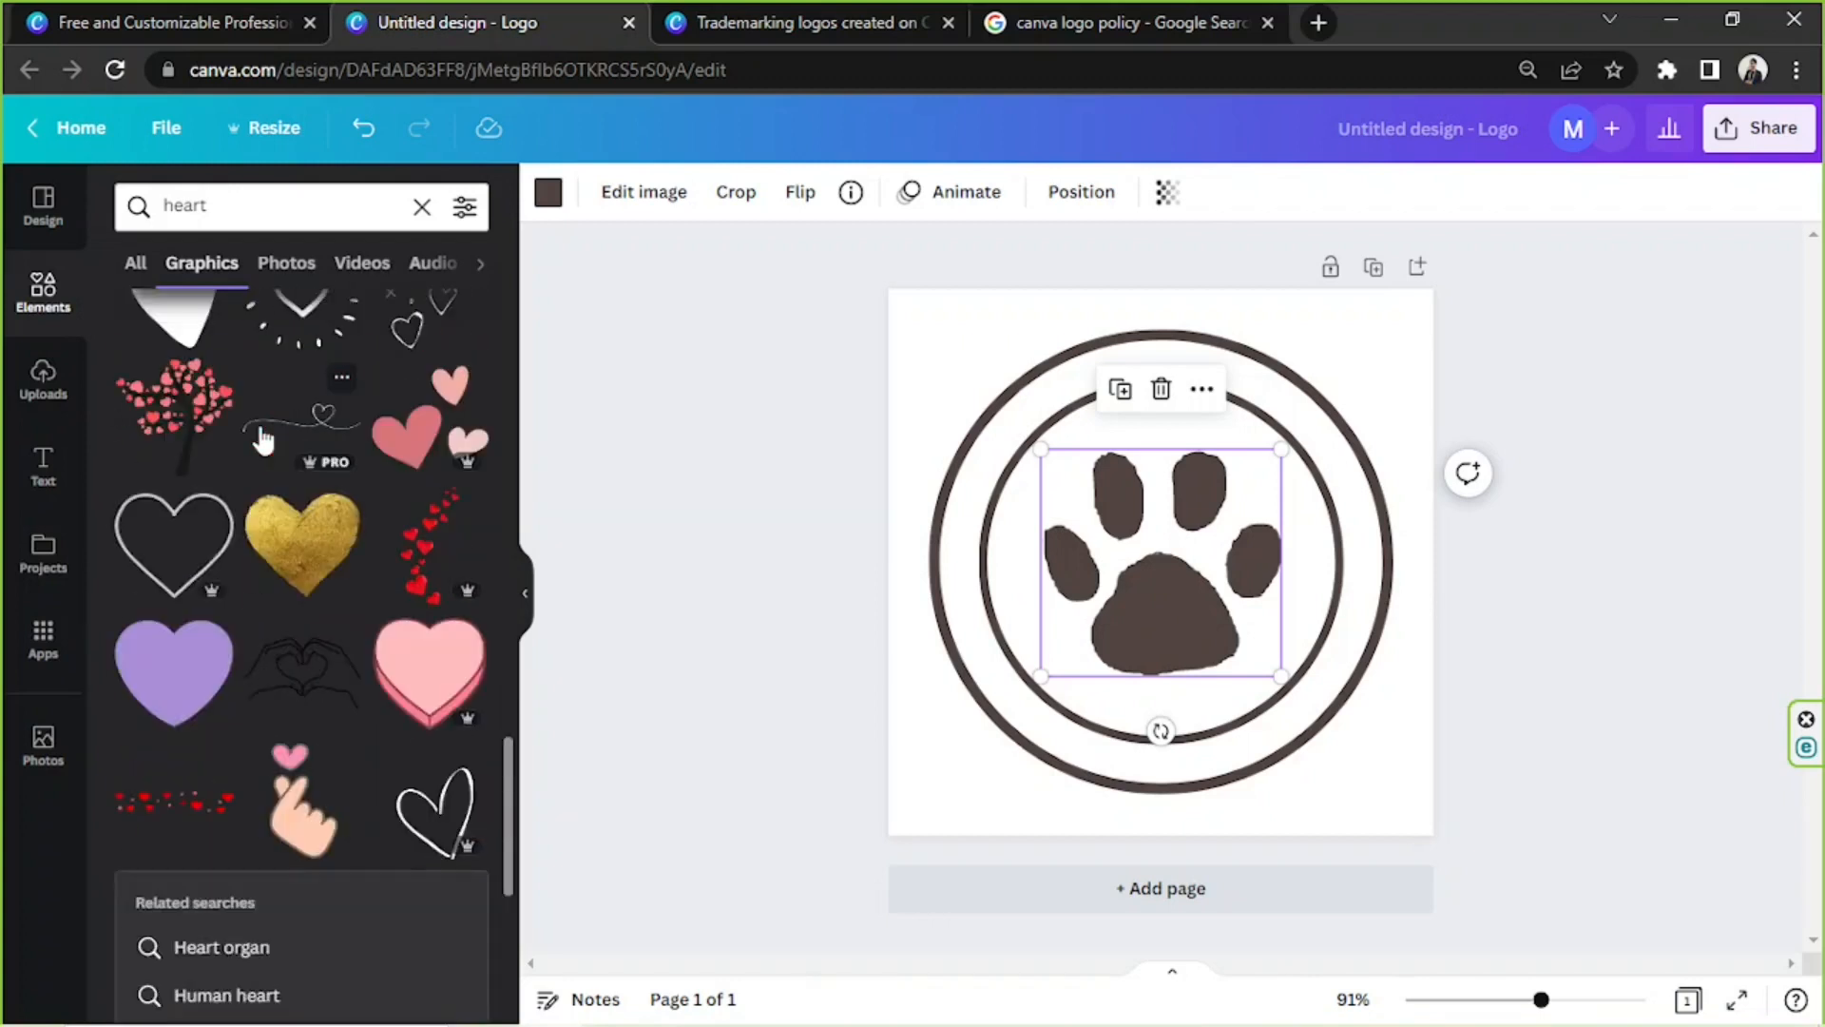
scroll(265, 440, "down", 4)
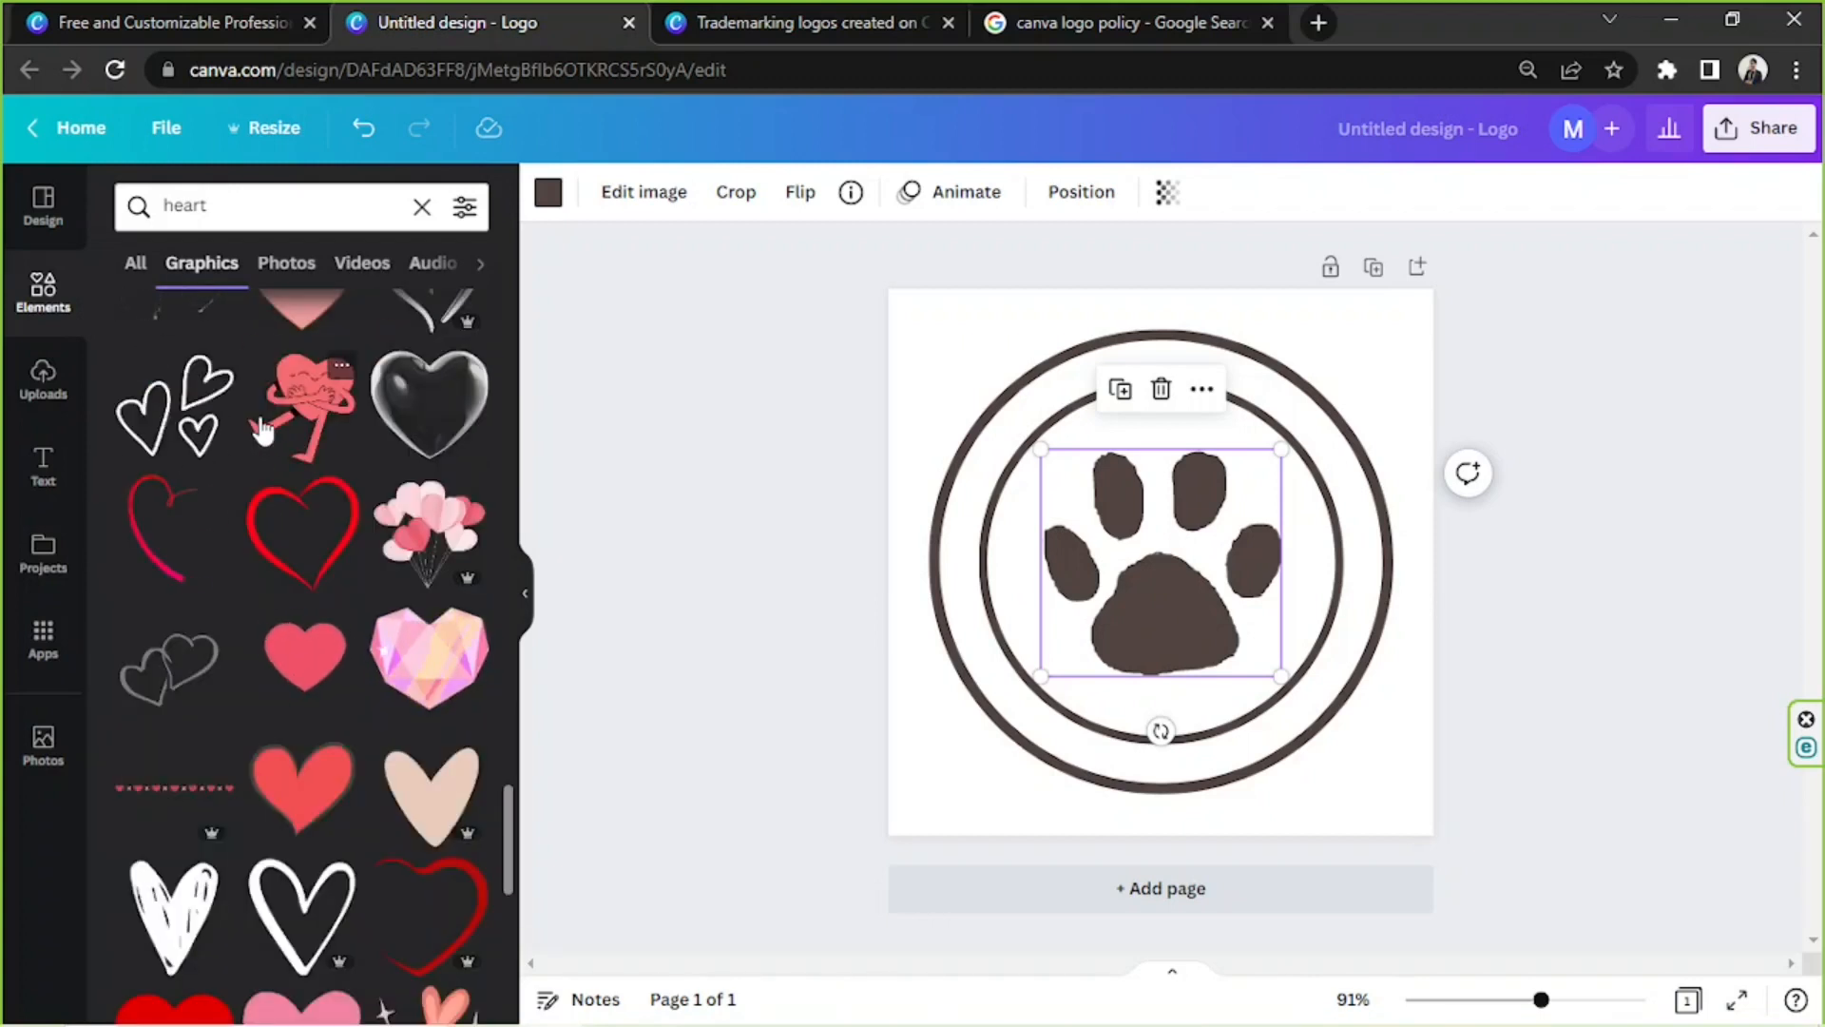
scroll(295, 439, "down", 2)
scroll(294, 439, "down", 2)
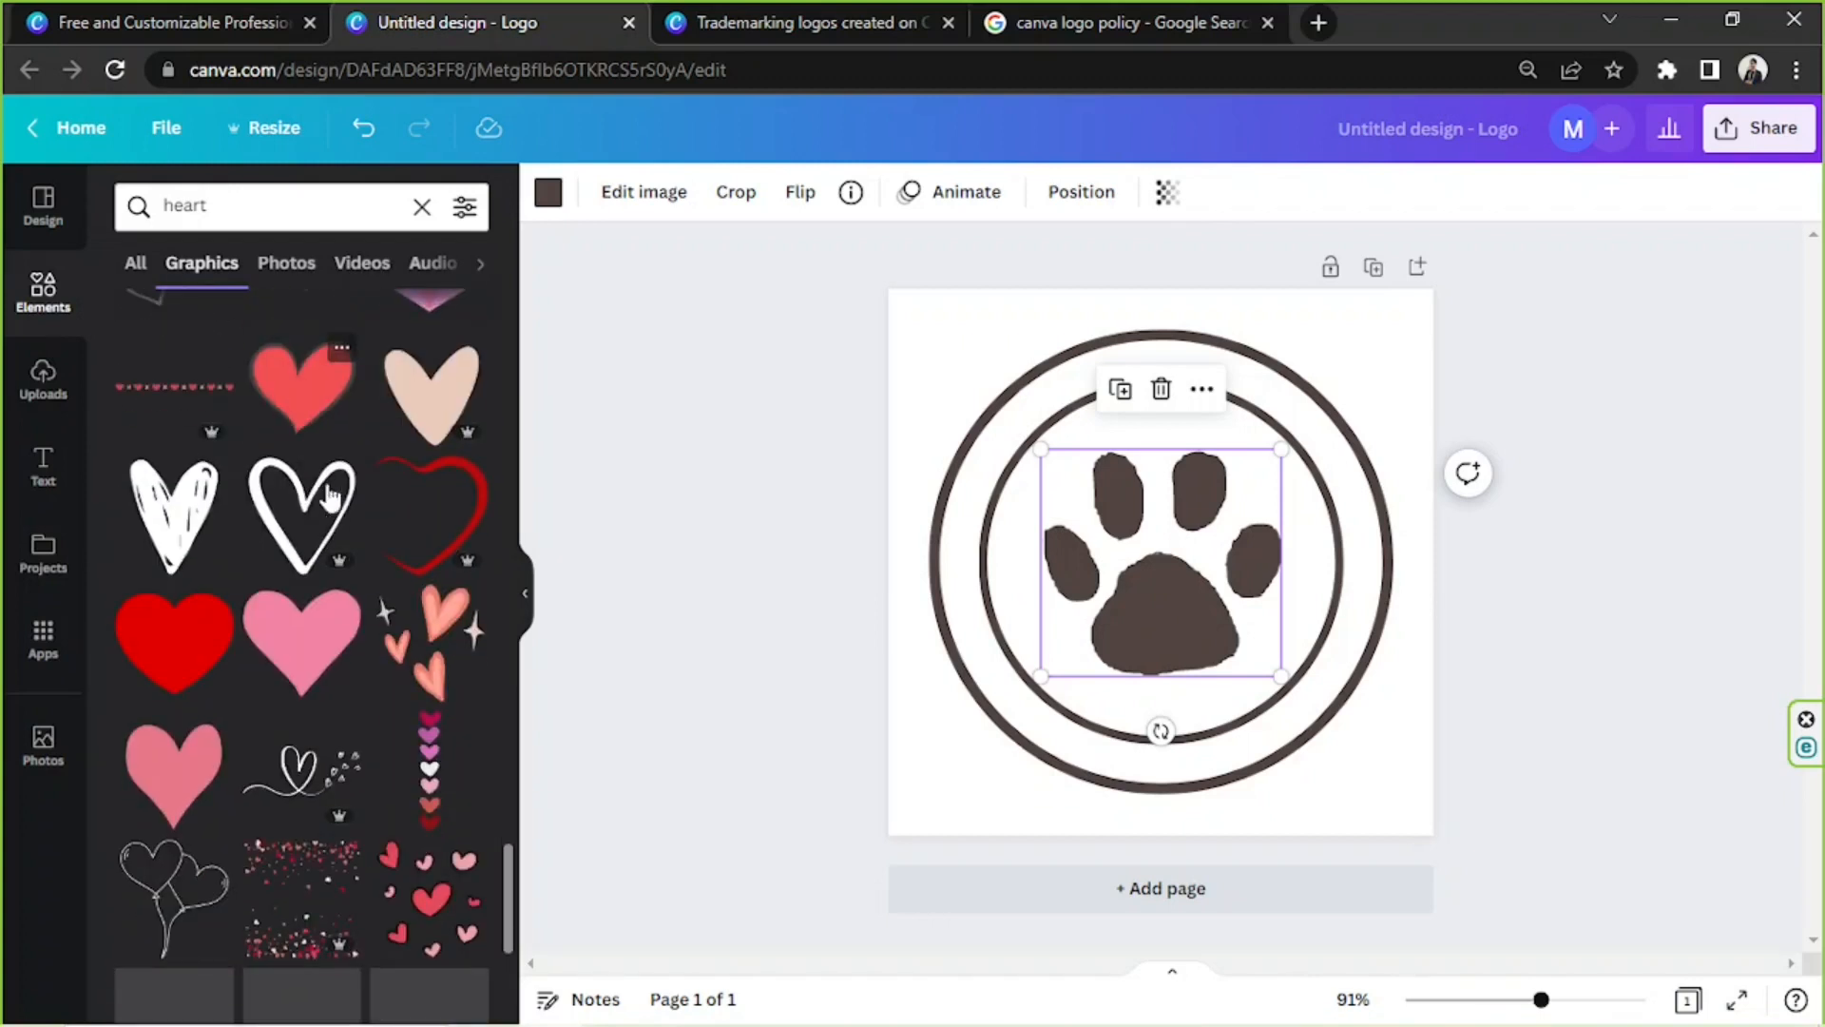
left_click(423, 418)
left_click_drag(1290, 477, 1173, 616)
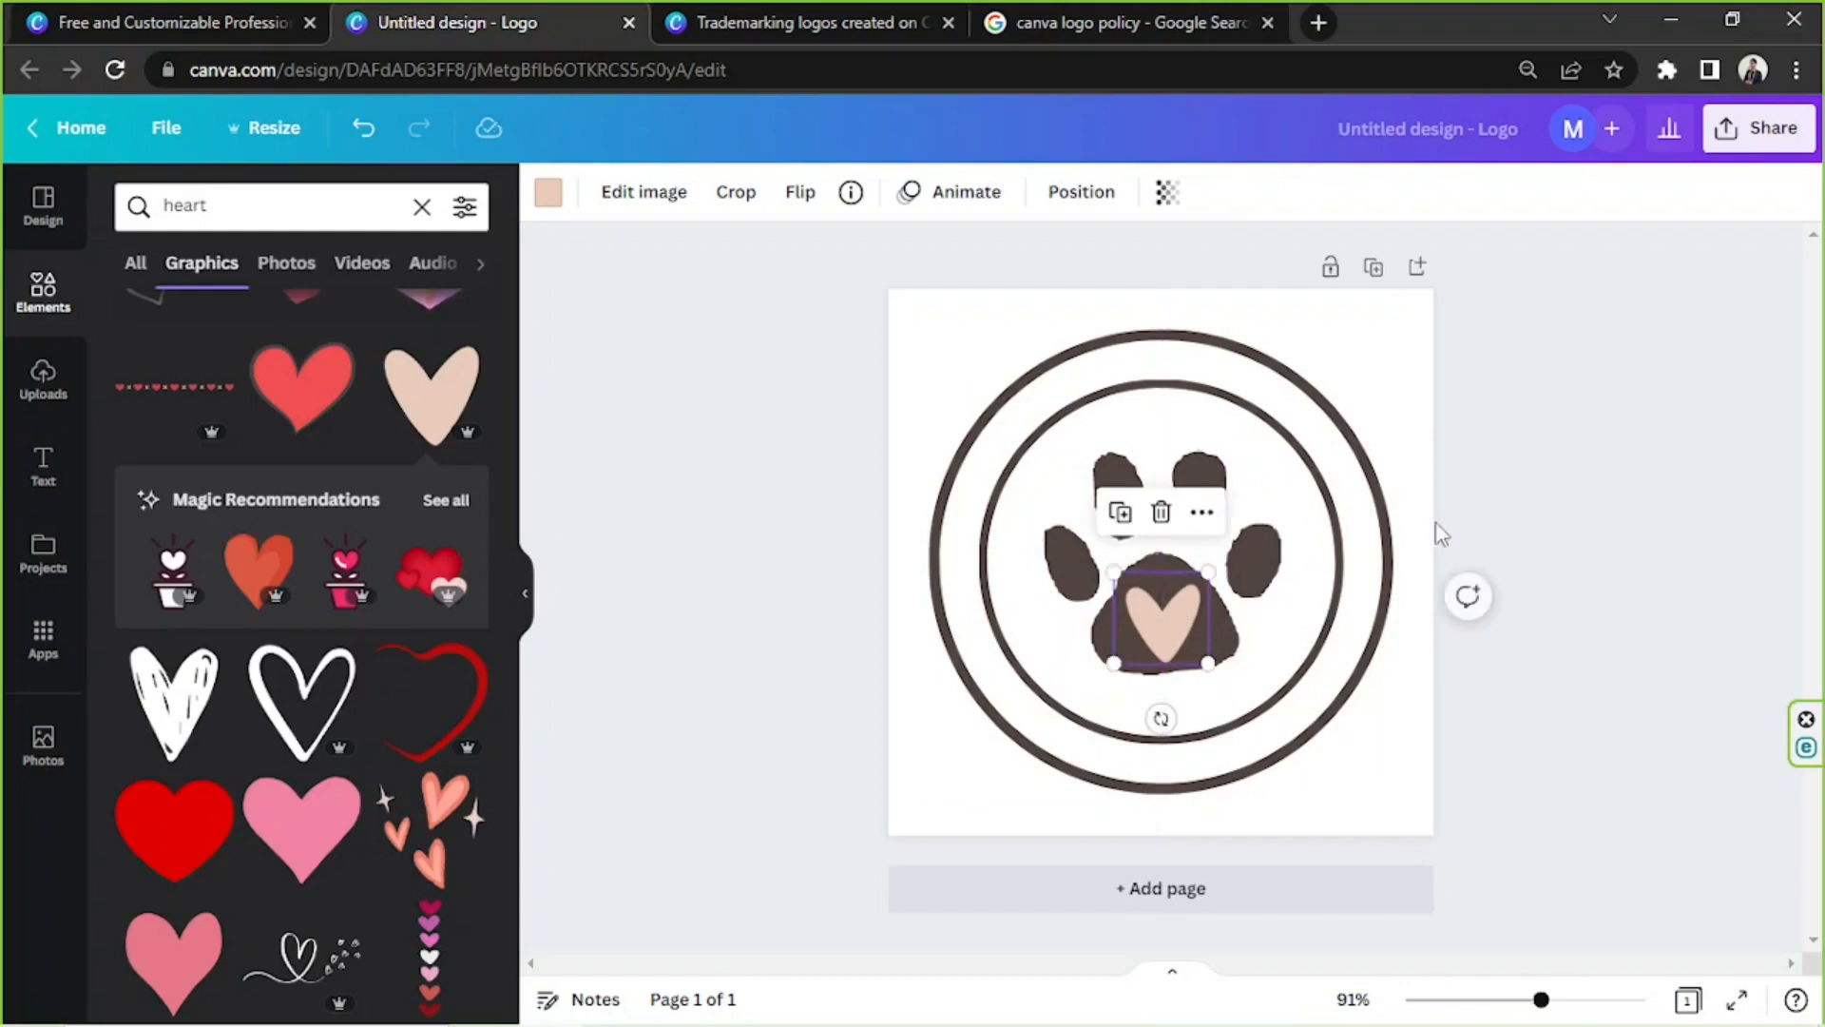
left_click(1567, 466)
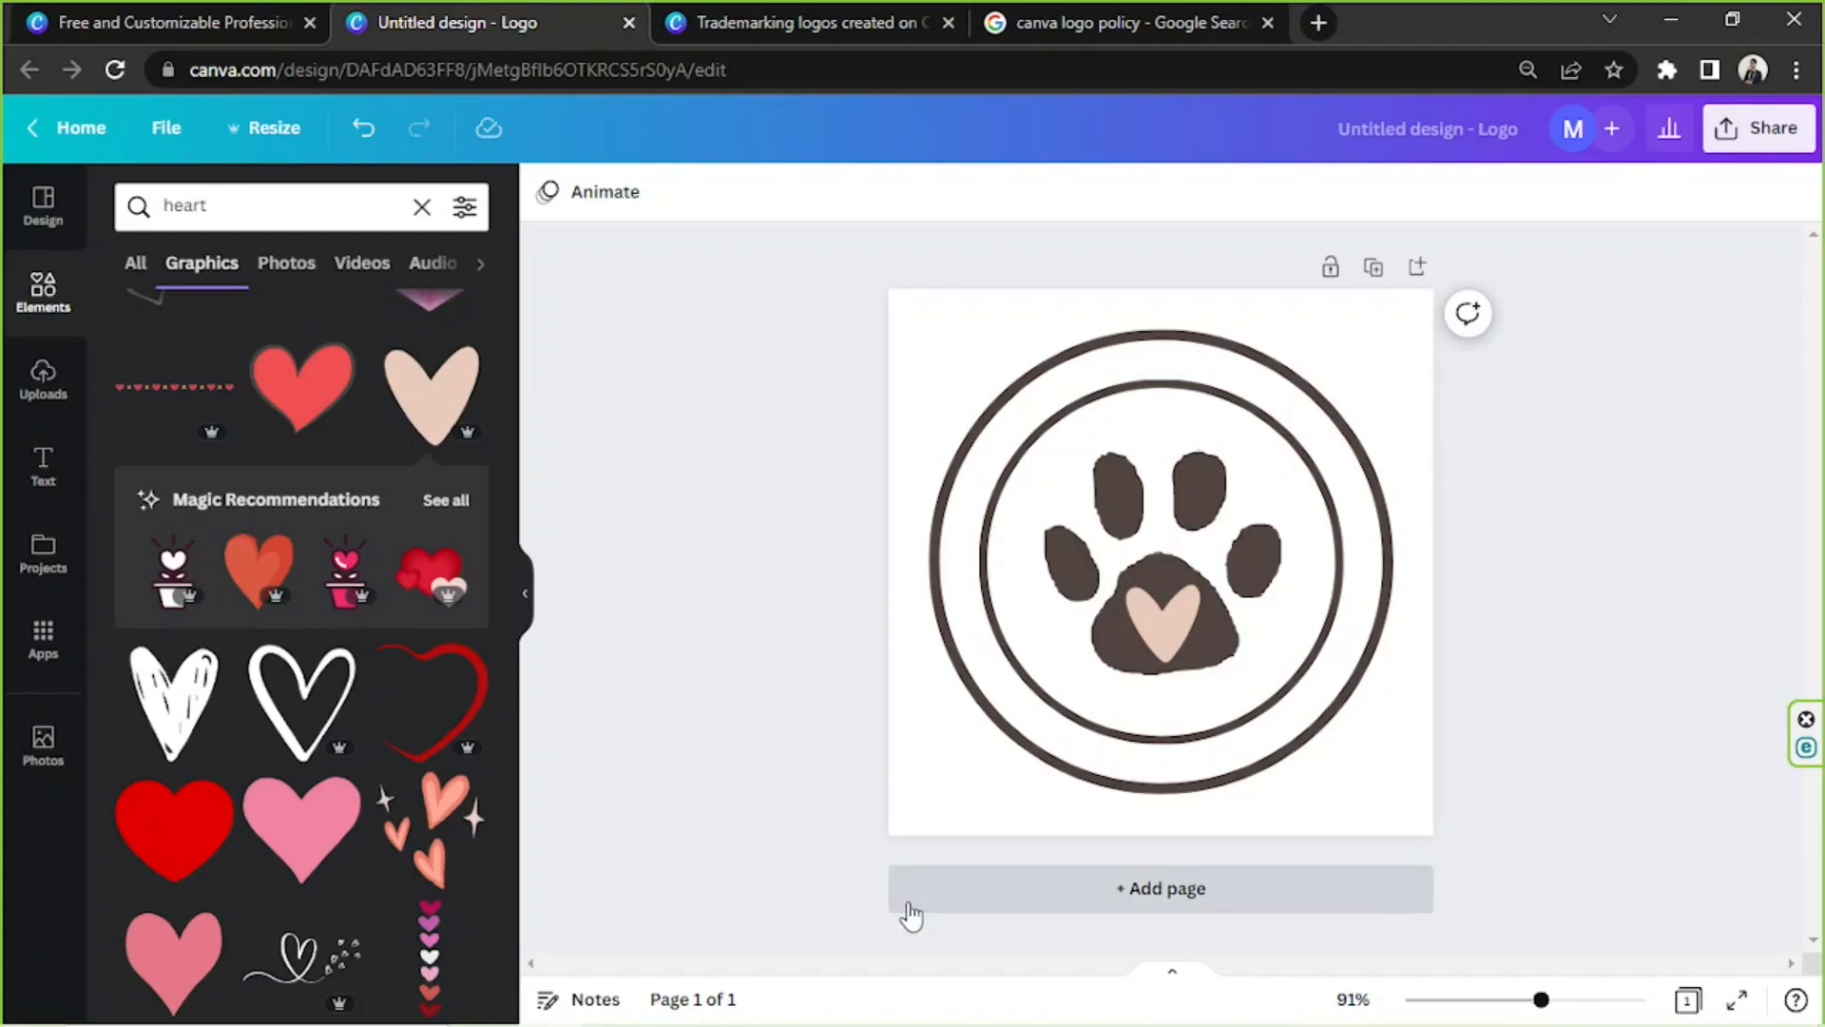
Step: Search the graphics for "circle" and add the thin circle outline with the leaf wreath along its base
left_click(221, 216)
type("circl")
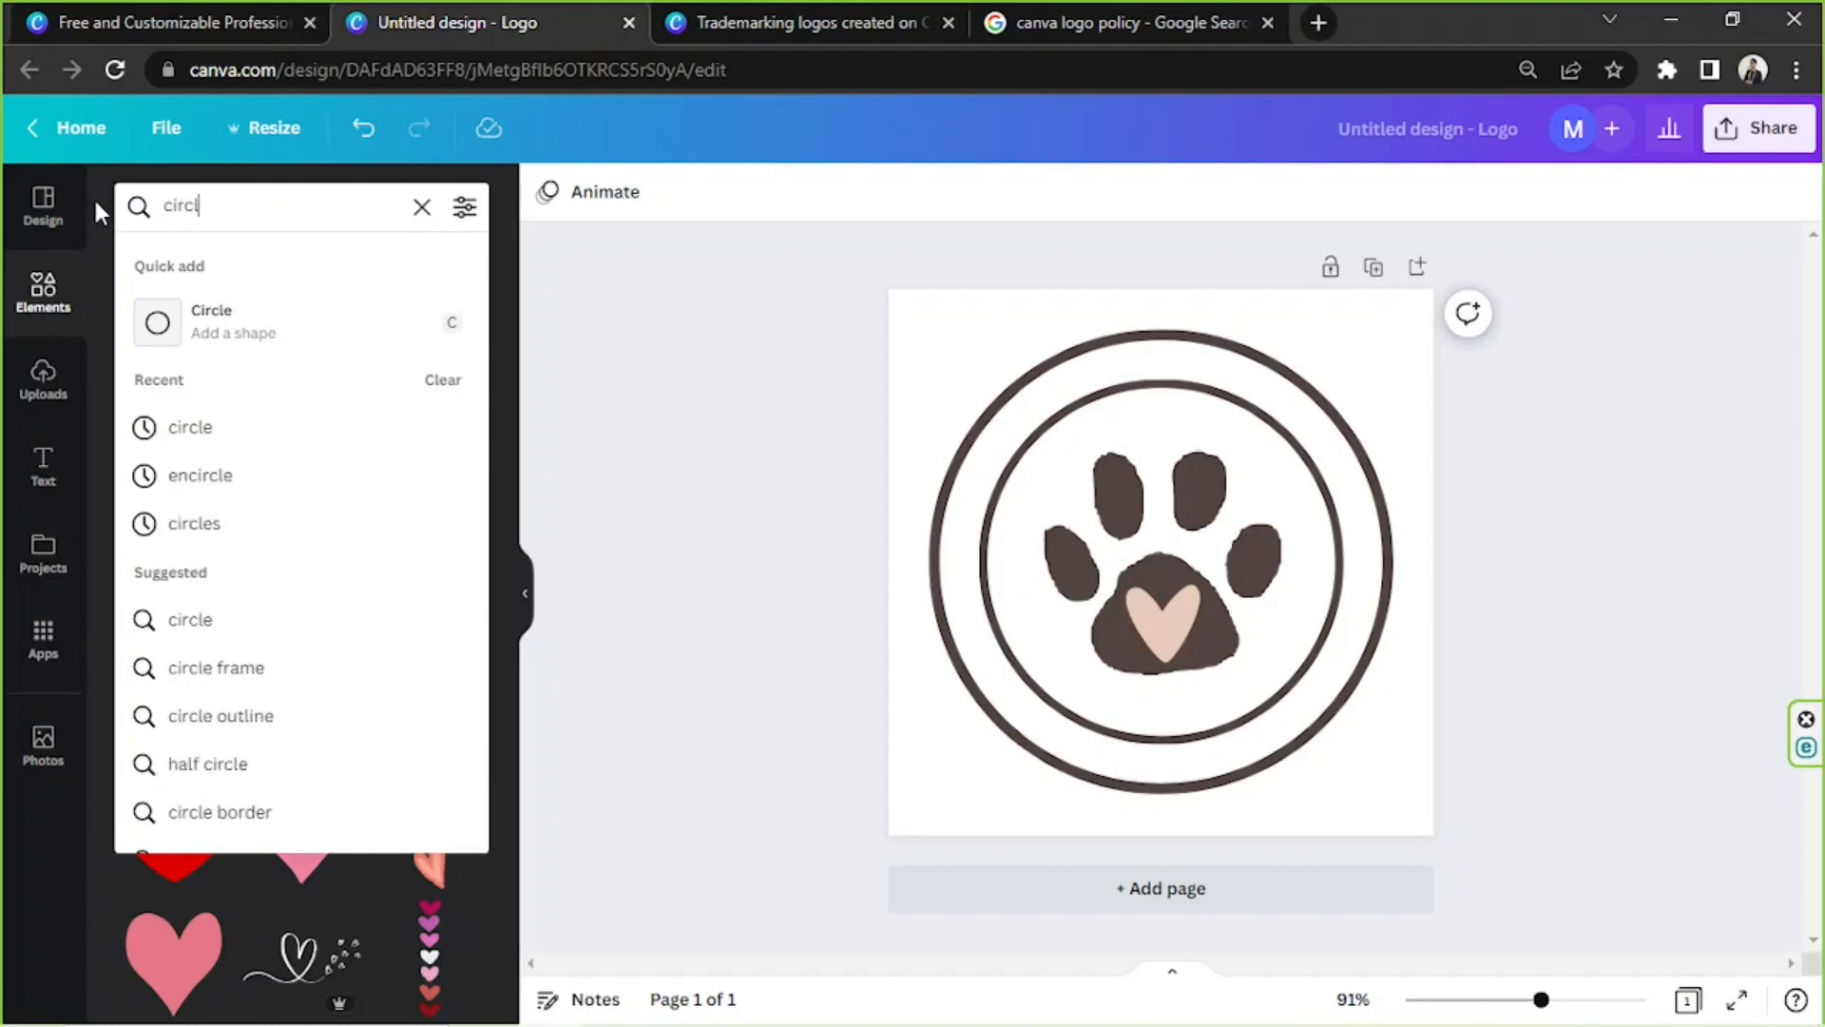
type("e")
key("Return")
scroll(288, 529, "down", 2)
scroll(288, 529, "down", 4)
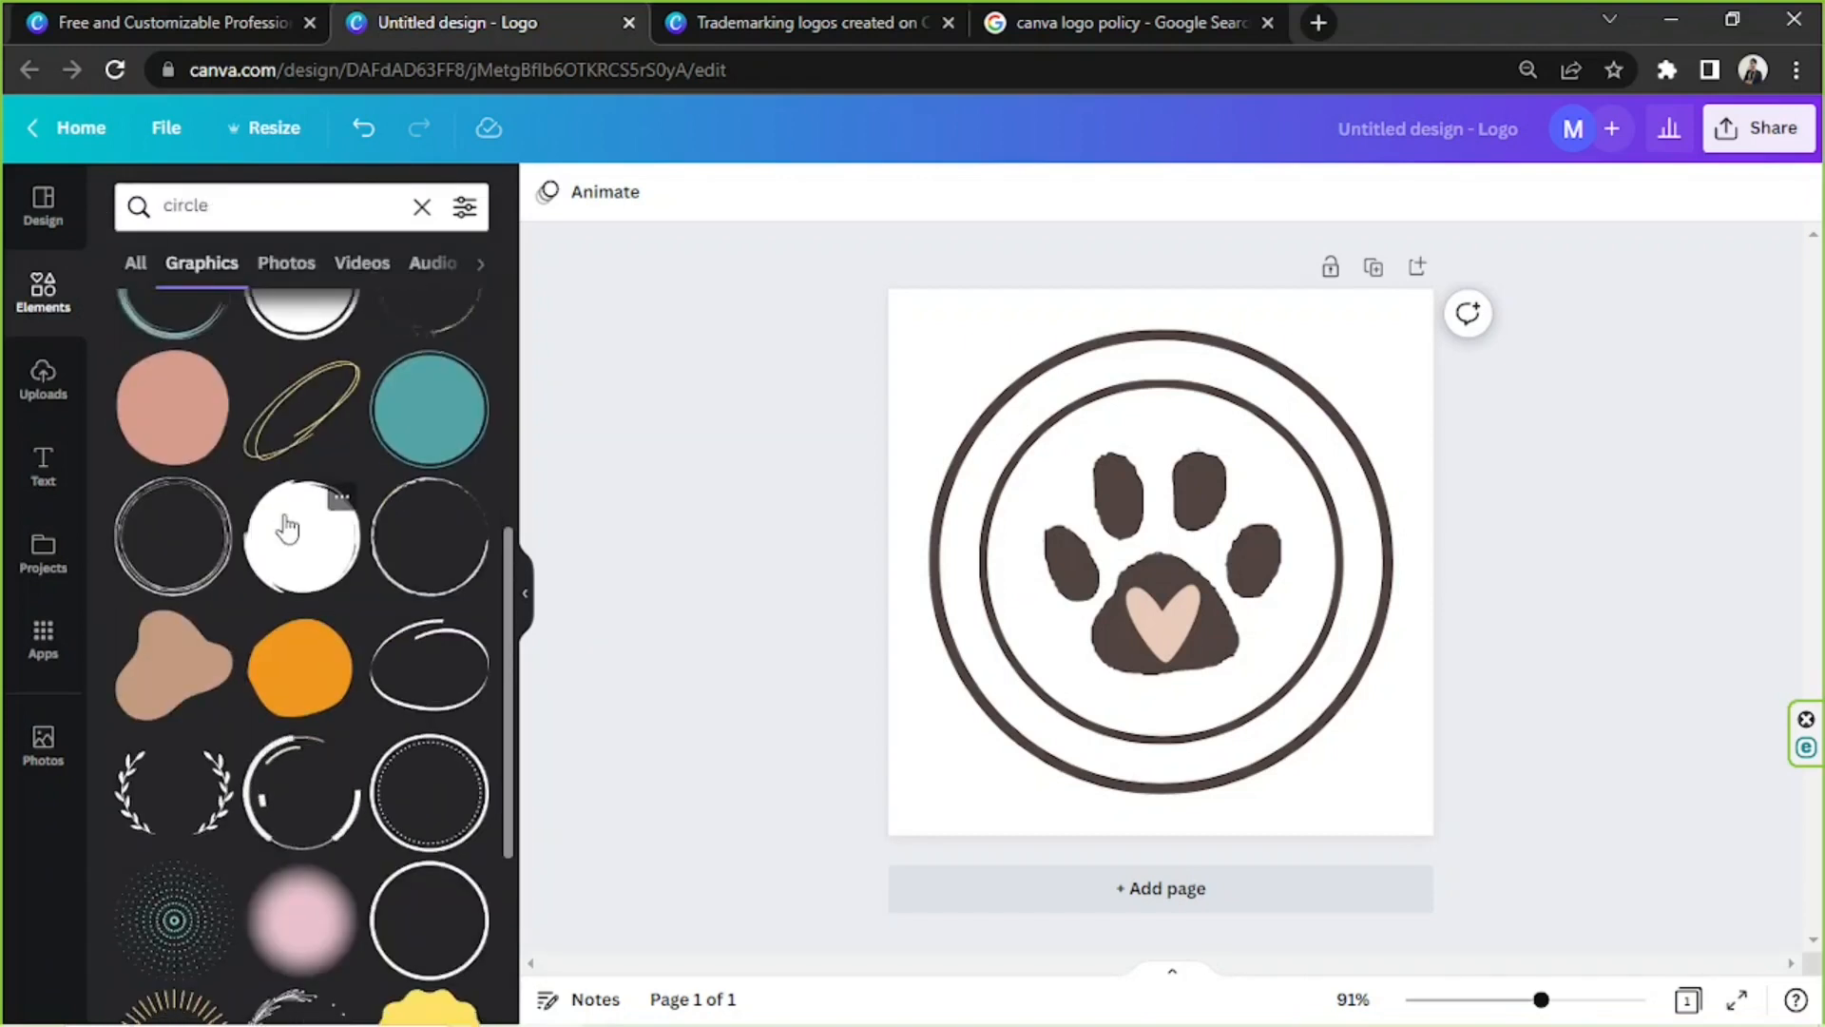
scroll(288, 529, "down", 3)
scroll(288, 530, "down", 3)
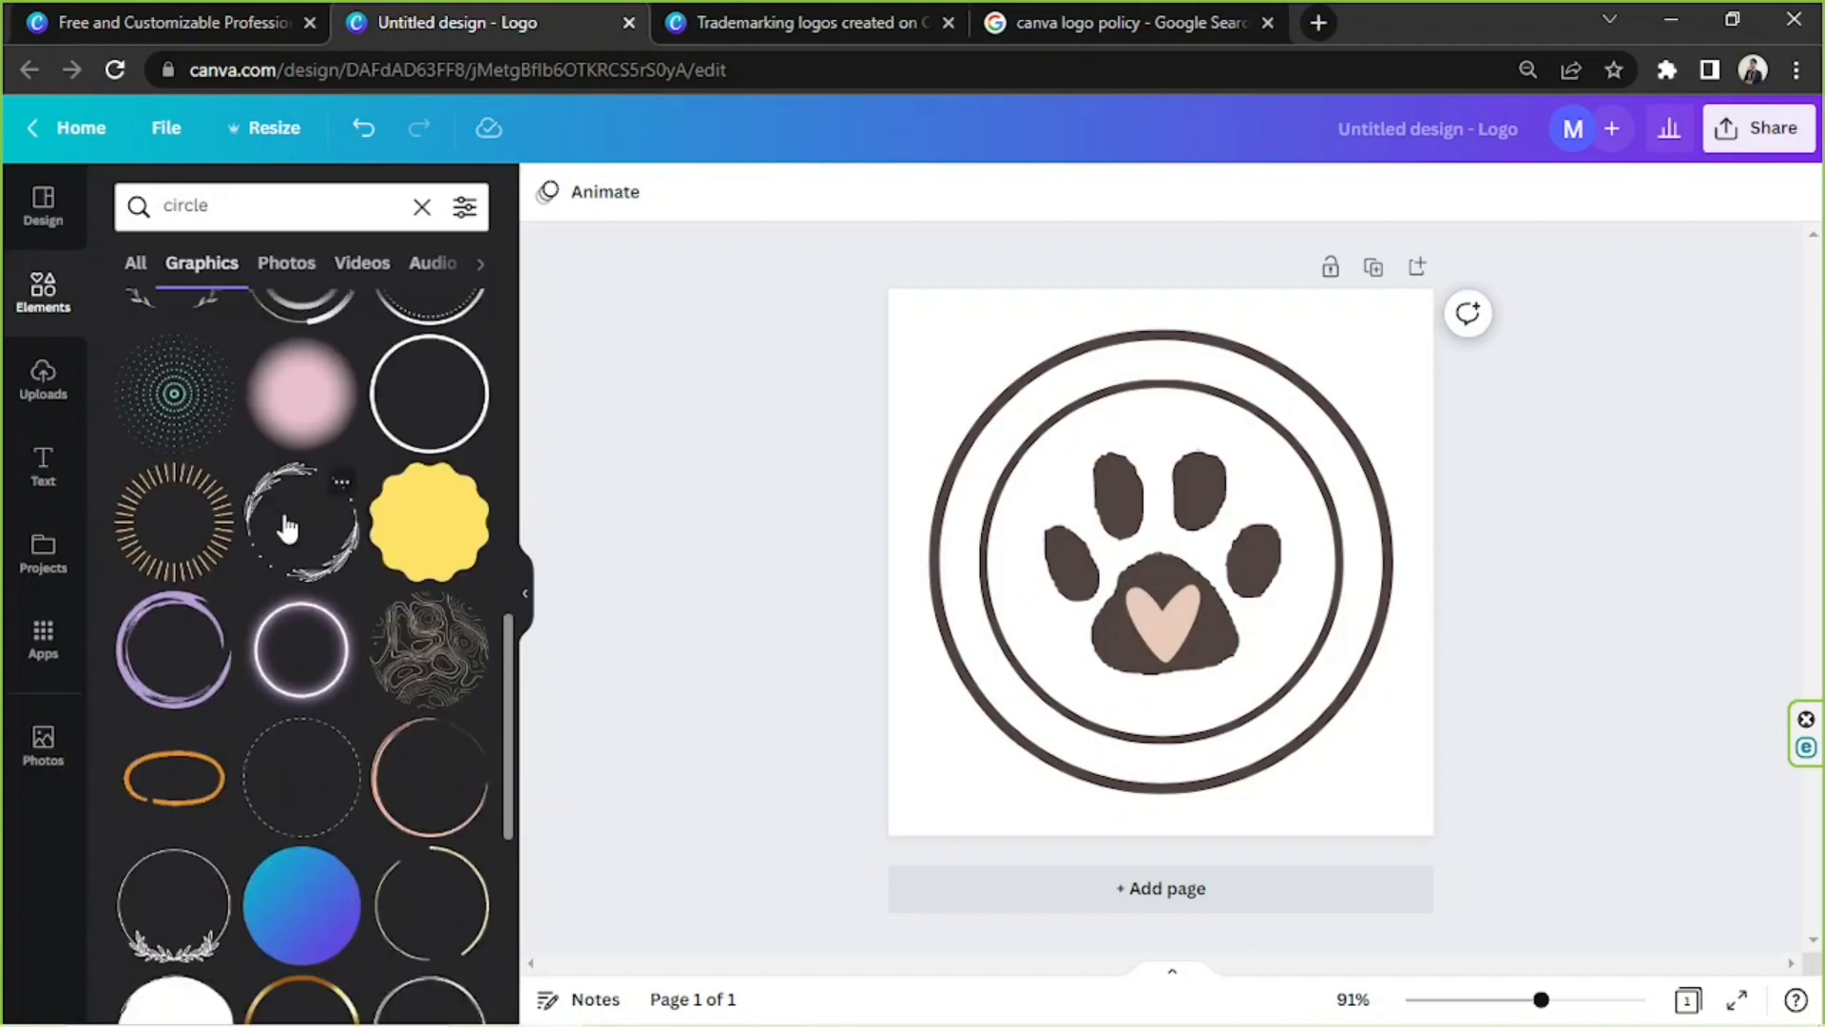
scroll(288, 529, "down", 3)
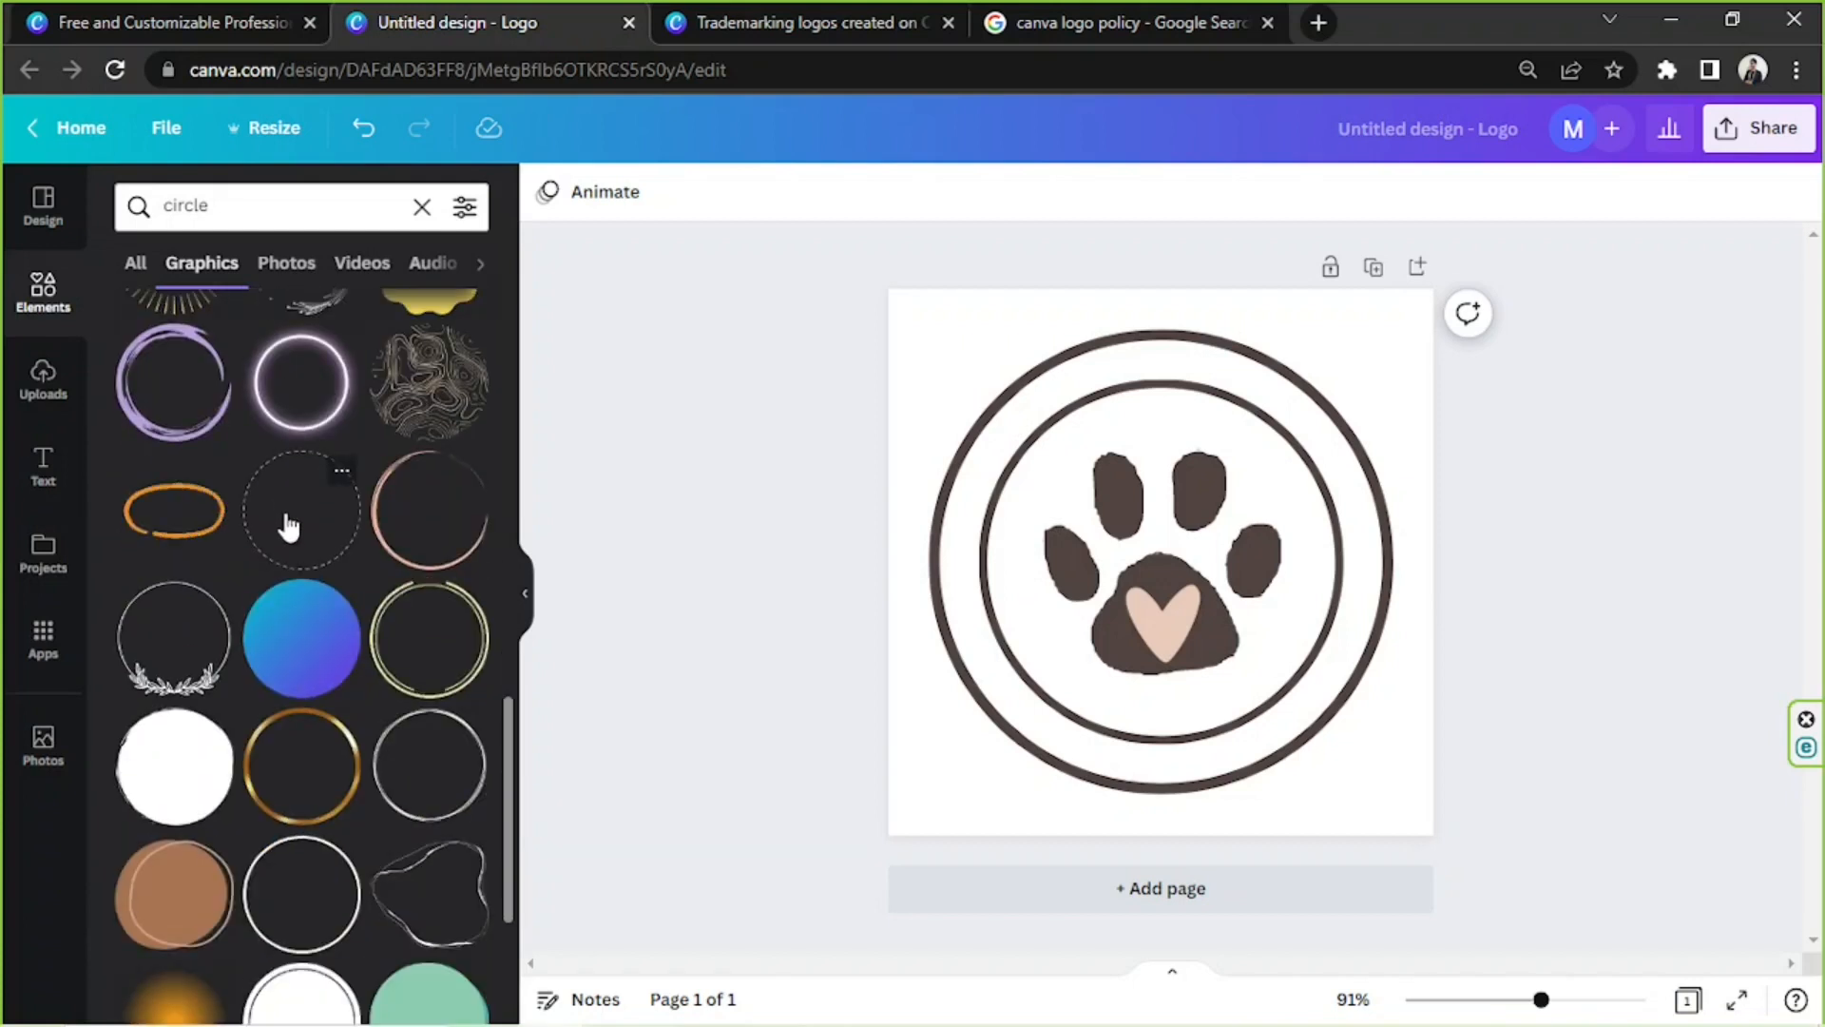
left_click(138, 616)
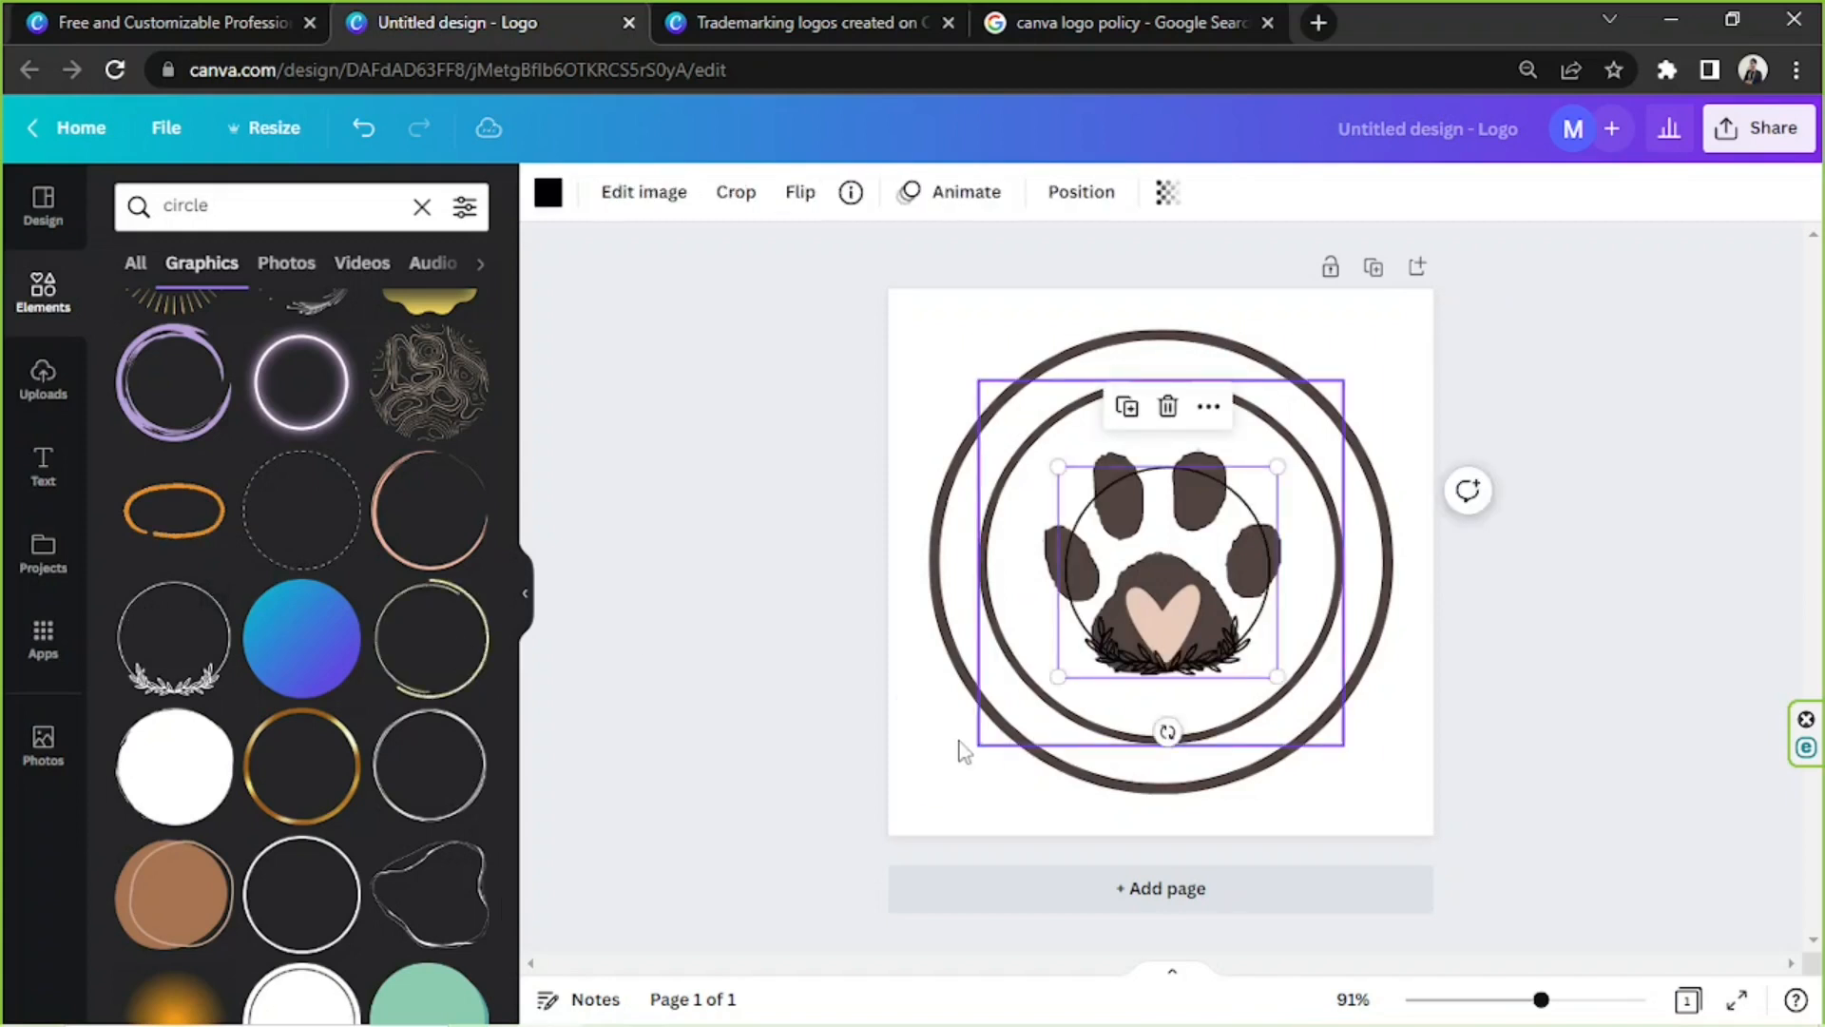
Step: Recolor the leaf-wreath circle in the rings' dark brown and enlarge it to overlay the inner ring
left_click(549, 192)
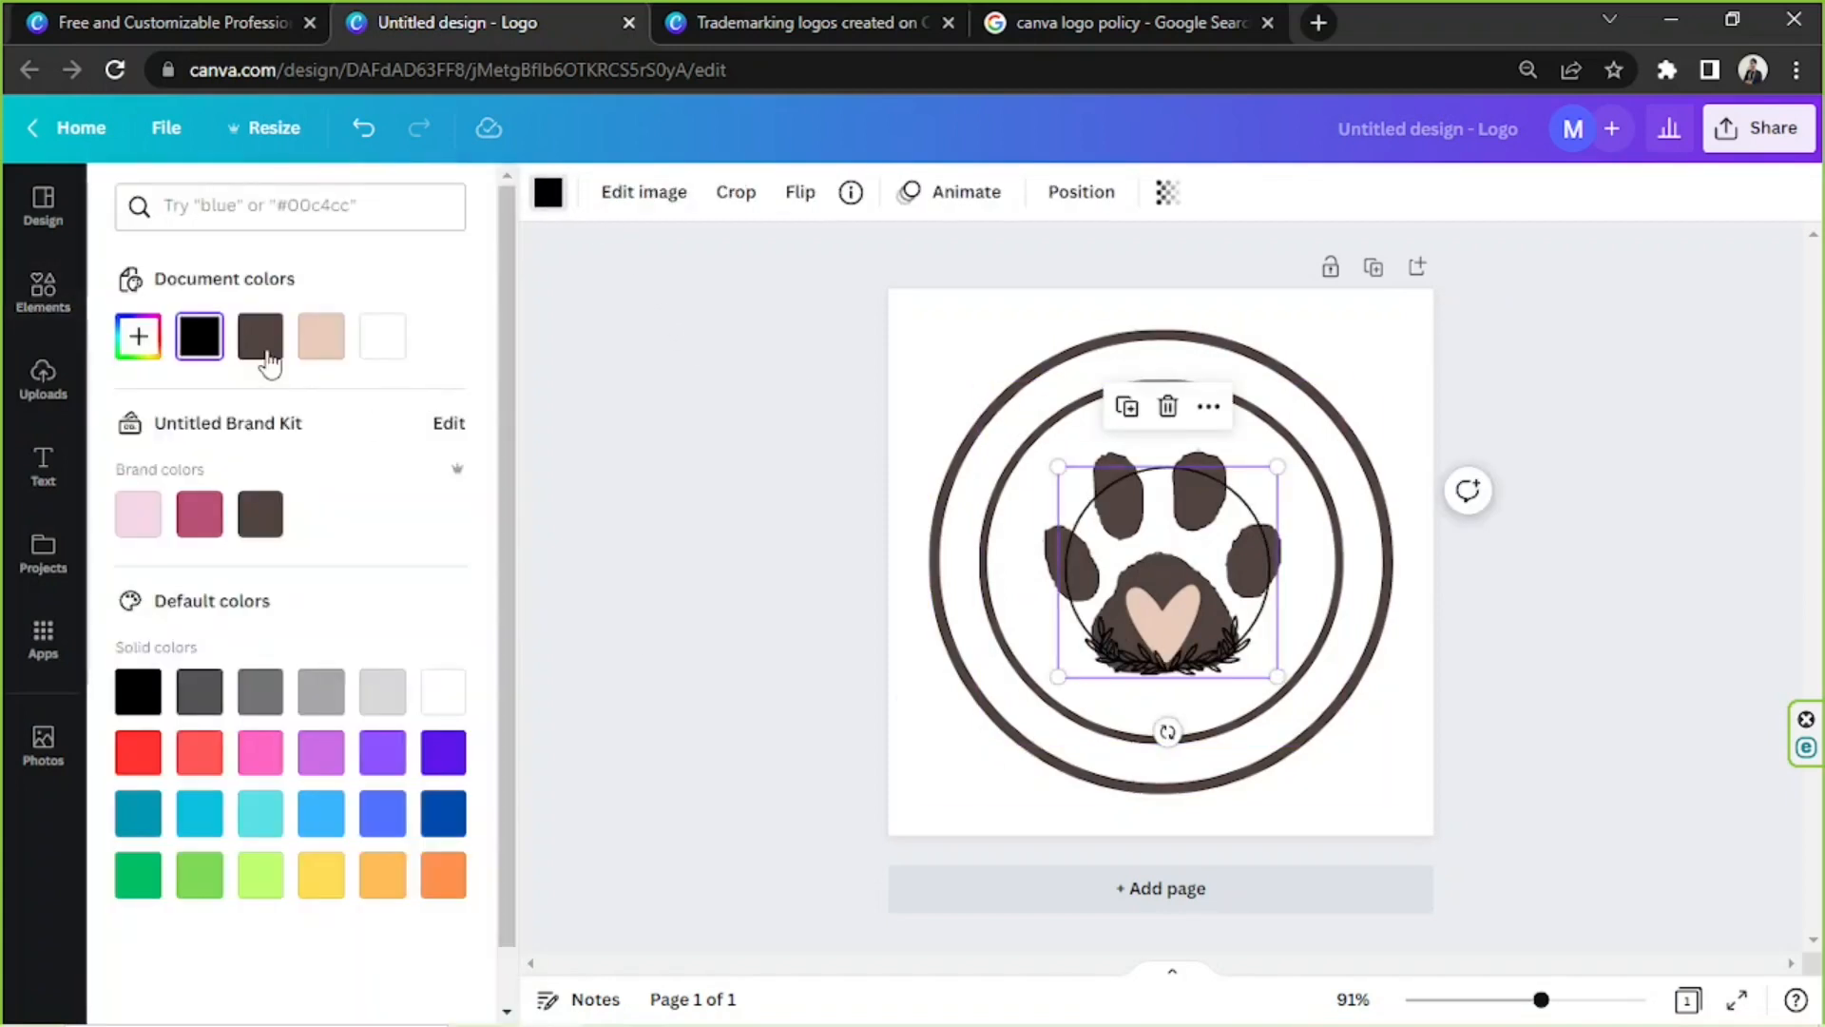
left_click(259, 336)
left_click_drag(1059, 468, 946, 401)
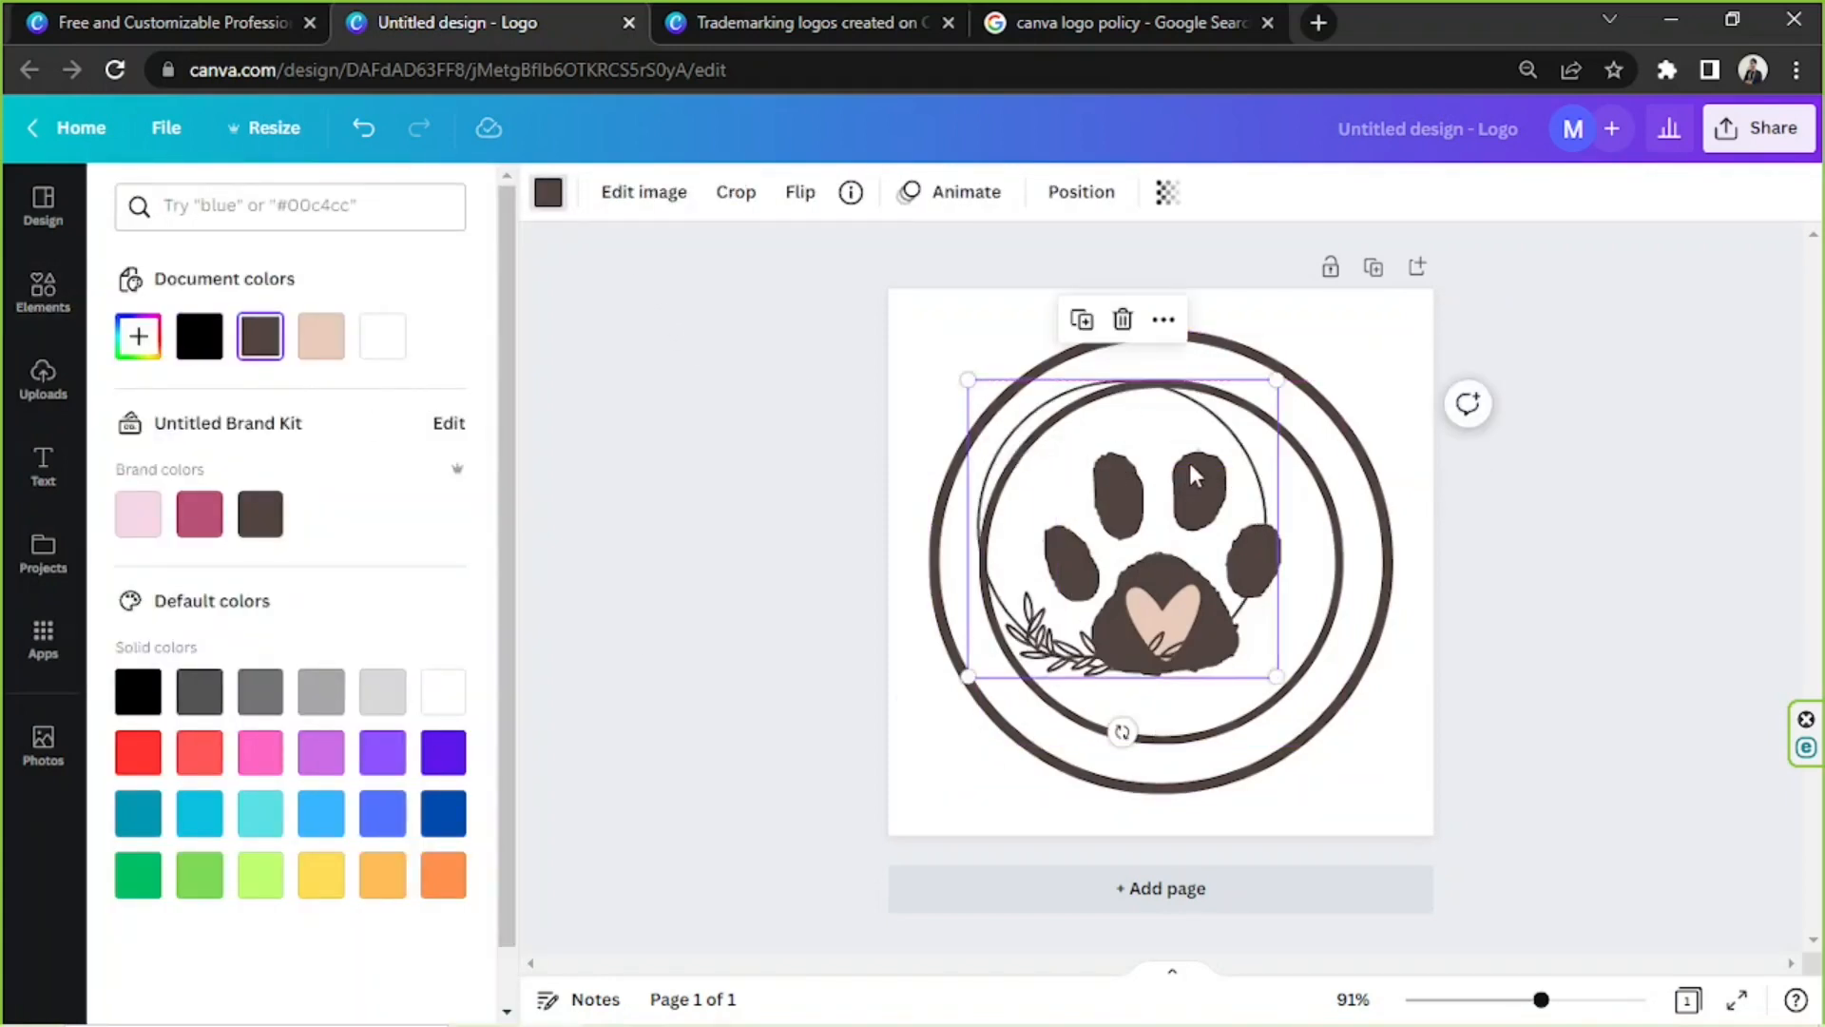
left_click_drag(1279, 676, 1367, 766)
key("ctrl+z")
key("ctrl+z")
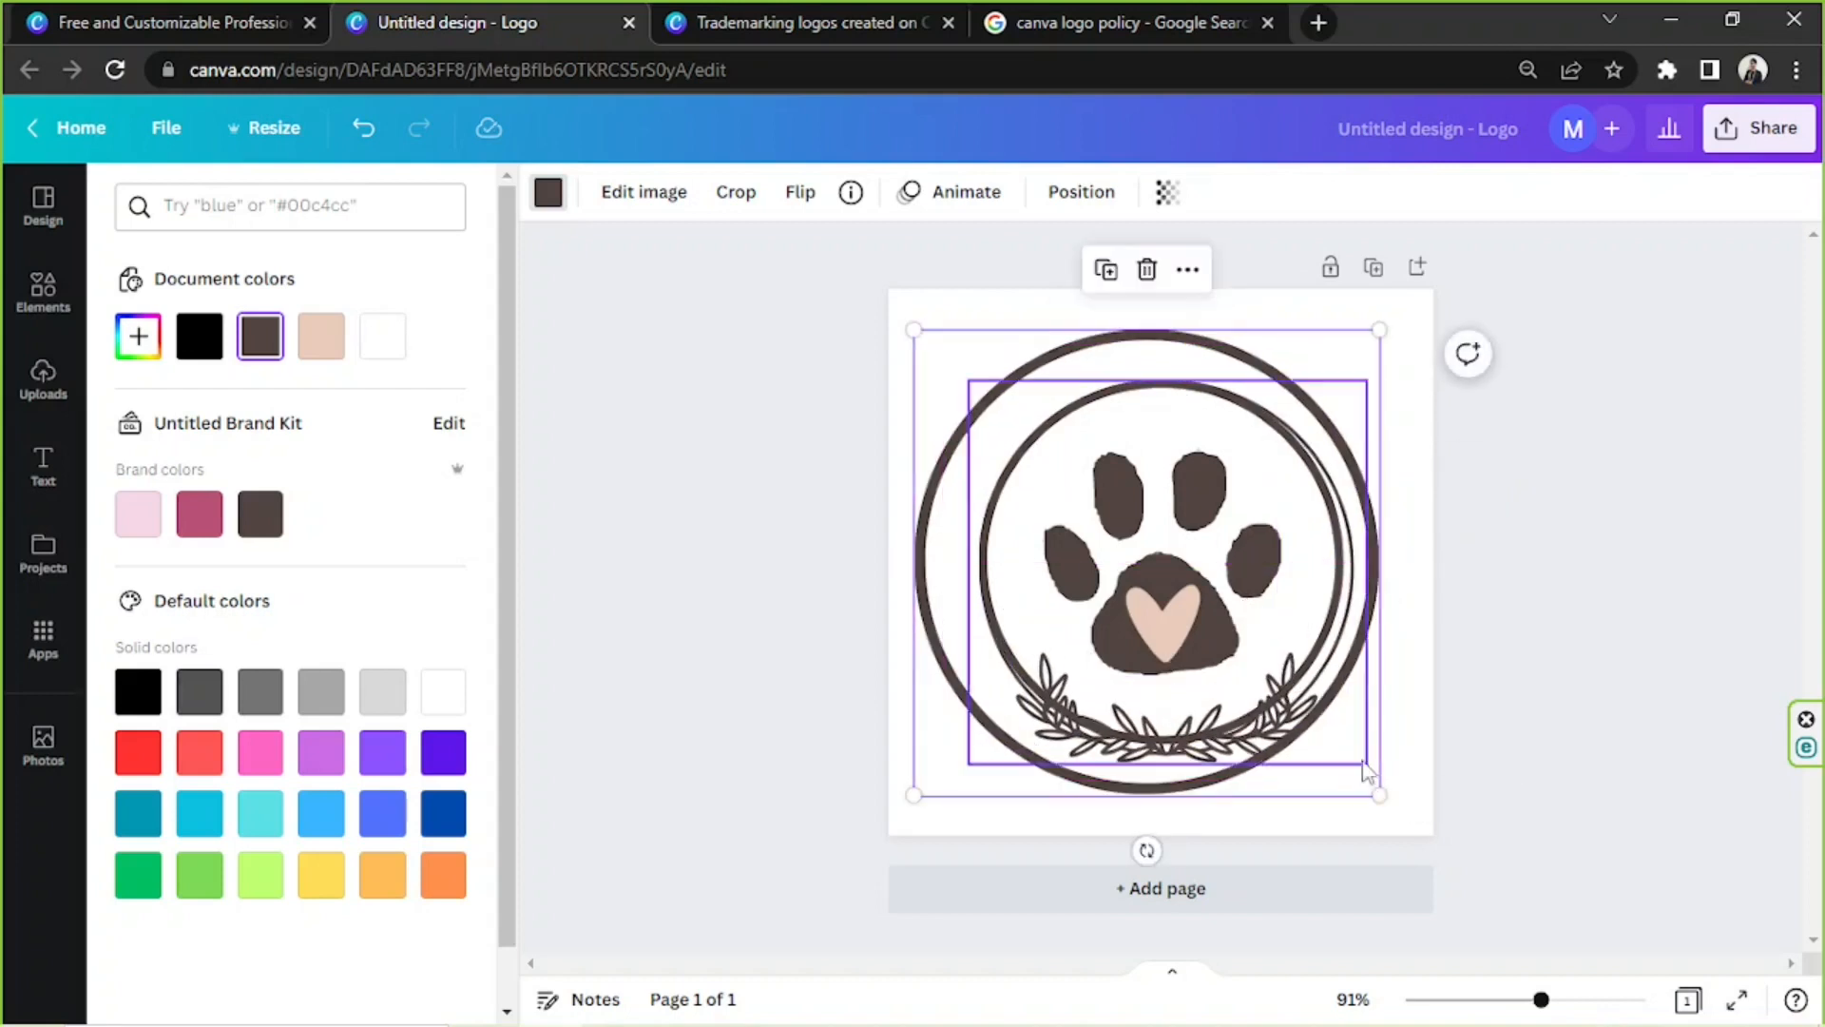
left_click_drag(1356, 754, 1347, 743)
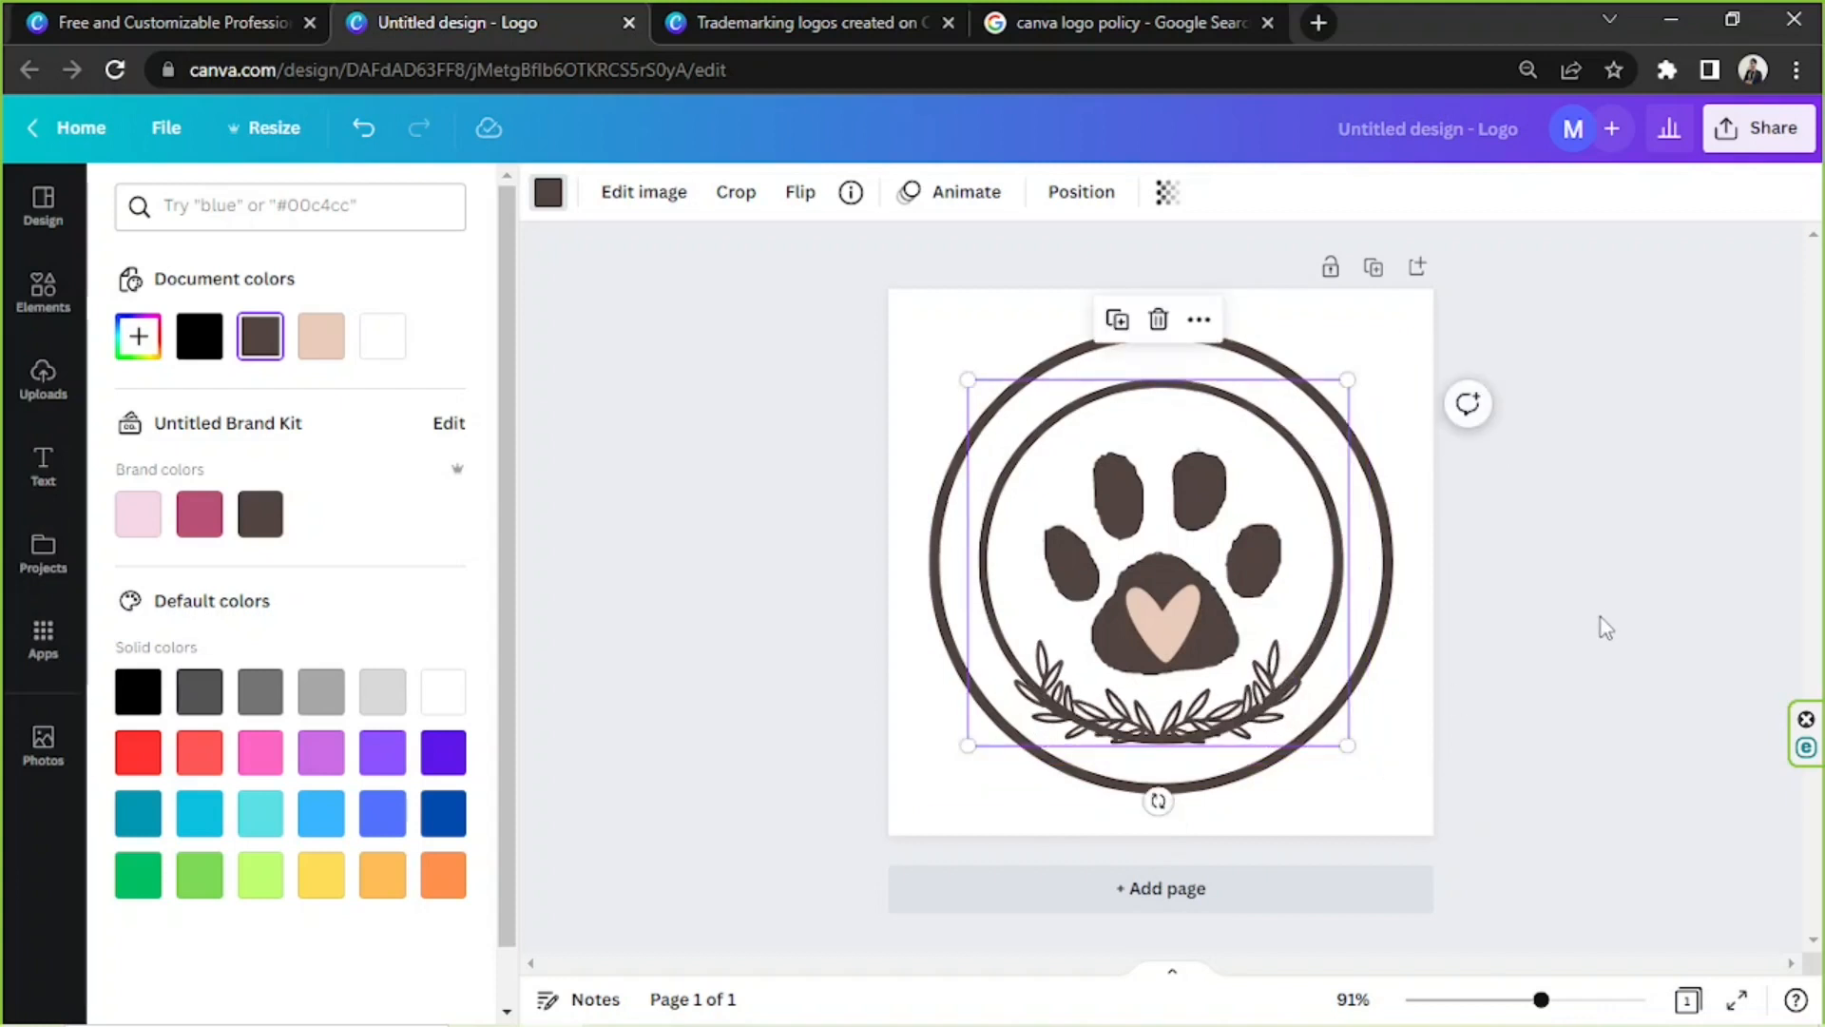
left_click(1602, 626)
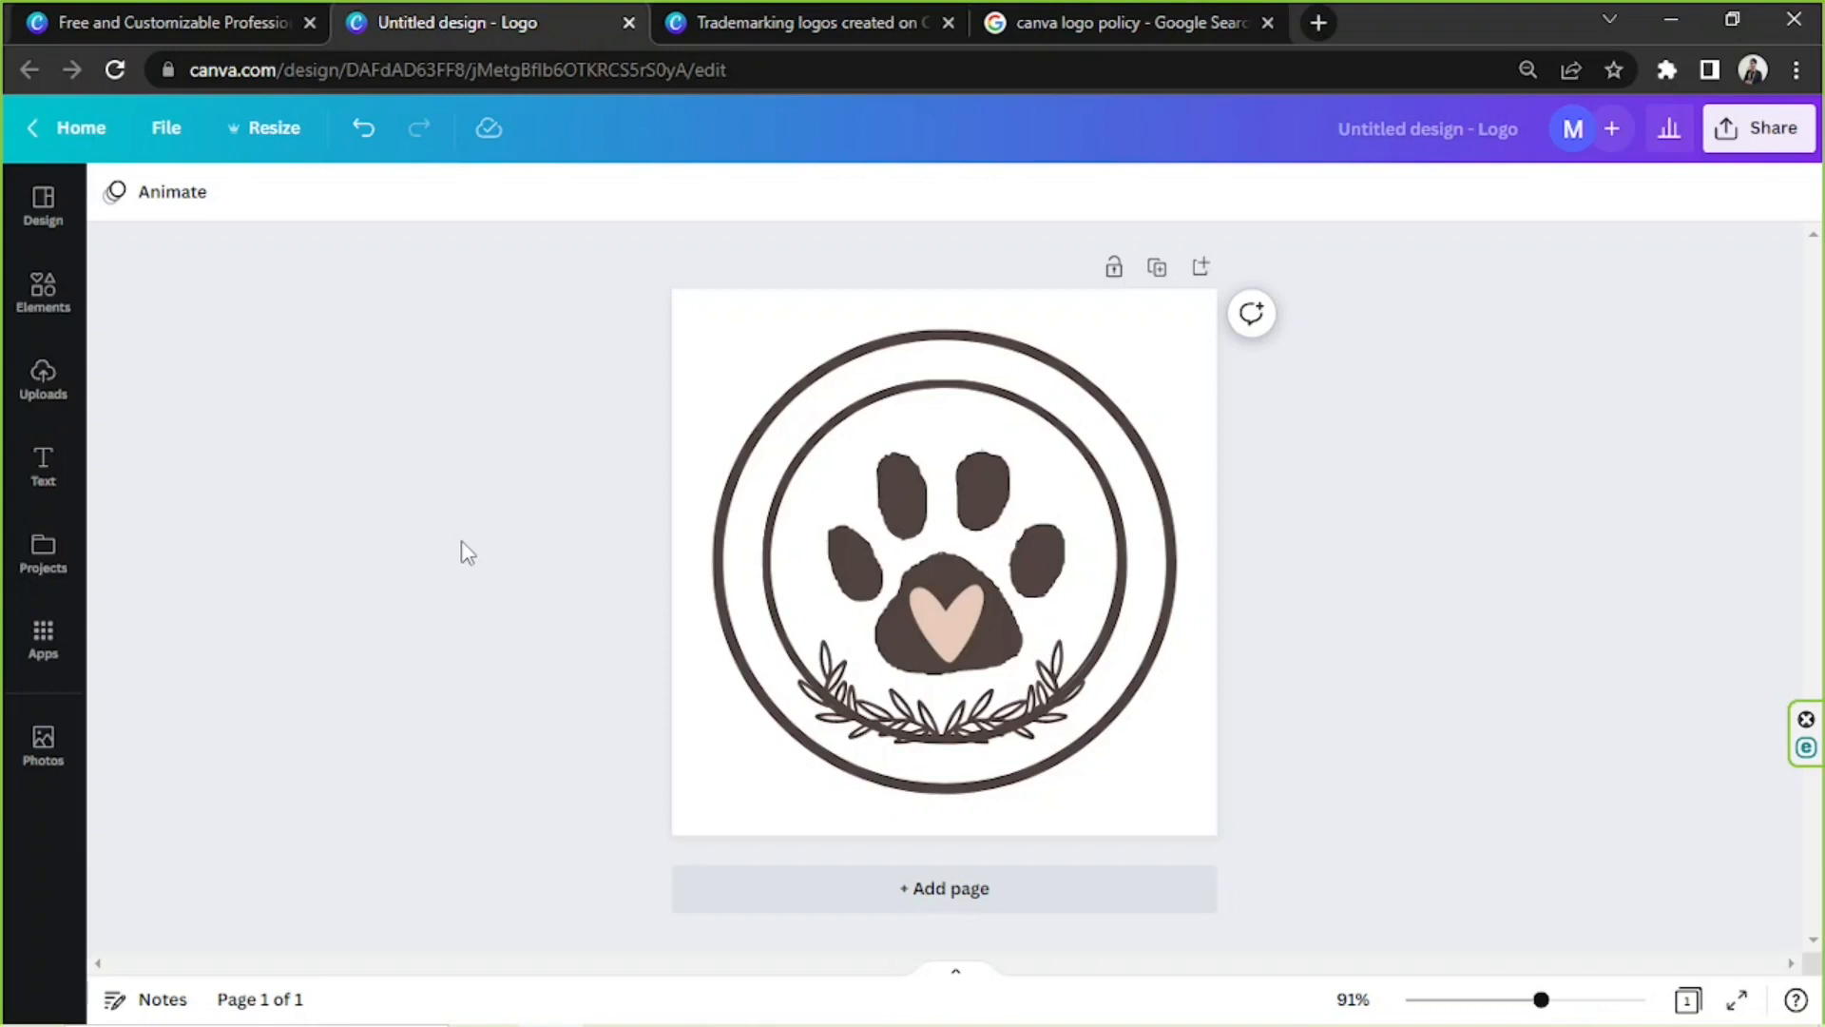
Step: Add a text box, enlarge its text to size 26.4 and place it across the upper part of the rings
key("t")
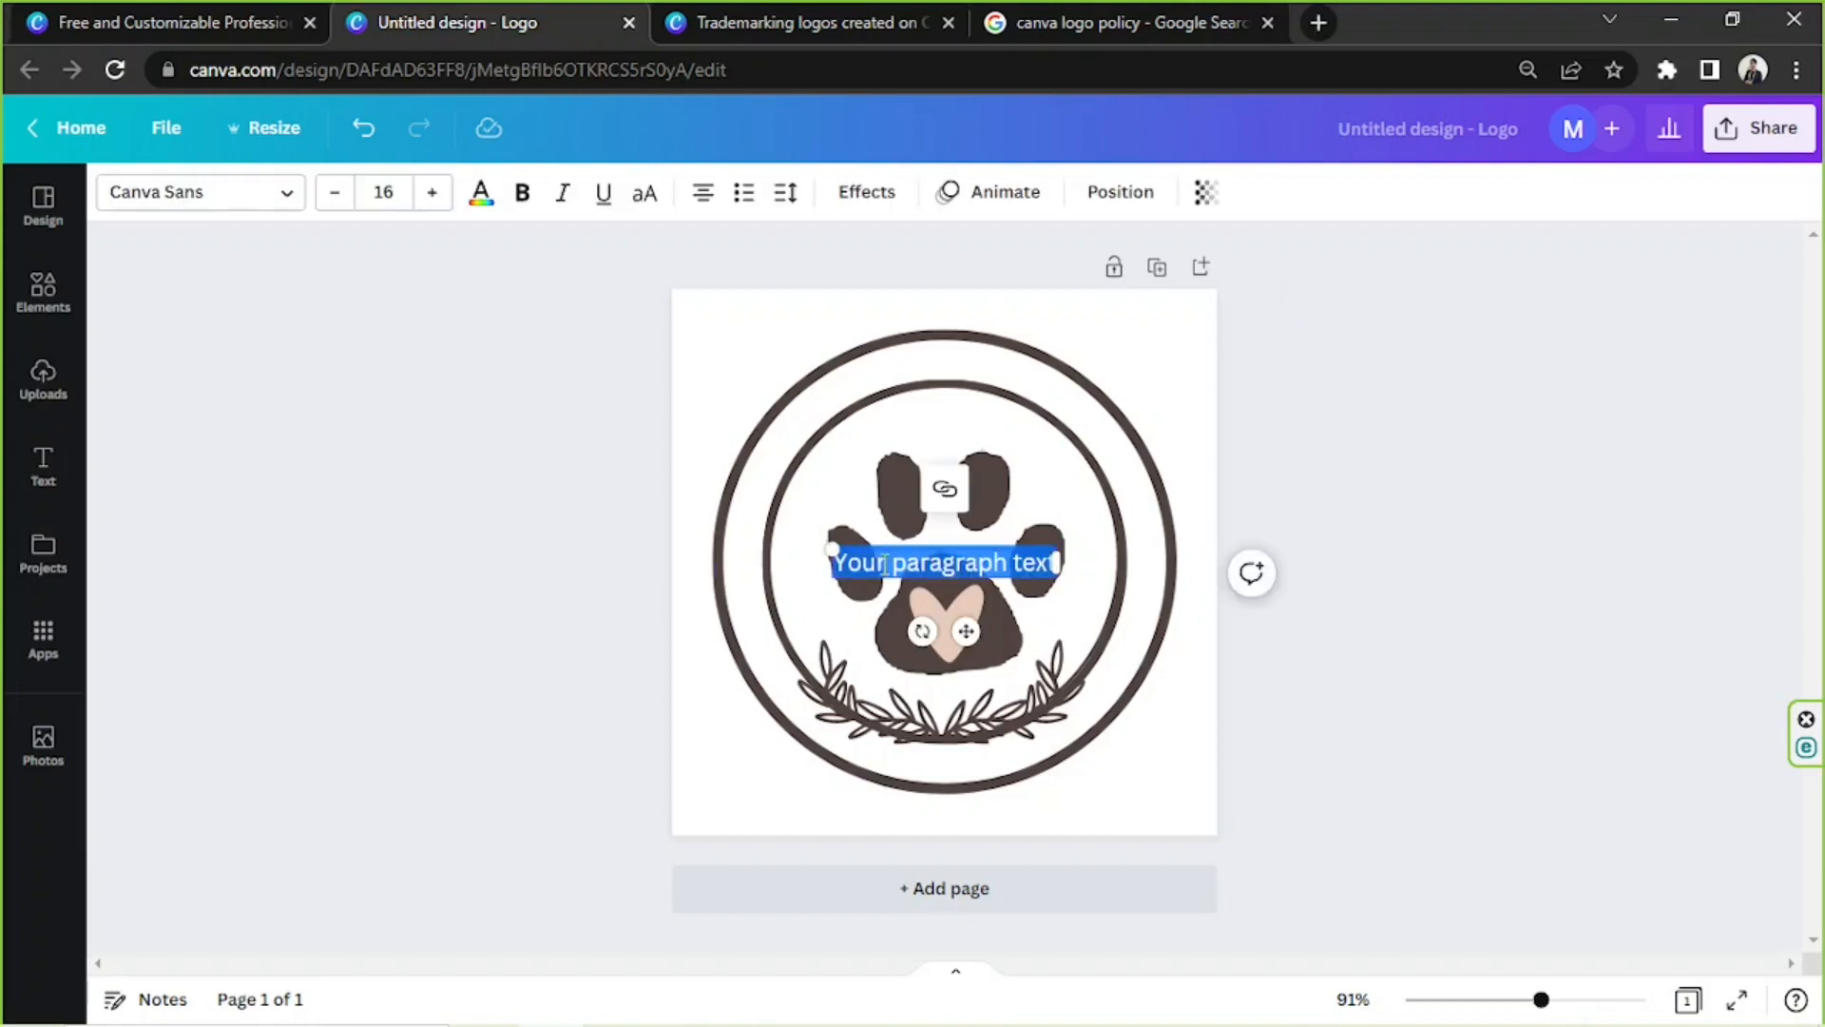
left_click_drag(823, 548, 688, 530)
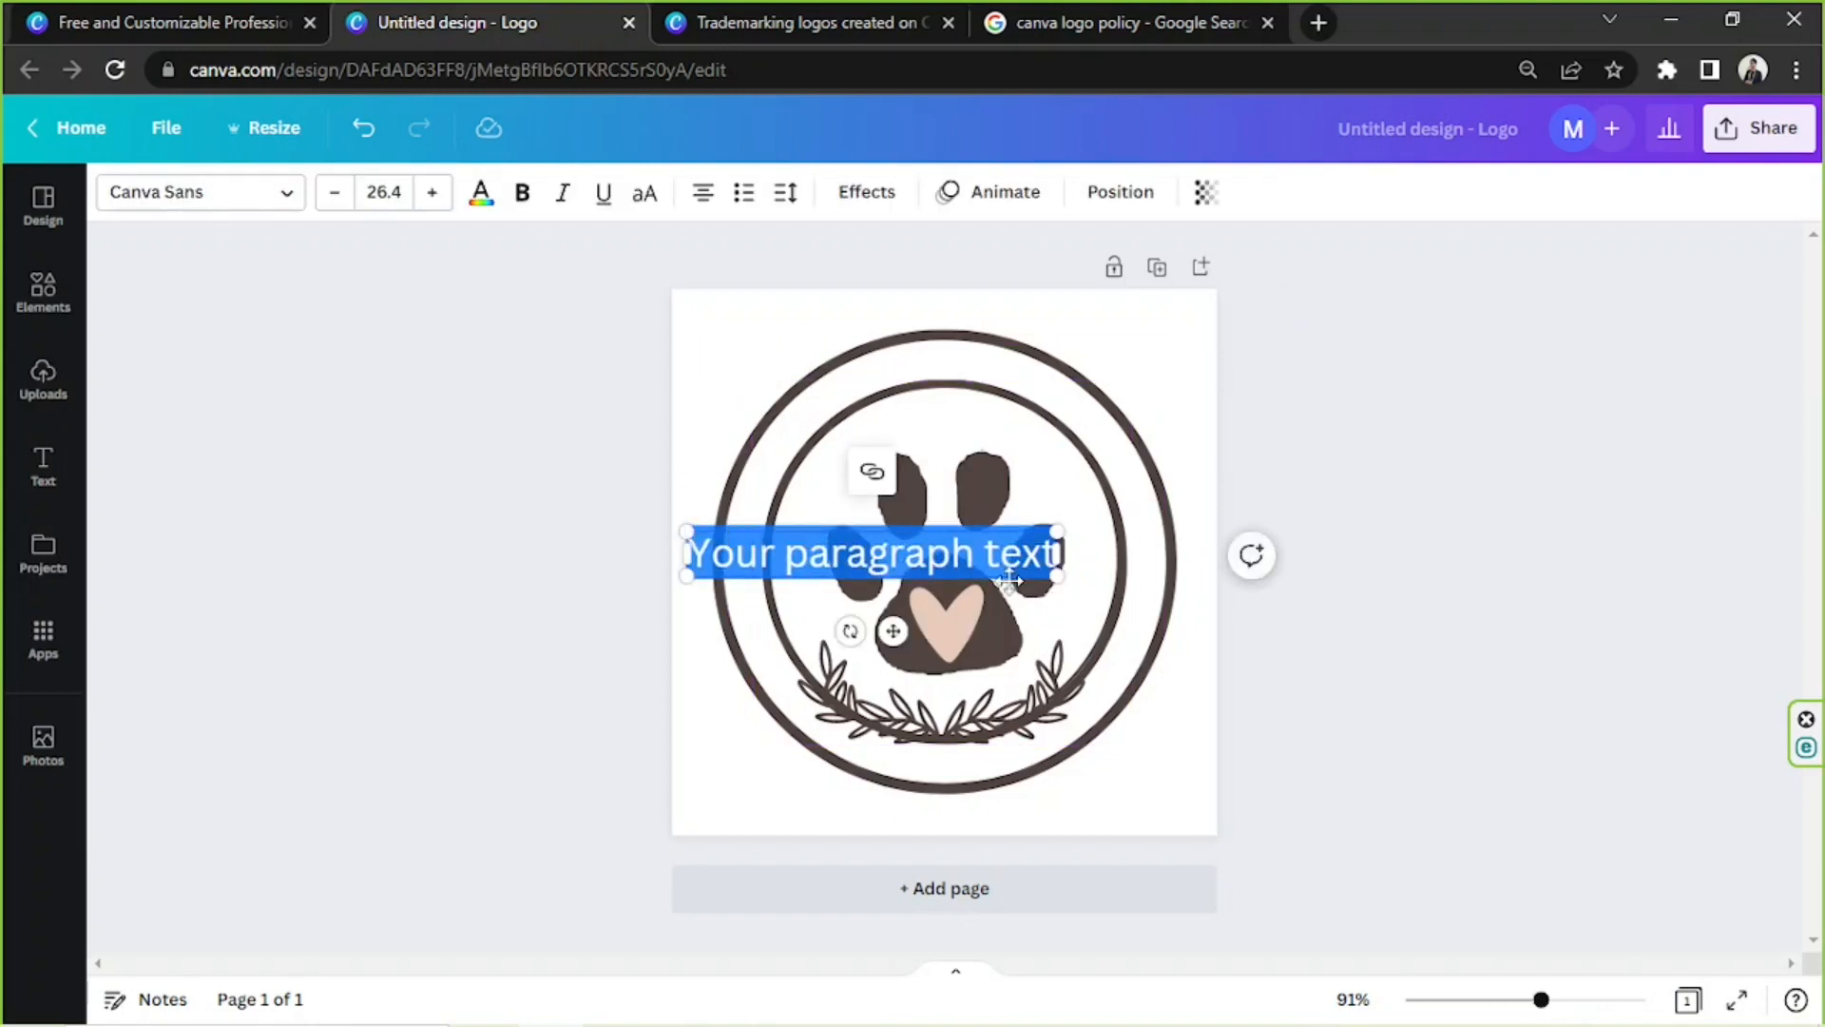
left_click(999, 551)
left_click_drag(989, 577, 1047, 390)
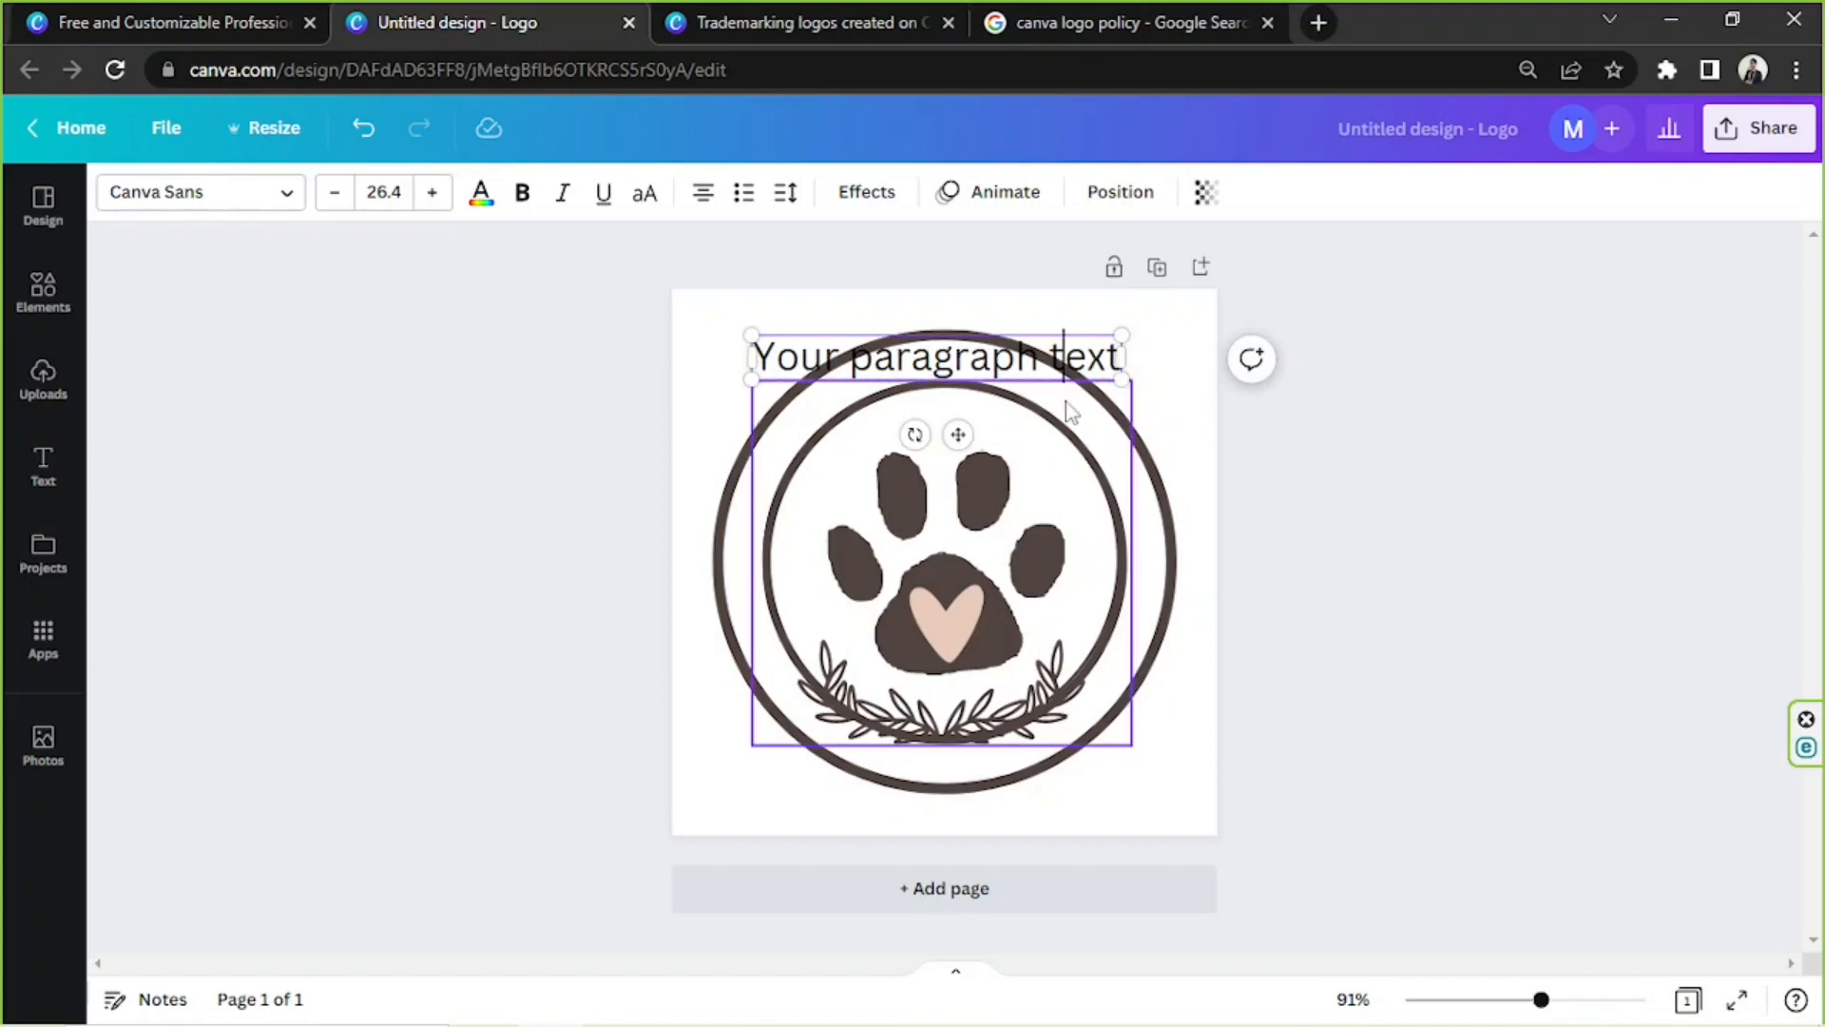
Step: Browse the ready-made font combinations for text styles that could suit the logo
left_click(44, 466)
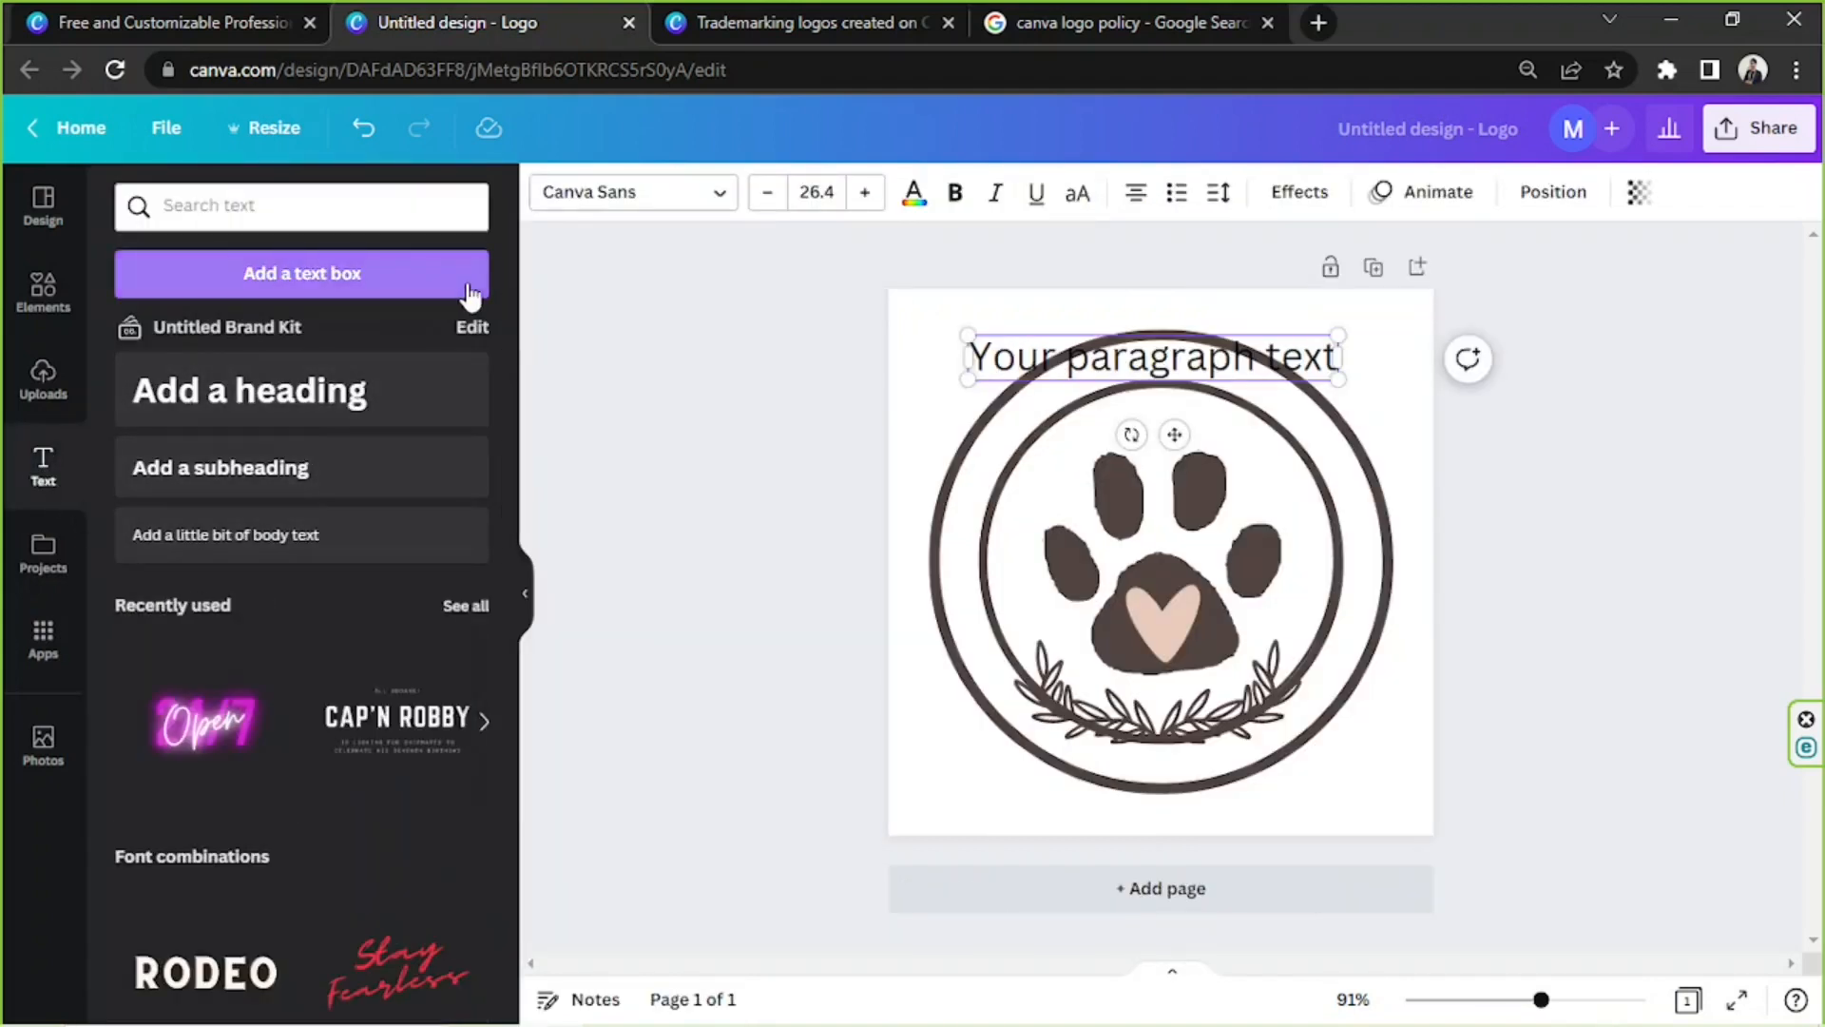
left_click_drag(504, 319, 443, 665)
scroll(445, 677, "down", 7)
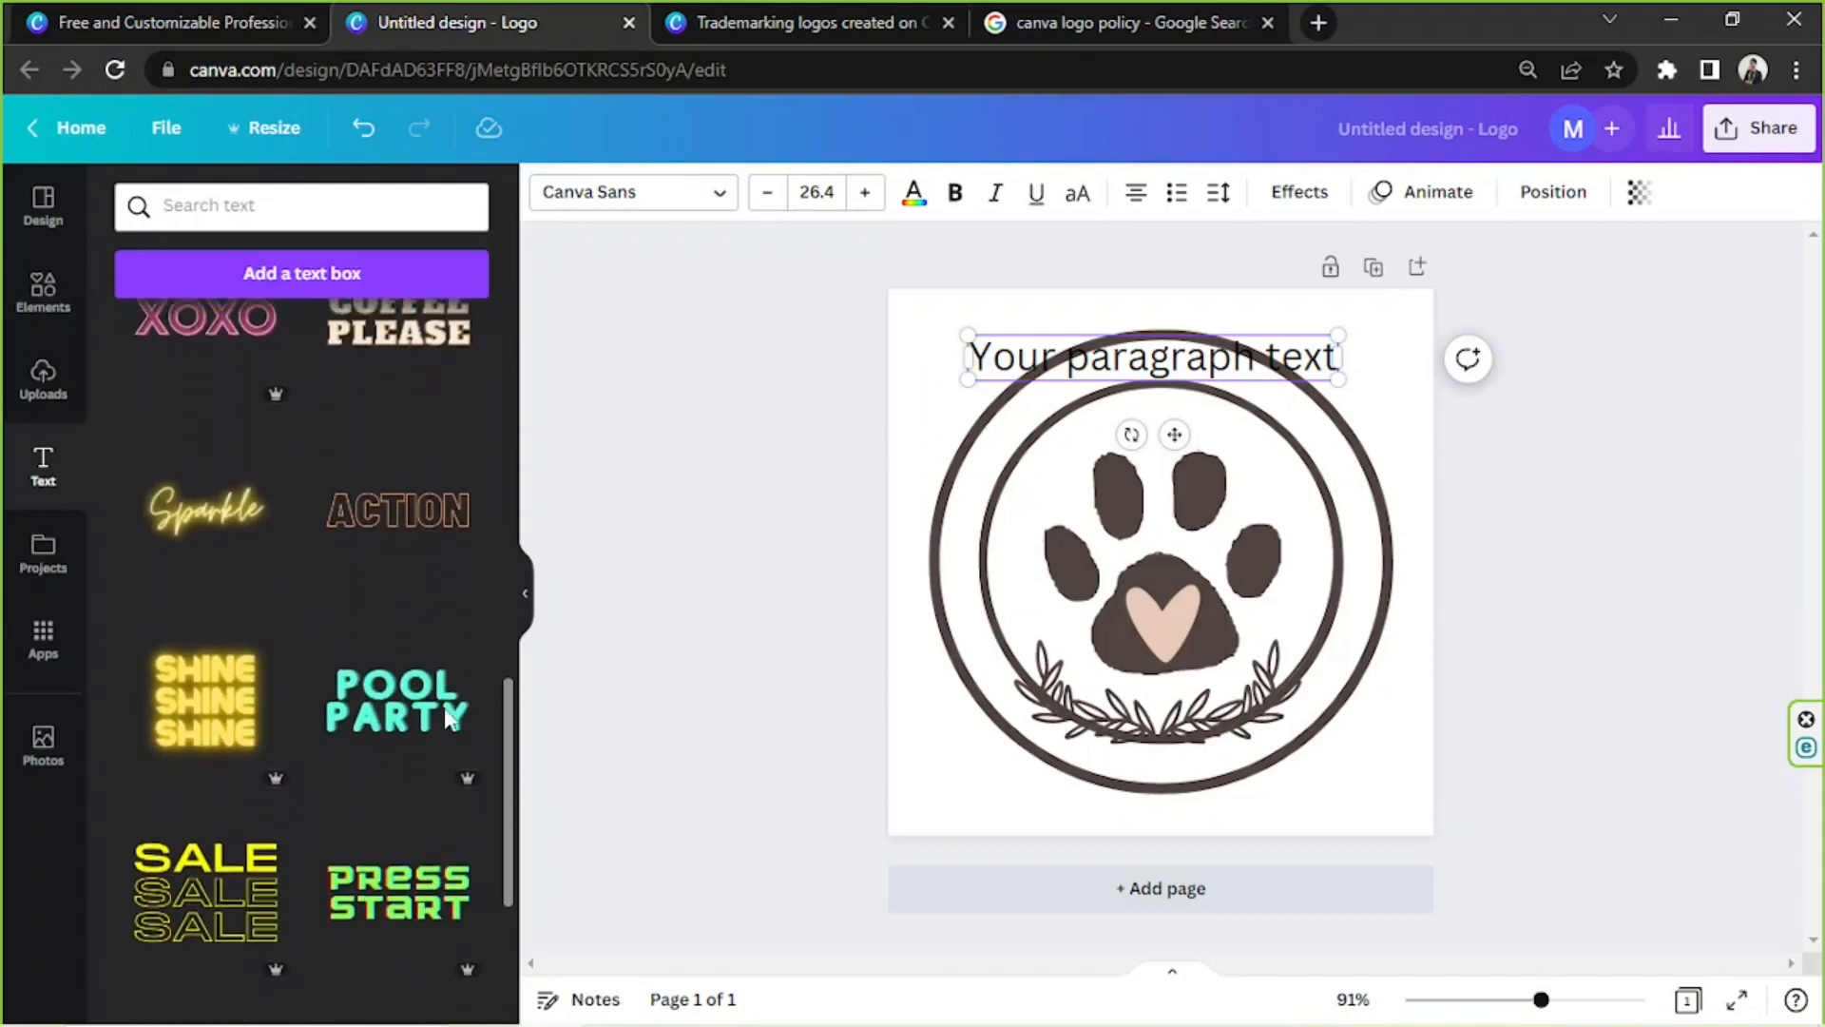
scroll(392, 584, "down", 9)
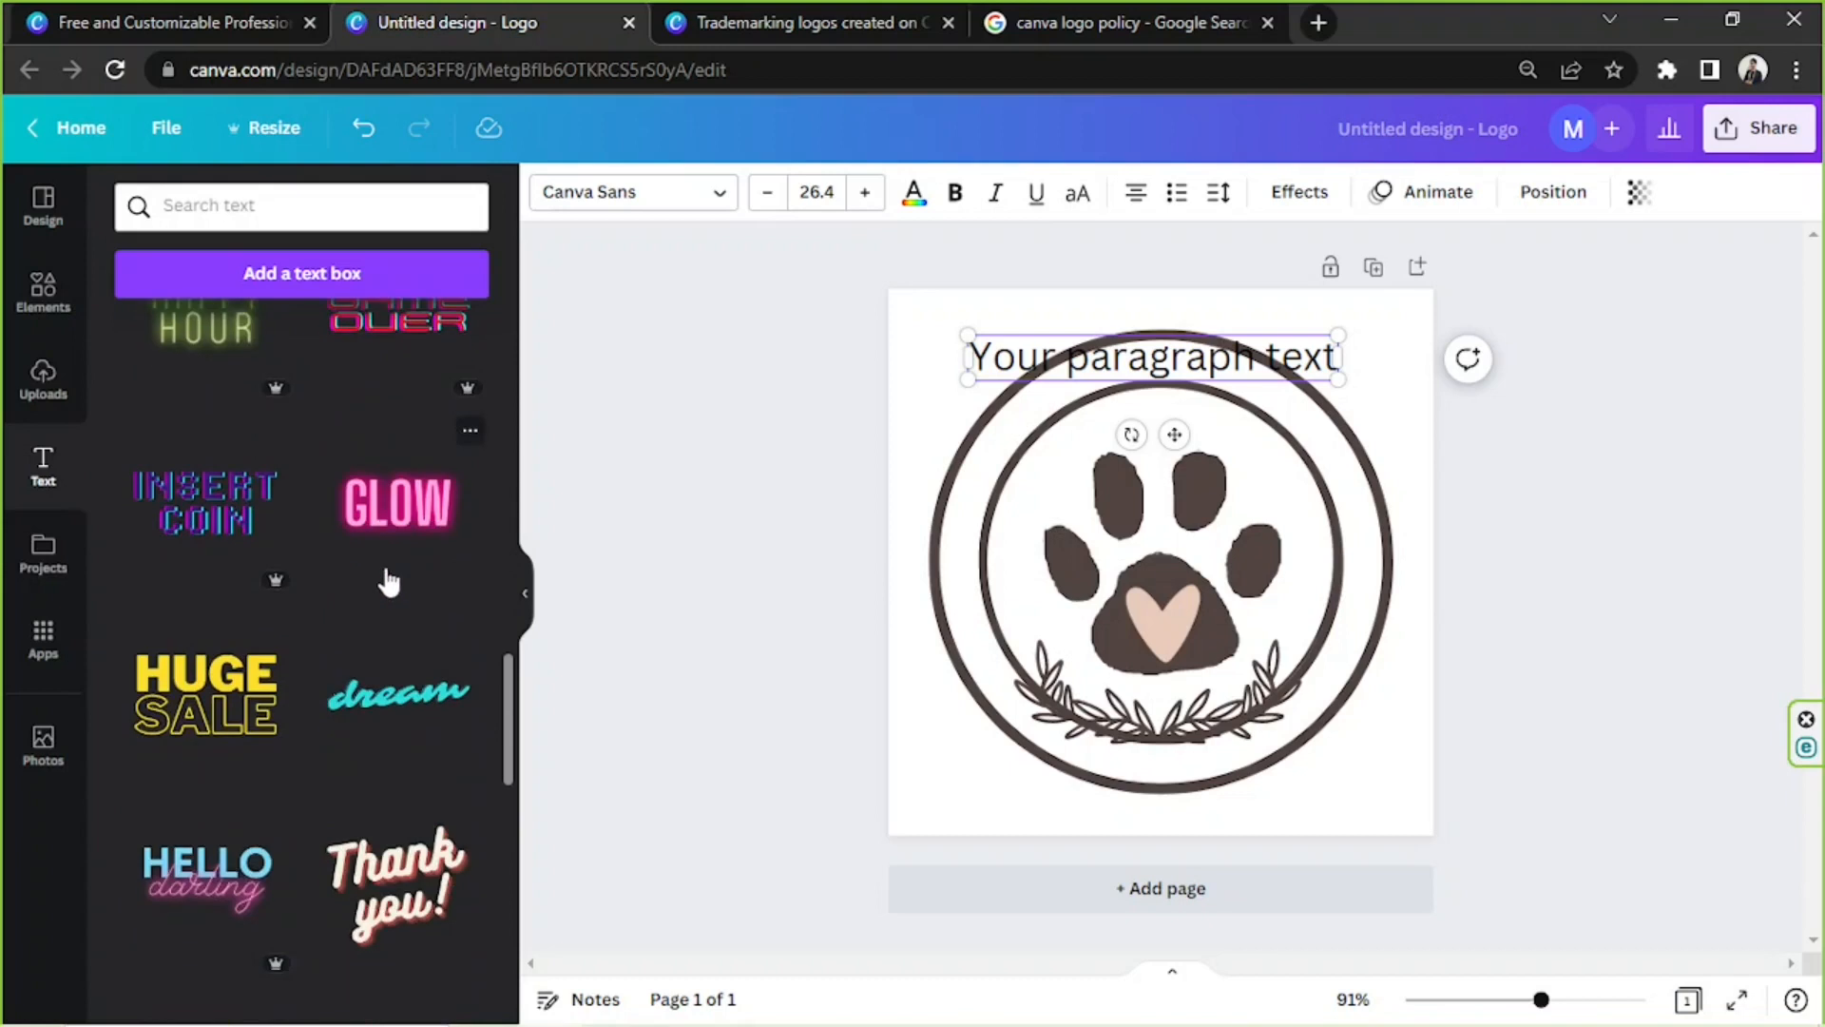
scroll(388, 580, "down", 6)
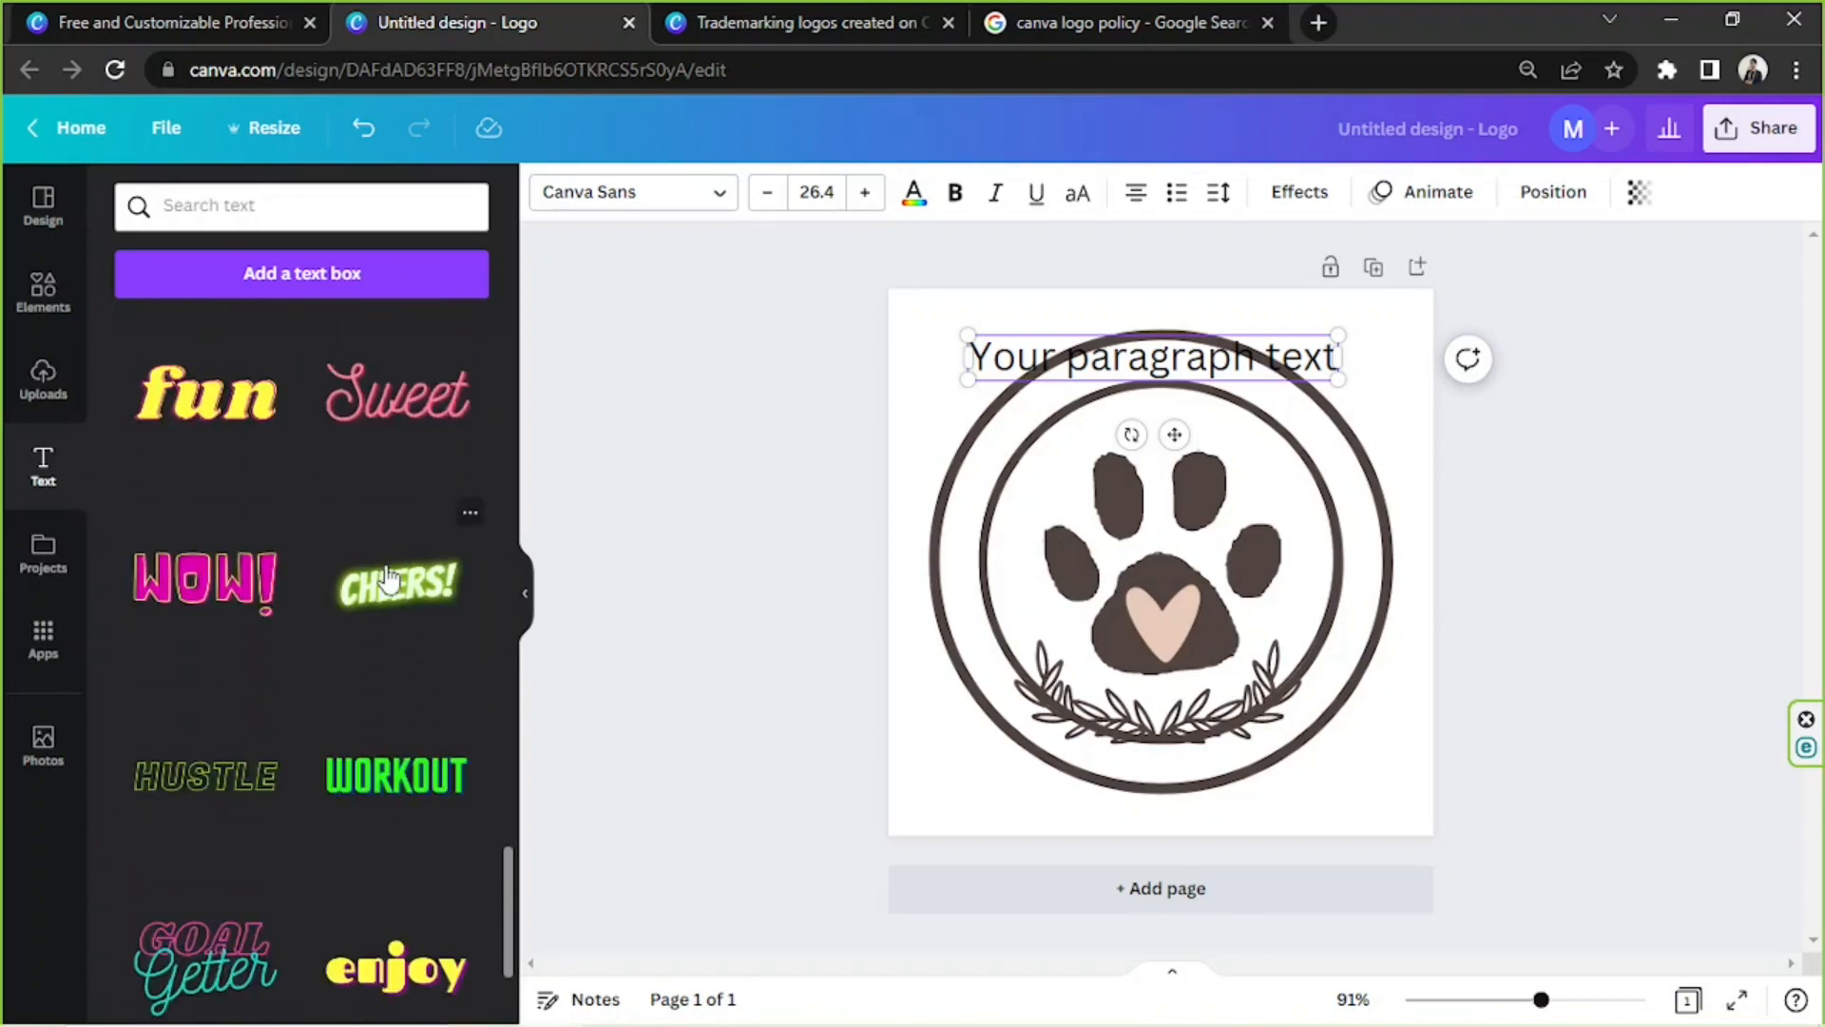
scroll(387, 575, "down", 12)
scroll(388, 578, "down", 6)
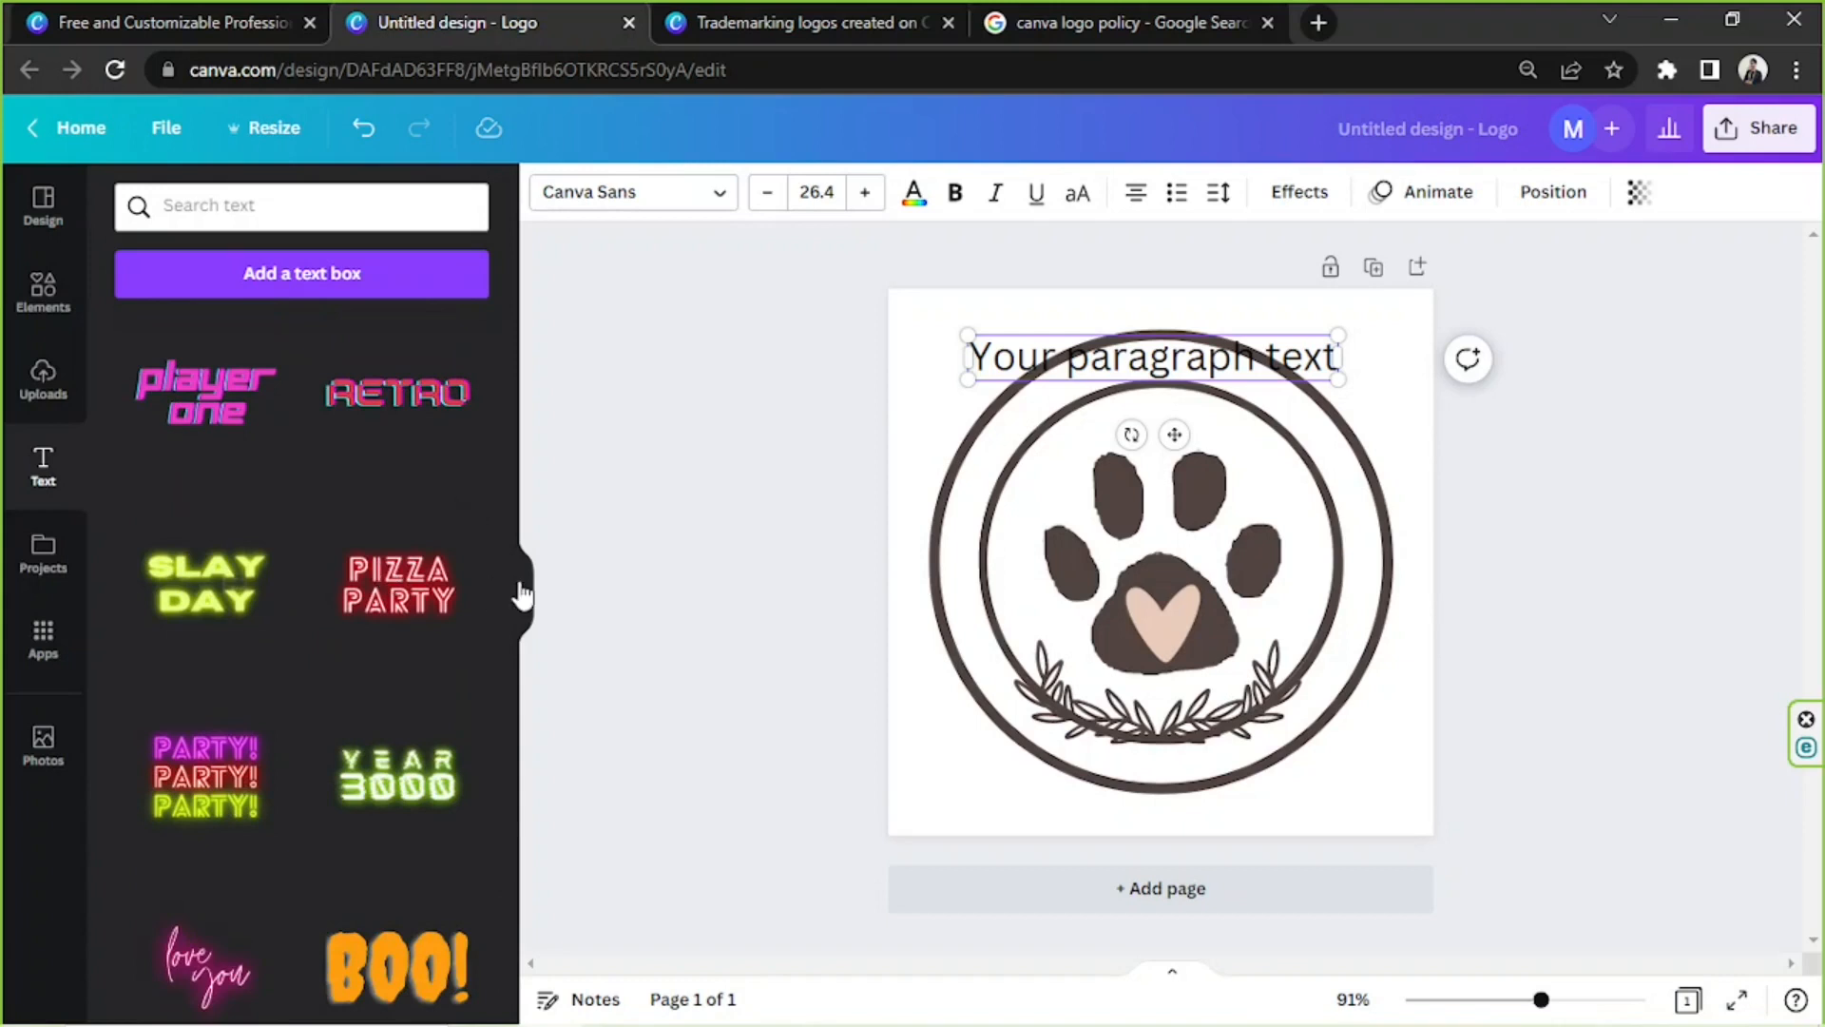
left_click(522, 594)
Step: Replace the placeholder text with "Dog Lovers" and nudge it down into the band between the two rings
left_click(1071, 369)
triple_click(1078, 370)
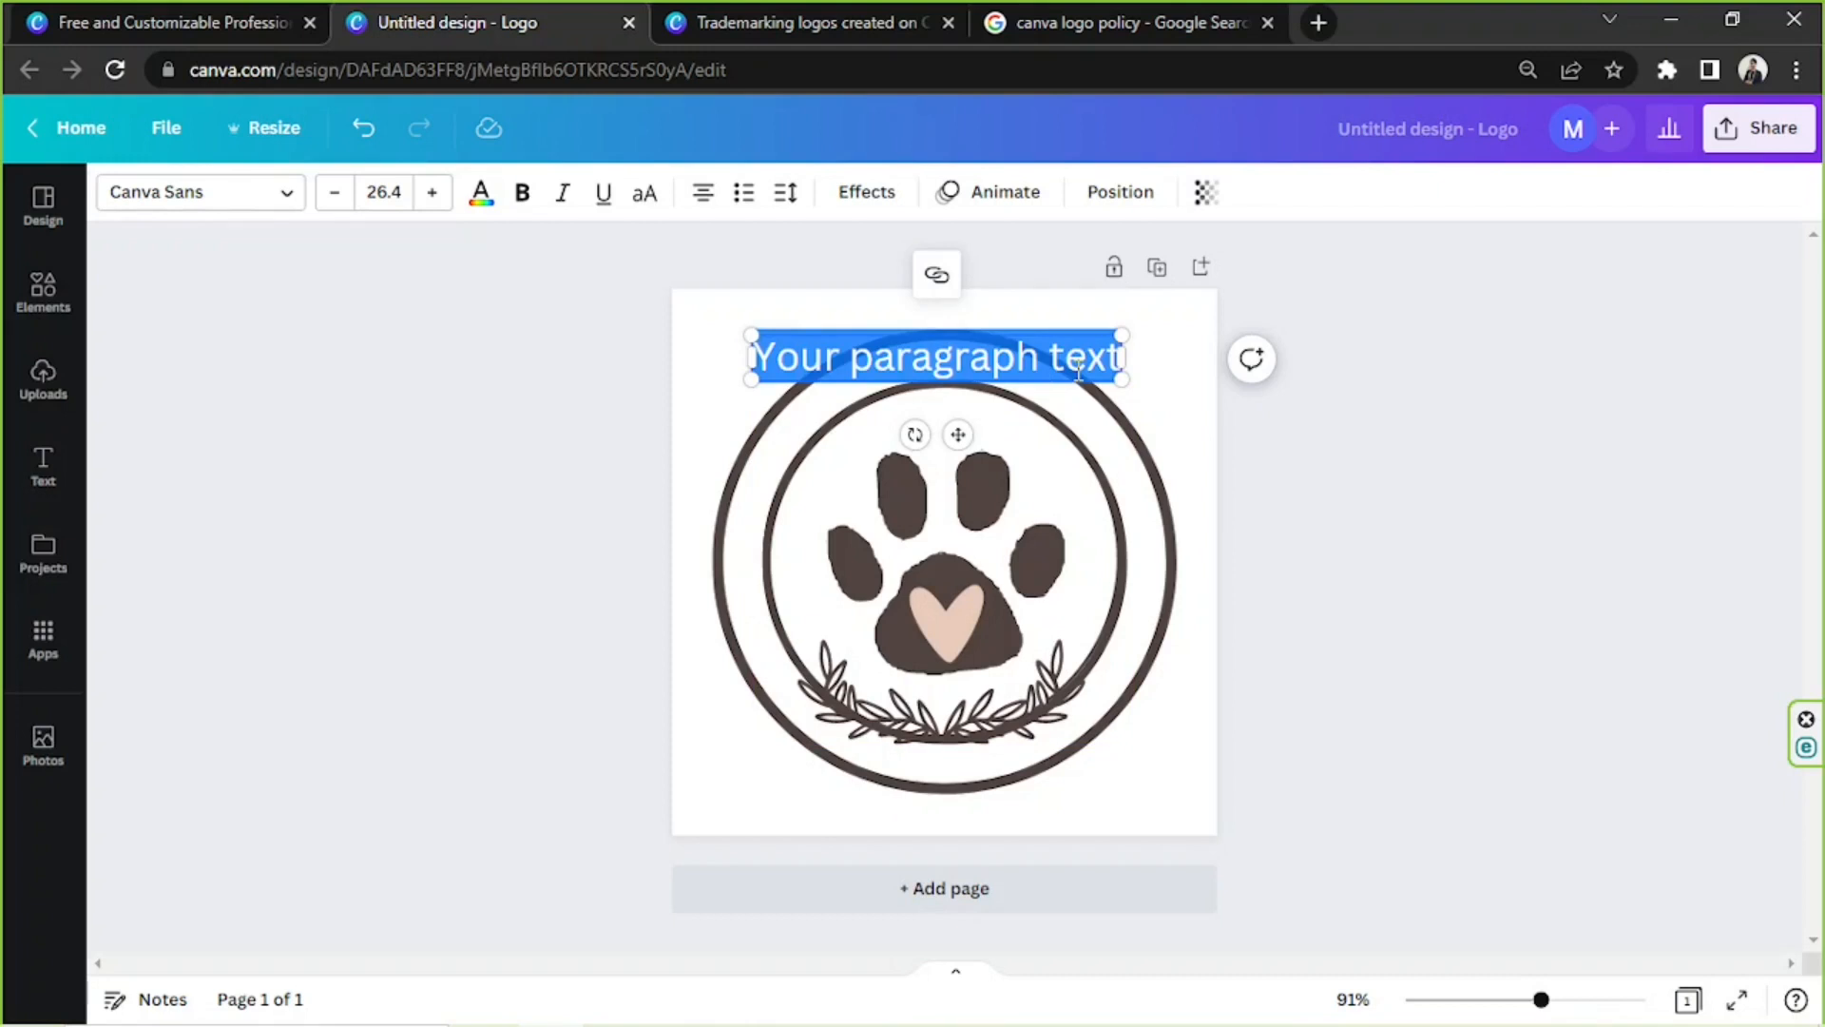
type("Dog Lovers!")
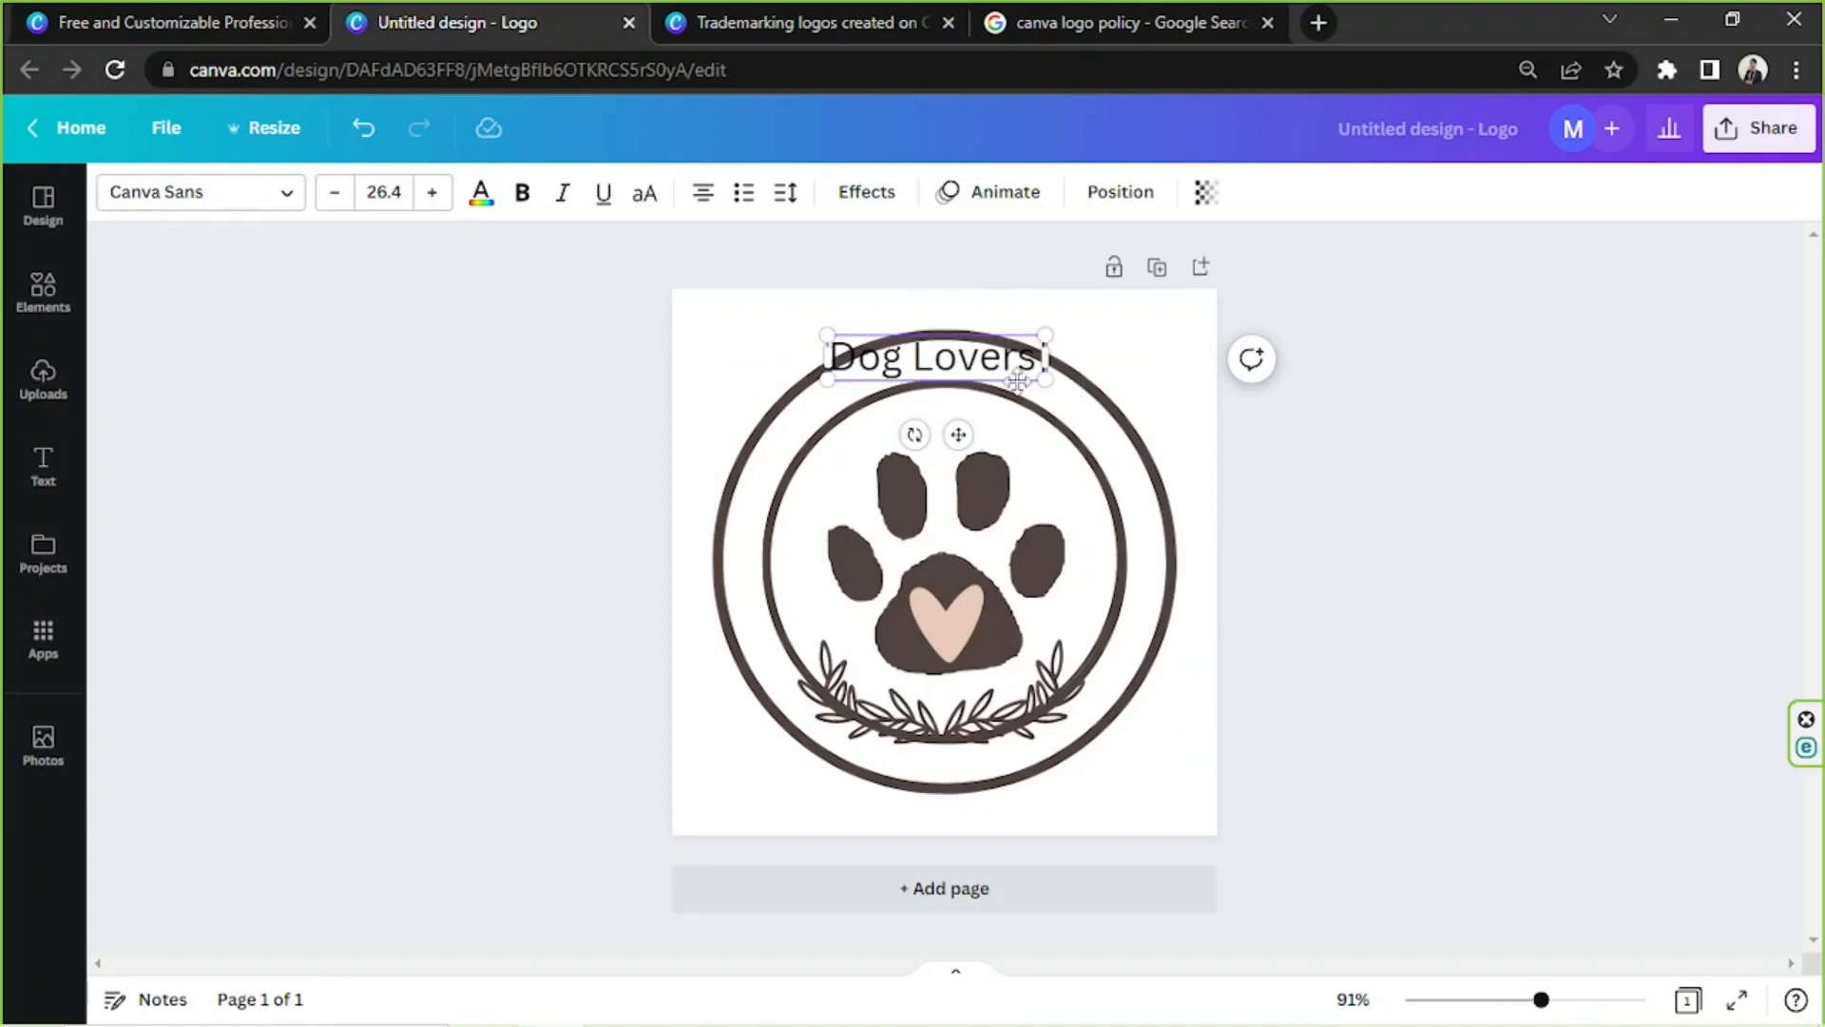
left_click_drag(1017, 384, 1025, 390)
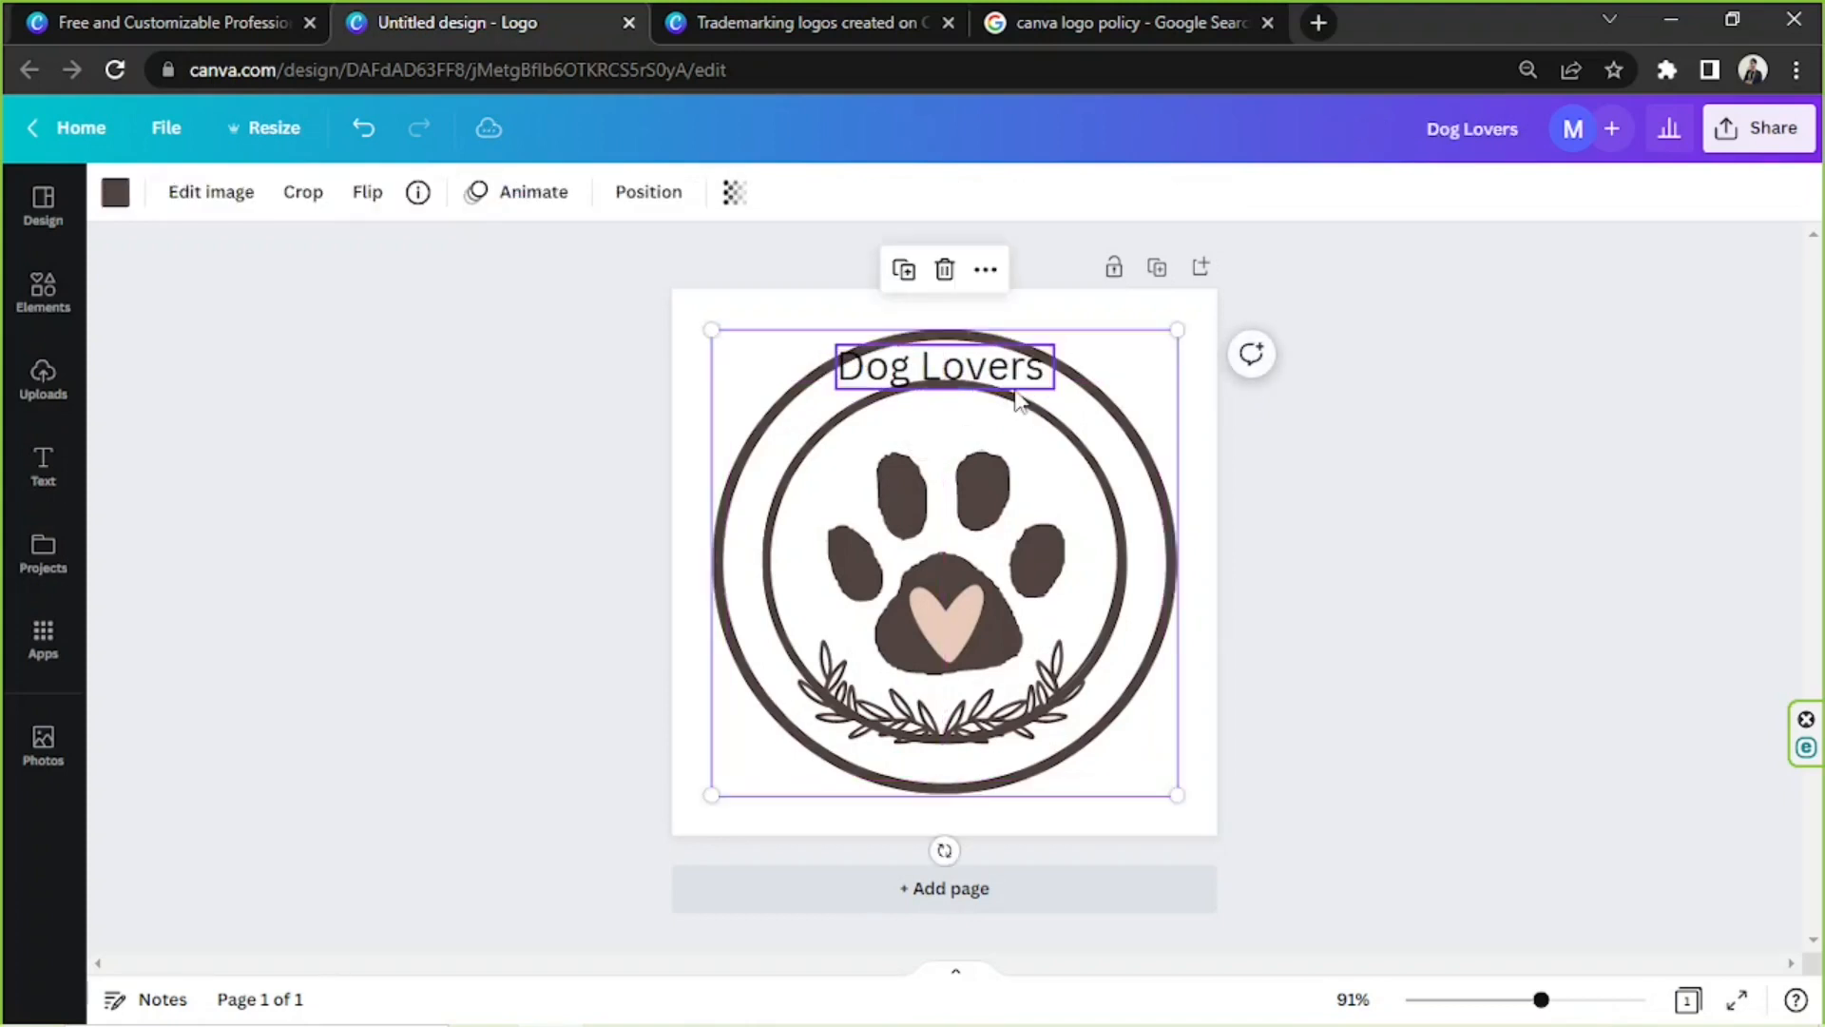
Step: Replace the logo text with "Dogs Are Cute"
triple_click(1005, 370)
type("D")
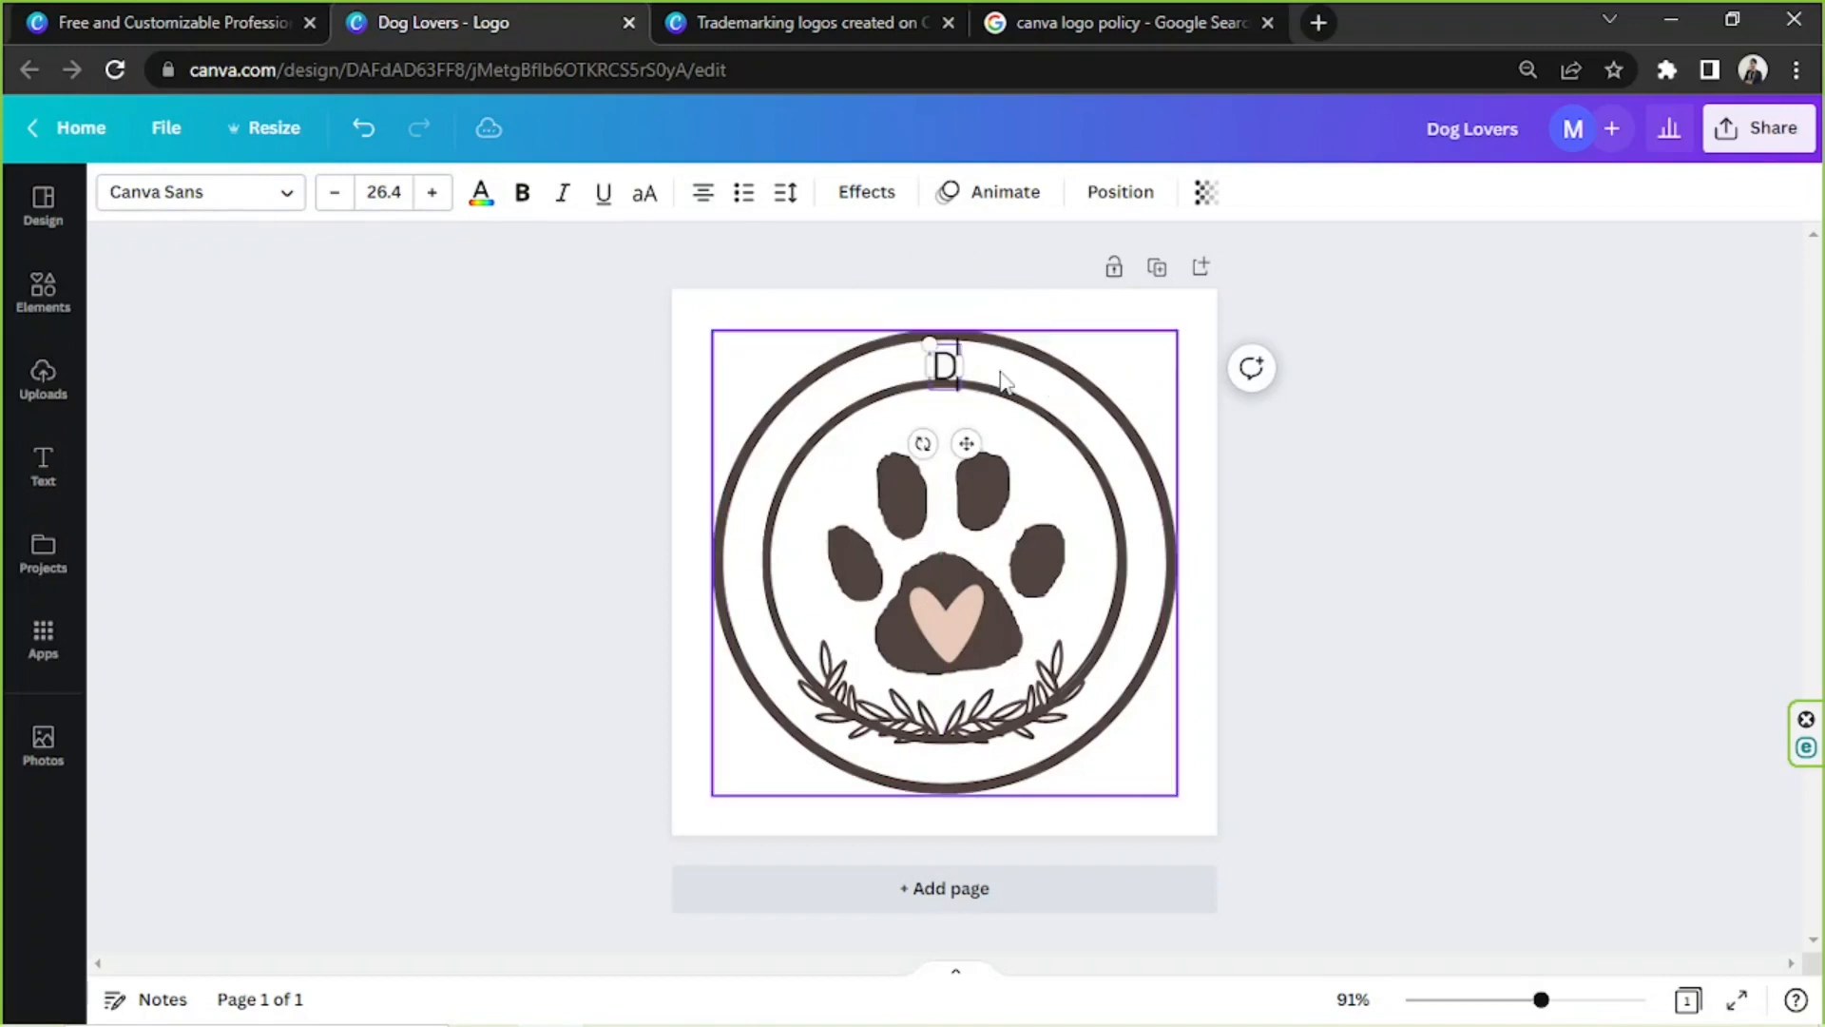
type("ogs Are Cute")
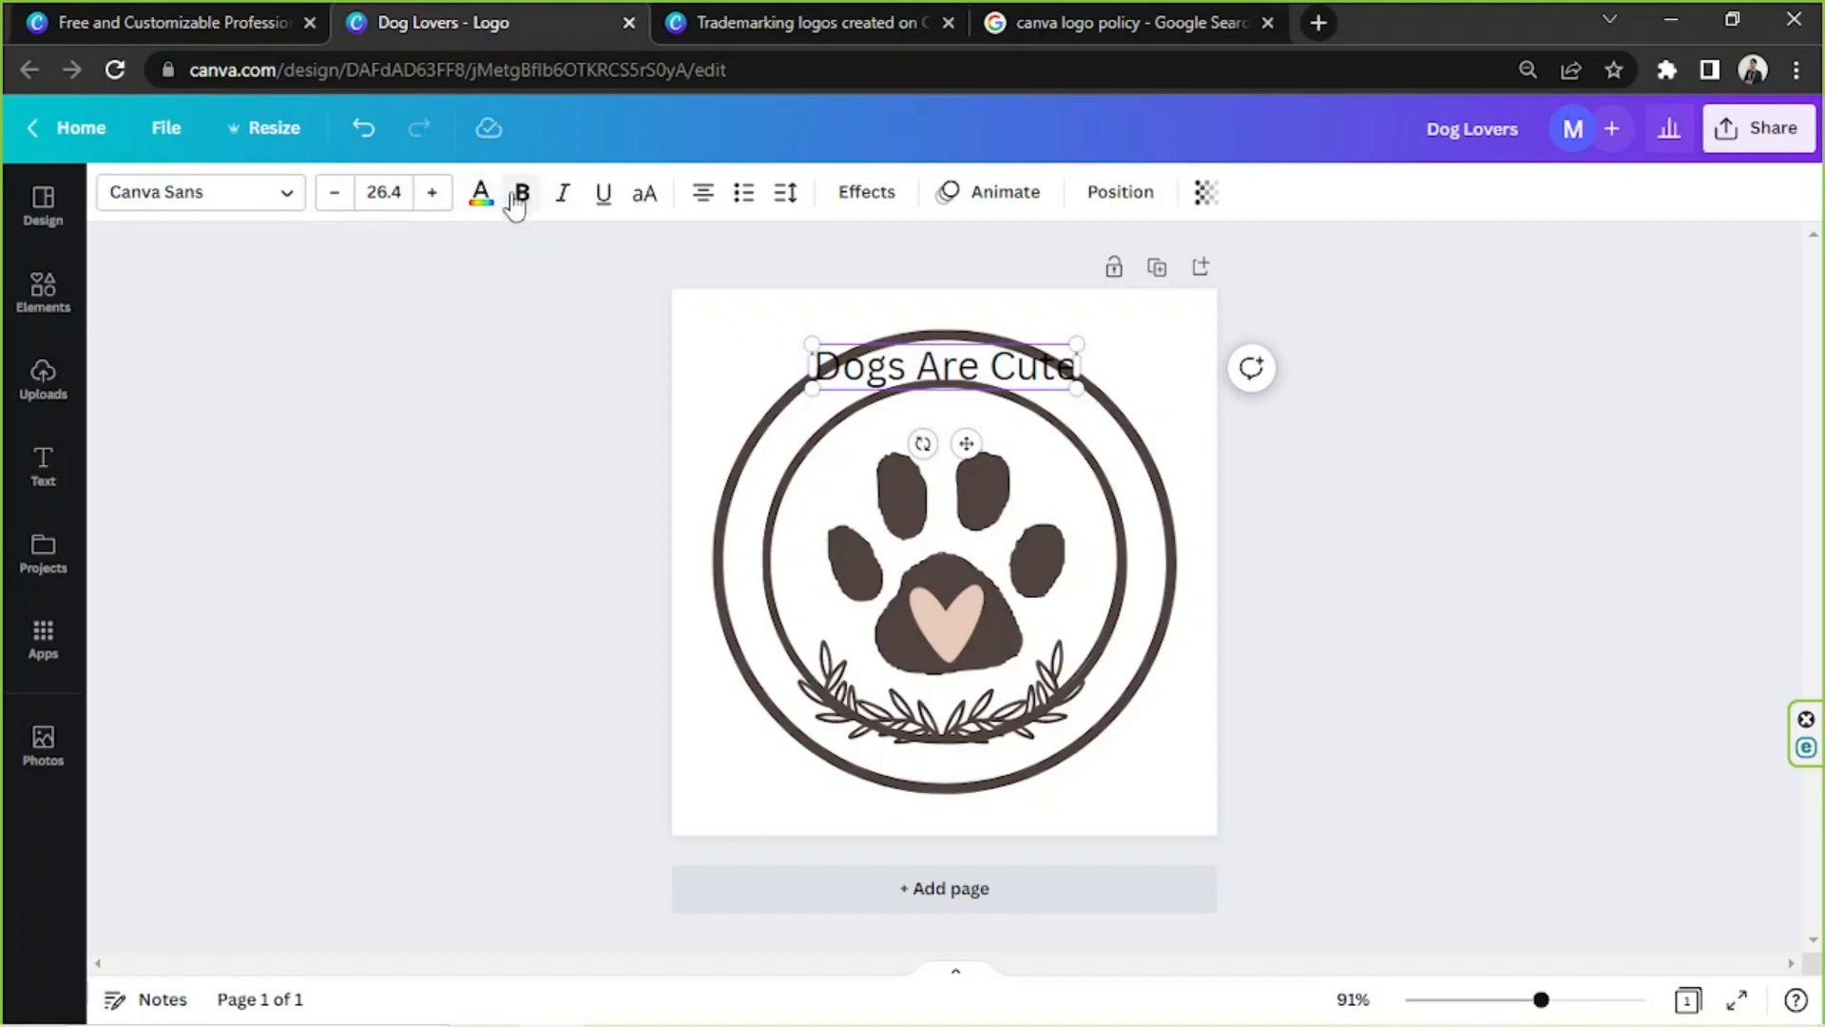
Step: Try uppercase, bulleted and numbered list formatting on the "Dogs Are Cute" text, then restore its plain formatting
left_click(641, 199)
left_click(641, 200)
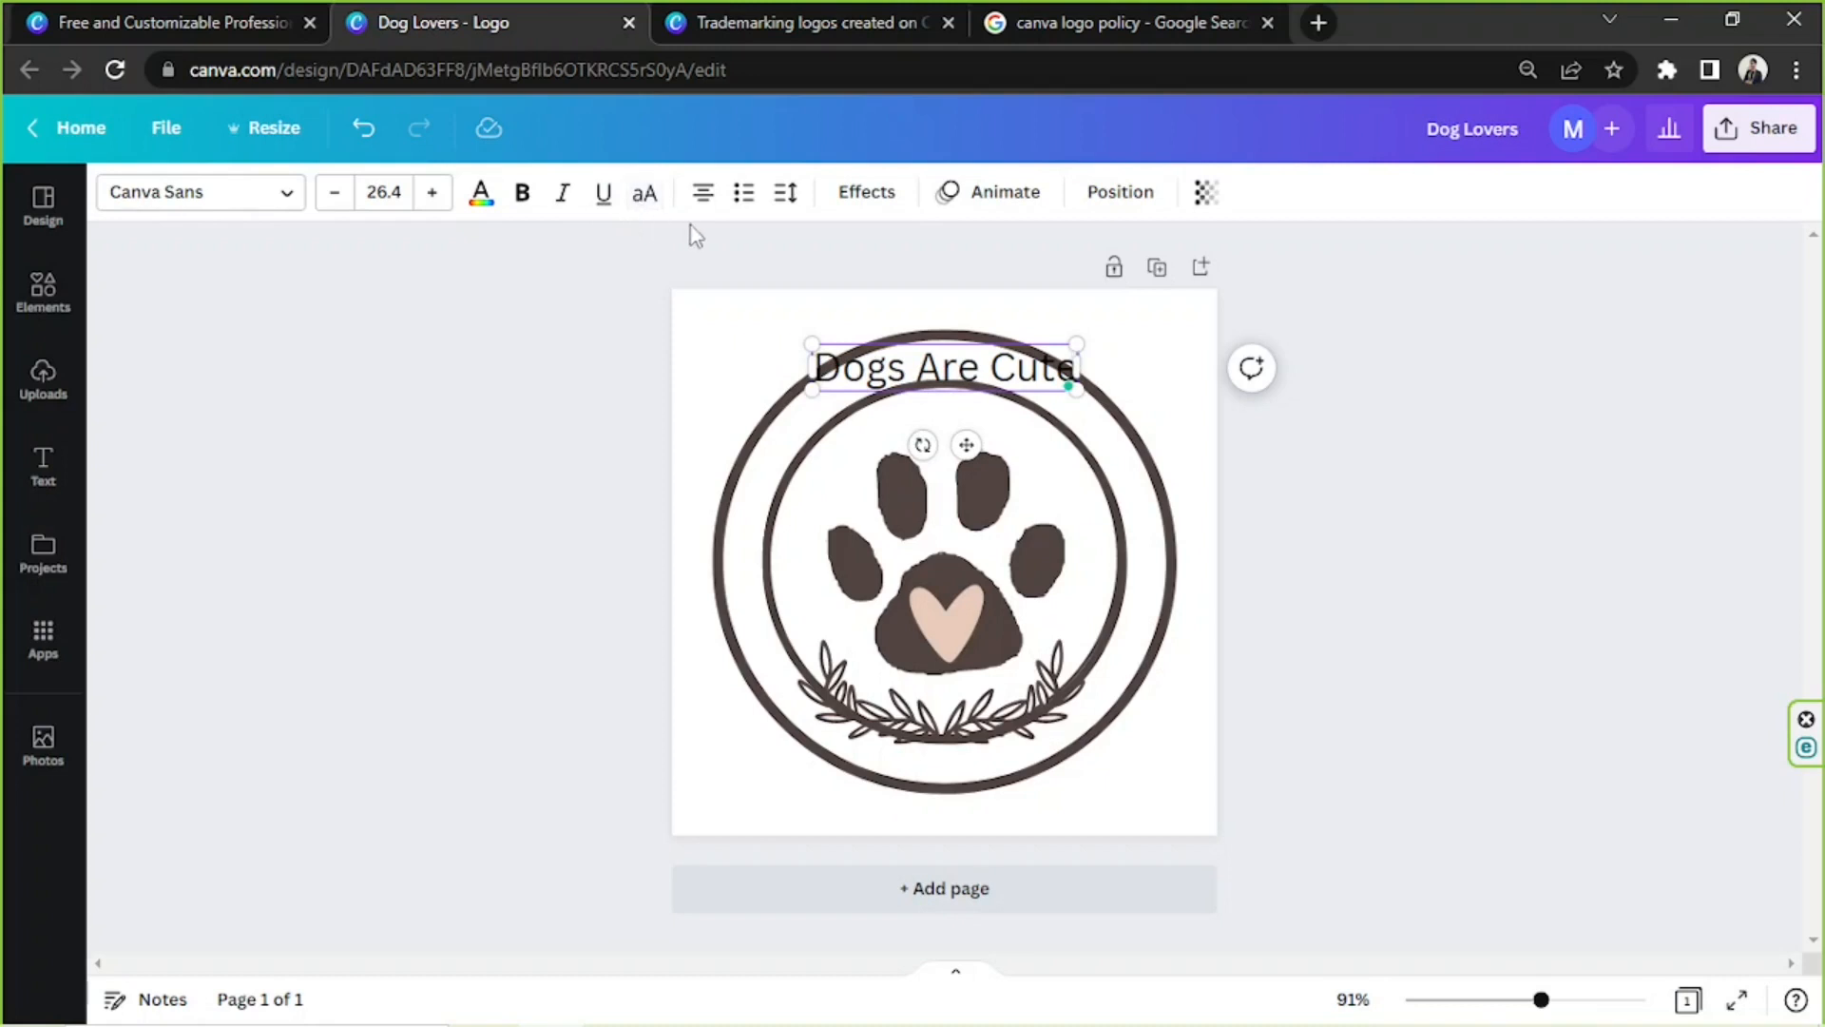
left_click(744, 195)
left_click(746, 201)
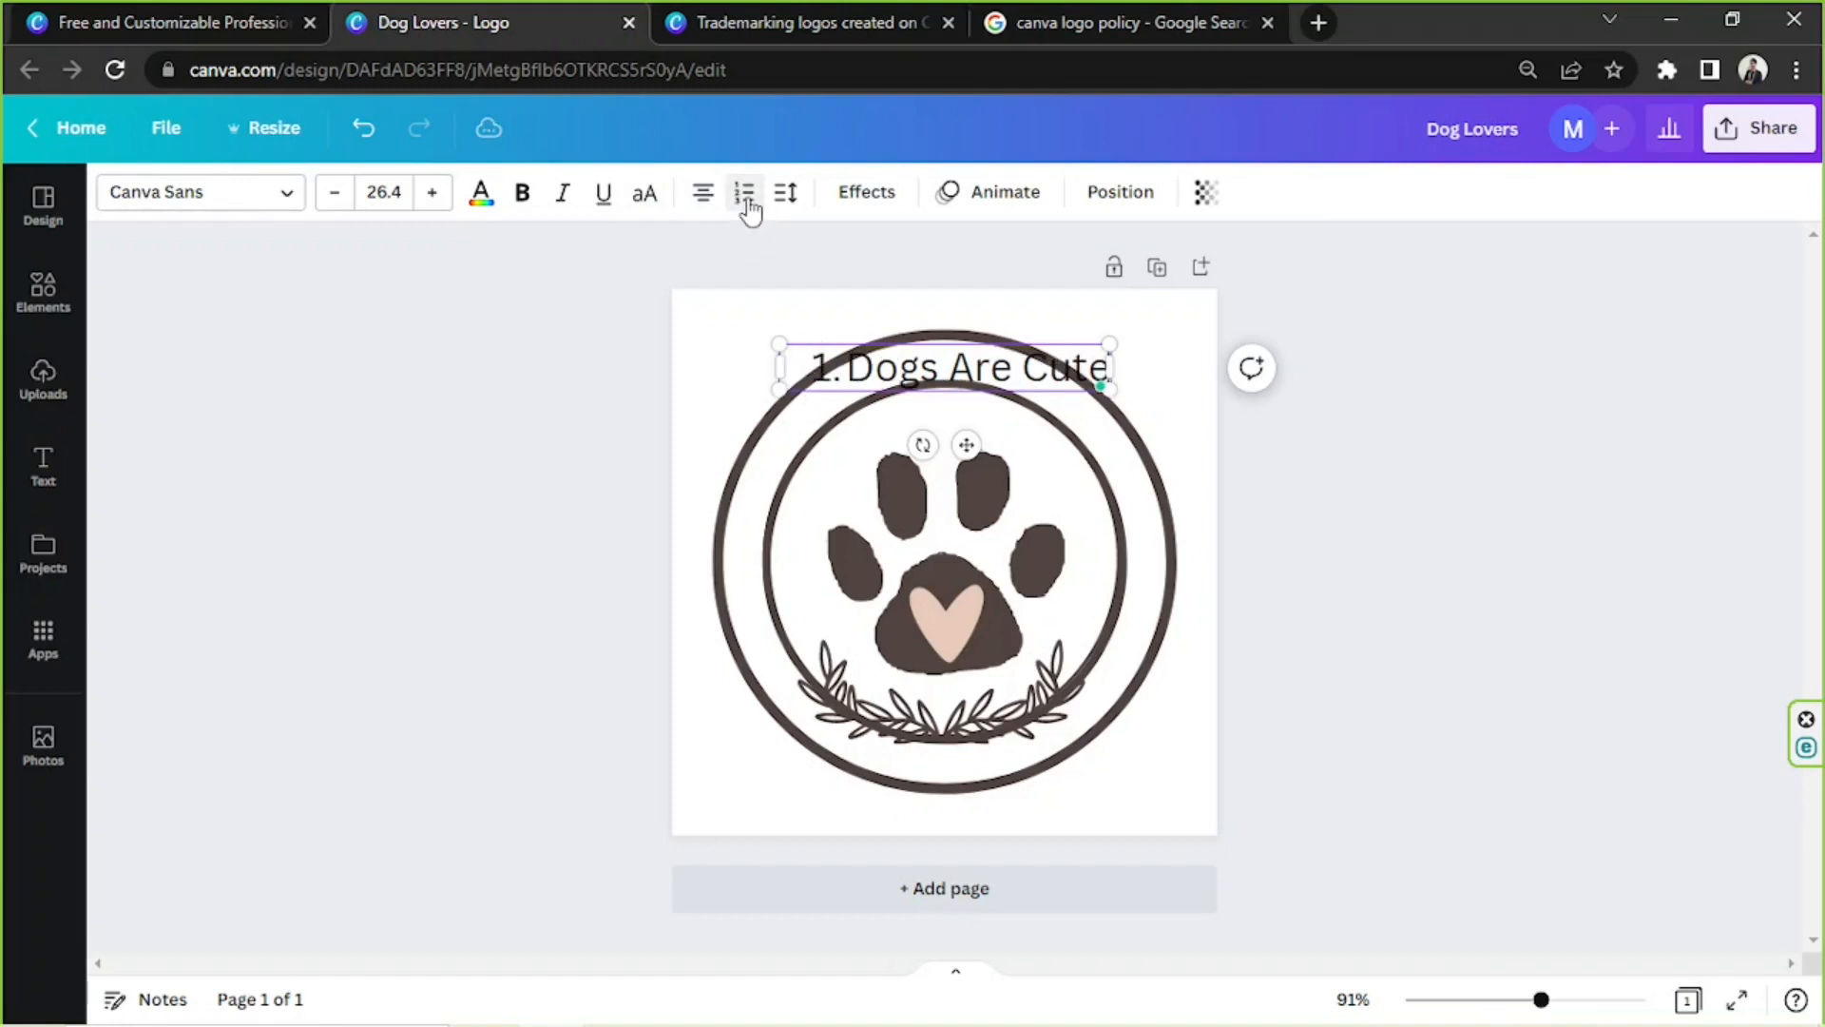
left_click(746, 202)
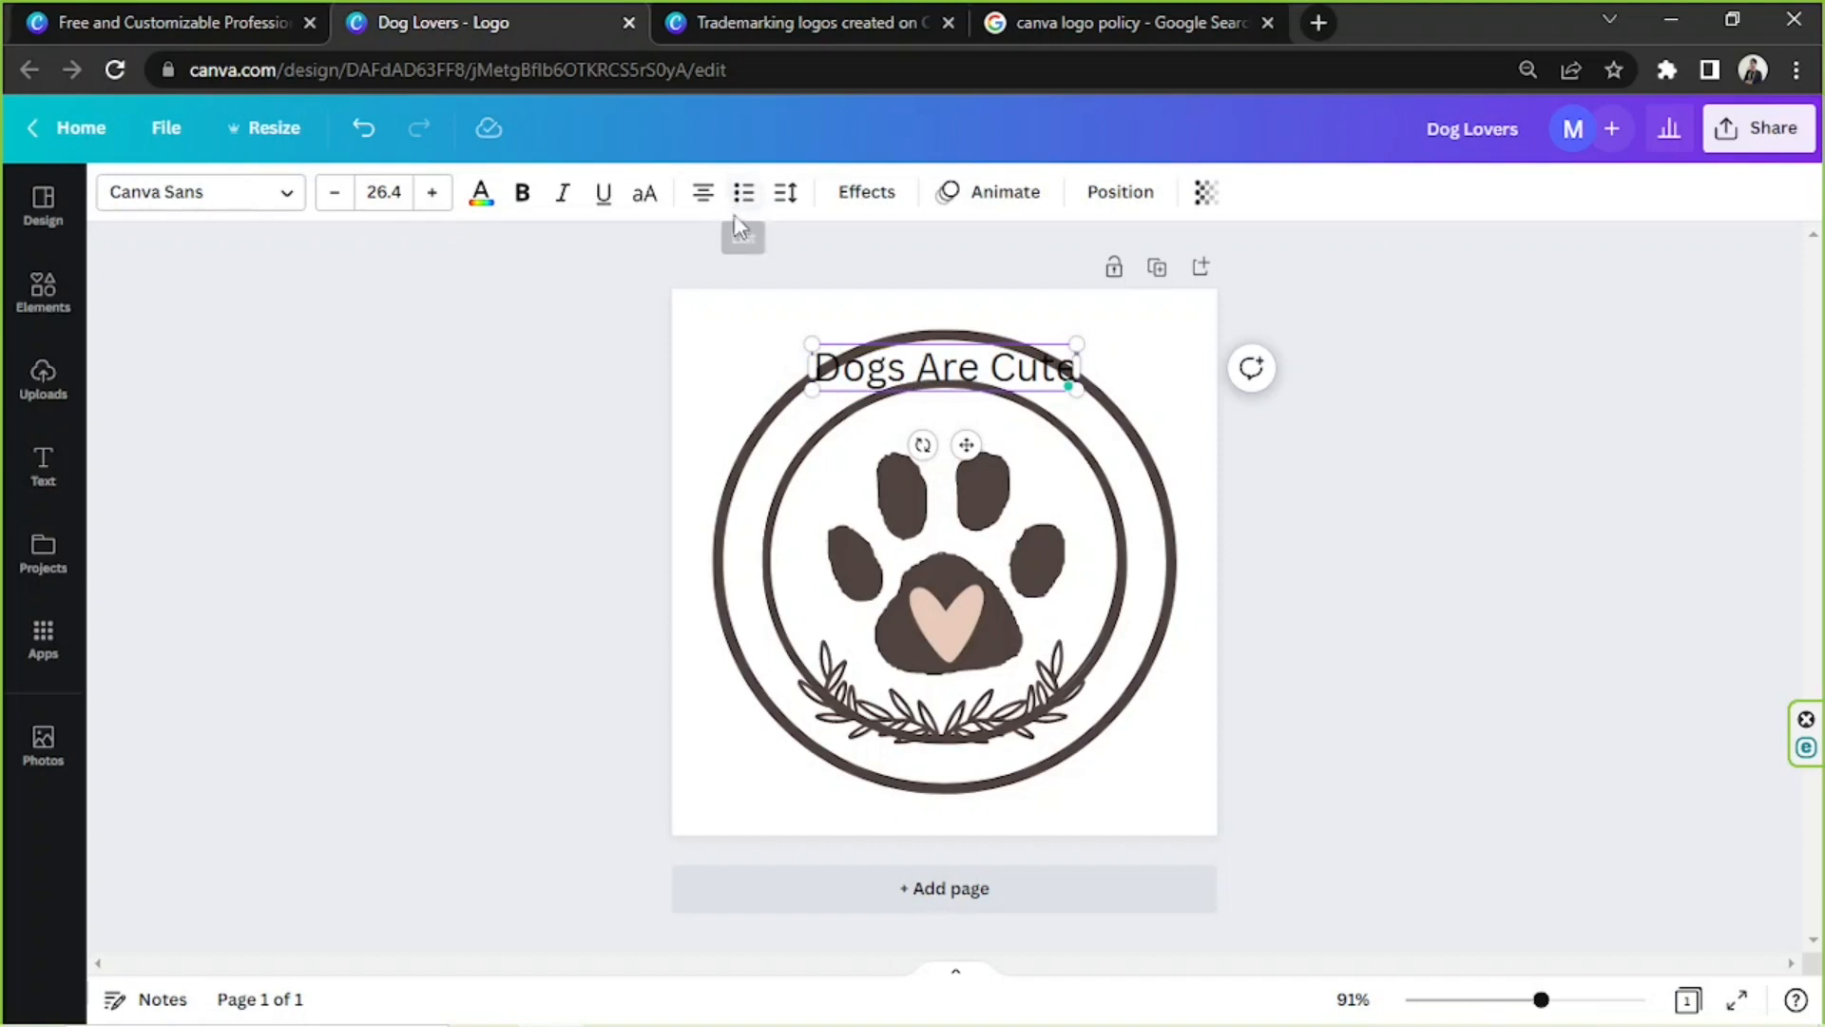
Step: Try a letter spacing of 311 on the "Dogs Are Cute" text
left_click(783, 197)
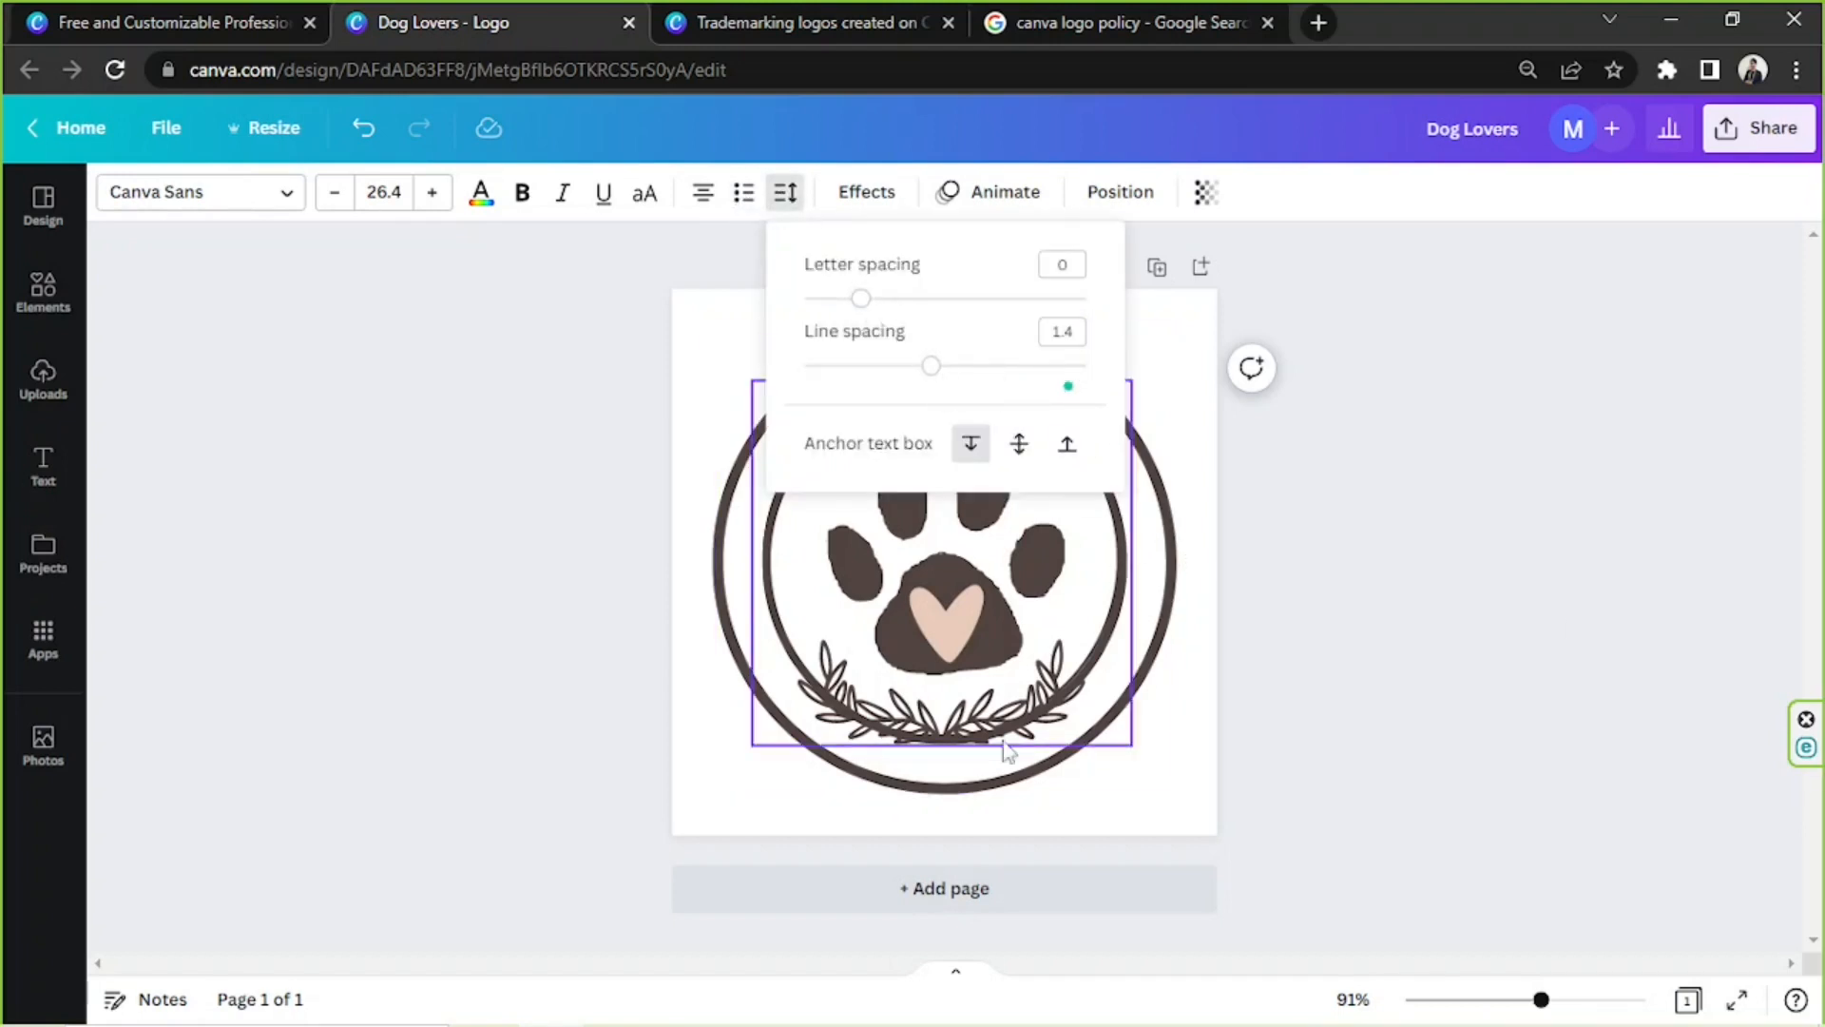
left_click_drag(1540, 1000, 1483, 999)
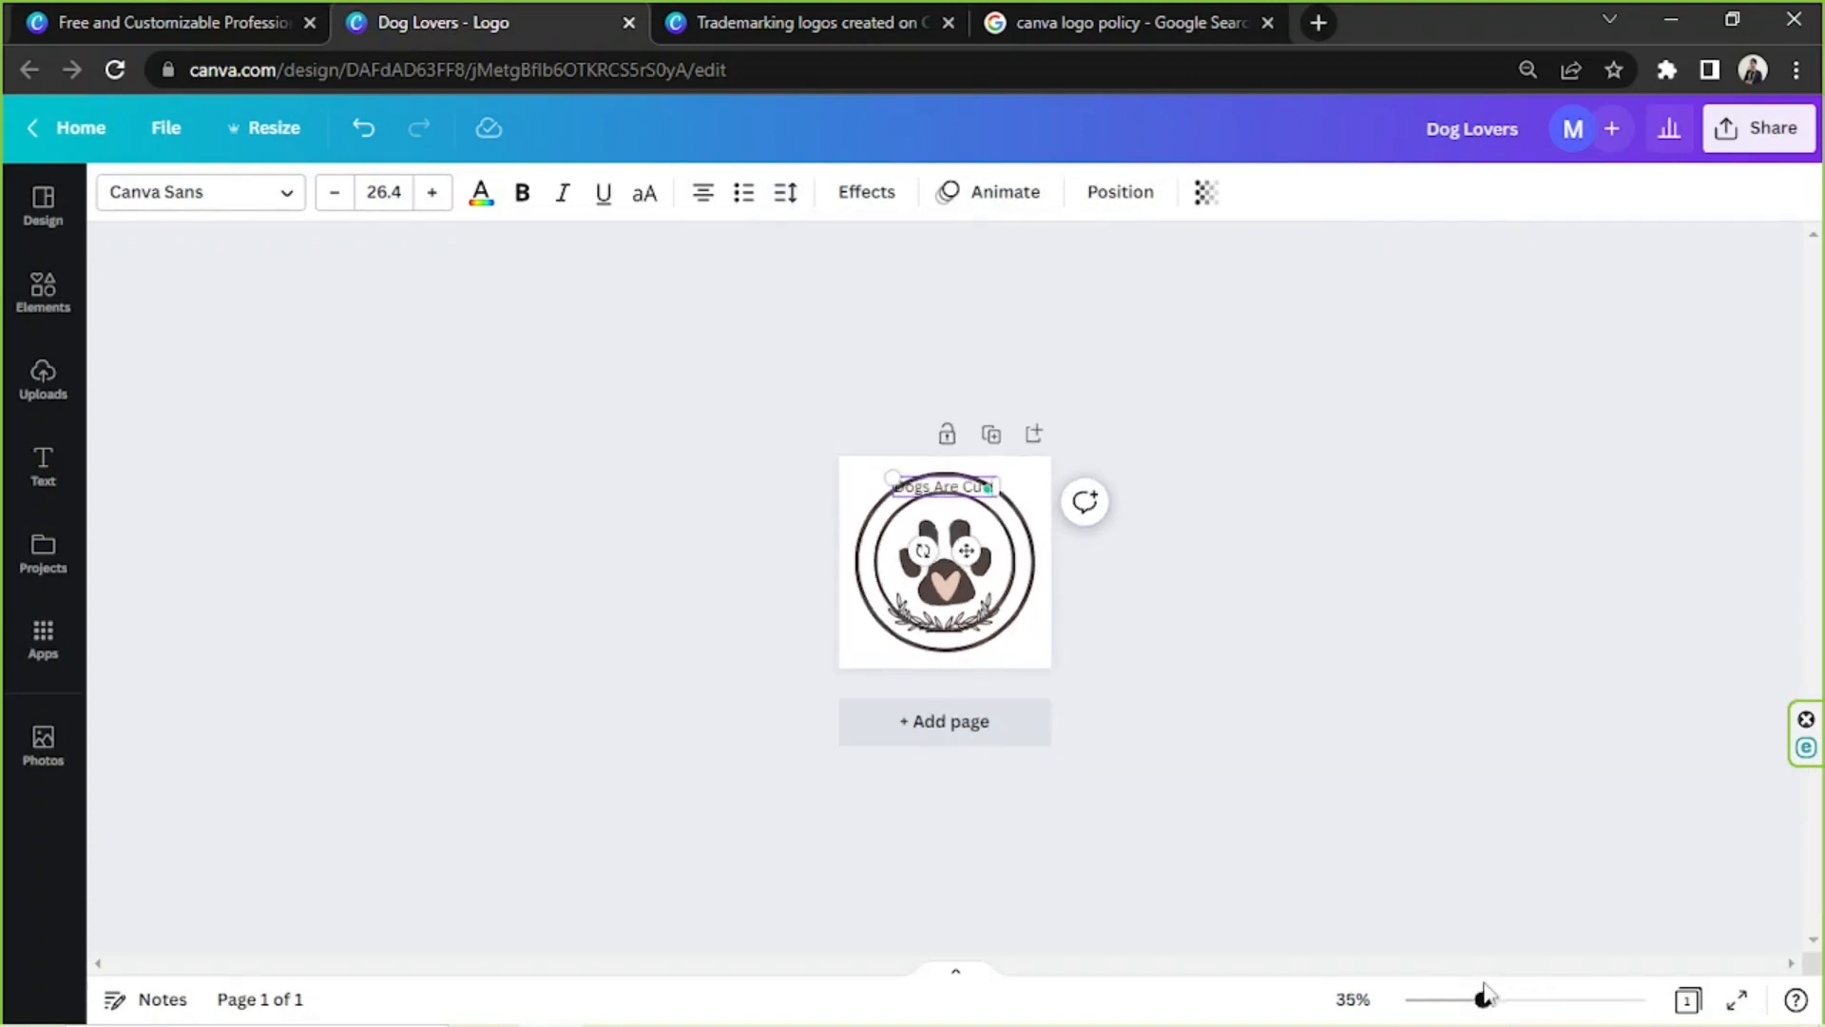
left_click(786, 195)
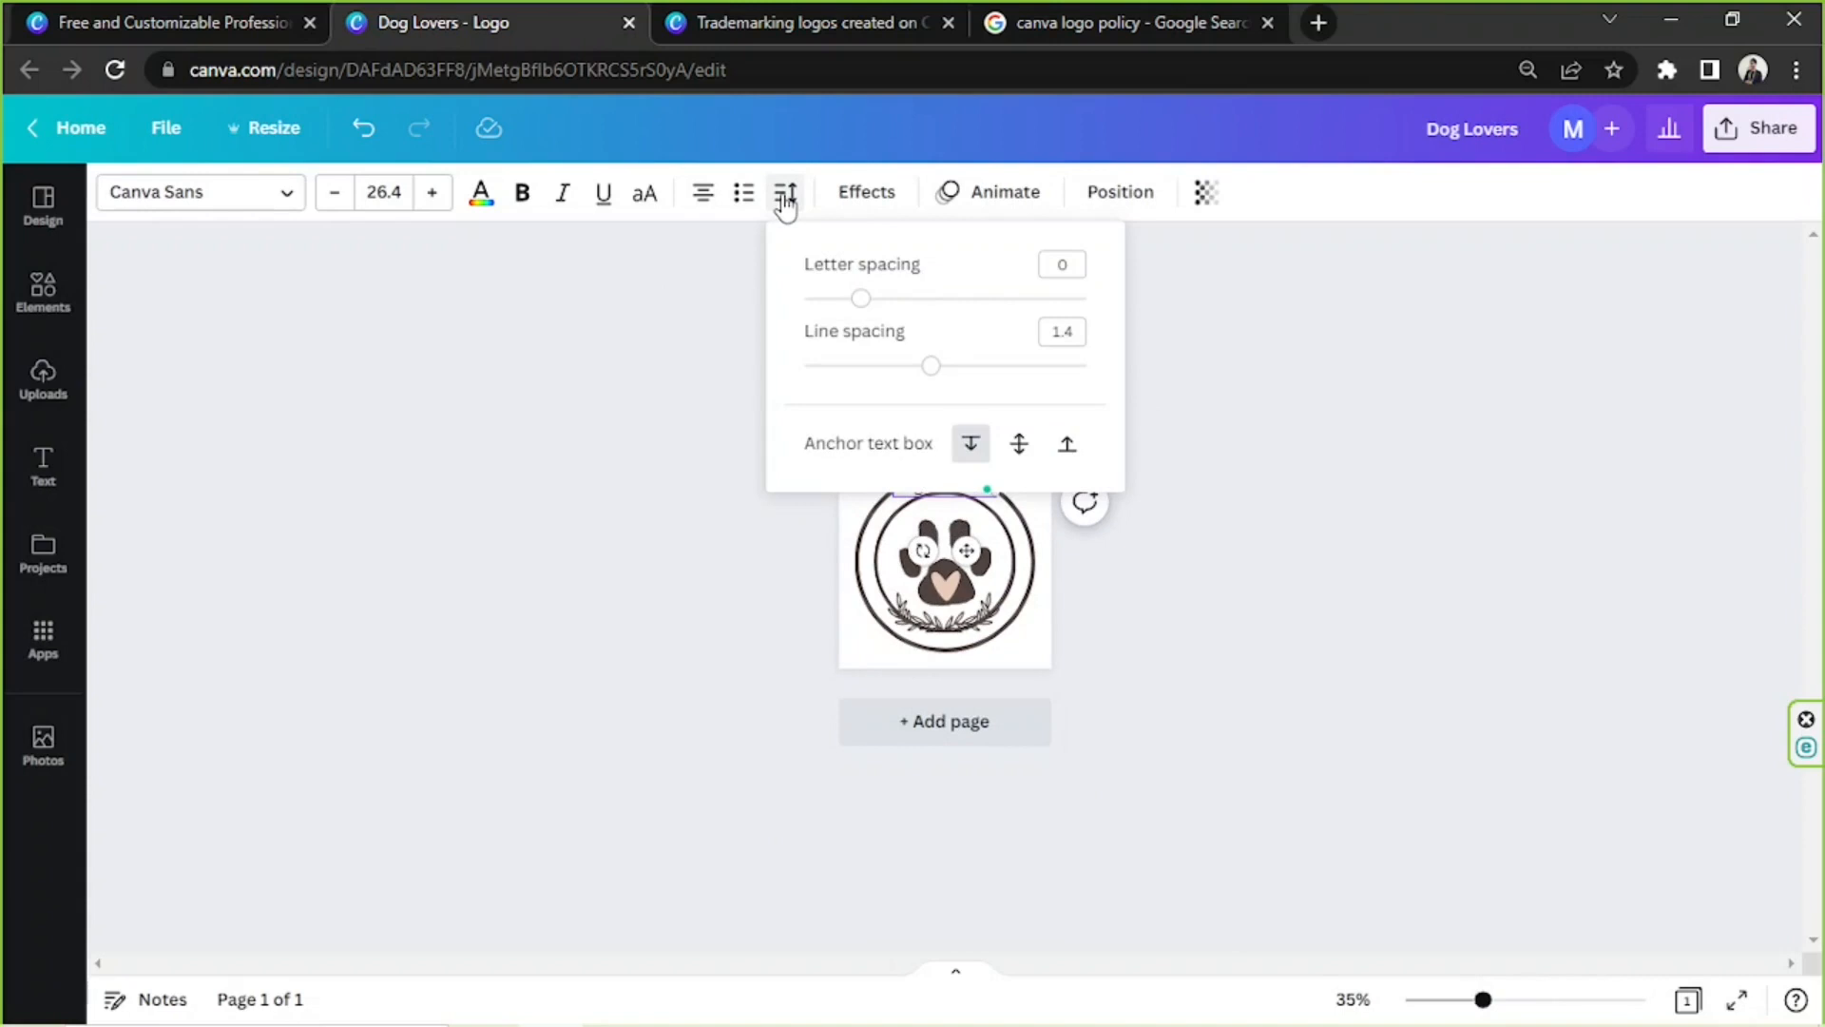
left_click_drag(863, 306, 949, 304)
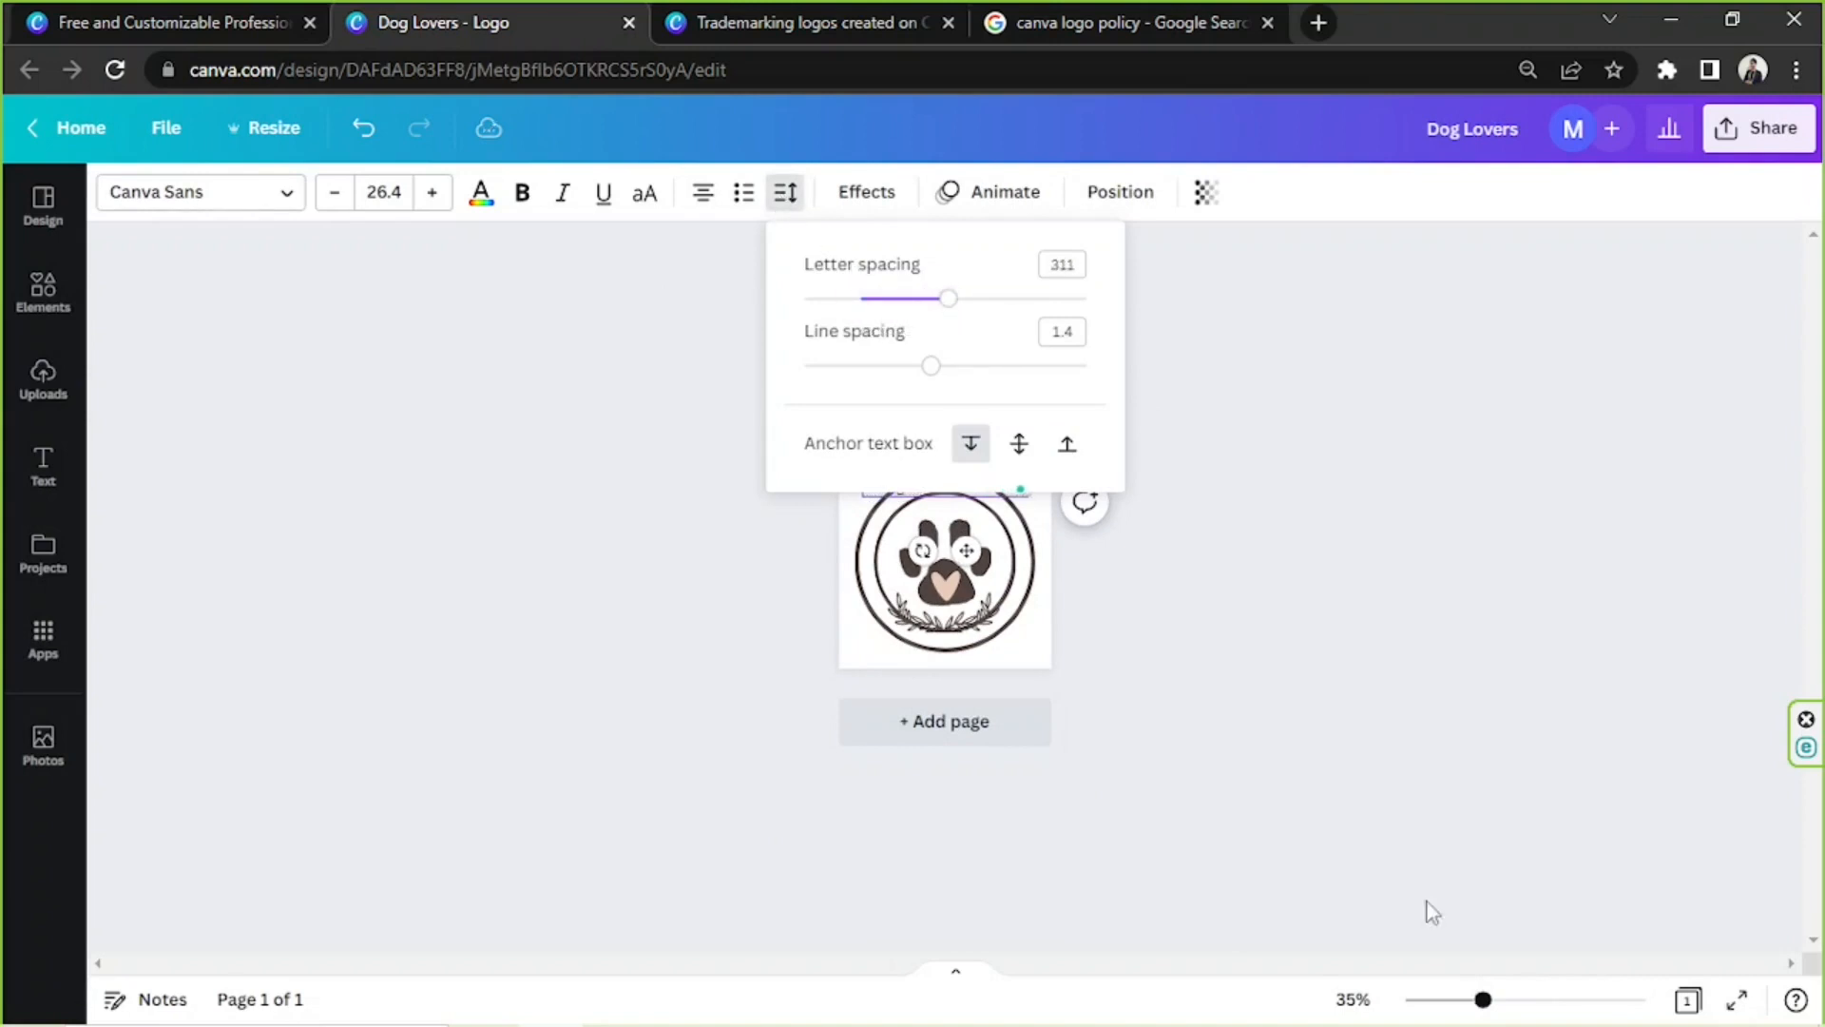
left_click(1435, 913)
left_click_drag(1482, 999, 1542, 999)
Step: Set the letter spacing of the "Dogs Are Cute" text to 117, keeping it between the rings at the top
left_click(1044, 333)
left_click(950, 364)
left_click(944, 366)
left_click(942, 364)
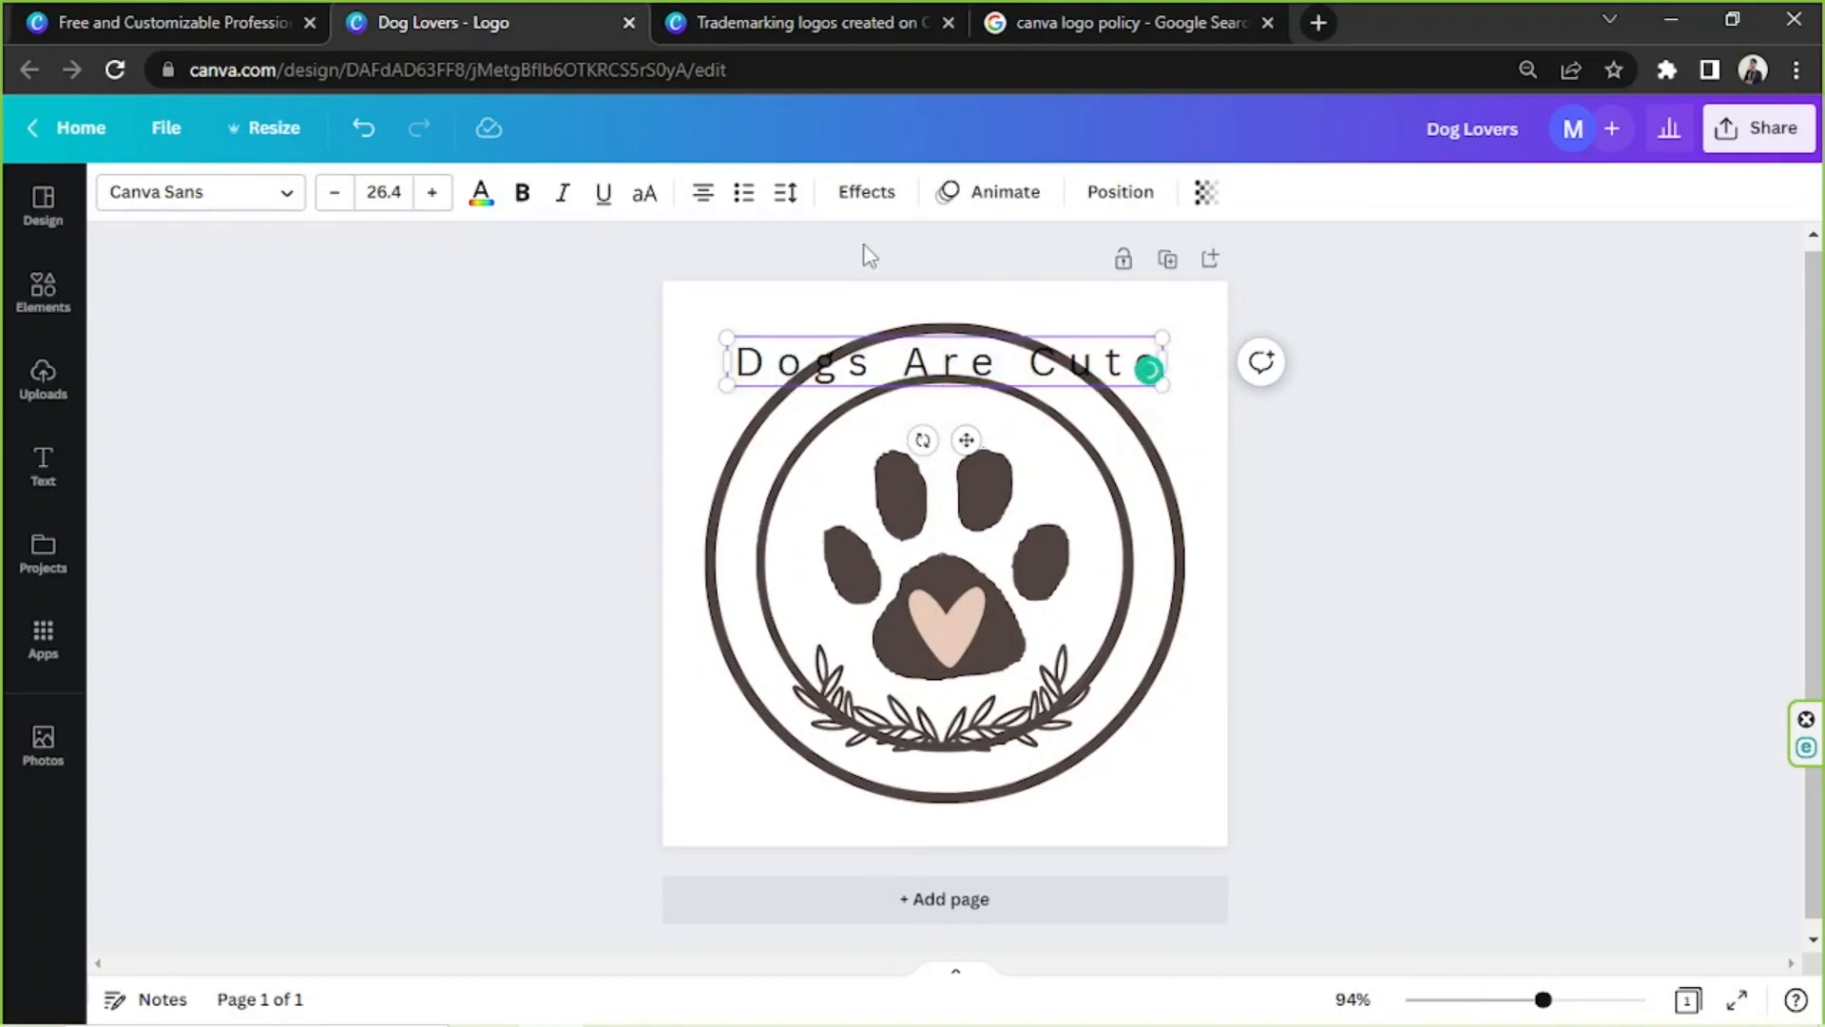
left_click(787, 198)
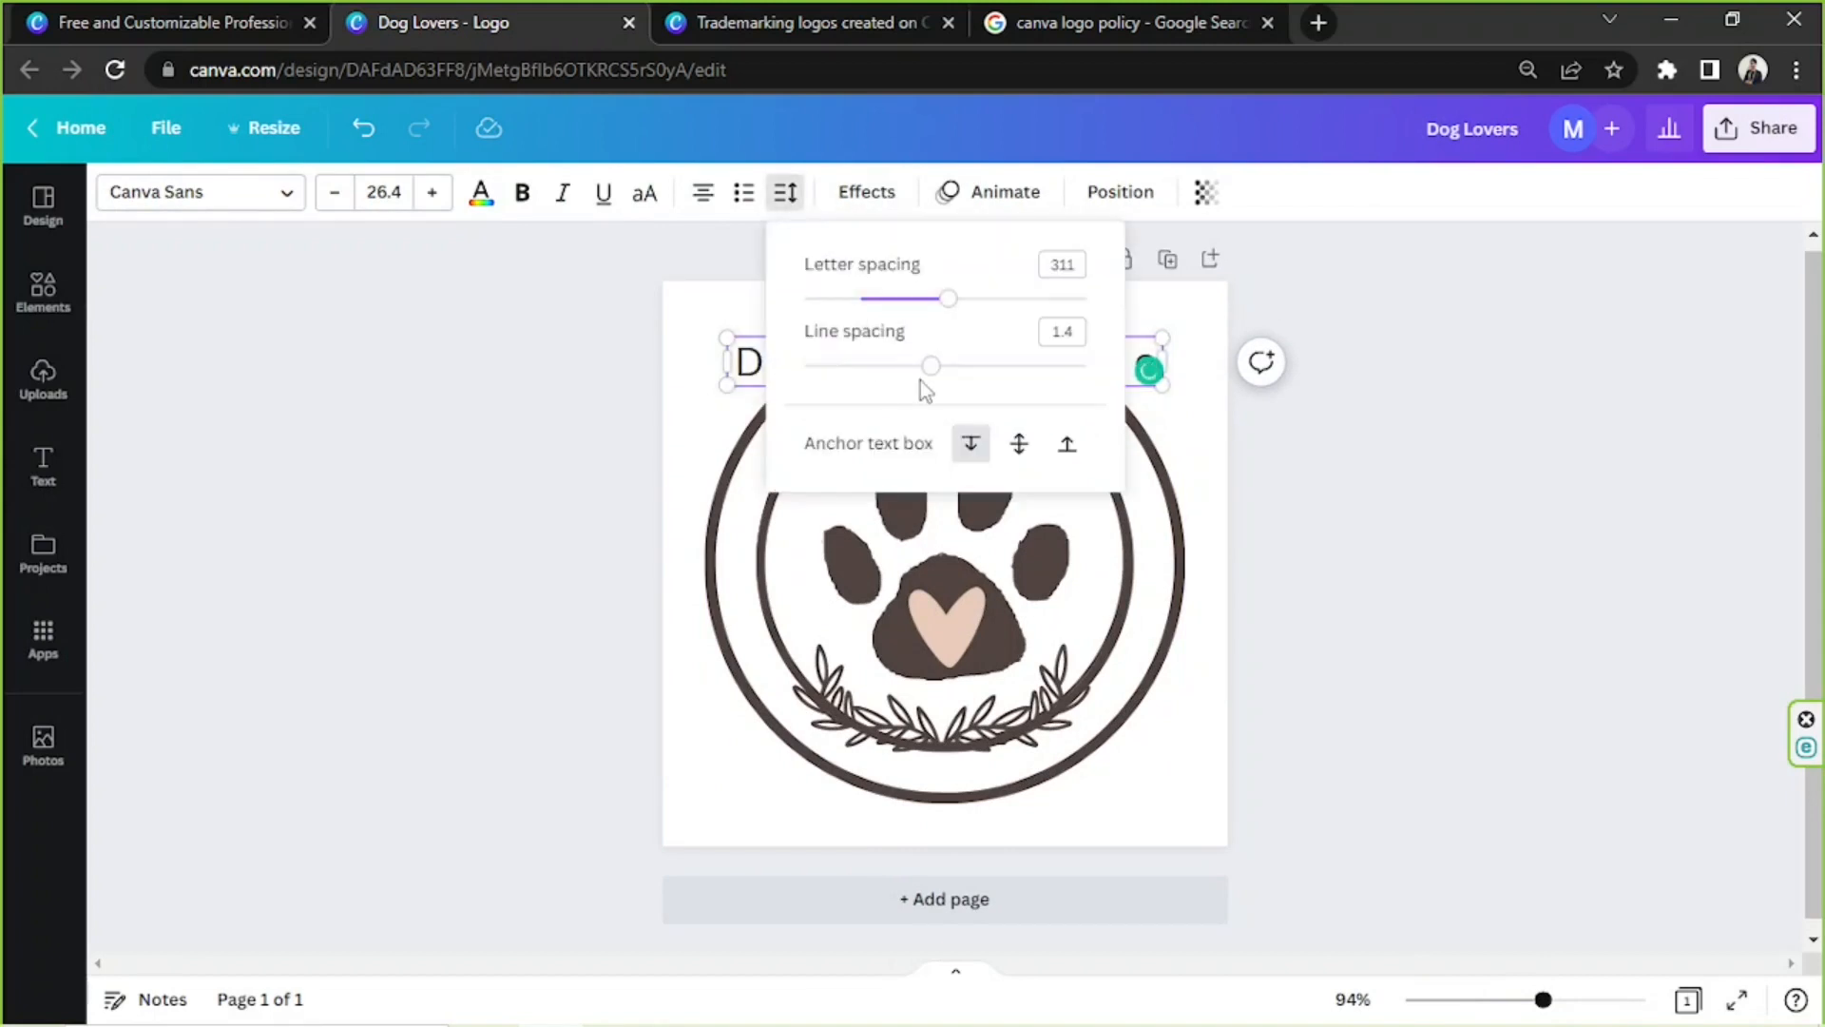
left_click_drag(949, 298, 893, 305)
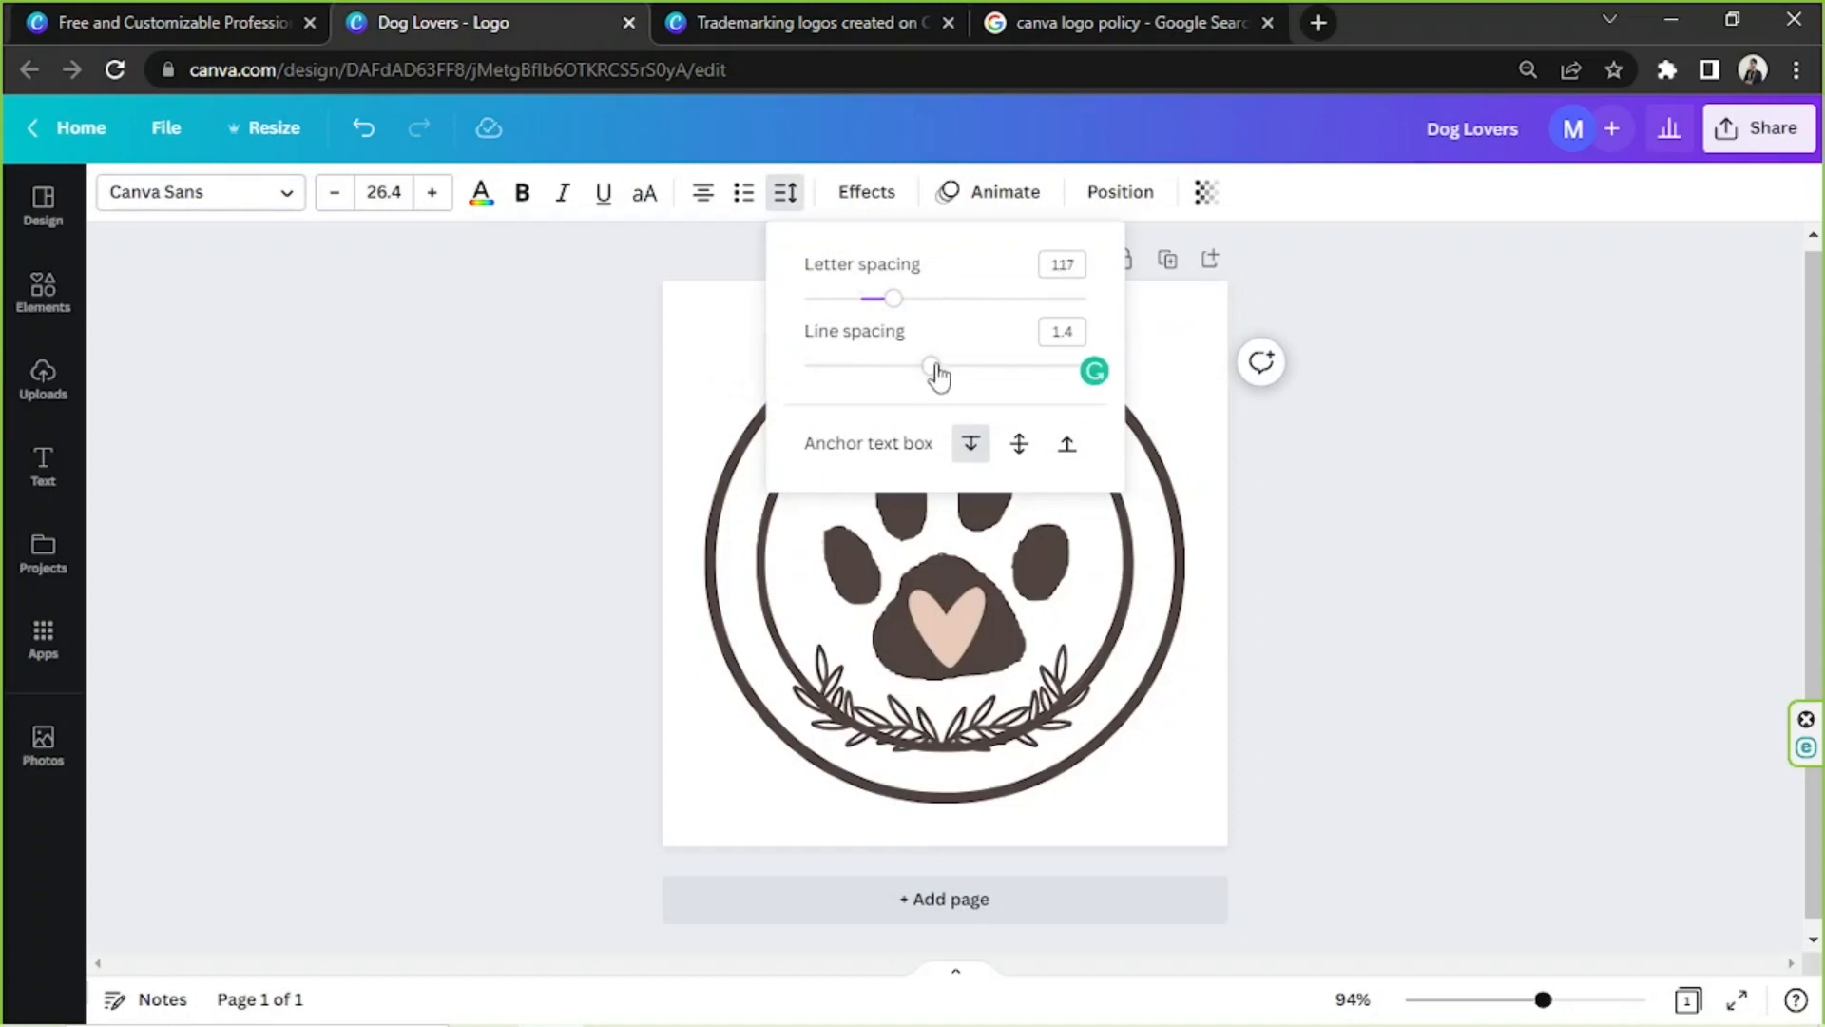
left_click(1407, 431)
left_click_drag(1025, 388, 1030, 386)
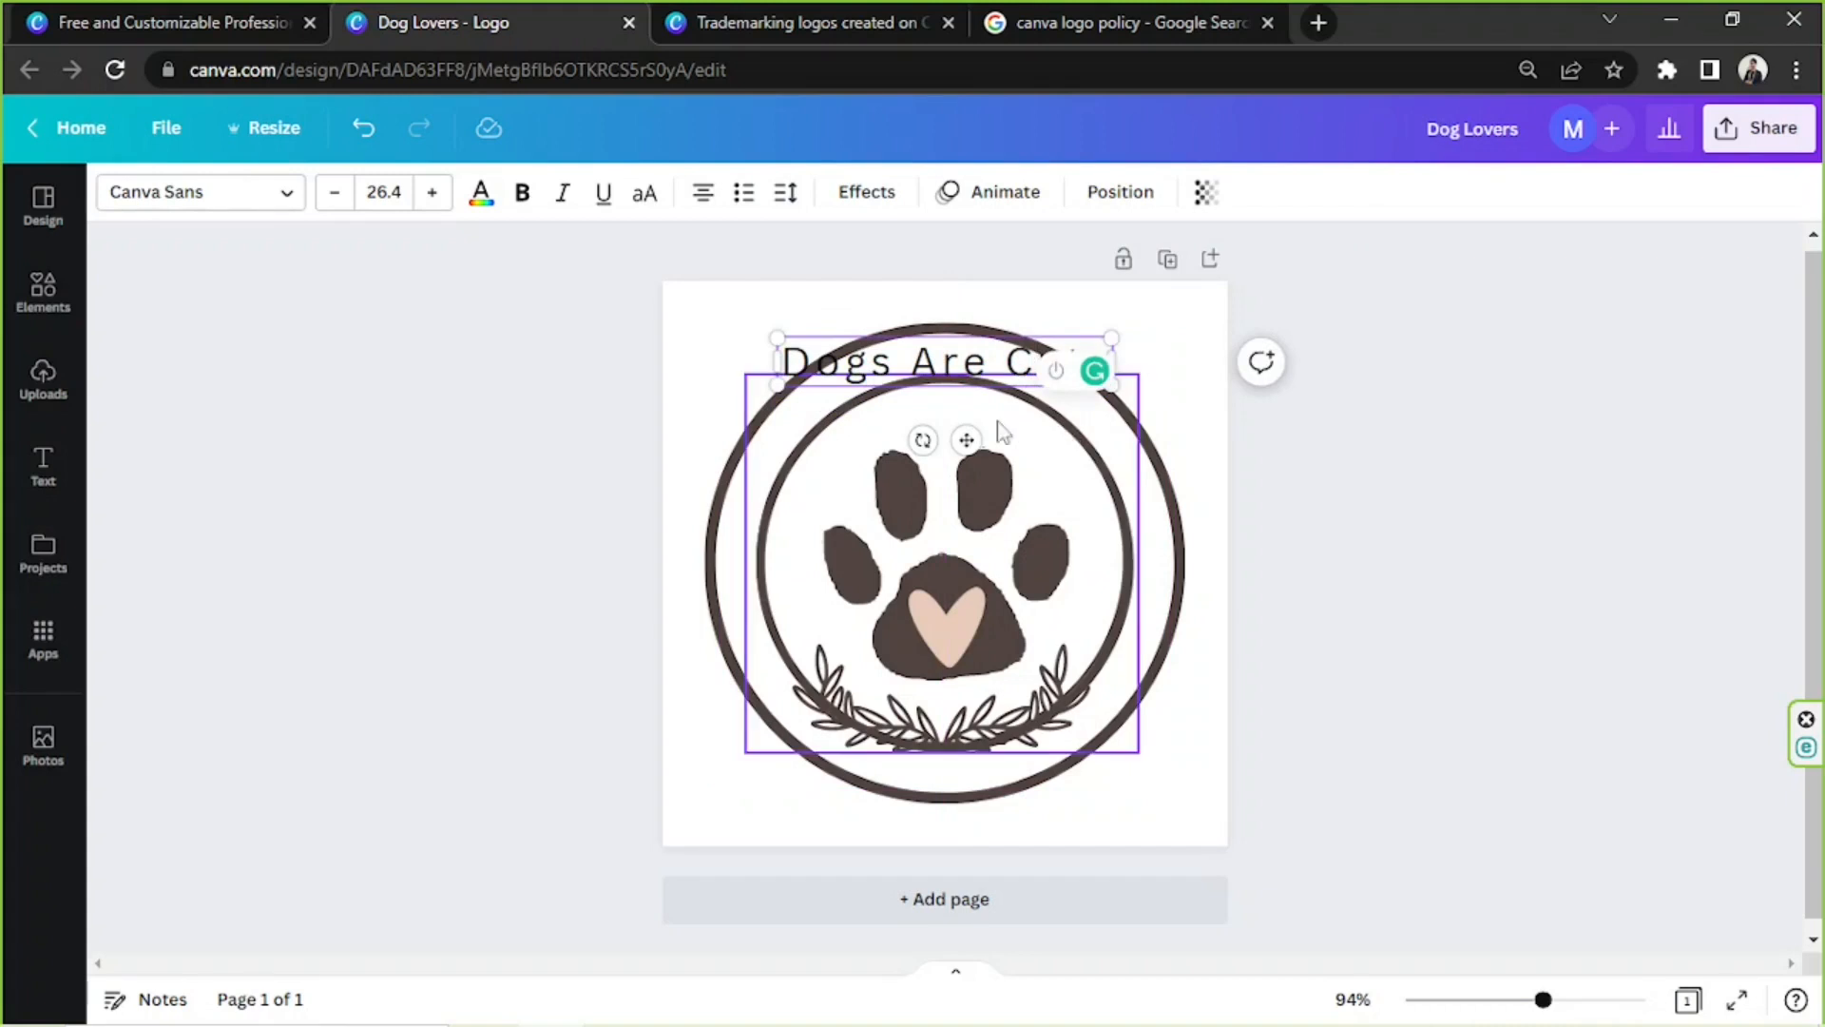
Step: Try the Shadow, Lift and Hollow effects on the "Dogs Are Cute" text
left_click(875, 194)
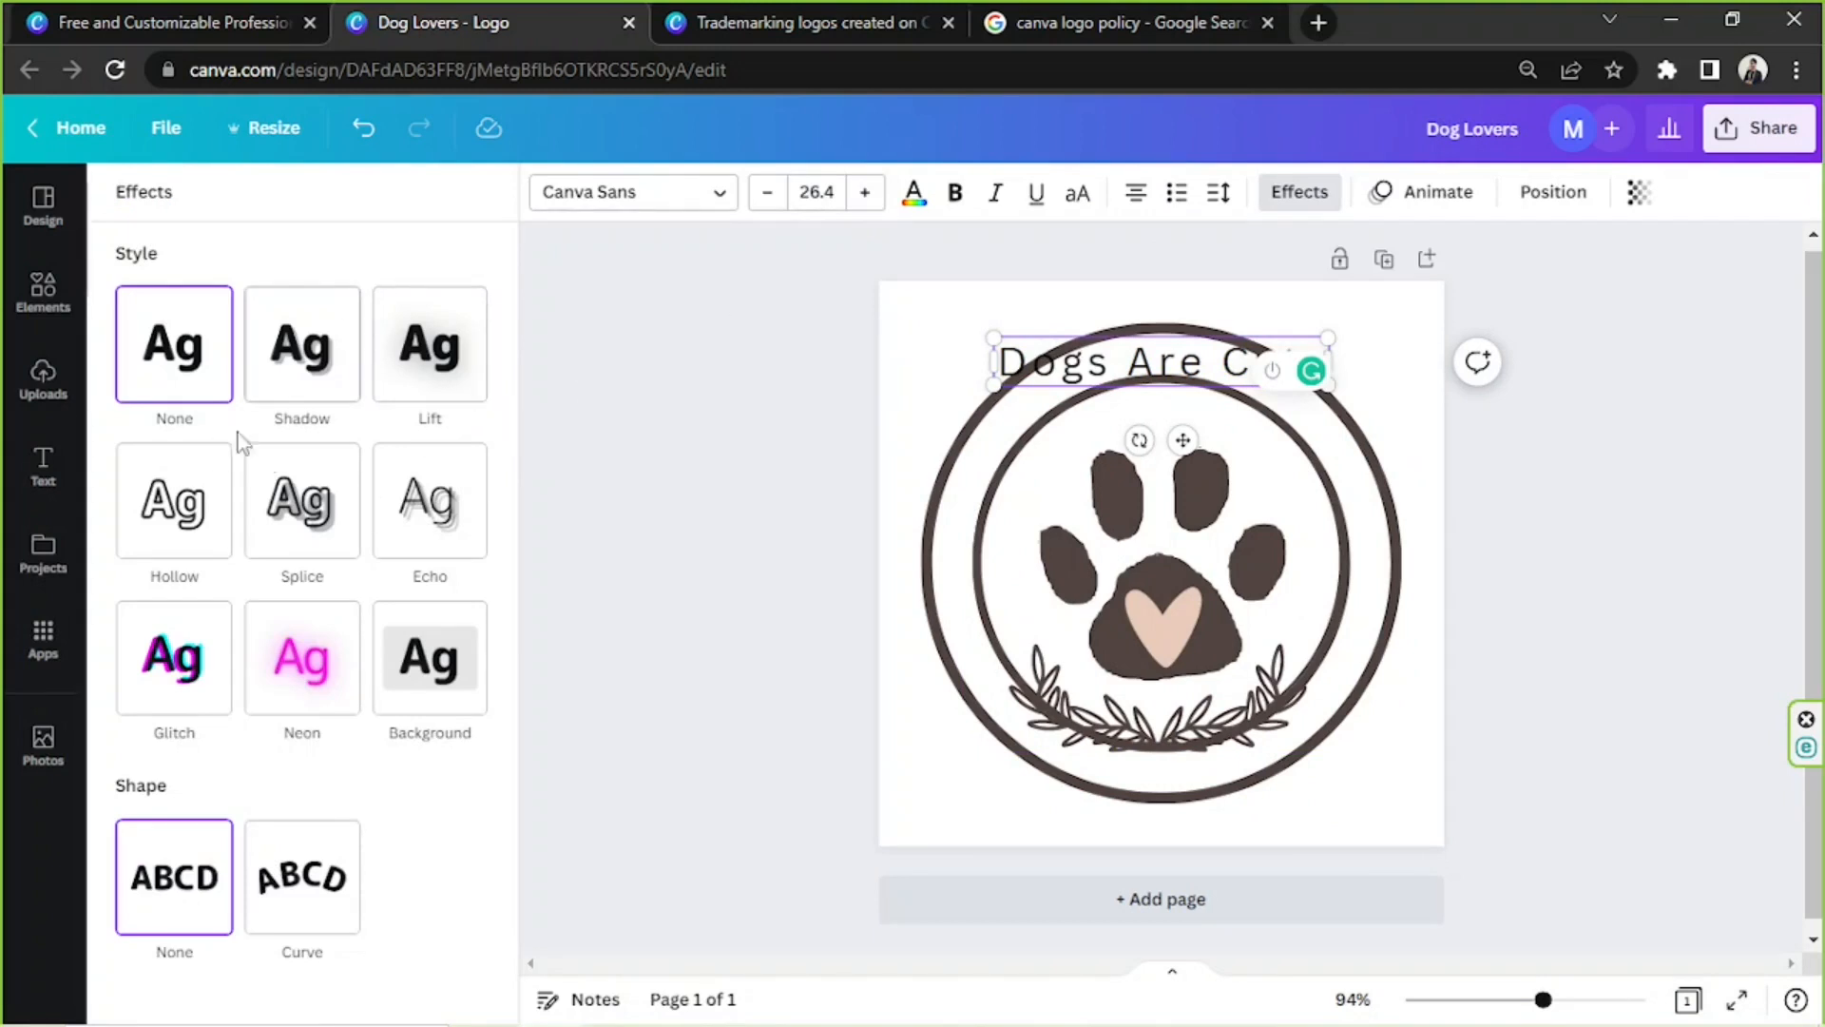
left_click(316, 381)
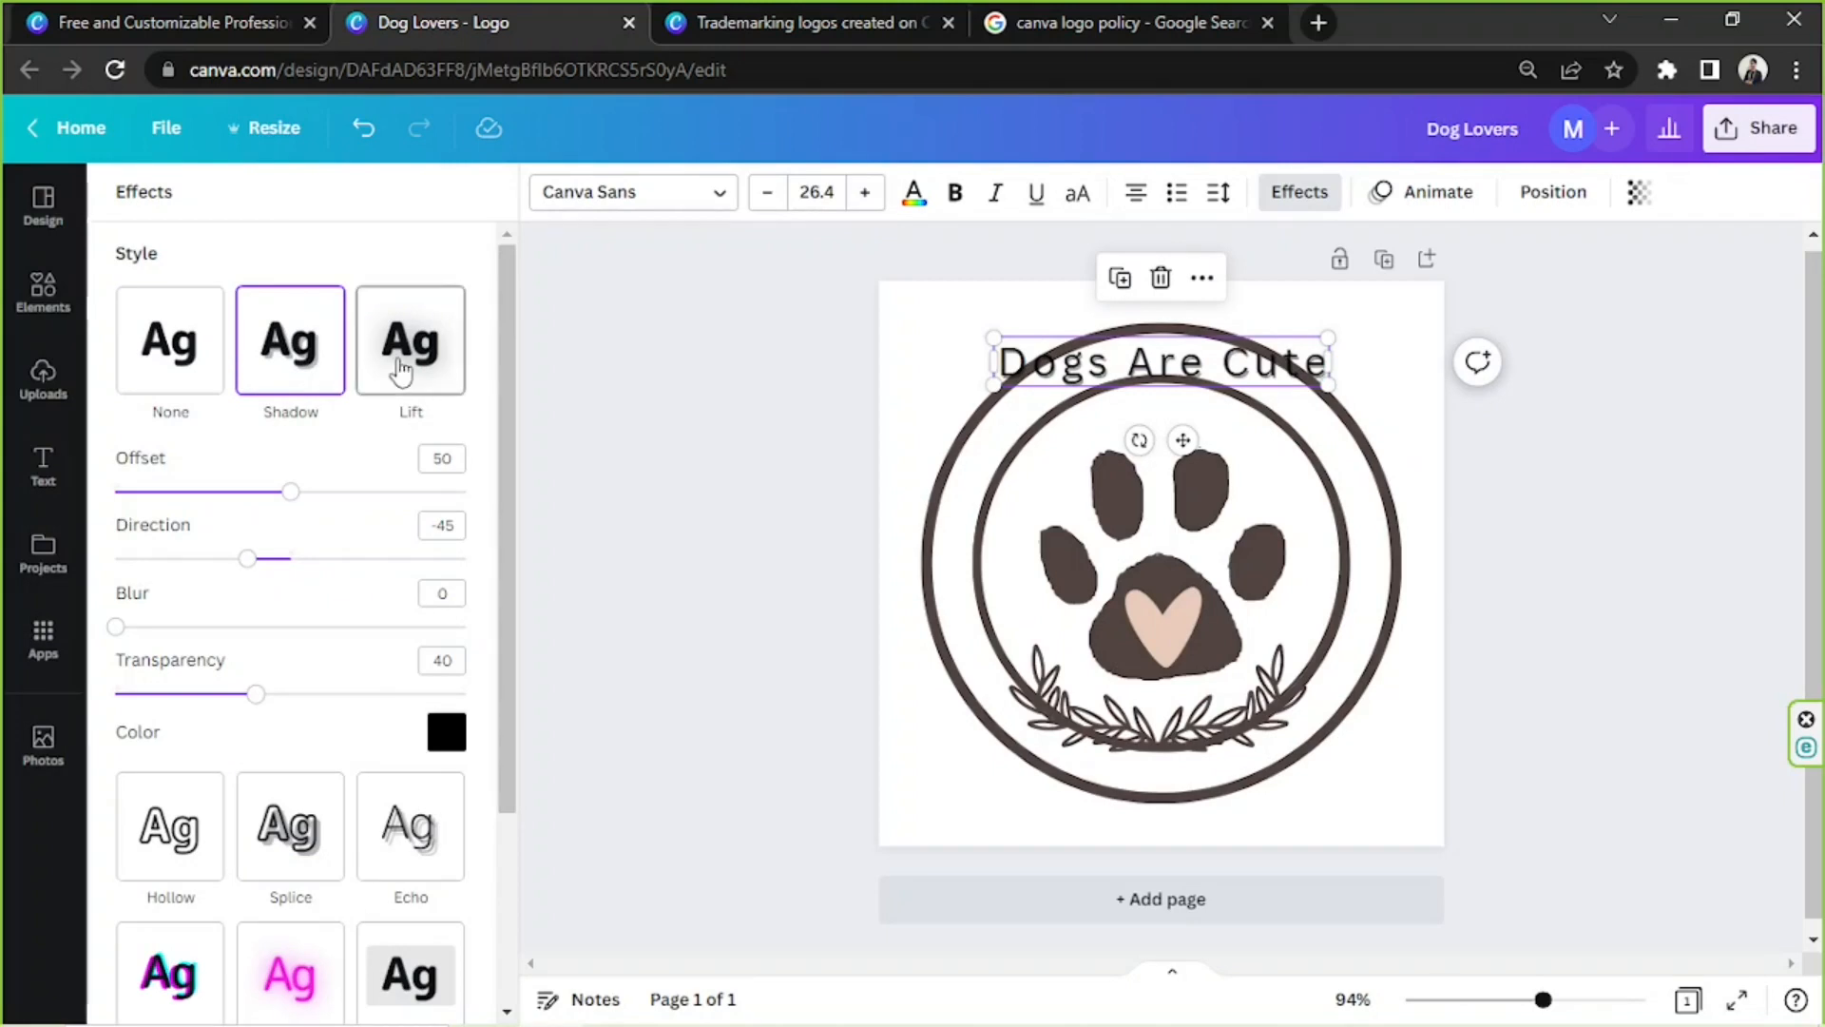
left_click(397, 370)
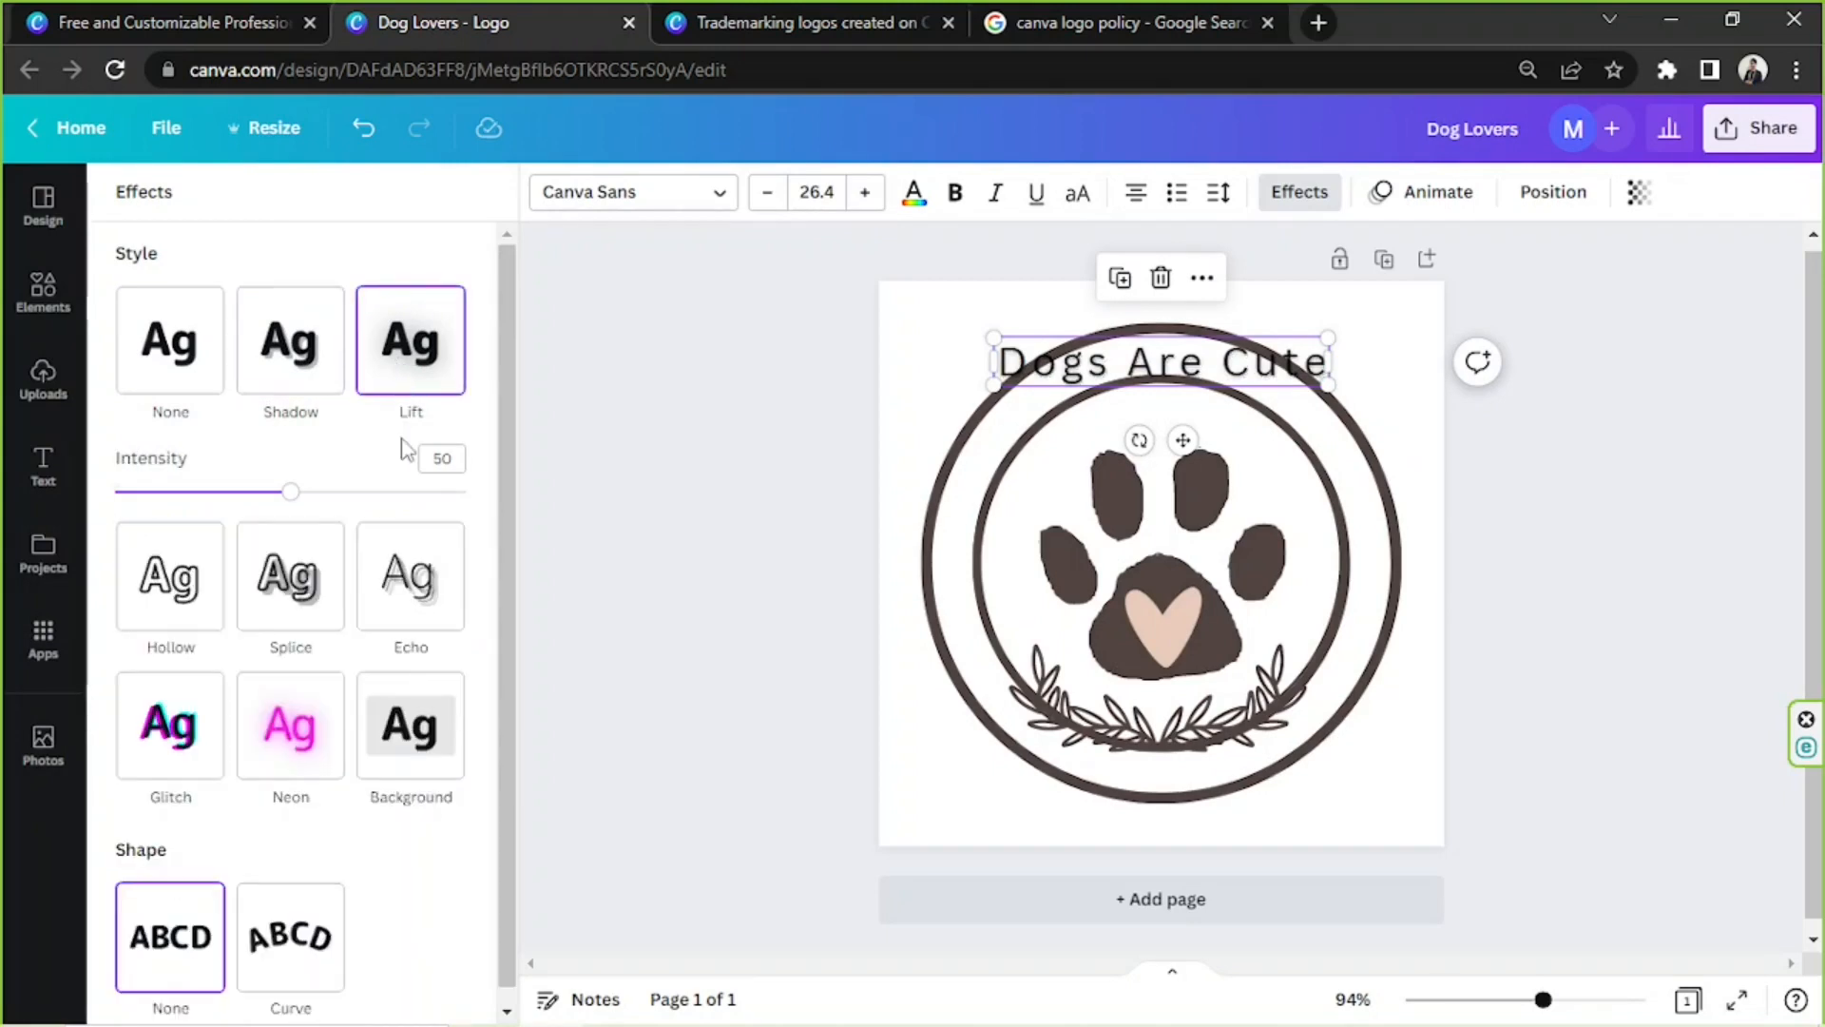
left_click(169, 580)
Step: Try the Splice effect with thickness 64, offset 23 and direction -60, then restore the text to no style effect
left_click(297, 488)
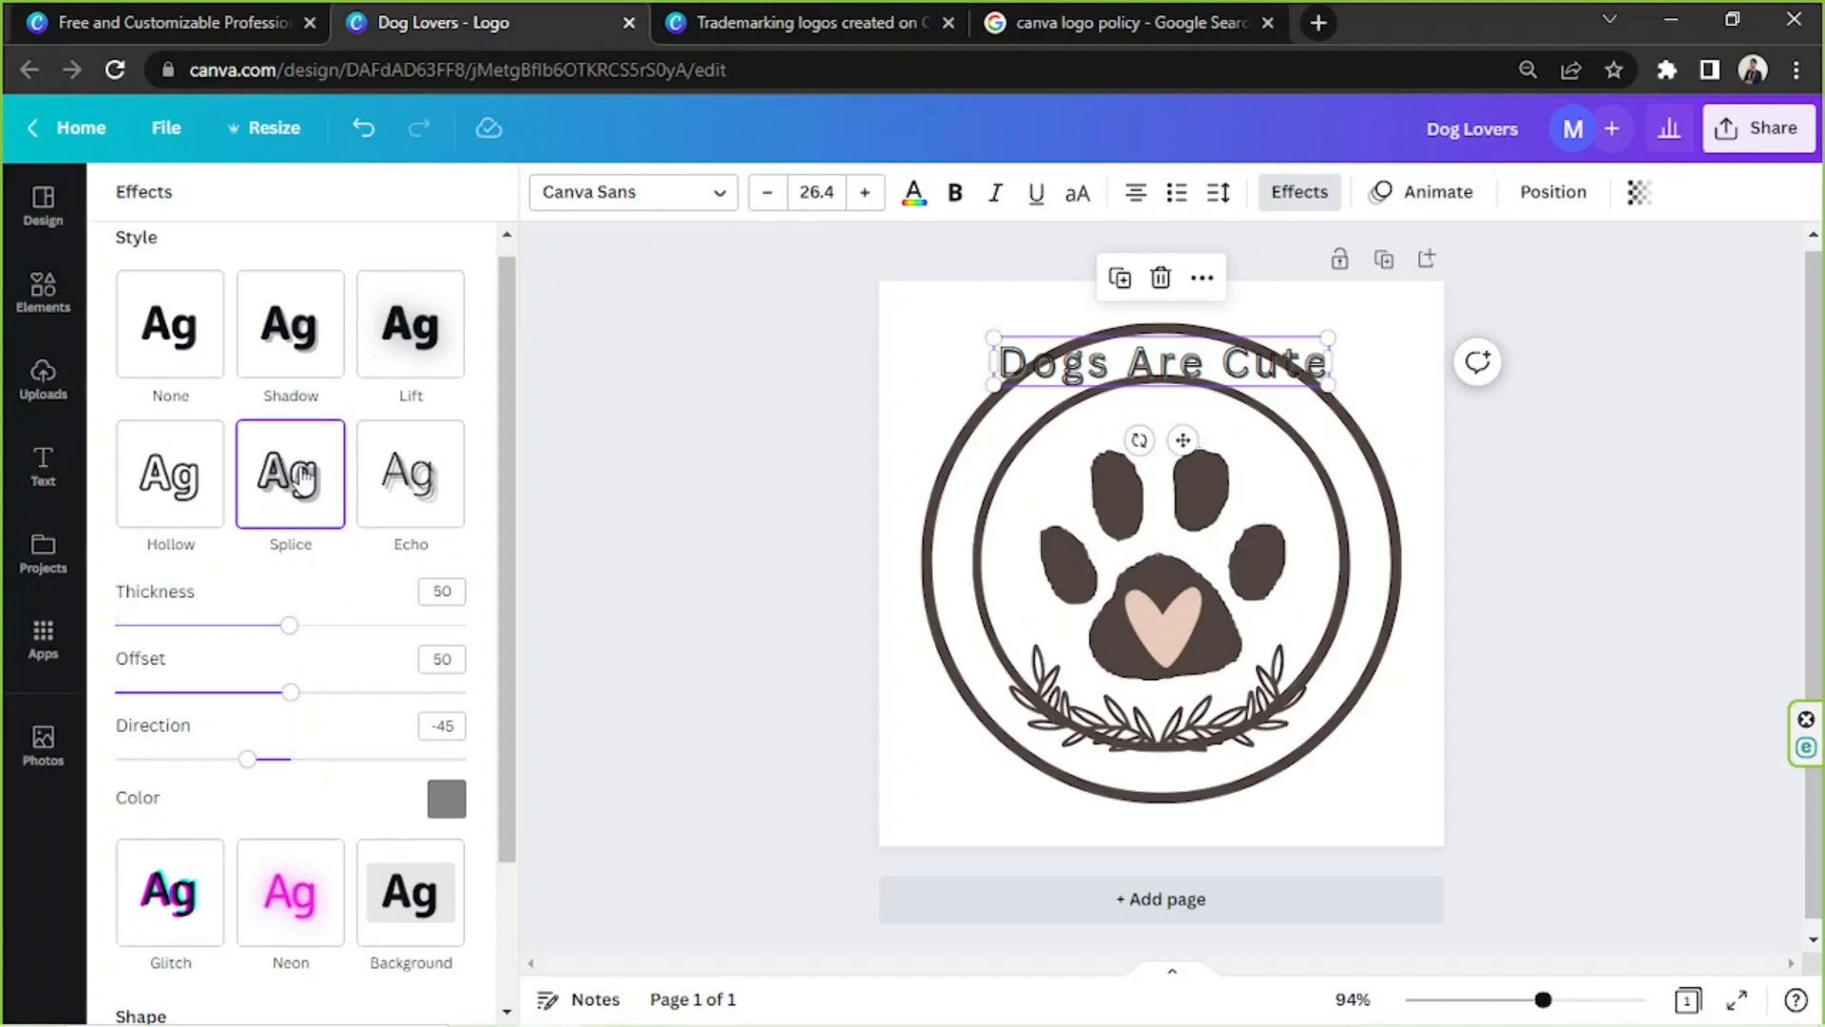
left_click_drag(290, 635, 338, 625)
left_click_drag(290, 692, 197, 694)
mouse_move(247, 758)
left_mouse_down()
mouse_move(367, 757)
mouse_move(260, 739)
mouse_move(232, 758)
left_mouse_up()
scroll(361, 585, "down", 2)
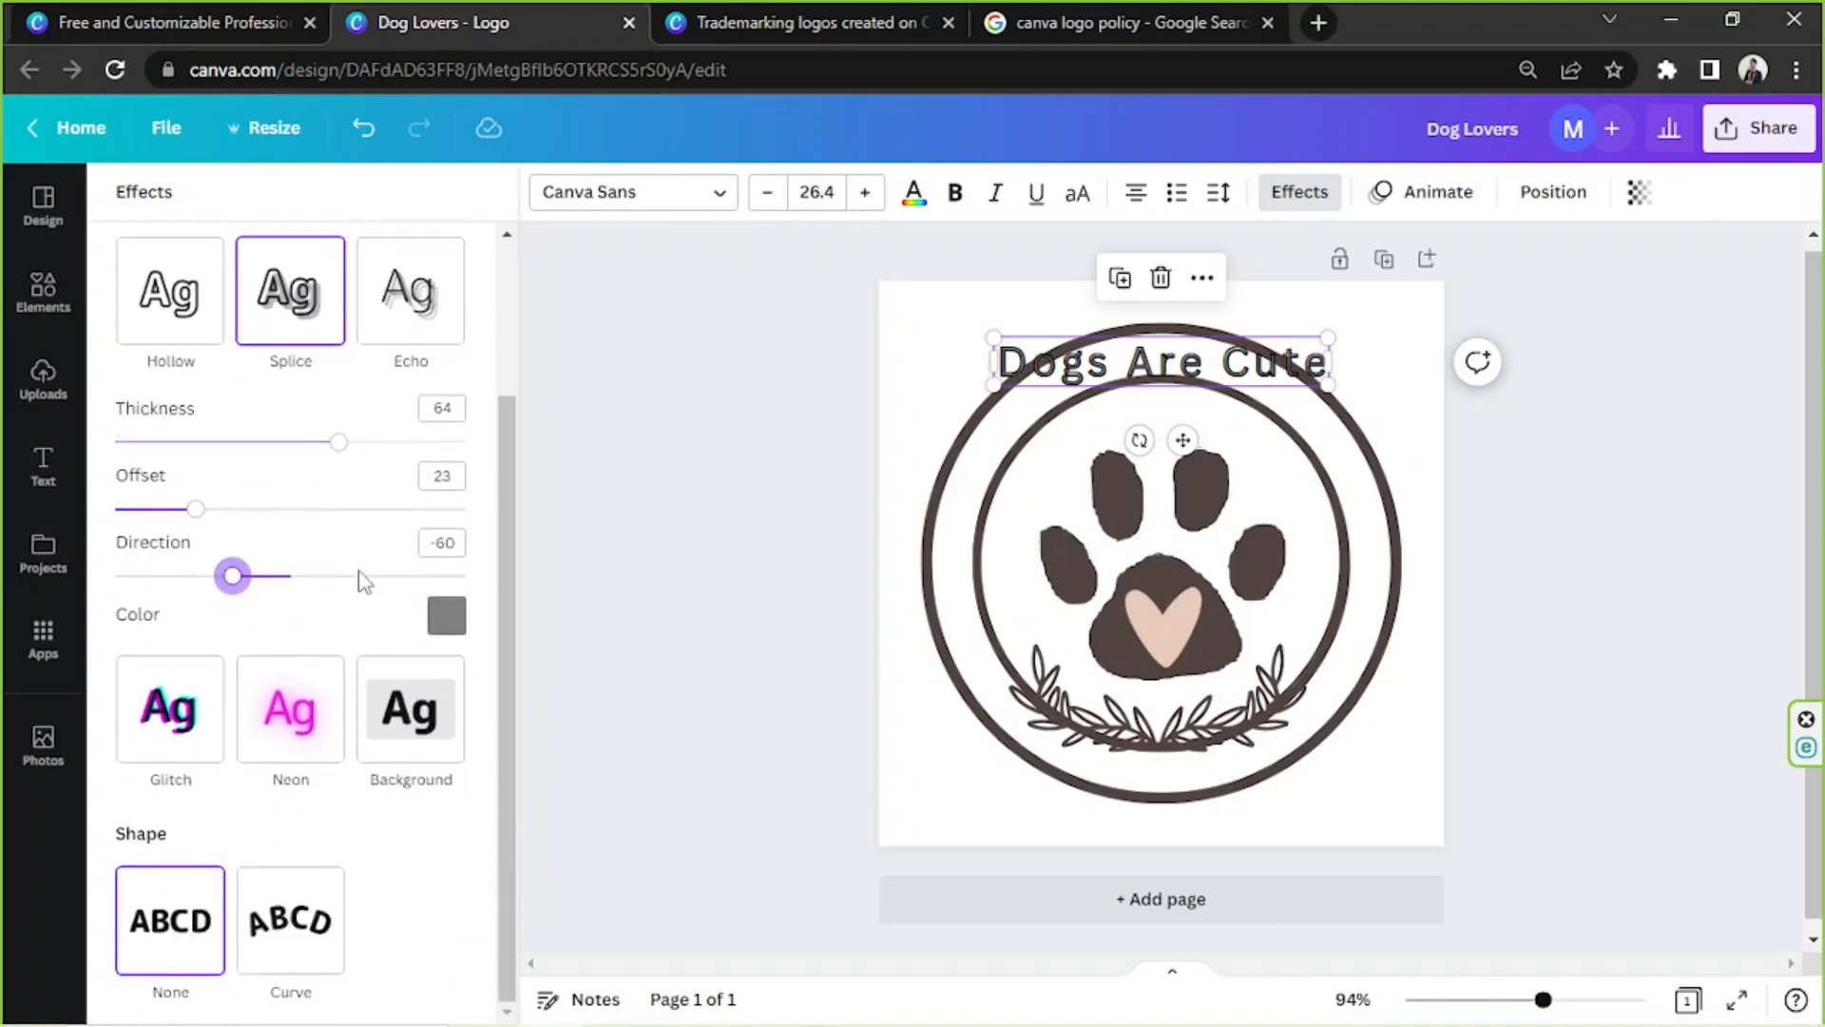
scroll(386, 529, "up", 2)
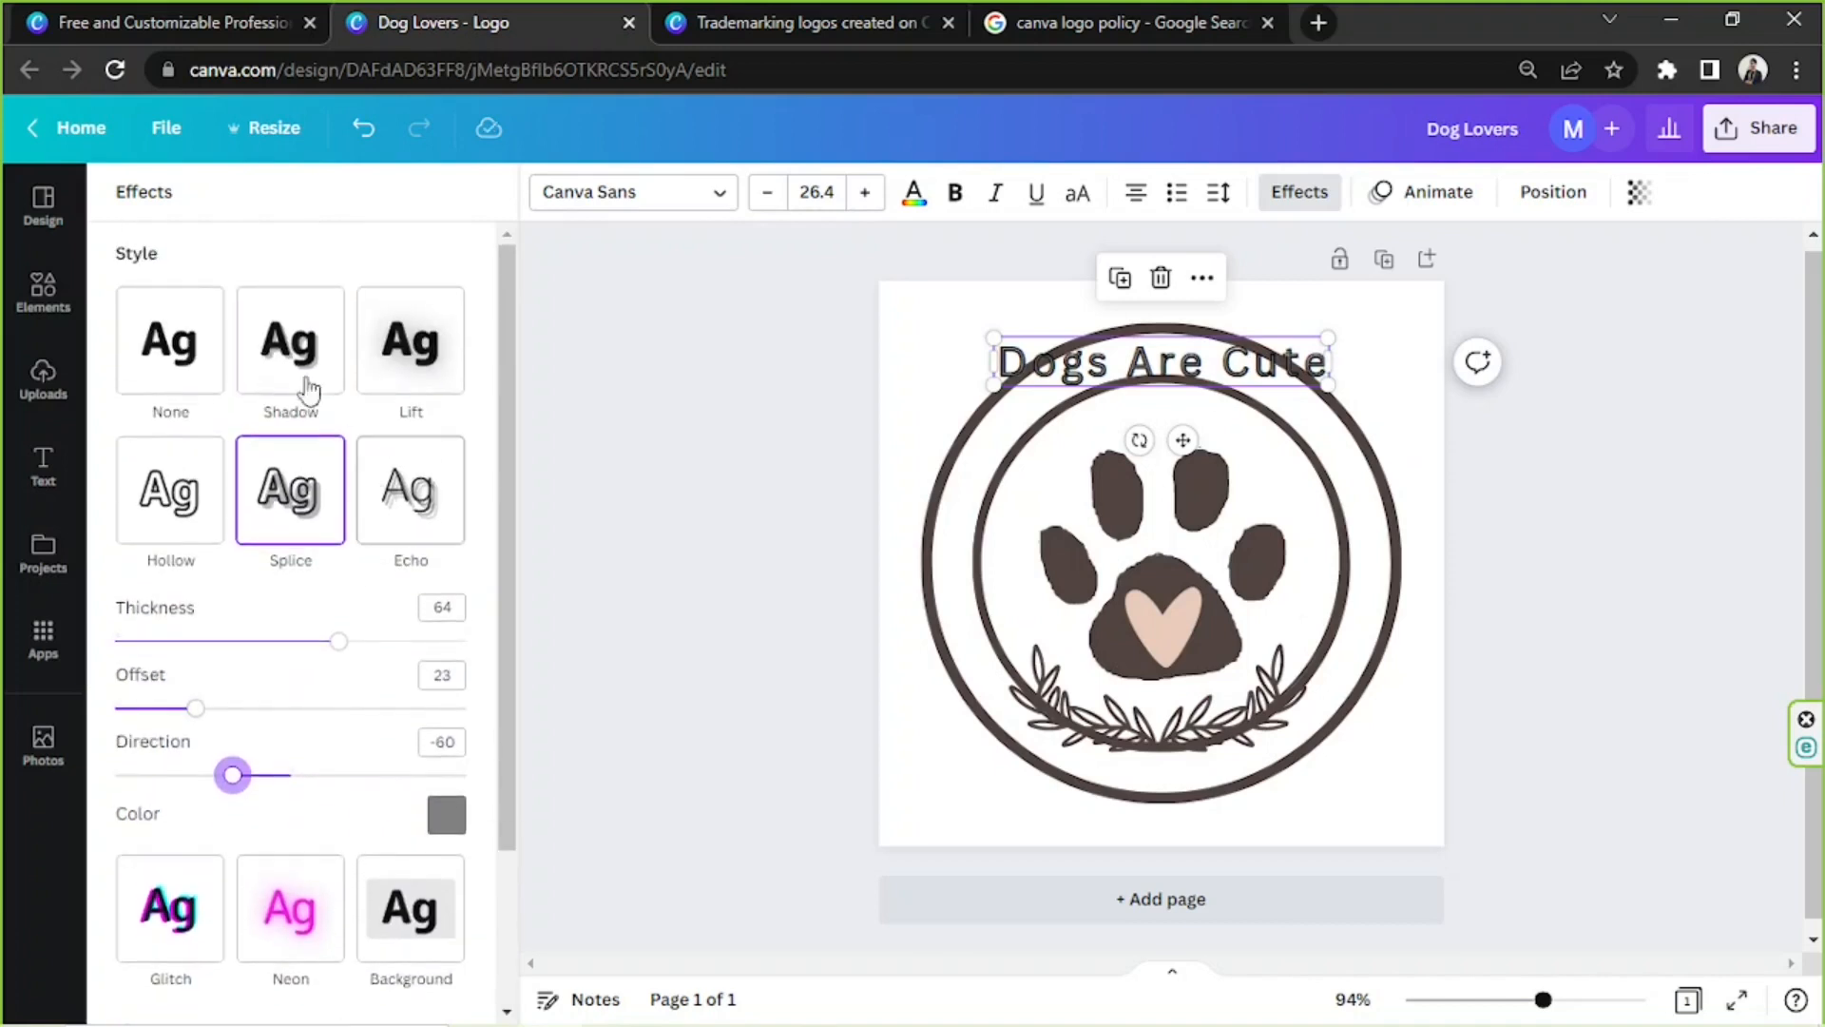
left_click(180, 359)
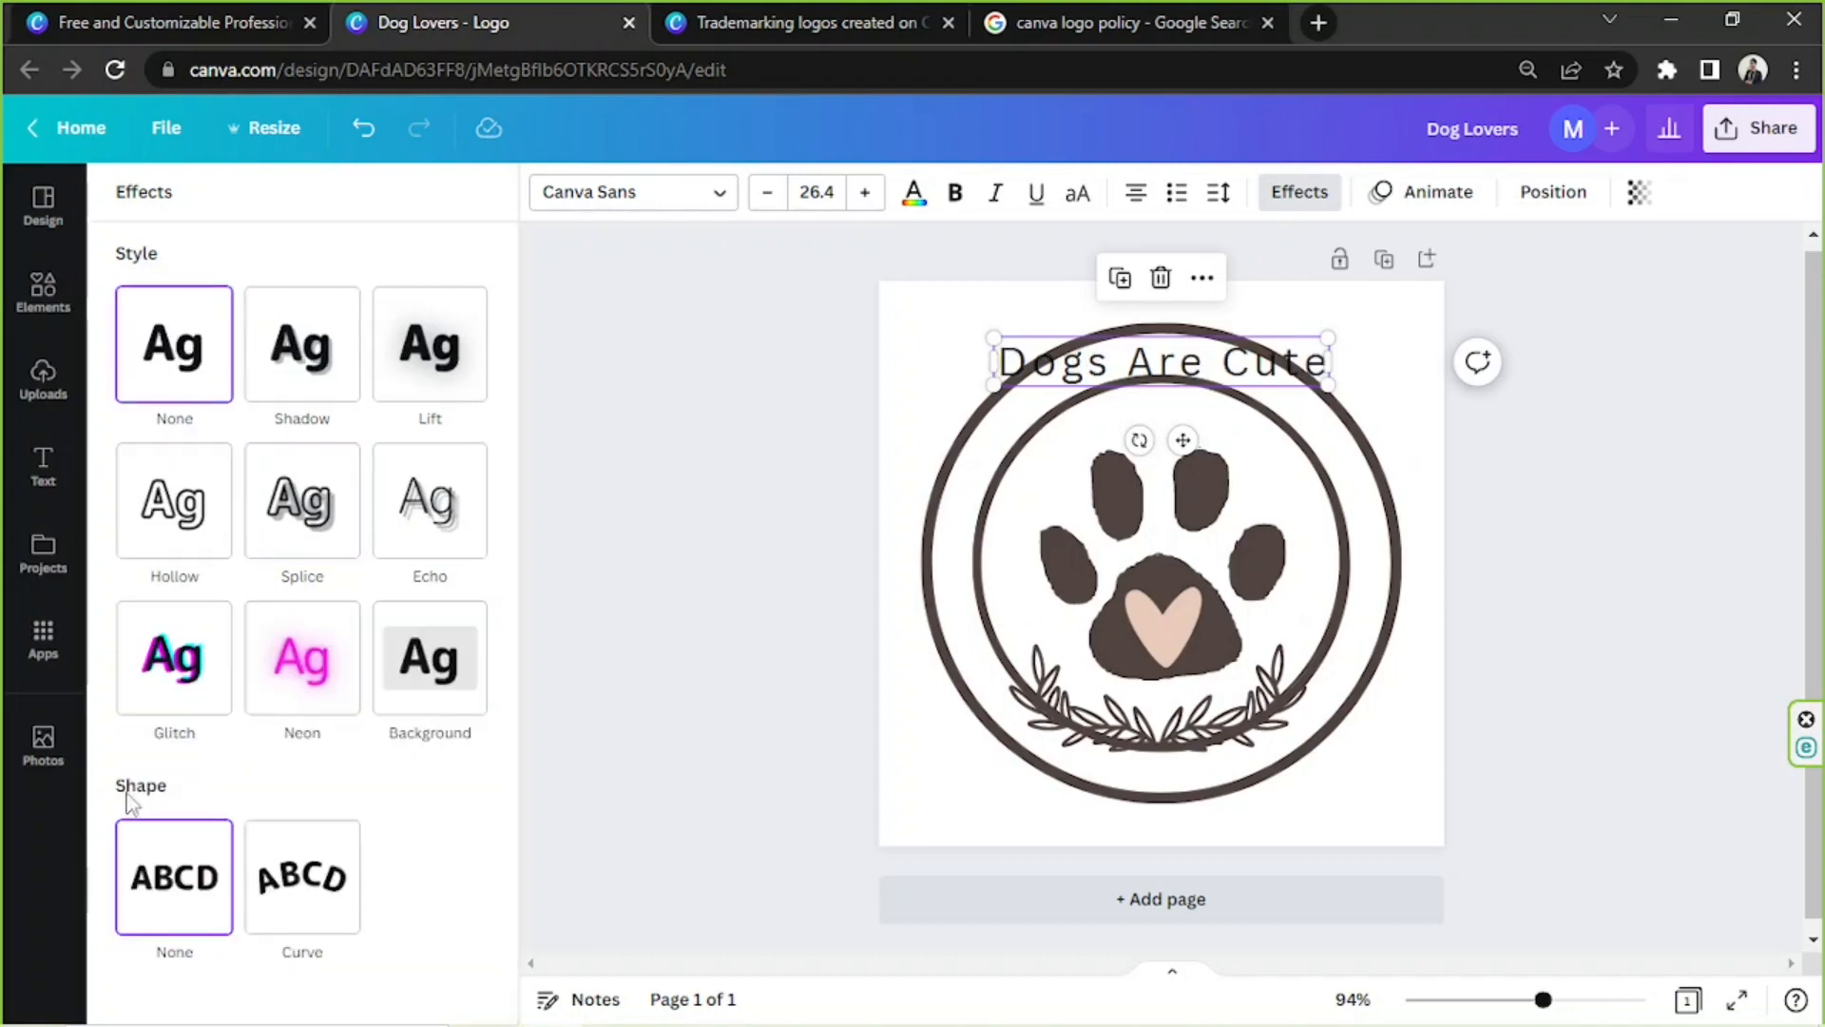
Step: Apply the Curve shape to the "Dogs Are Cute" text and set it in uppercase
left_click(301, 878)
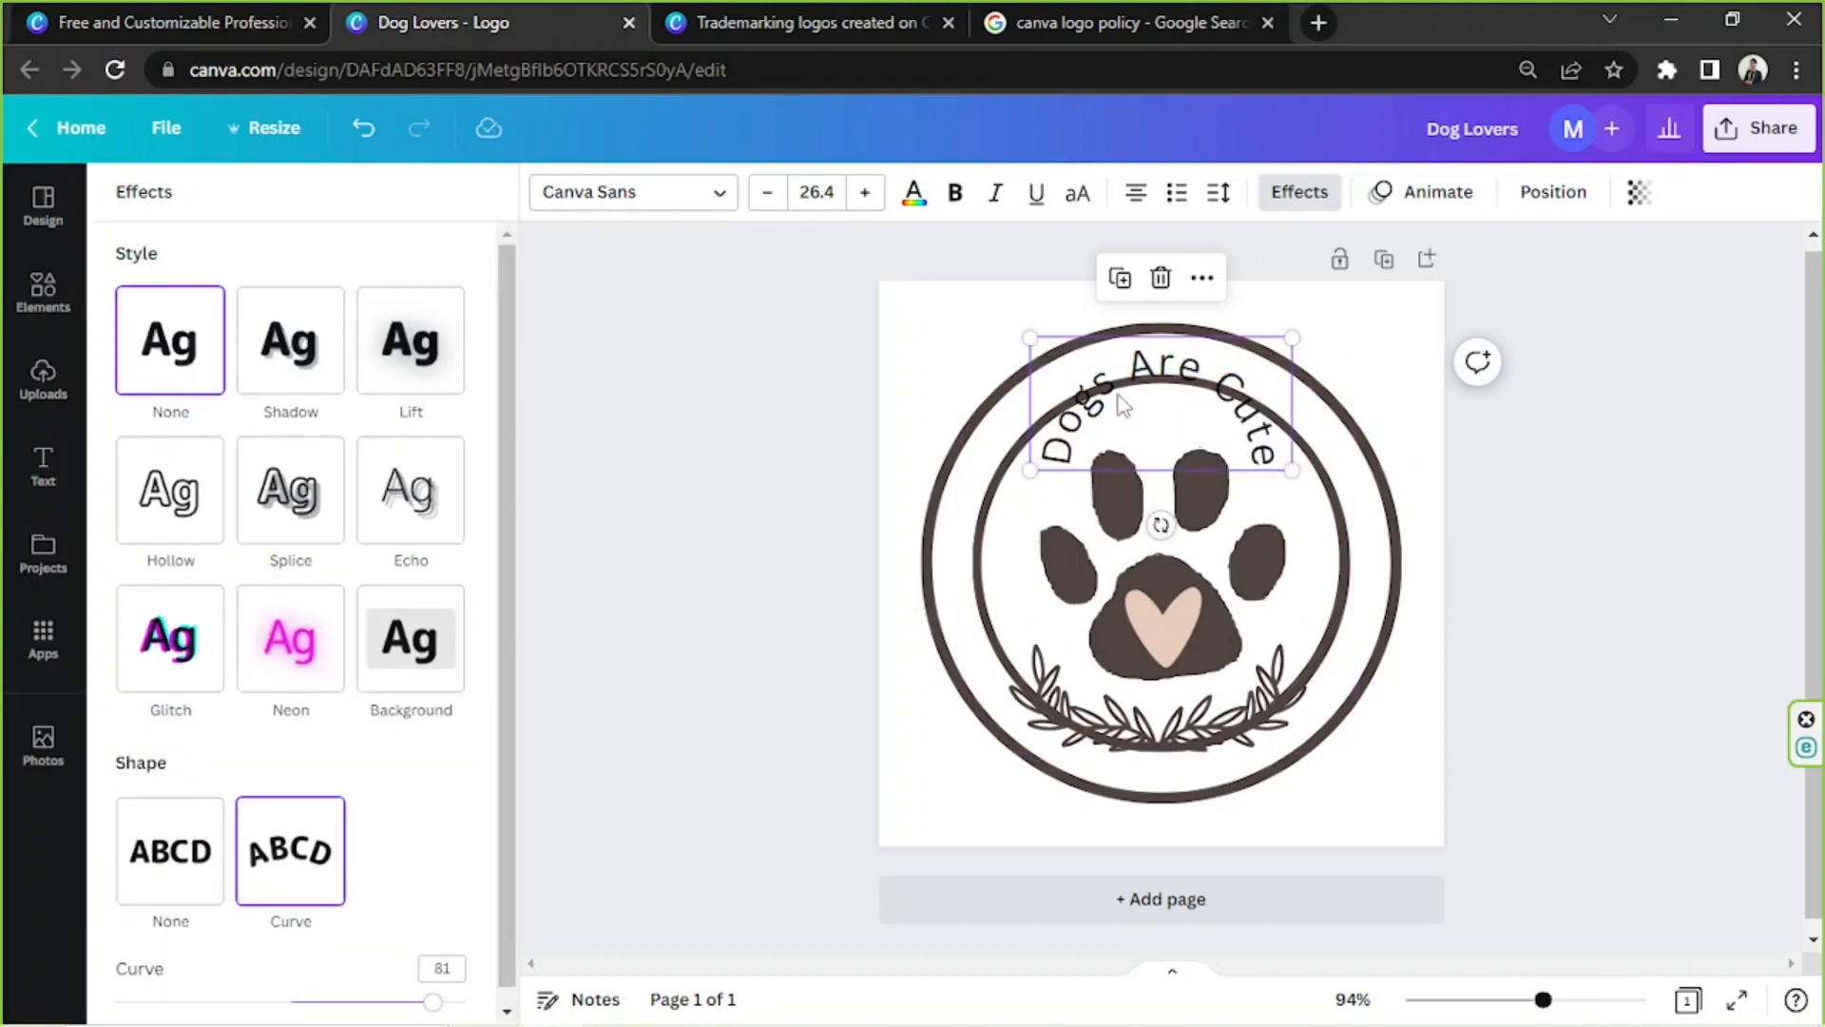
left_click(1078, 196)
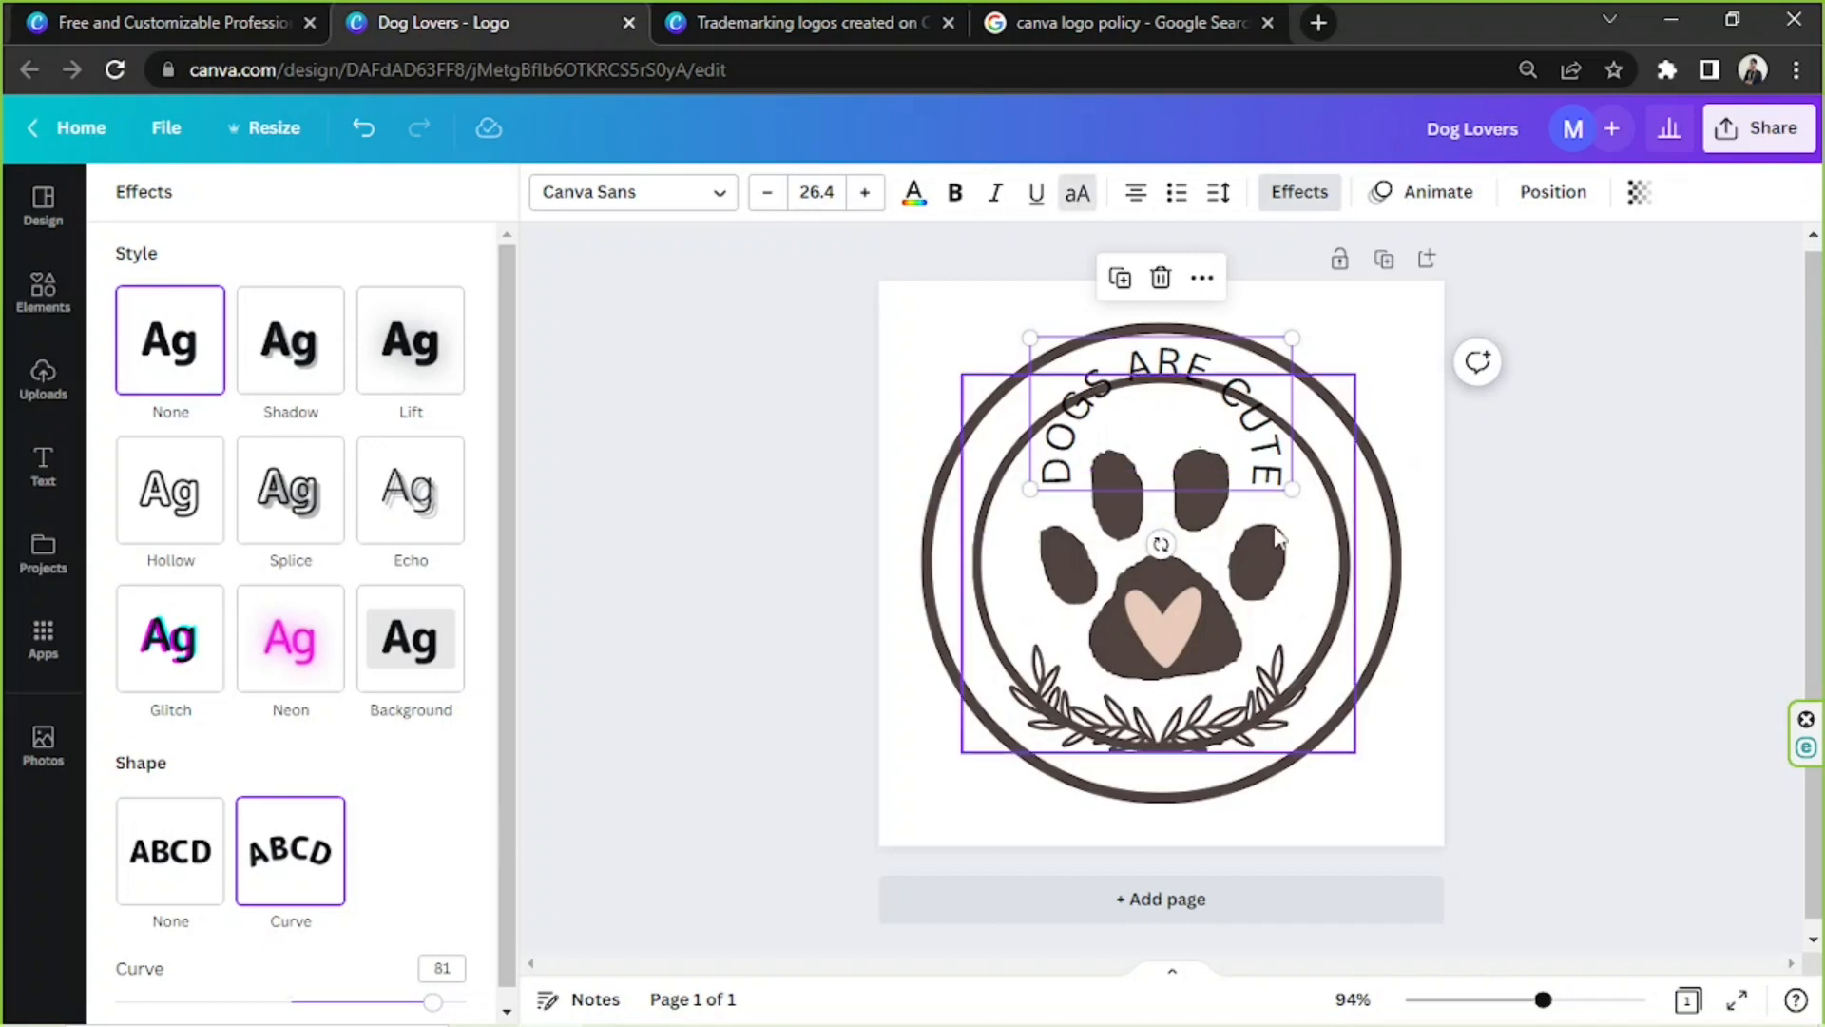
Step: Try larger sizes for the curved text over the rings, then scale it down to about font size 26.9
left_click_drag(1293, 490, 1416, 662)
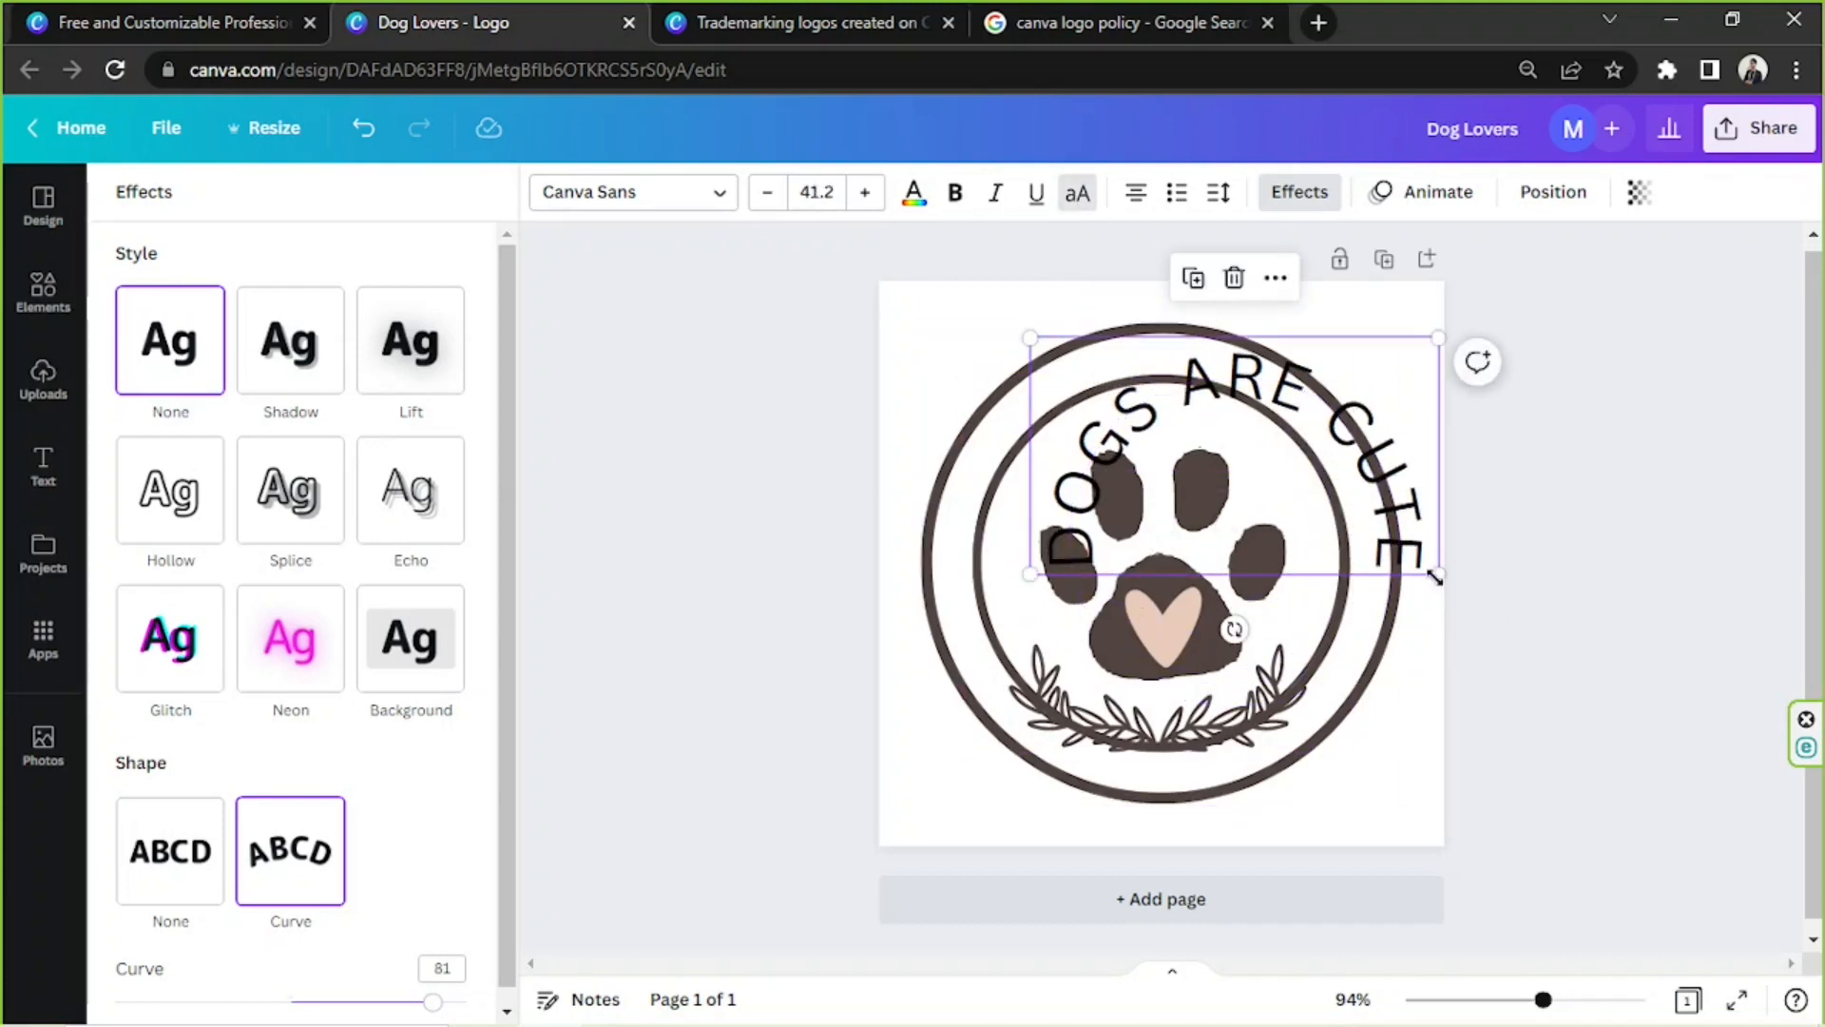
left_click_drag(1435, 577, 1374, 537)
left_click_drag(1285, 429, 1264, 408)
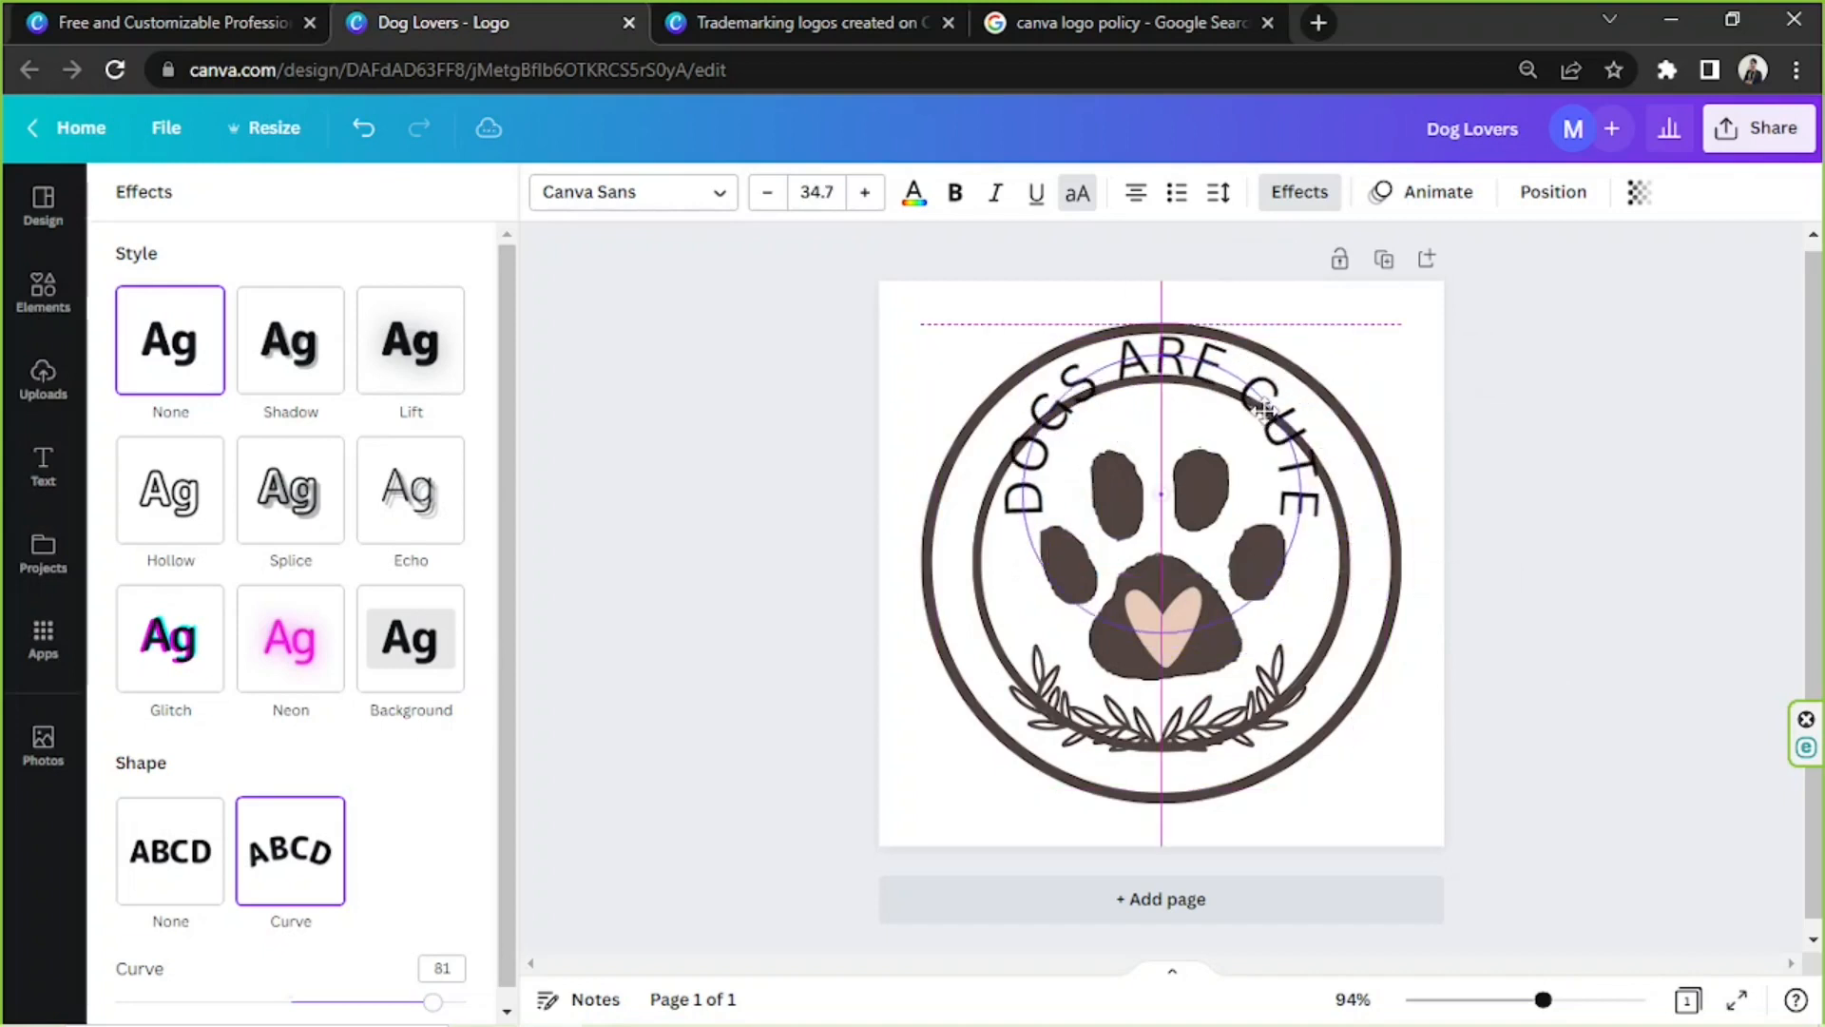
left_click_drag(1335, 517, 1243, 407)
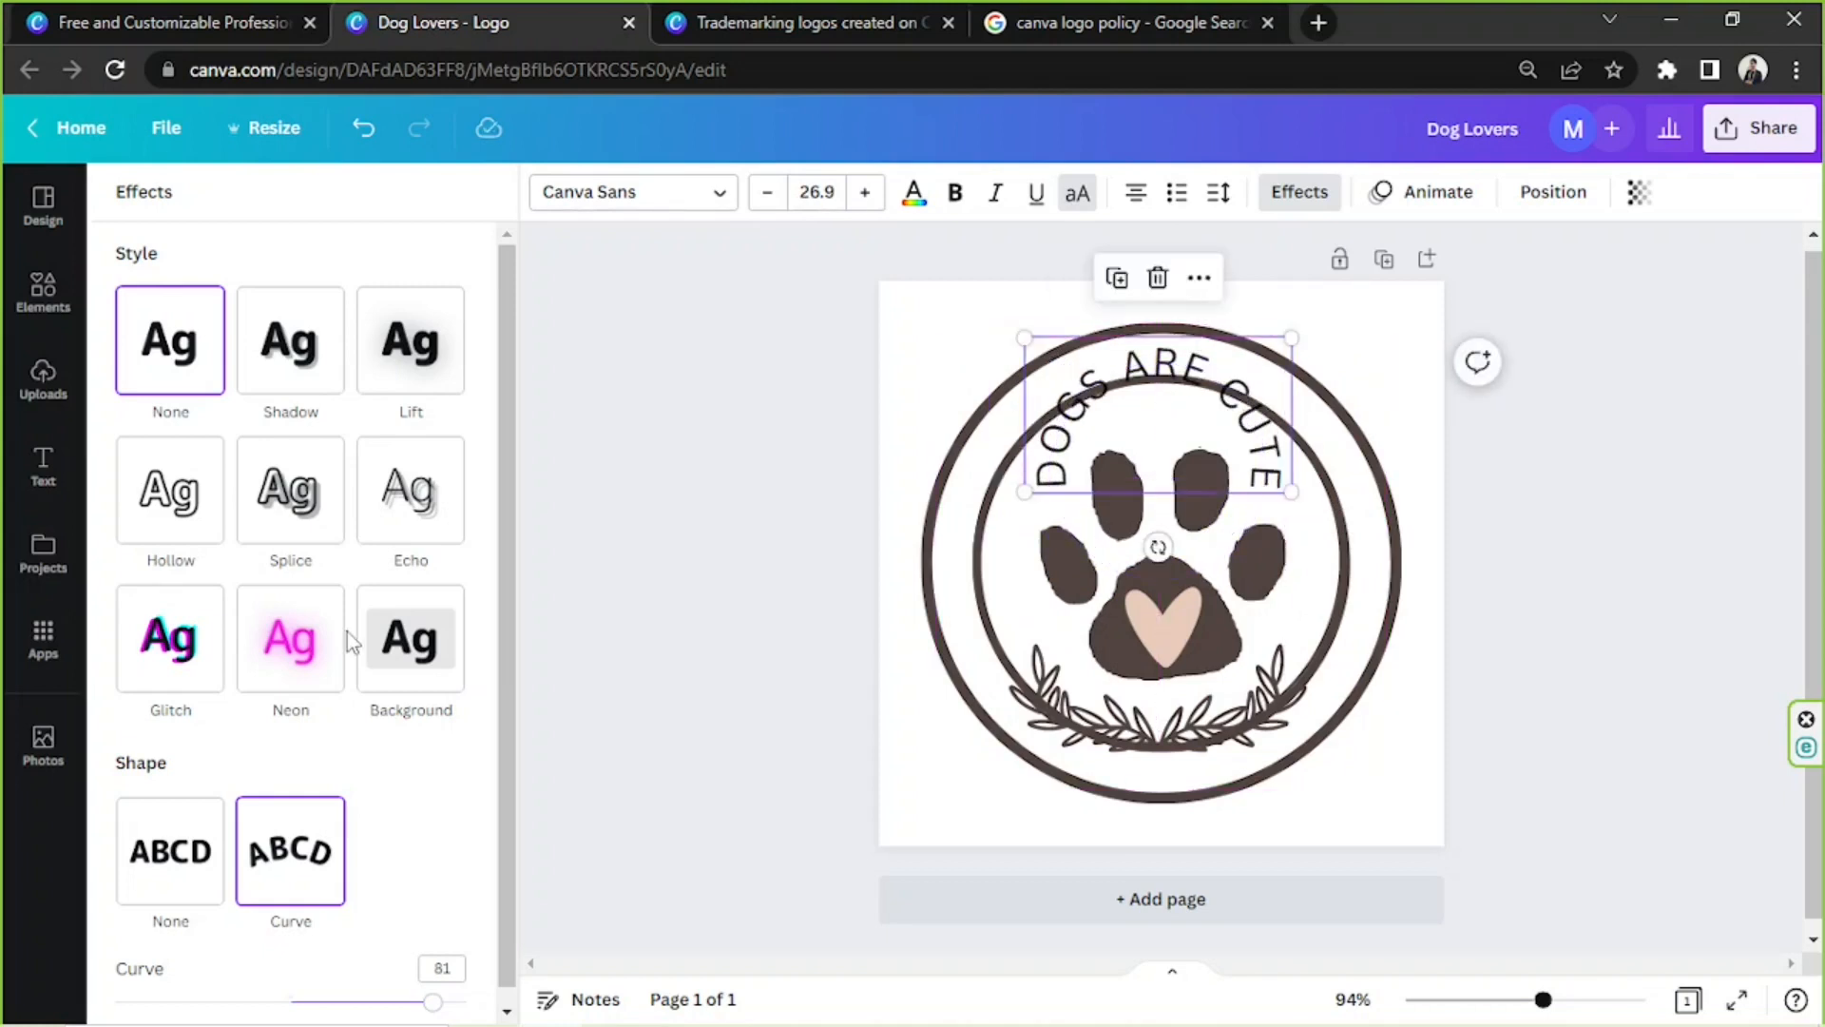
Step: Set the text's curve to 50 and move it up into the band between the two rings
scroll(351, 666, "down", 1)
left_click_drag(434, 990, 385, 986)
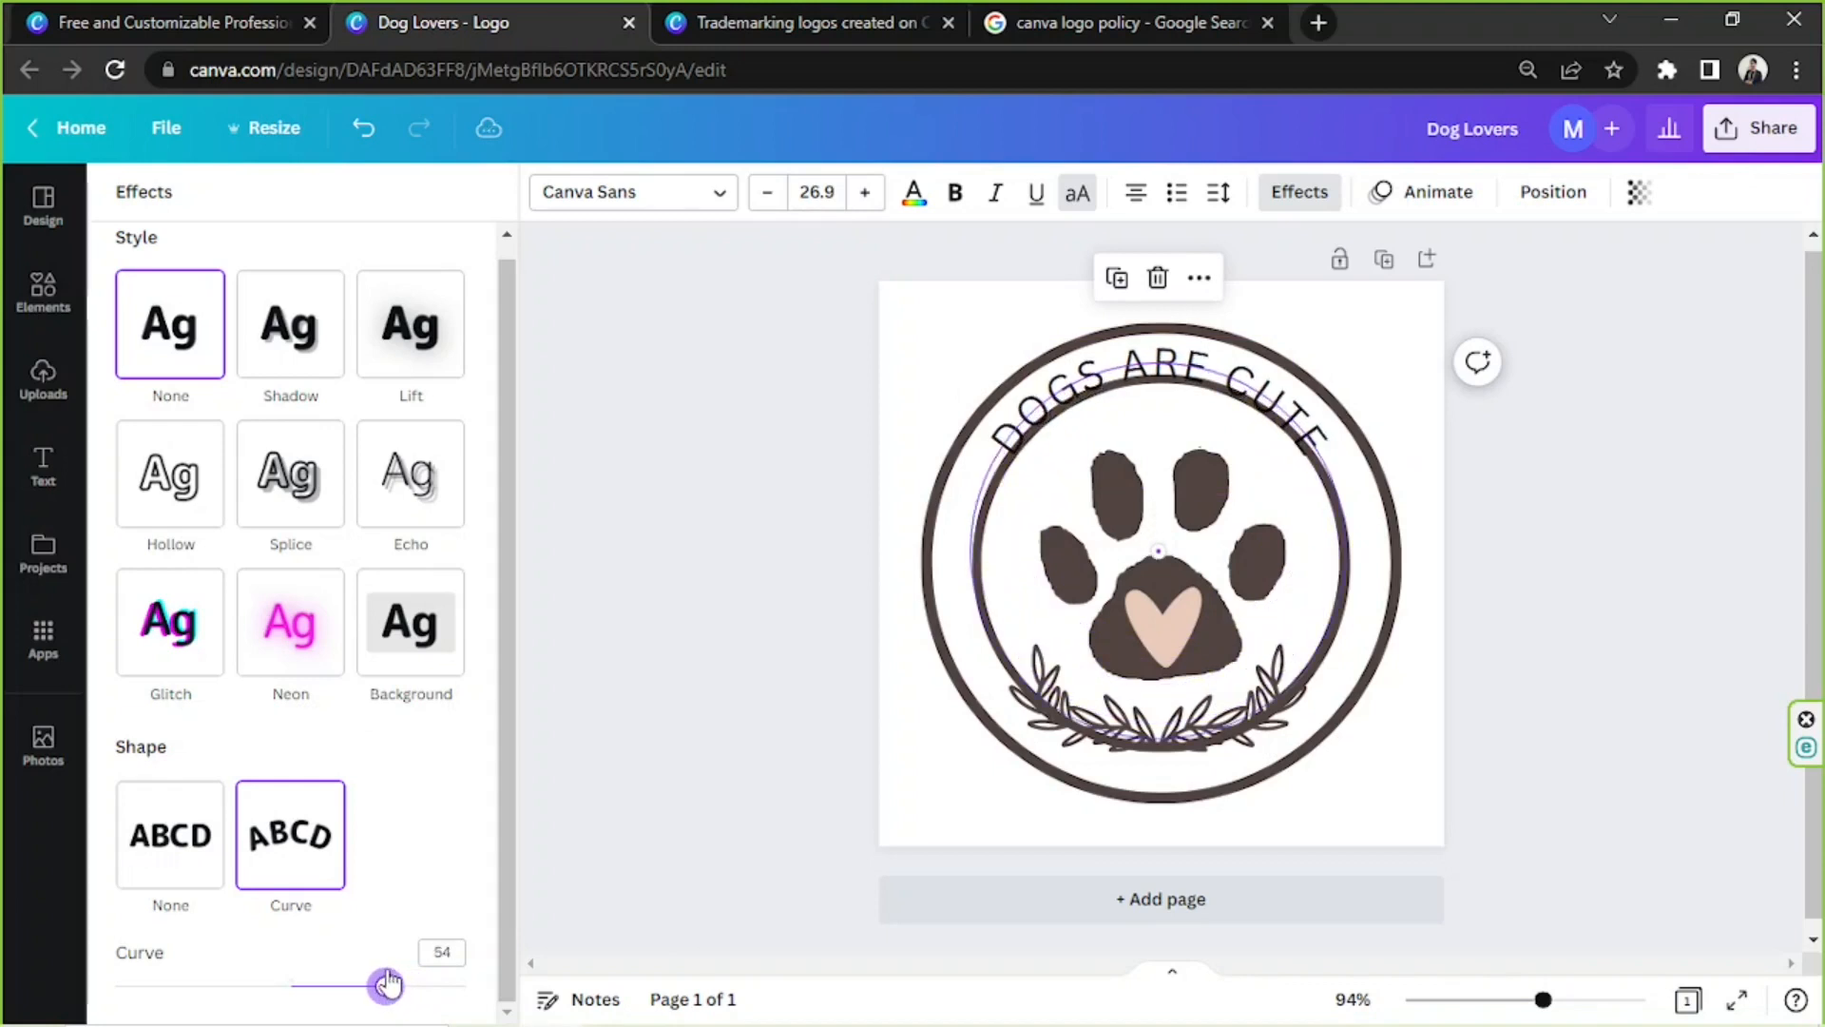
left_click_drag(1217, 420, 1210, 406)
left_click_drag(381, 989, 379, 986)
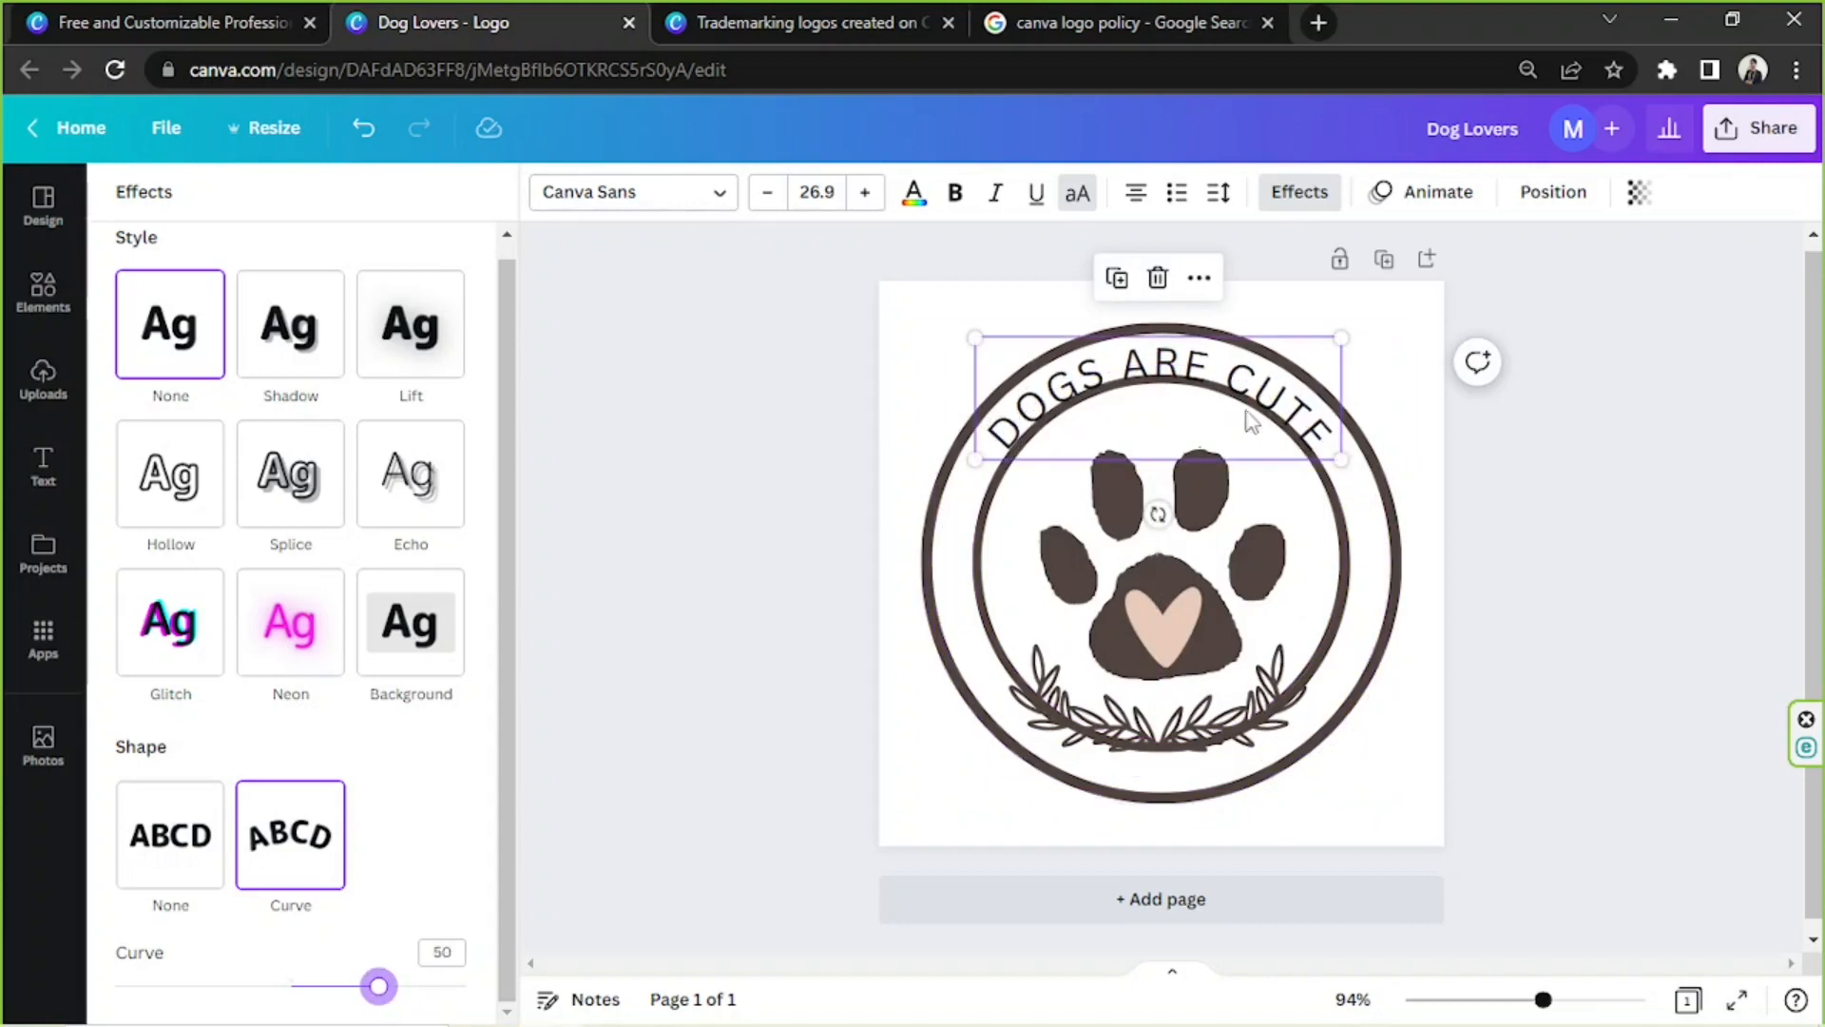
left_click_drag(1236, 402, 1296, 361)
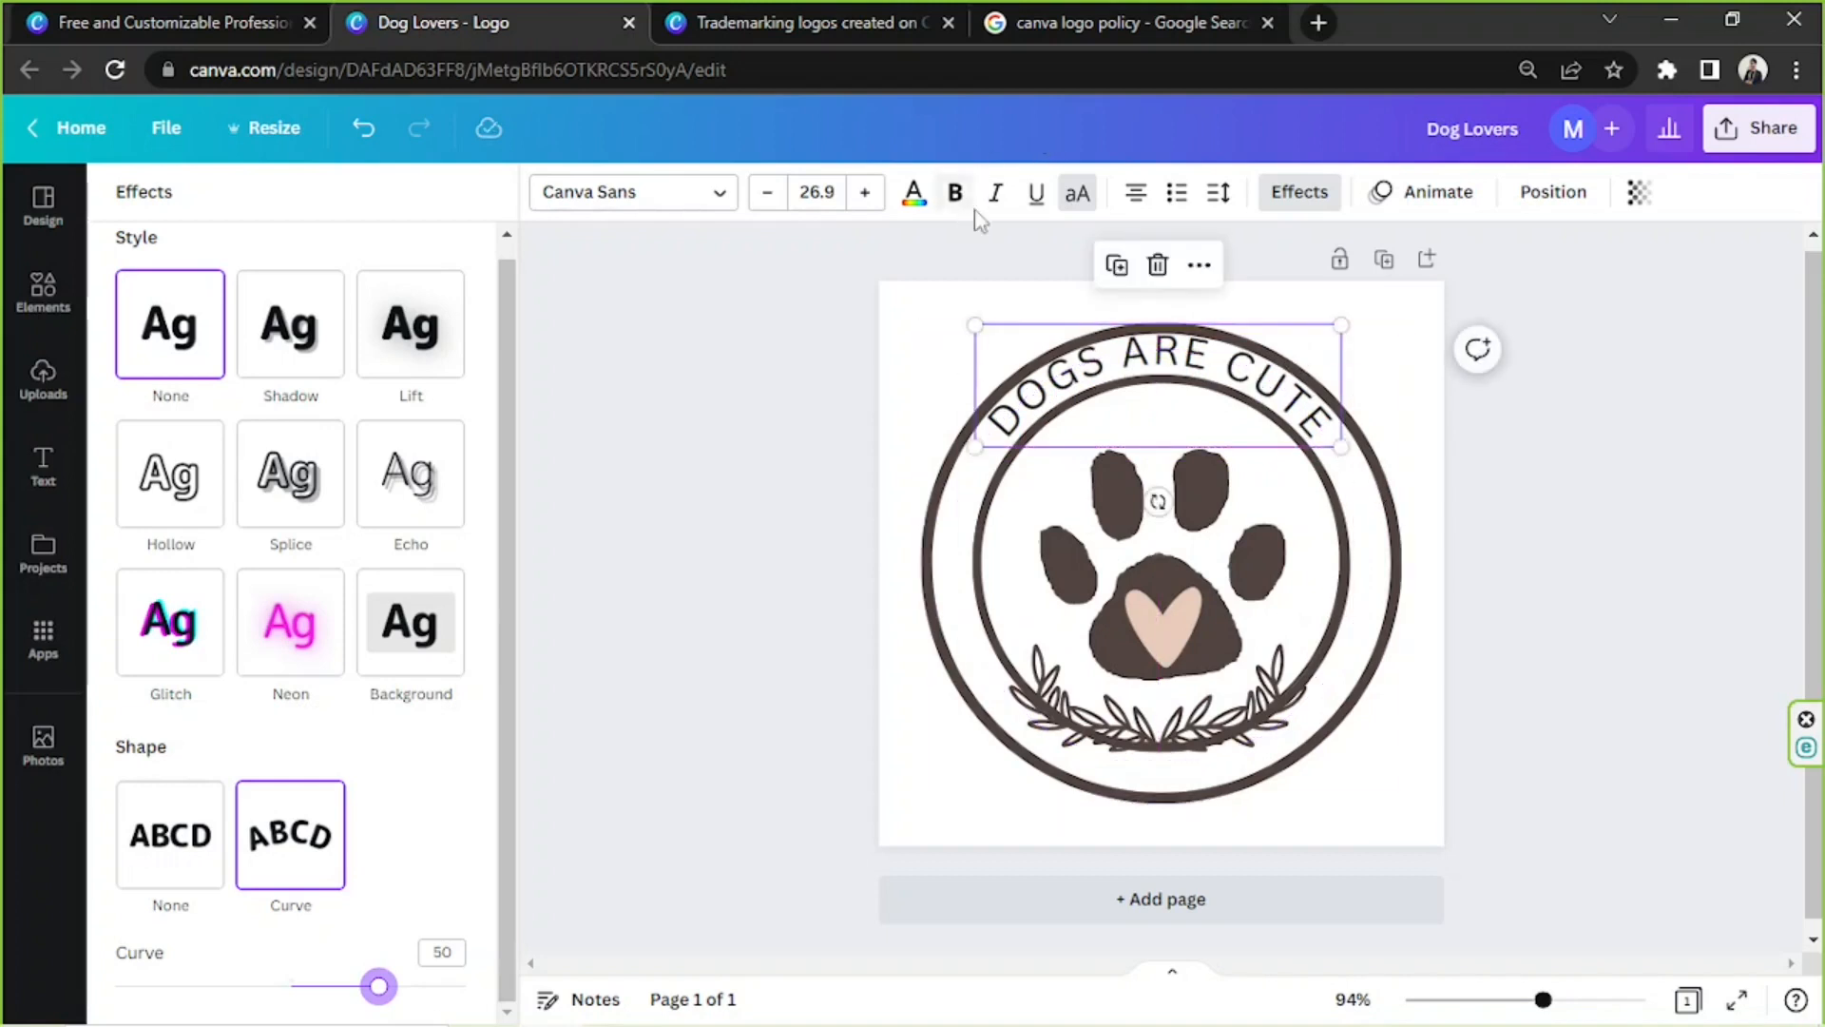
Step: Reduce the curved text to font size 21.9, then reposition it between the rings with a curve of 45
left_click(766, 195)
left_click(767, 195)
left_click(767, 195)
left_click(767, 195)
left_click(768, 195)
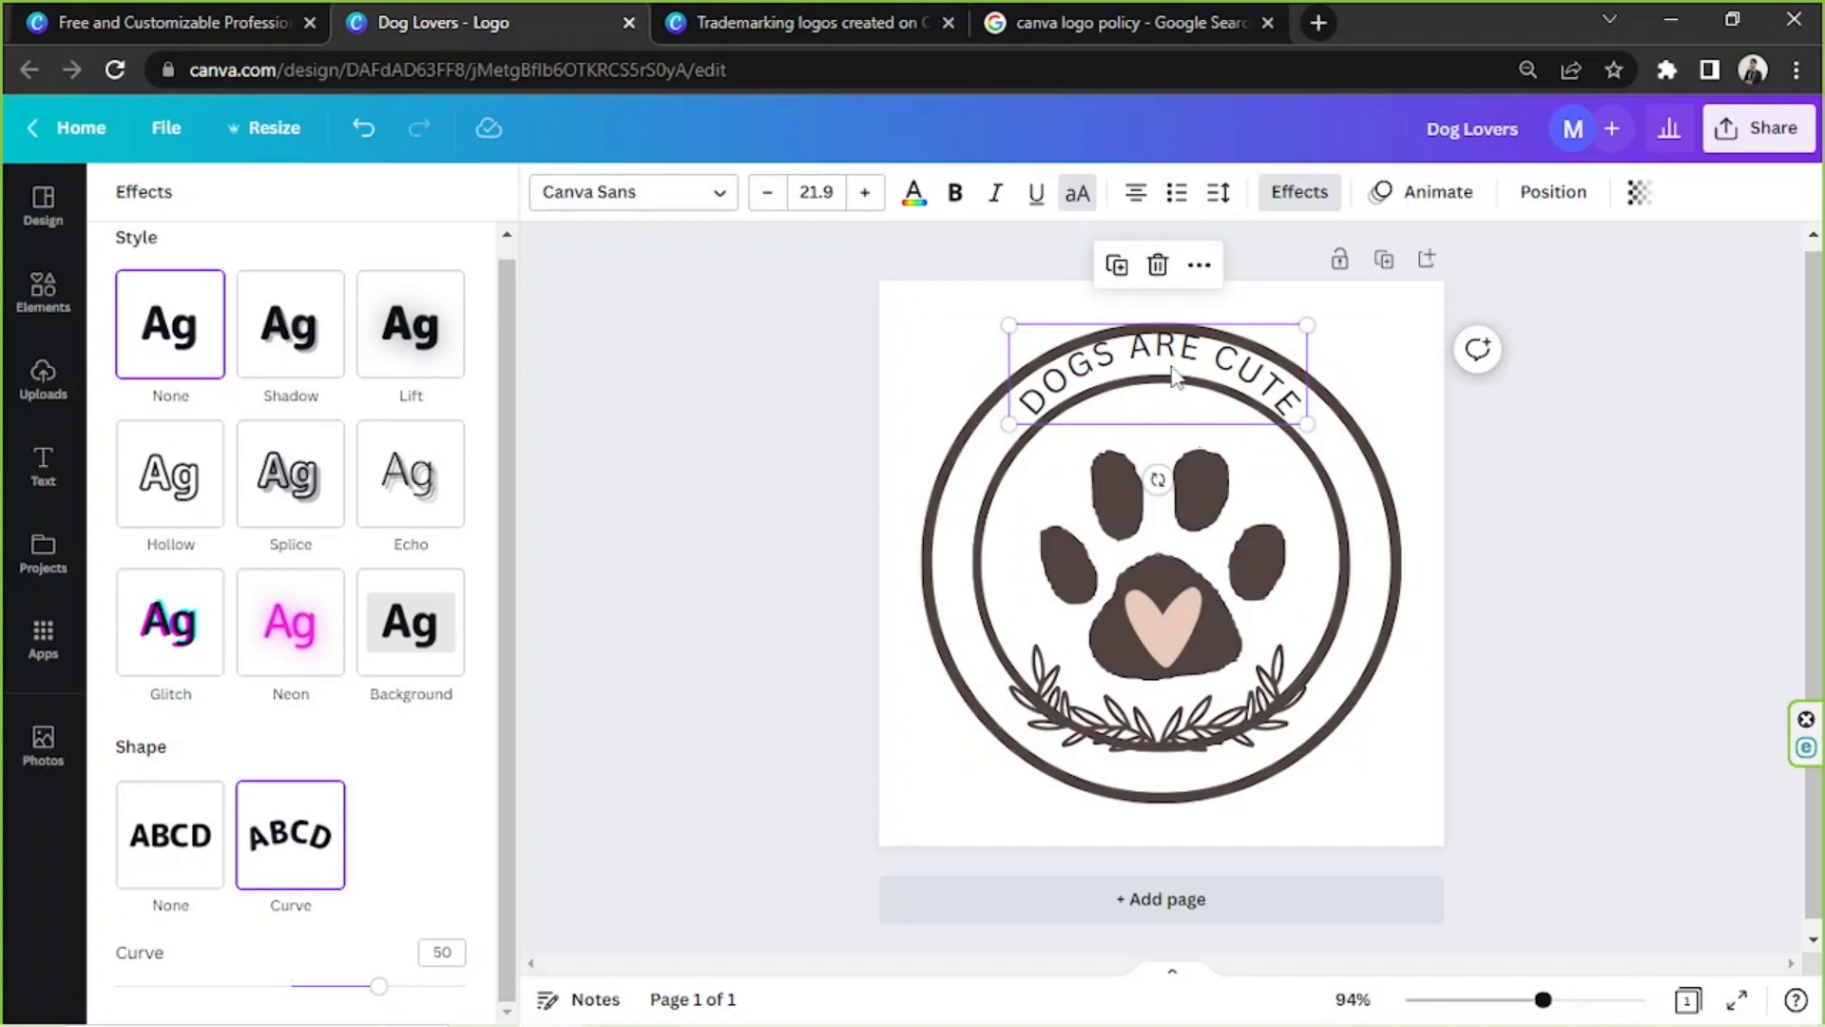
left_click_drag(1165, 356, 1169, 372)
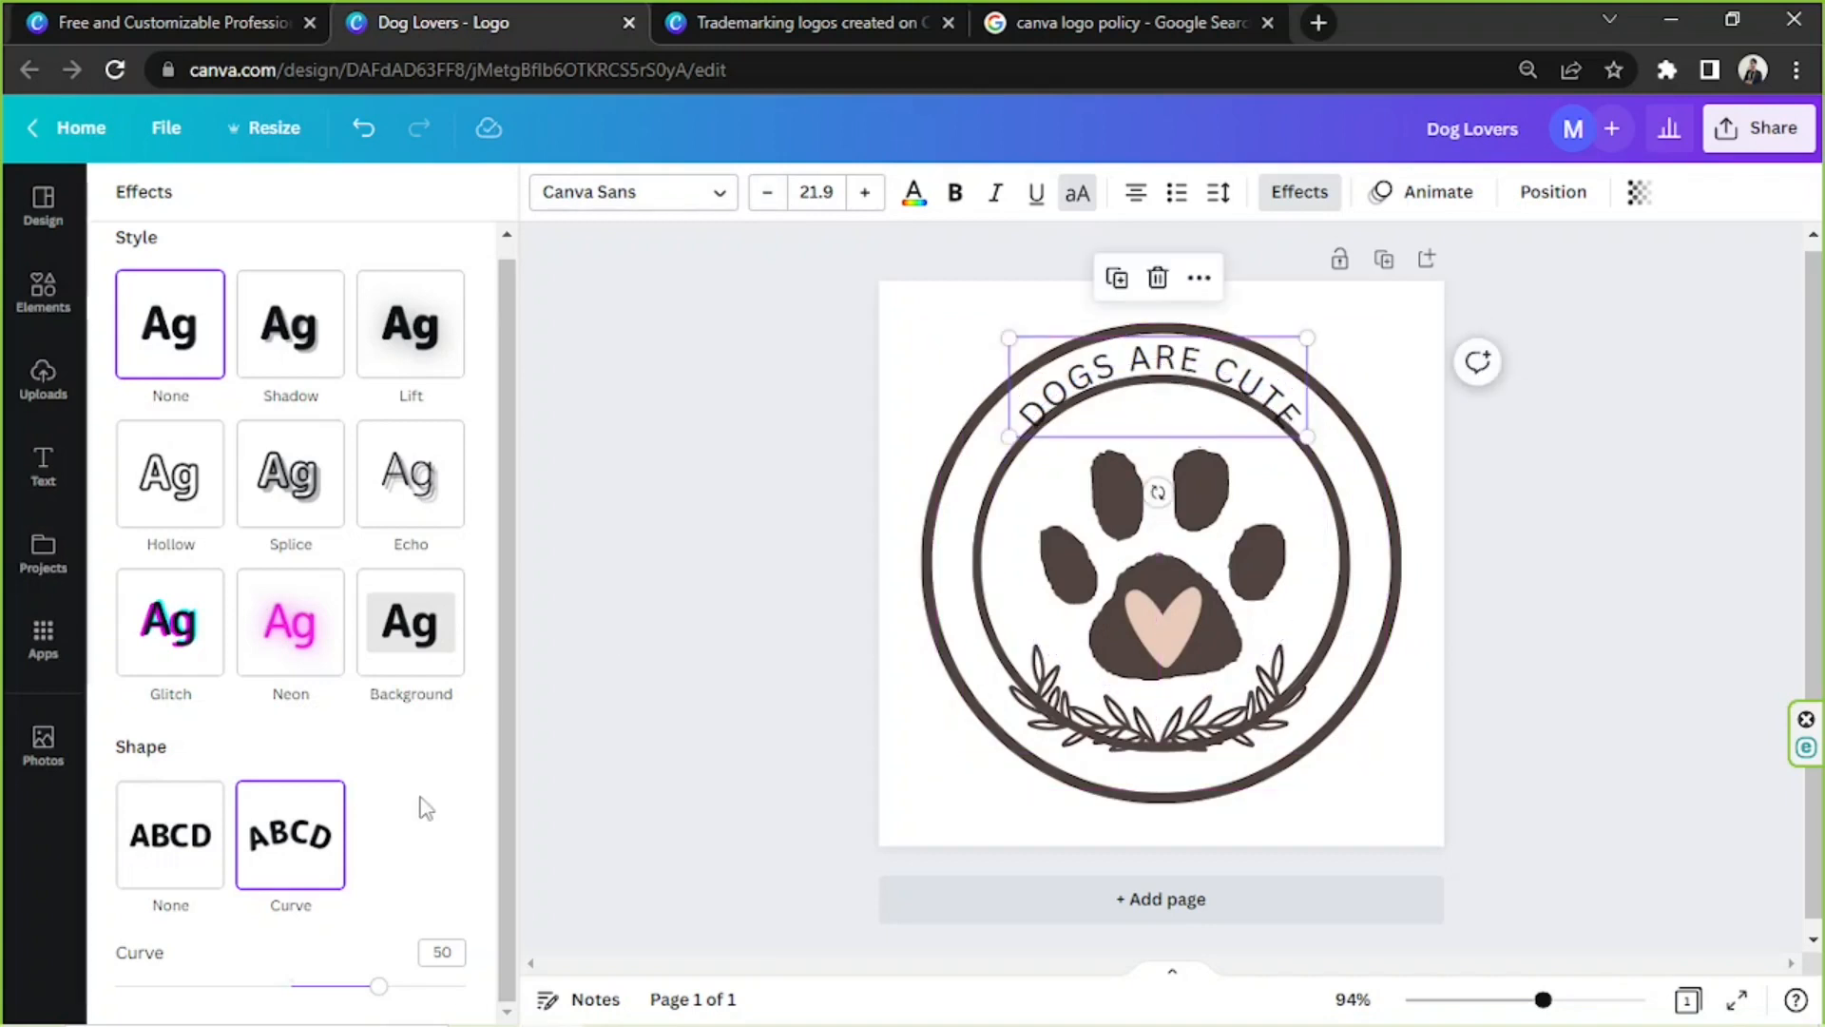
left_click_drag(380, 985, 372, 984)
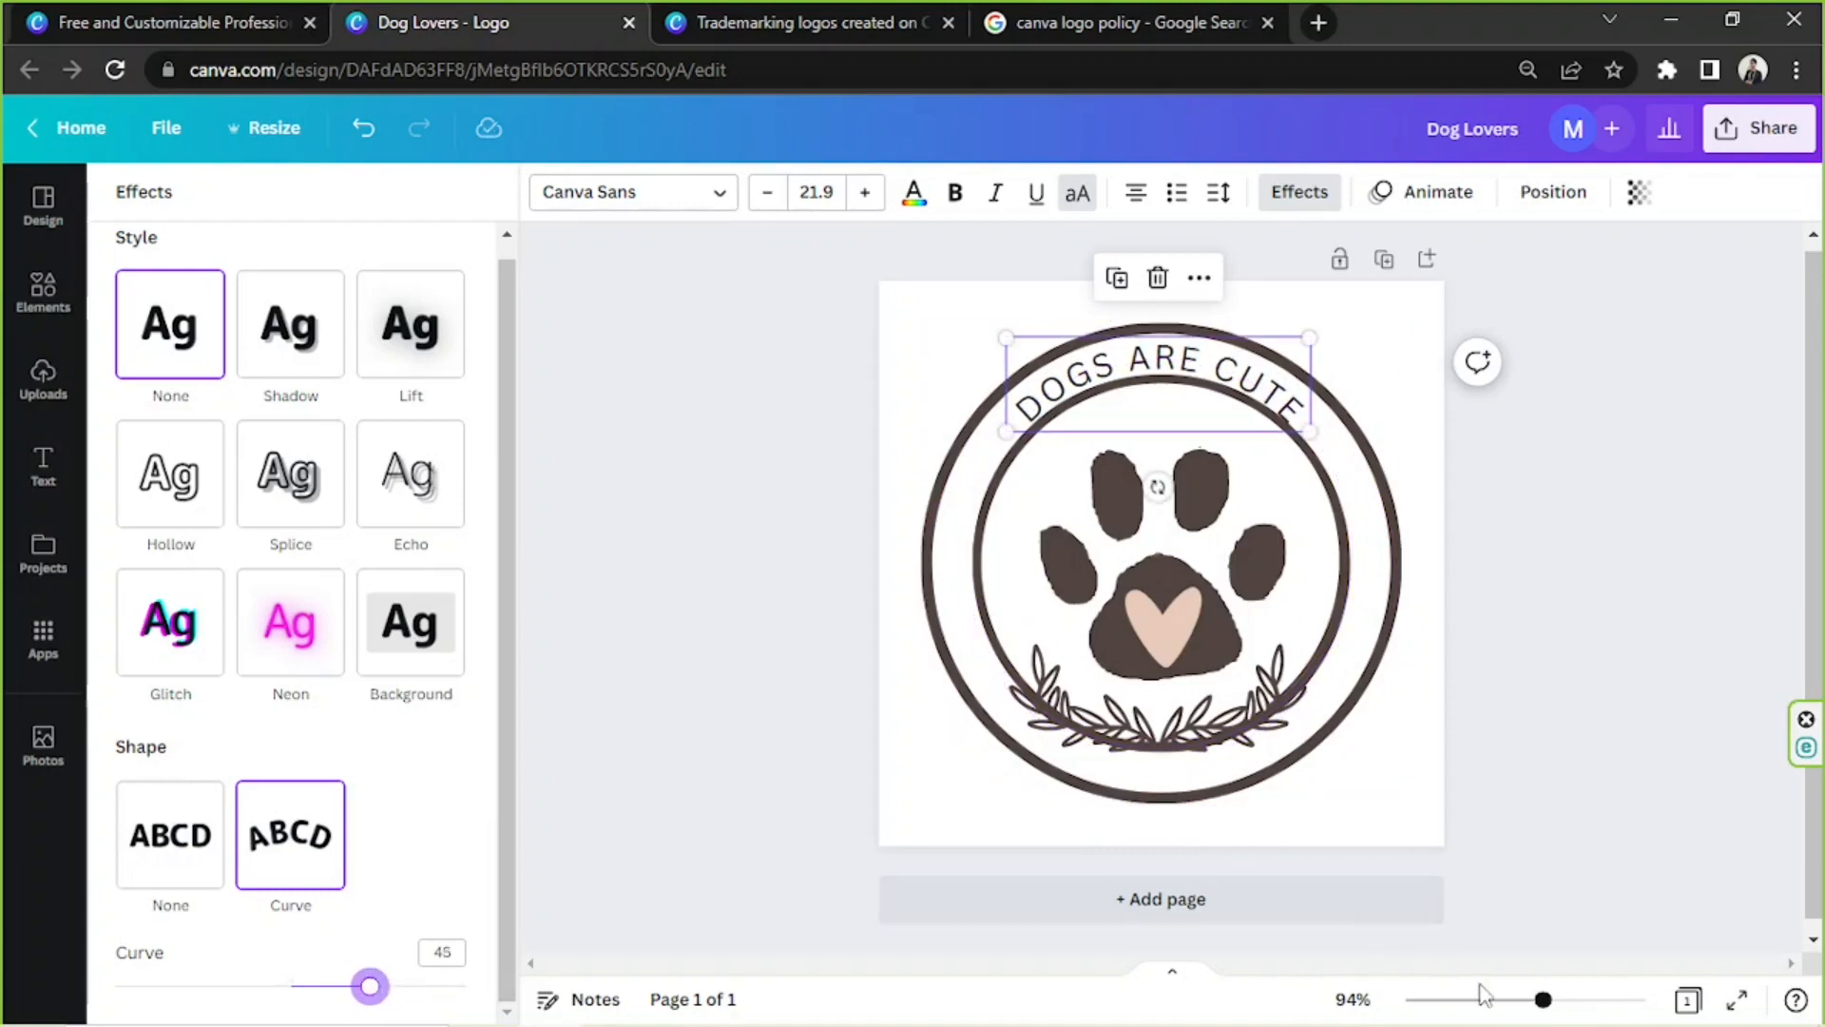
Step: Fine-tune the curved text's position and flatten its curve slightly so it follows the band between the rings
left_click(1552, 1000)
left_click_drag(1552, 1000, 1578, 1000)
left_click_drag(1230, 342, 1232, 338)
left_click_drag(371, 989, 362, 990)
left_click(1657, 491)
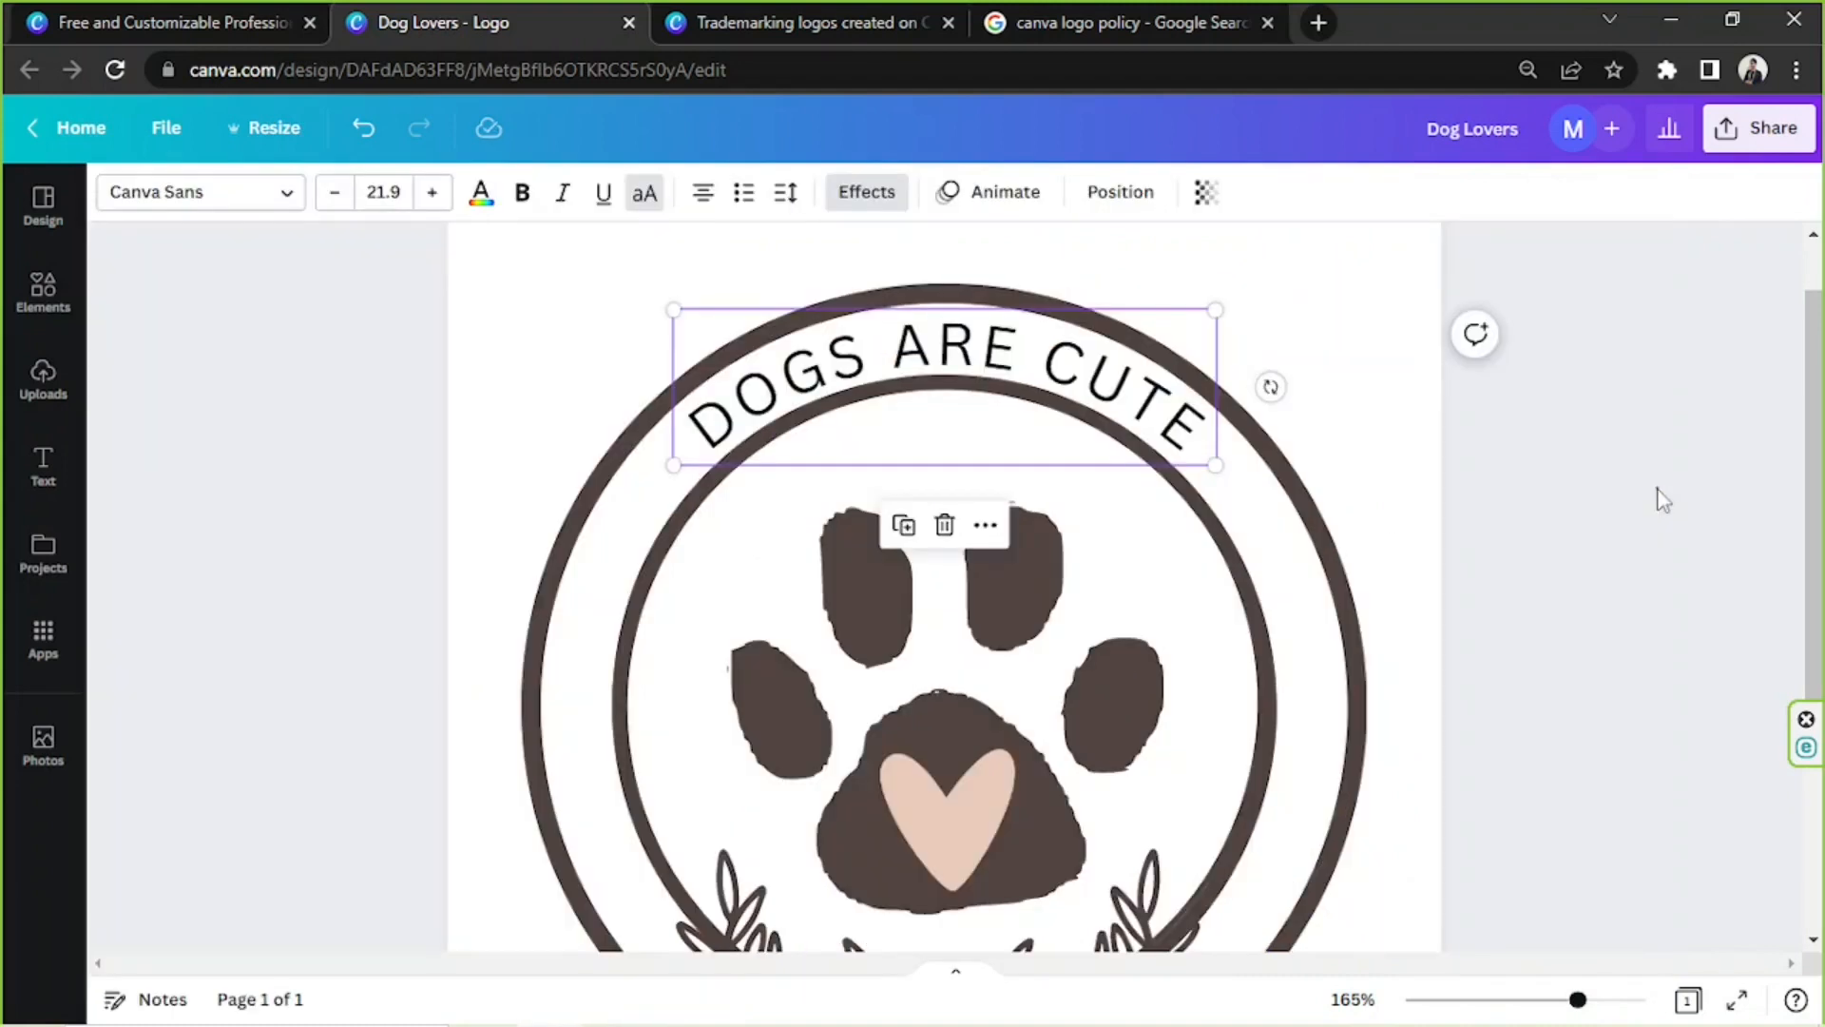
left_click(1661, 498)
left_click_drag(1578, 1000, 1531, 1000)
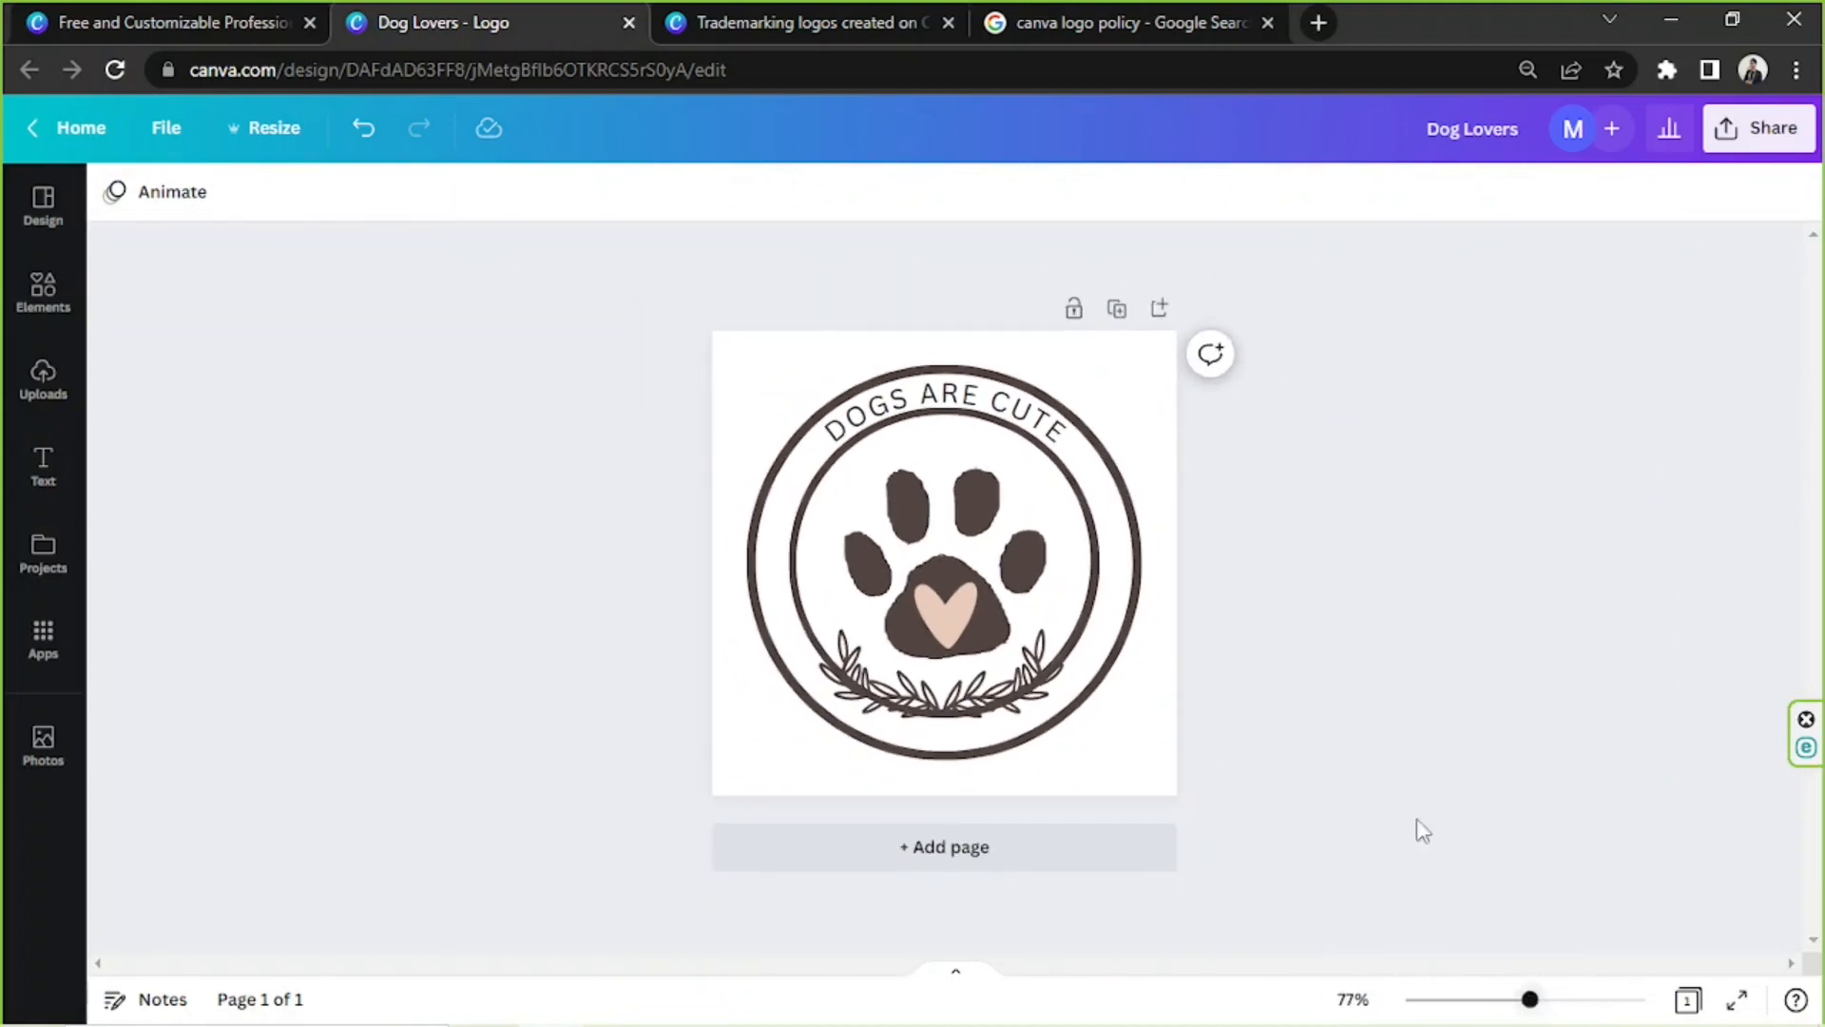
Step: Recolor the "Dogs Are Cute" text with the custom dark brown #423D3B
left_click(901, 404)
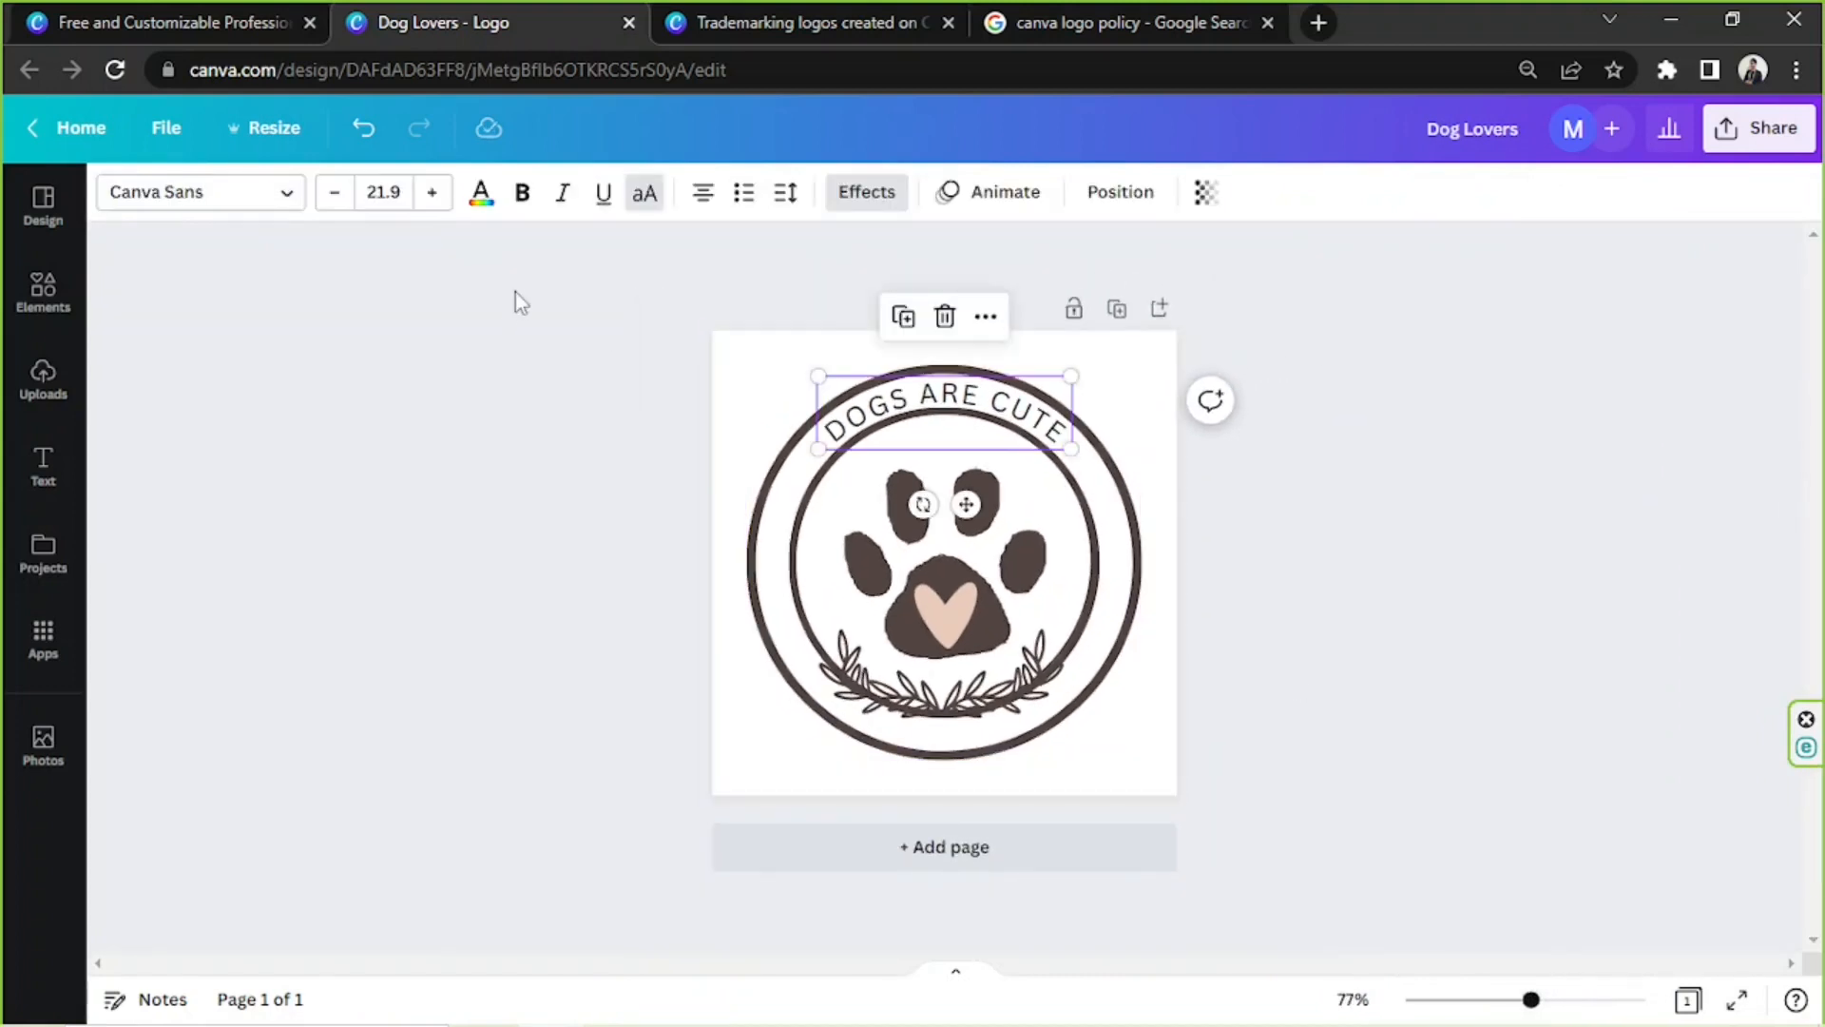
left_click(485, 191)
left_click(268, 352)
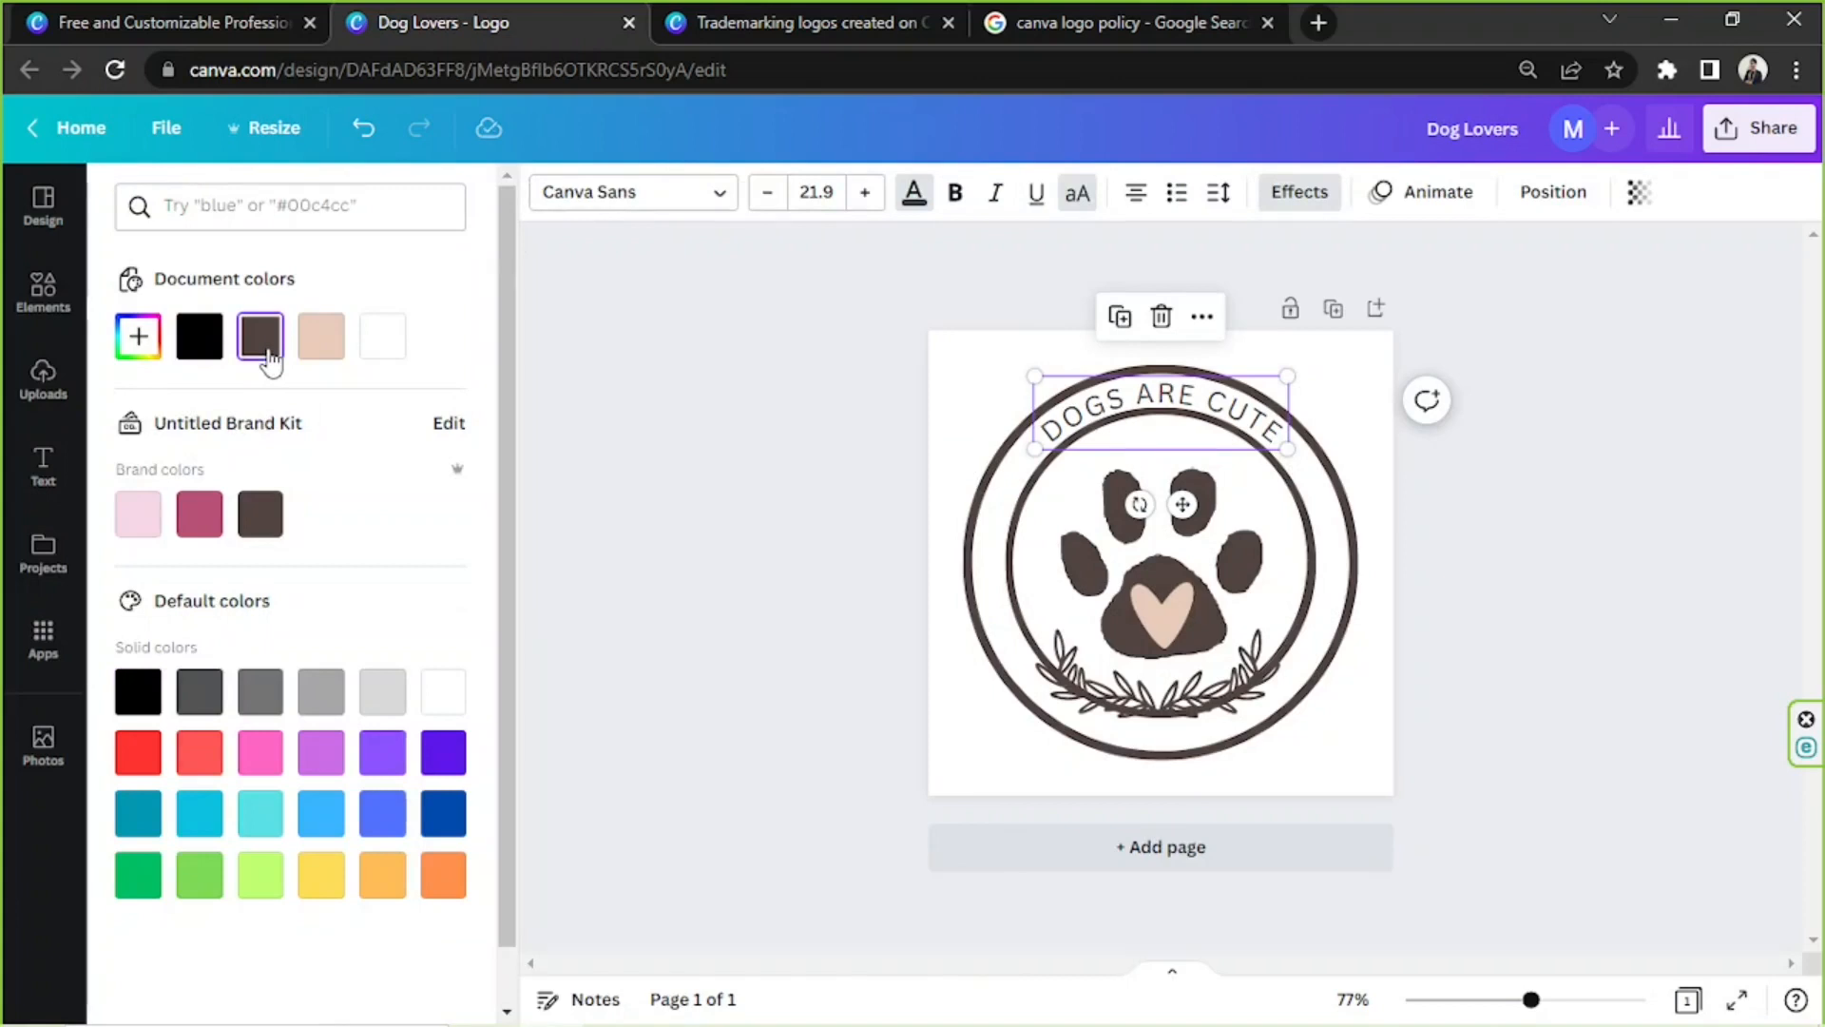
left_click(139, 336)
left_click(168, 488)
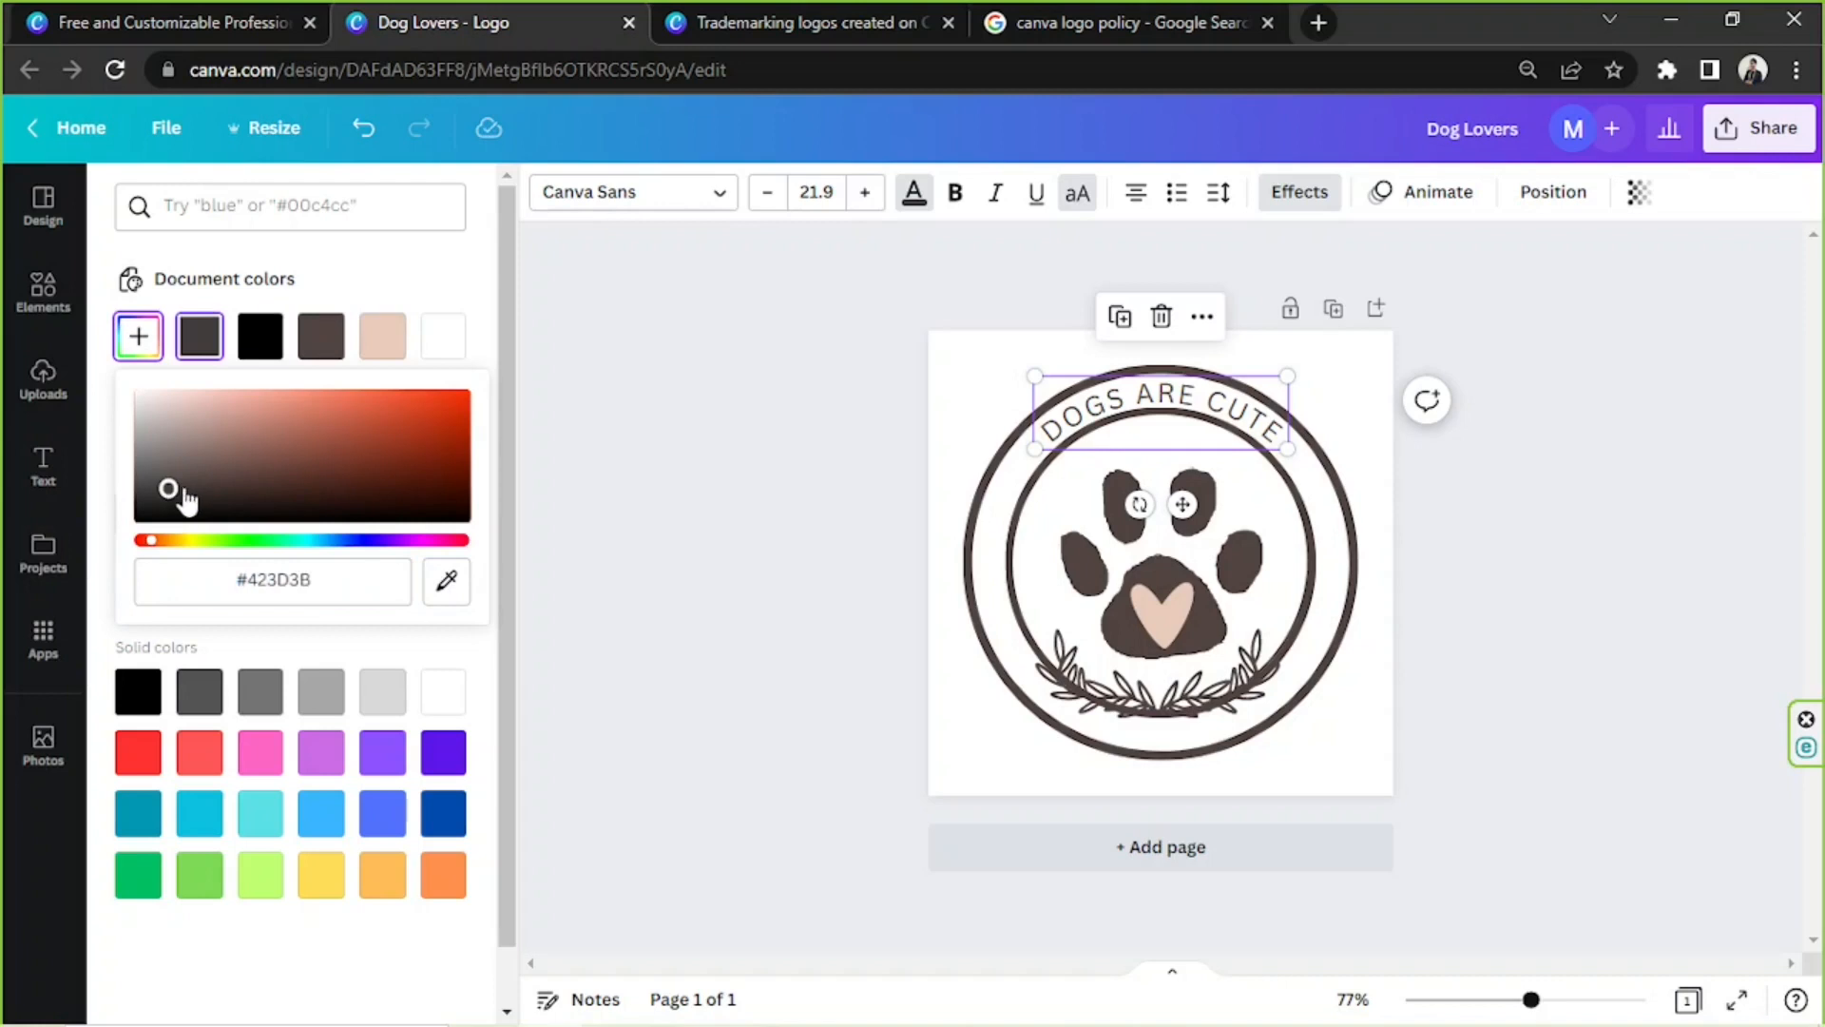
left_click(1353, 582)
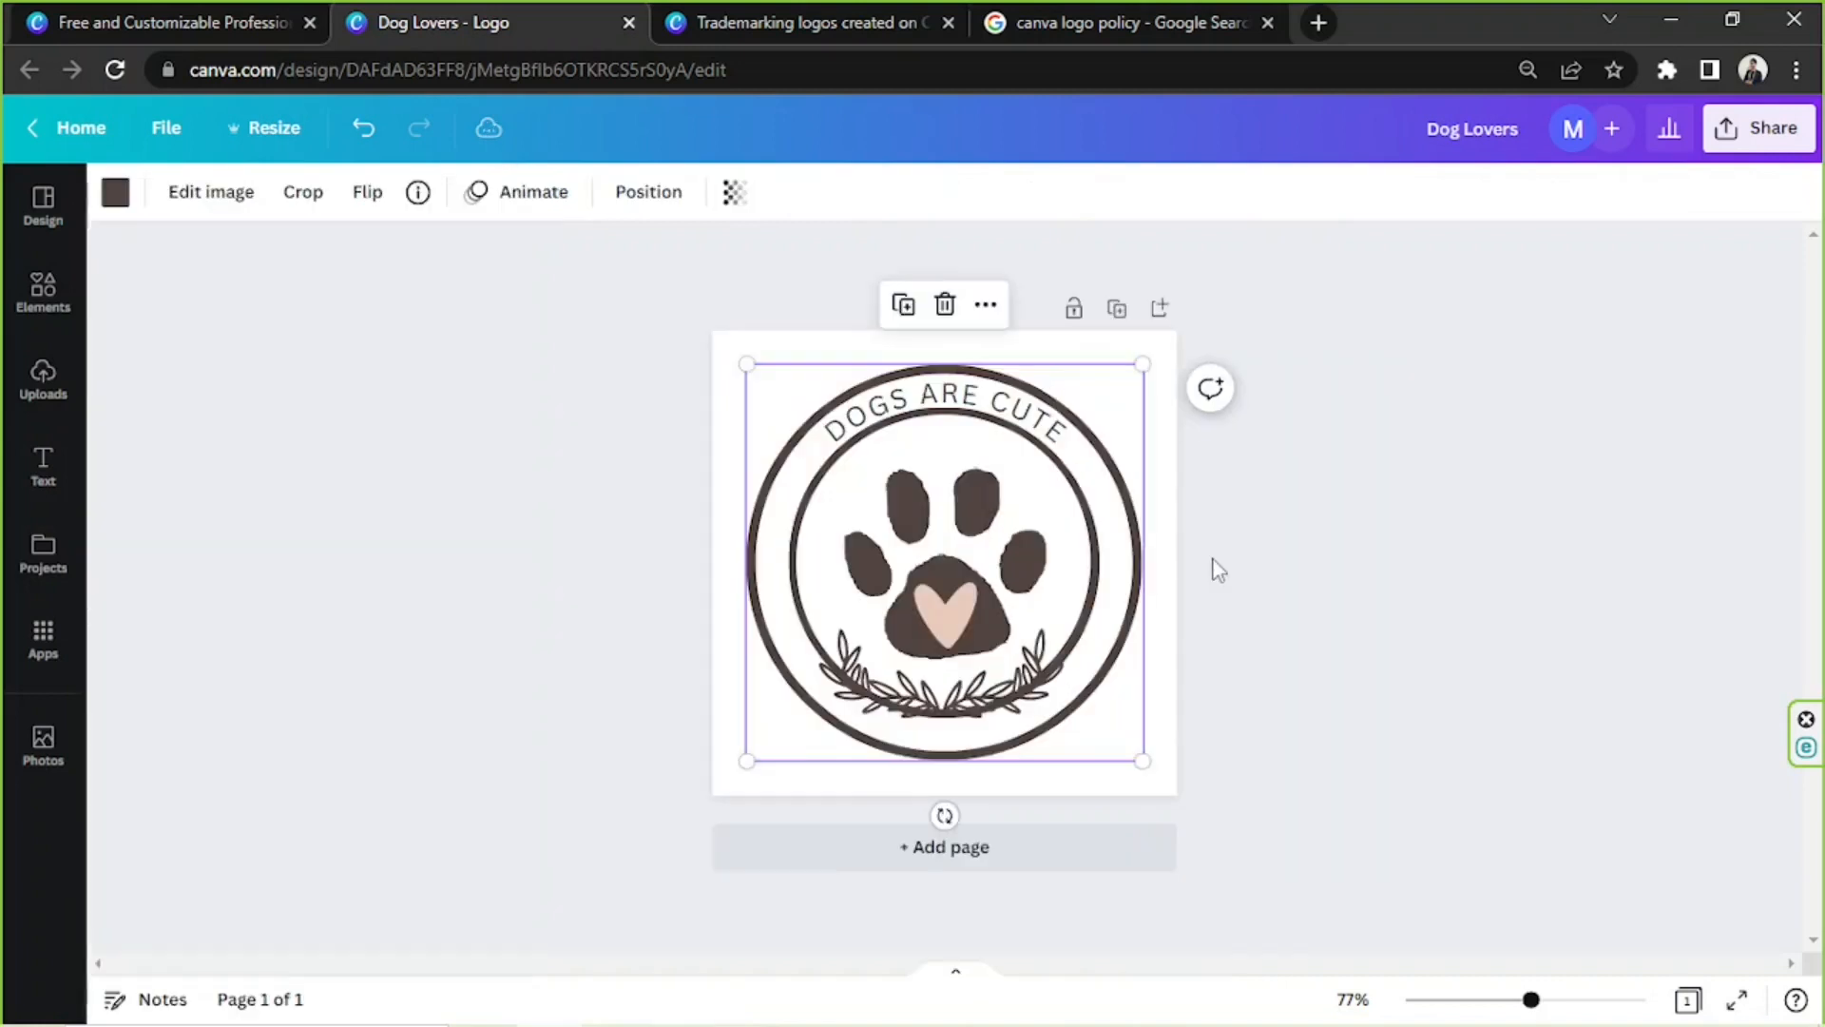
left_click(1430, 524)
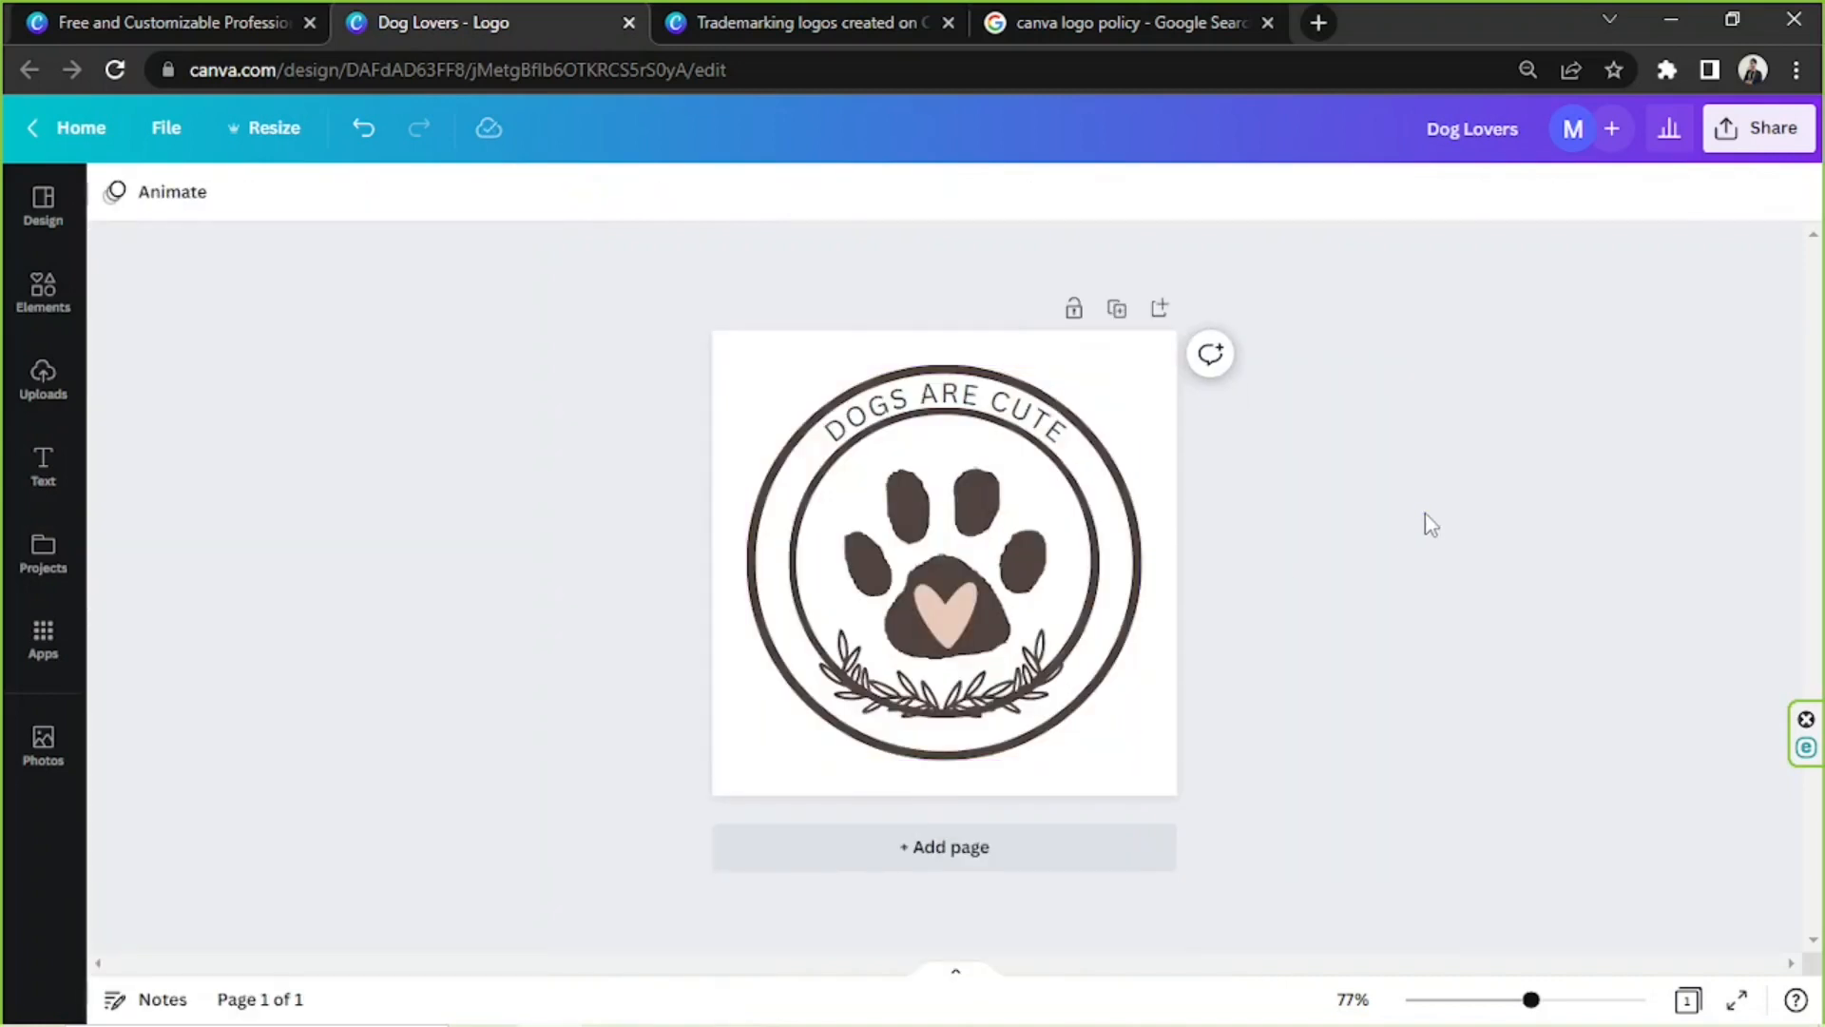
Step: Duplicate the curved text, place the copy over the leaf wreath and change its wording to "very cute"
left_click(1025, 407)
left_click(918, 331)
left_click_drag(973, 430, 941, 694)
double_click(941, 694)
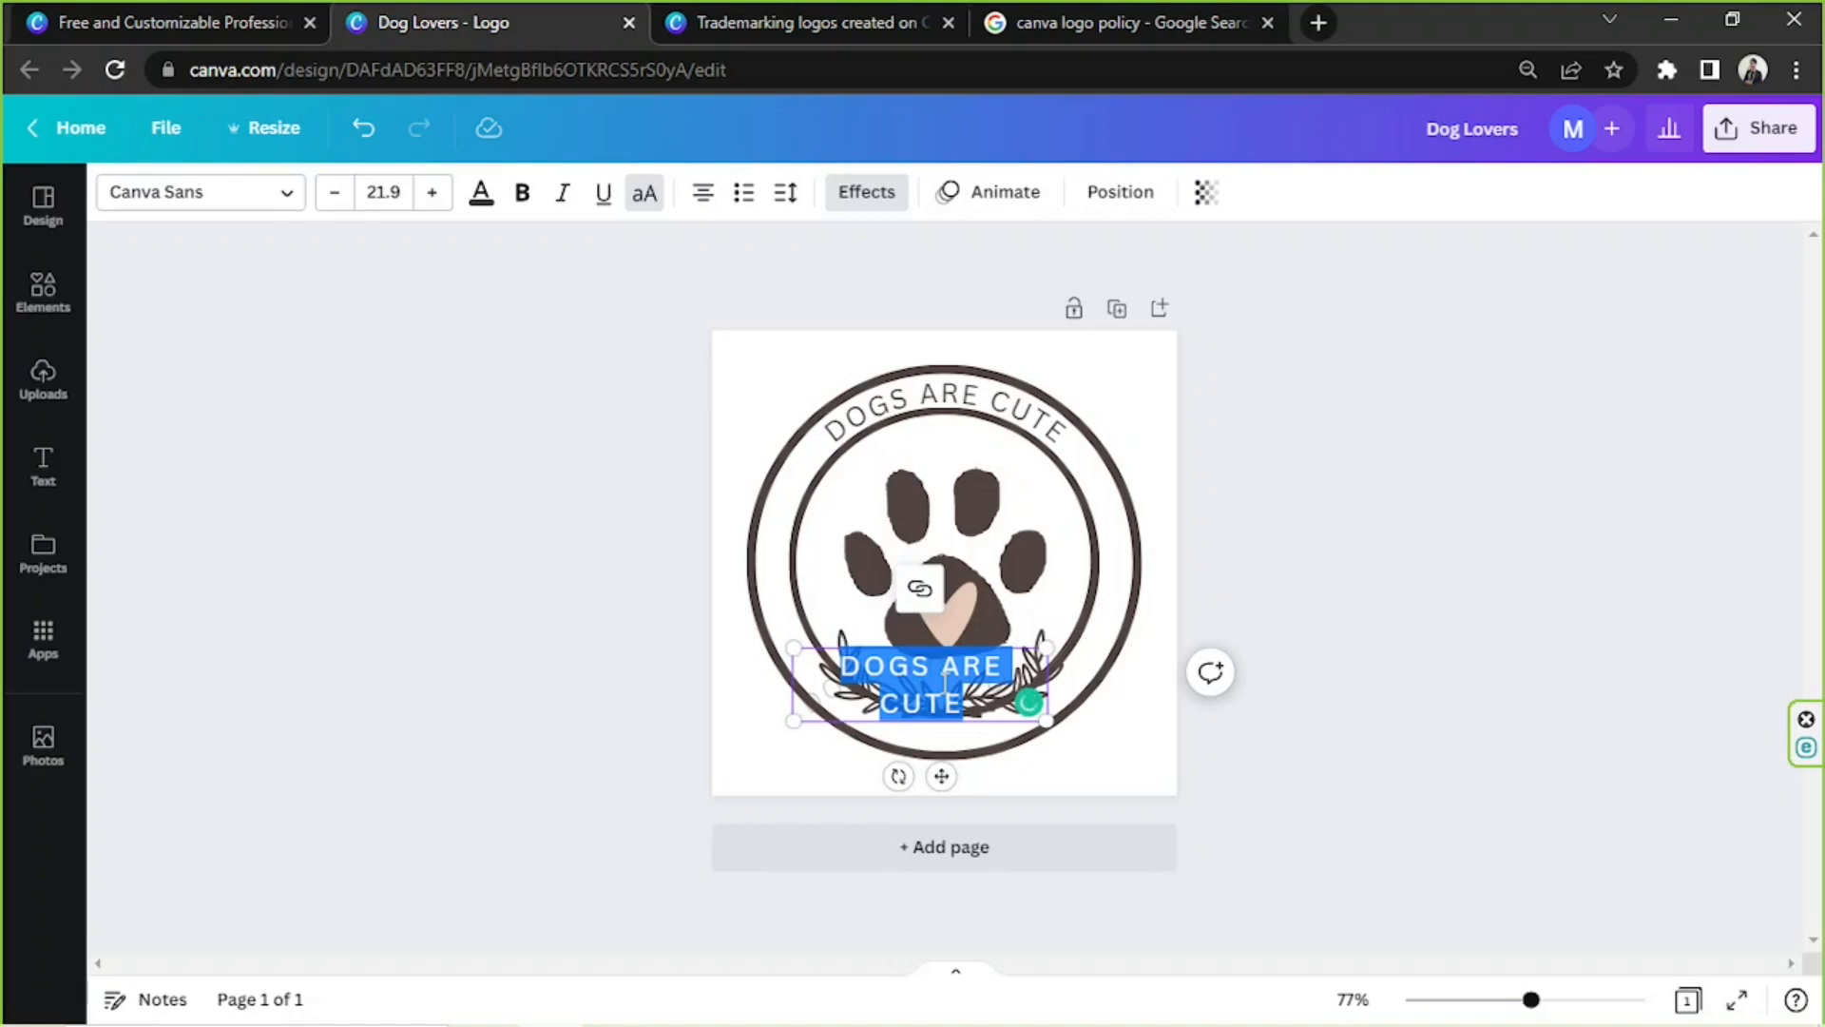
type("very cute")
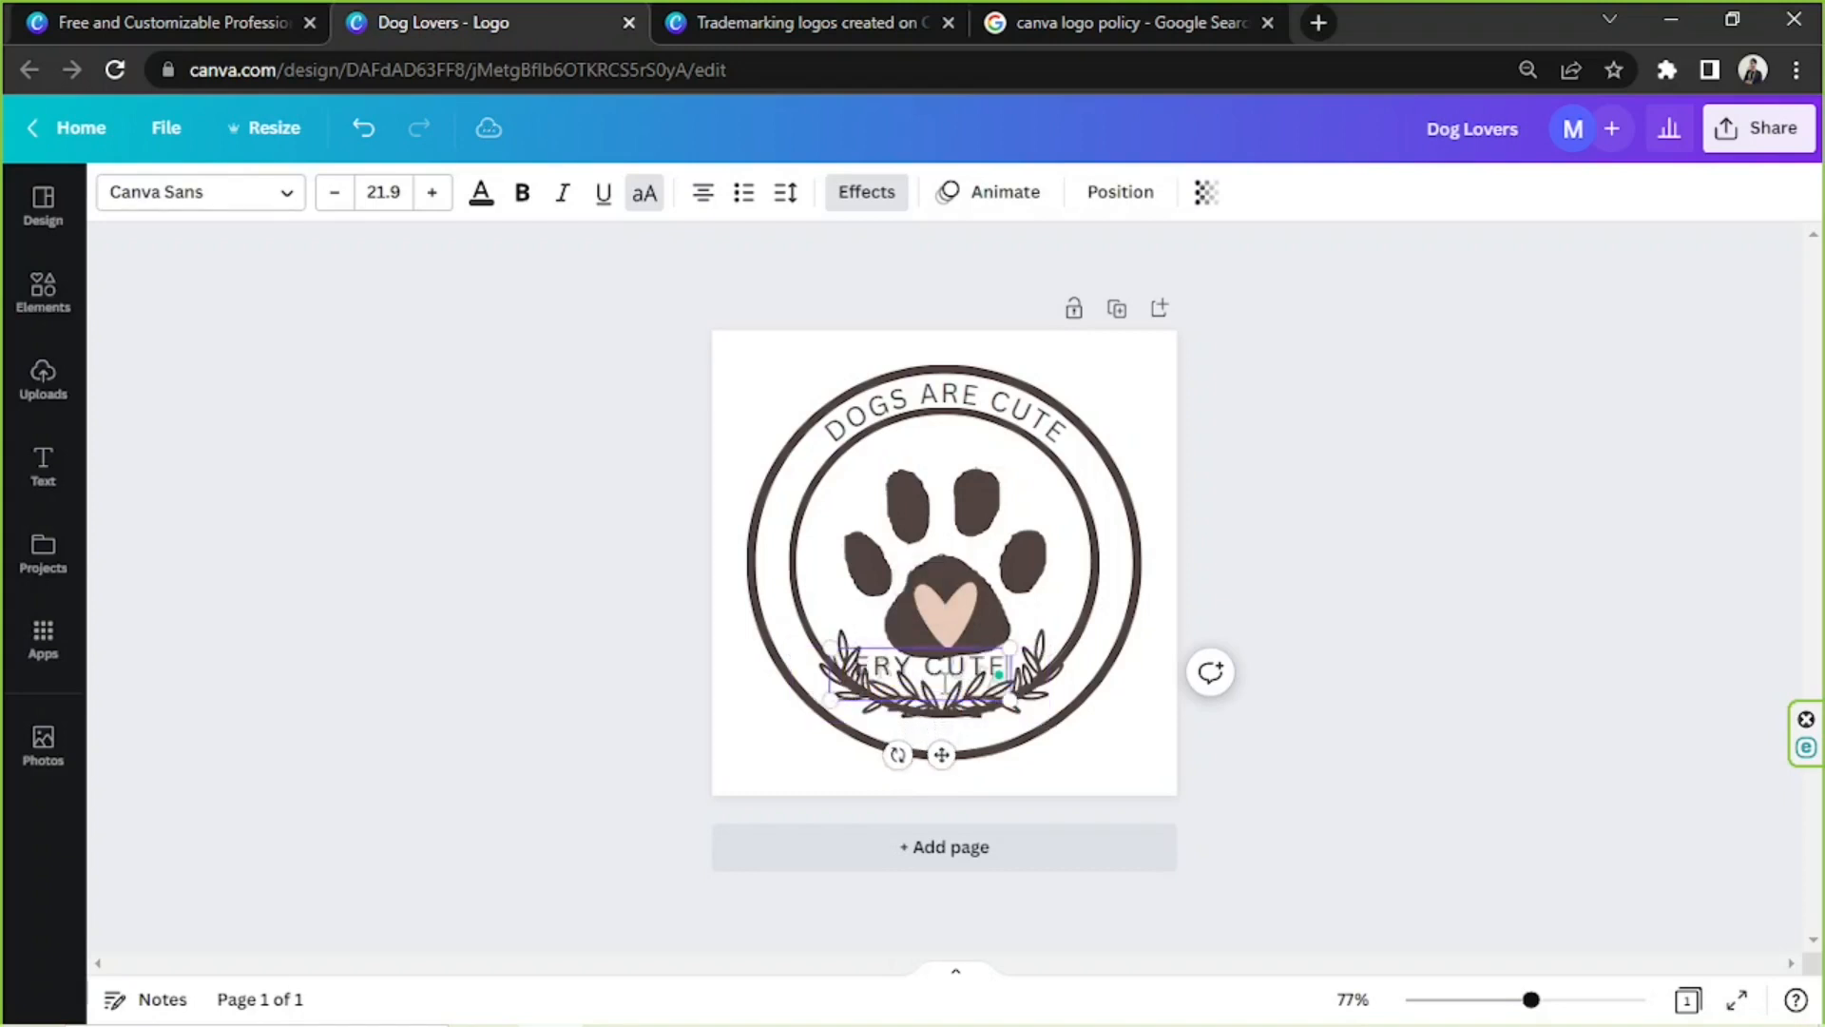
Step: Set the "Very Cute" text's curve to -42 and center it between the rings below the leaf wreath
left_click_drag(911, 706, 927, 774)
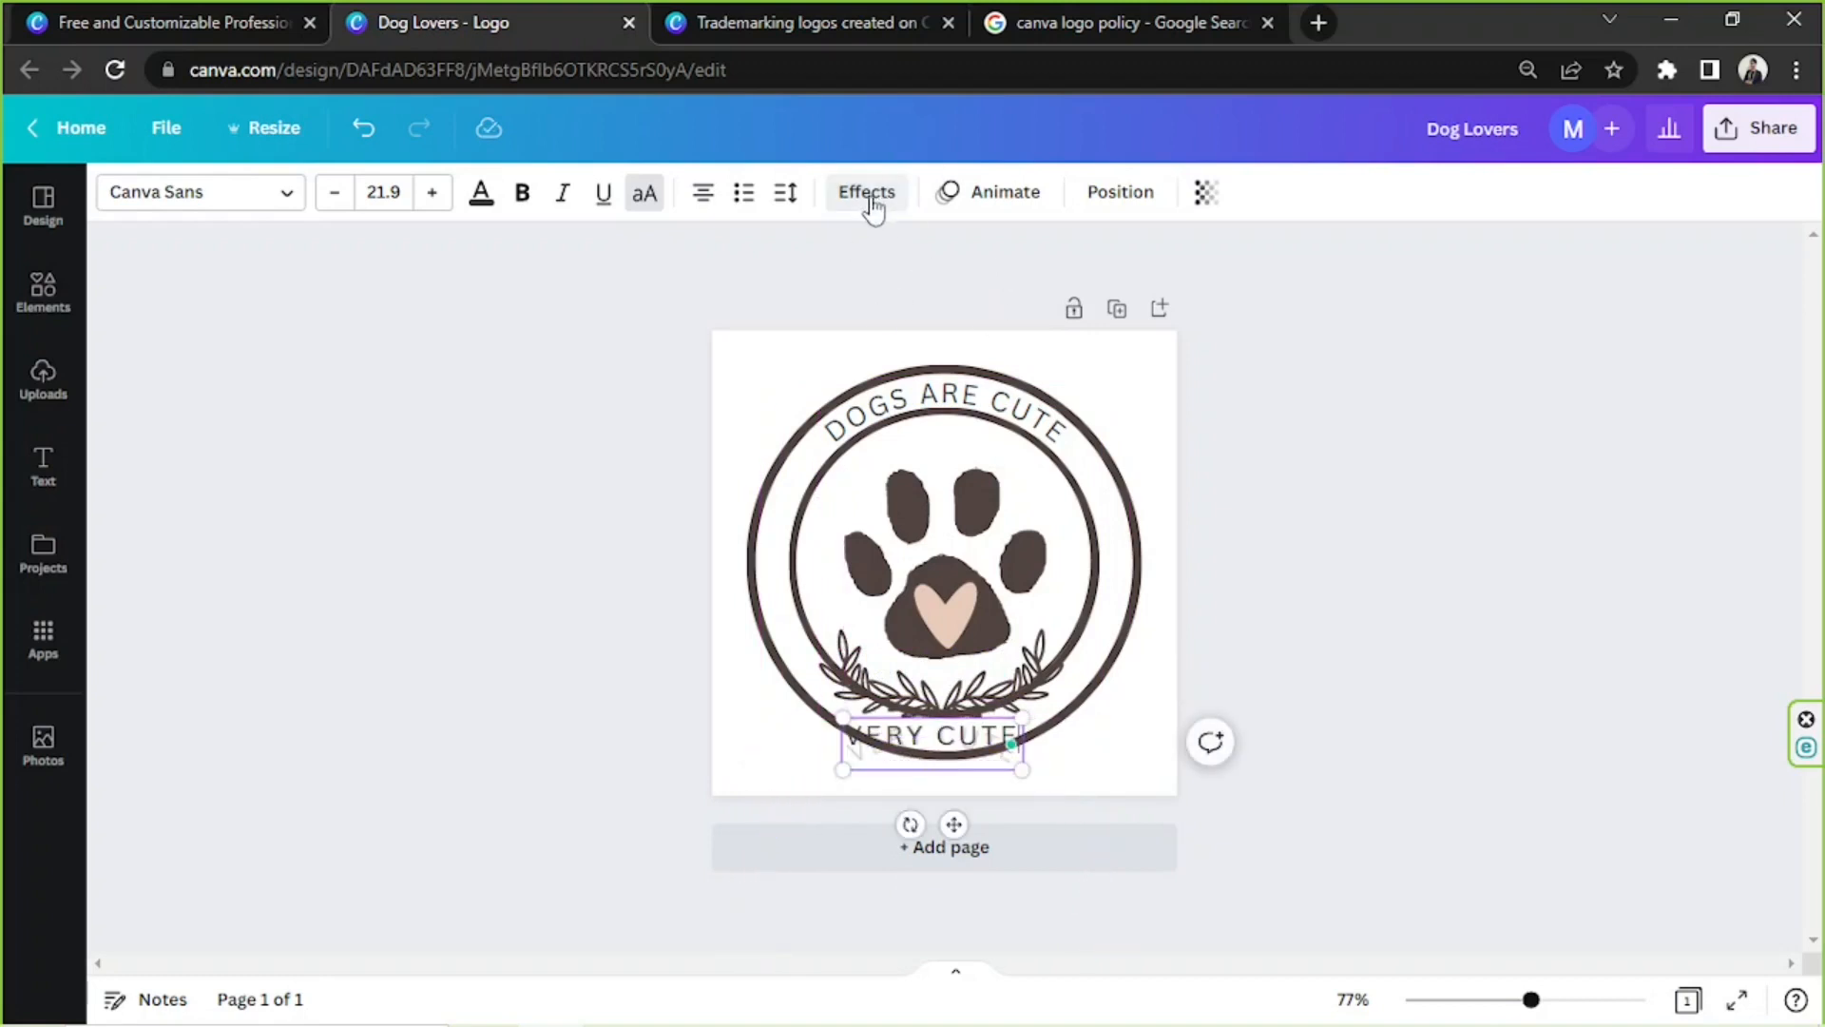
left_click(867, 193)
scroll(346, 951, "down", 1)
left_click_drag(359, 988, 219, 989)
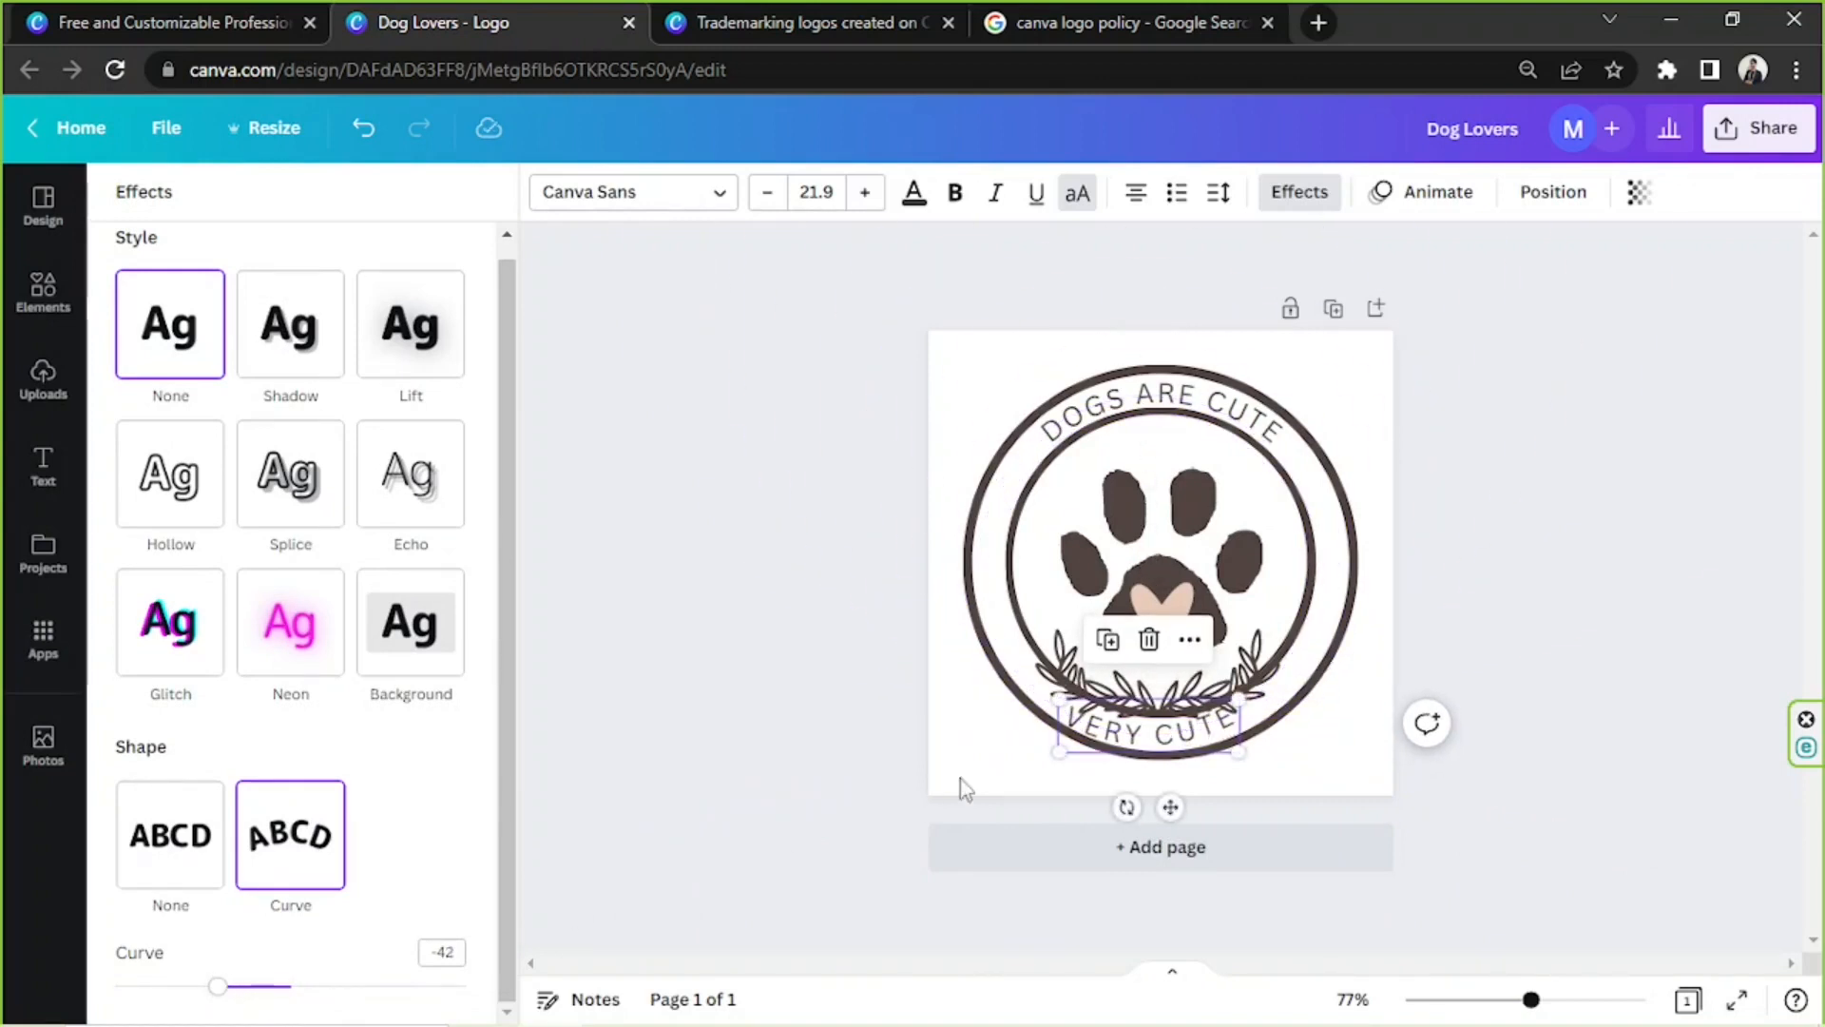
left_click_drag(1148, 741, 1156, 730)
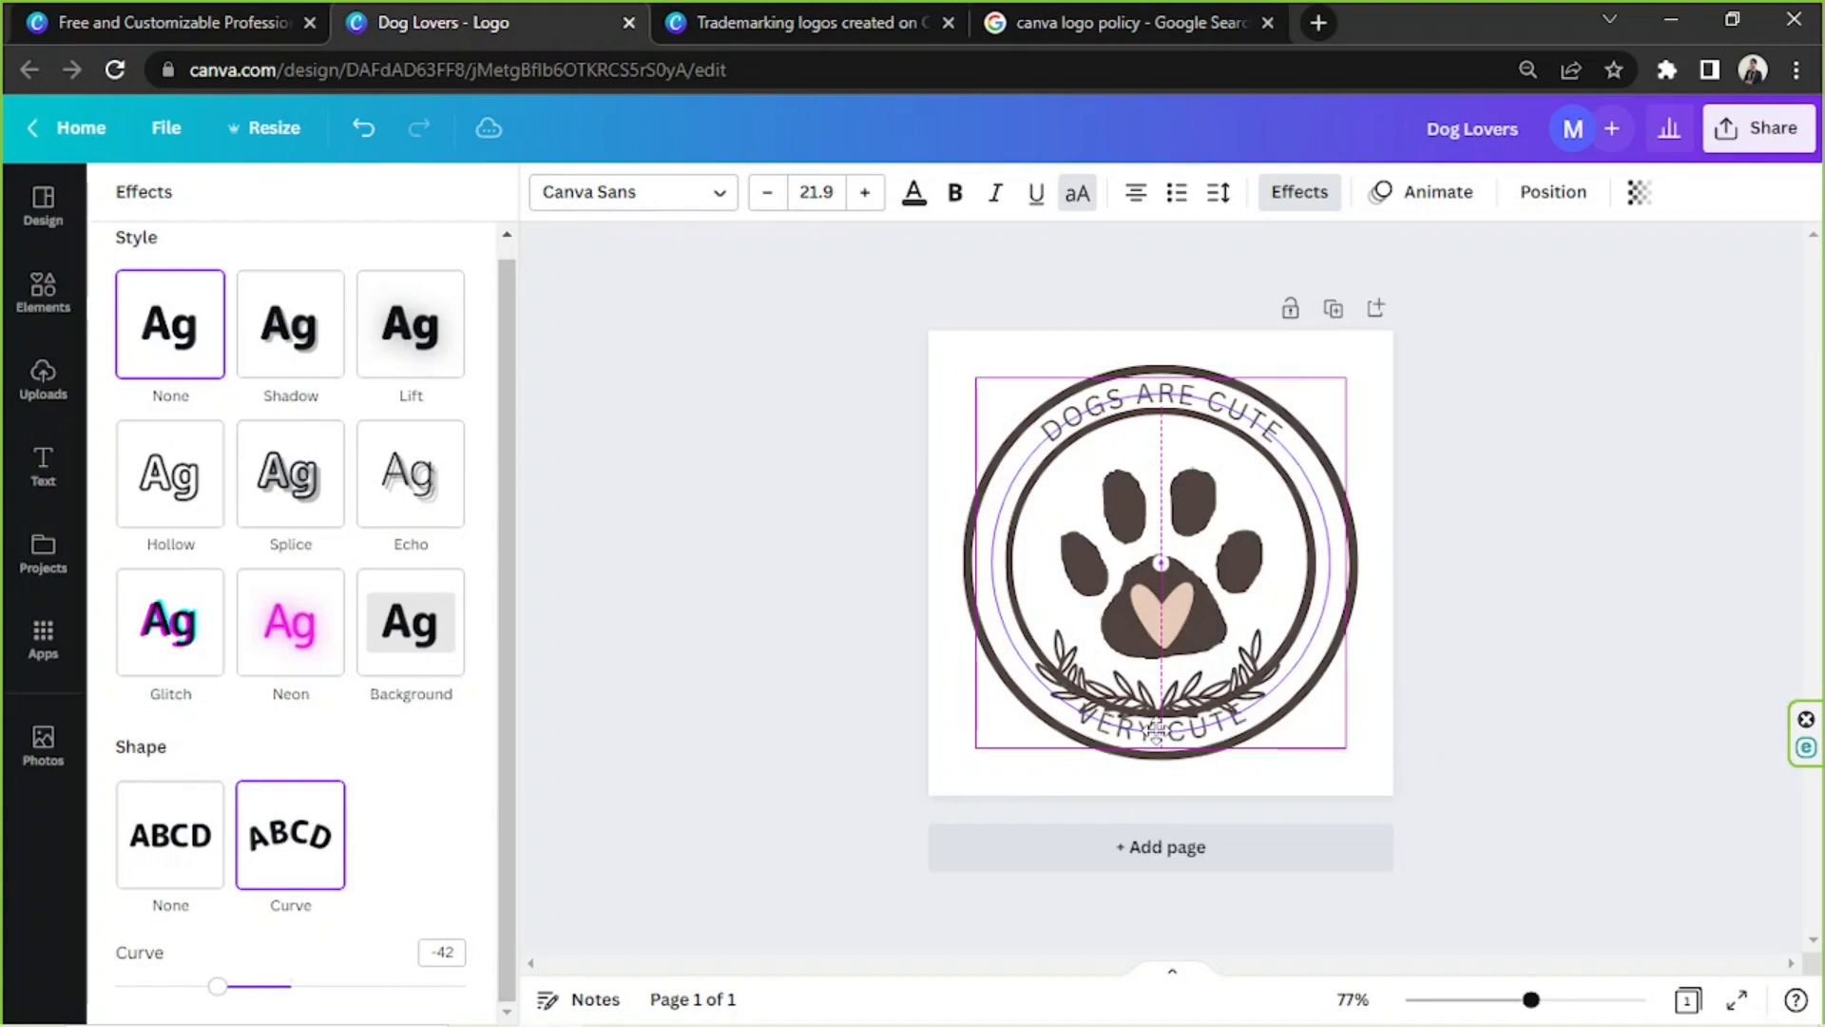
Step: Set the "Very Cute" text's curve to -44 and nudge it into the center of the lower band
left_click_drag(1531, 999, 1589, 999)
scroll(1188, 665, "down", 3)
left_click_drag(1261, 758, 1261, 741)
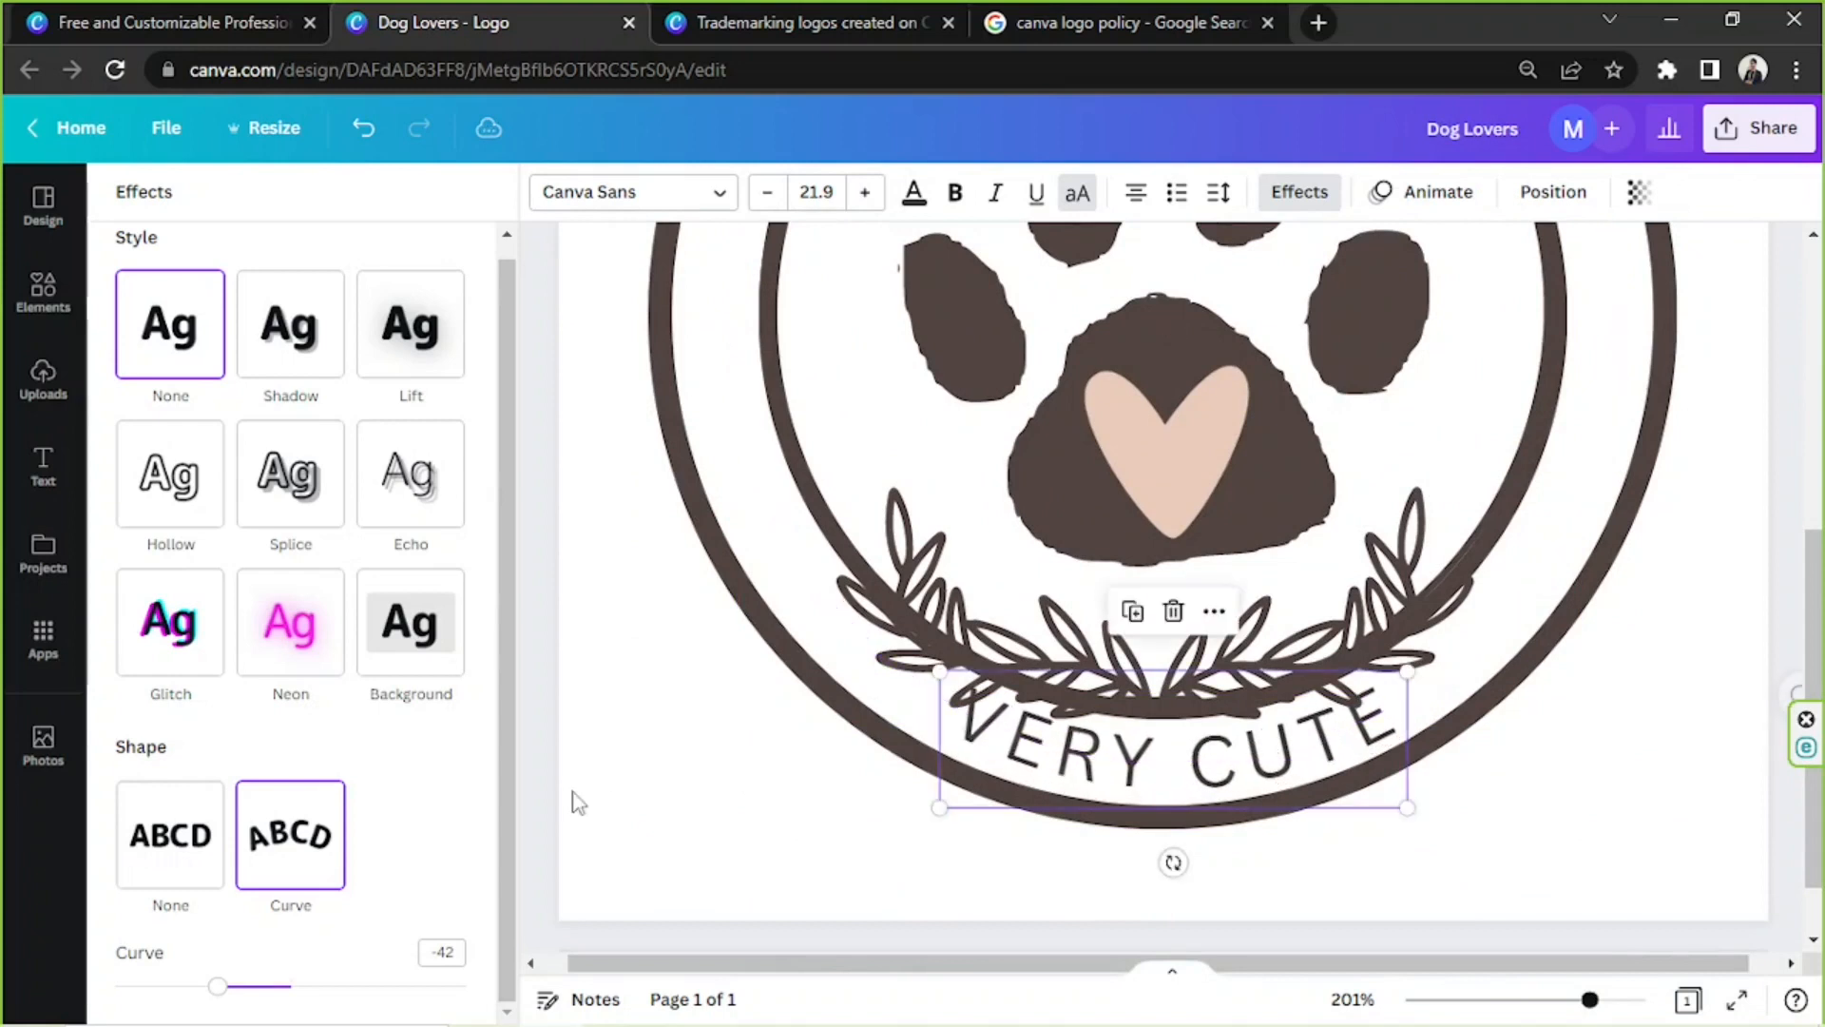
left_click_drag(217, 988, 213, 989)
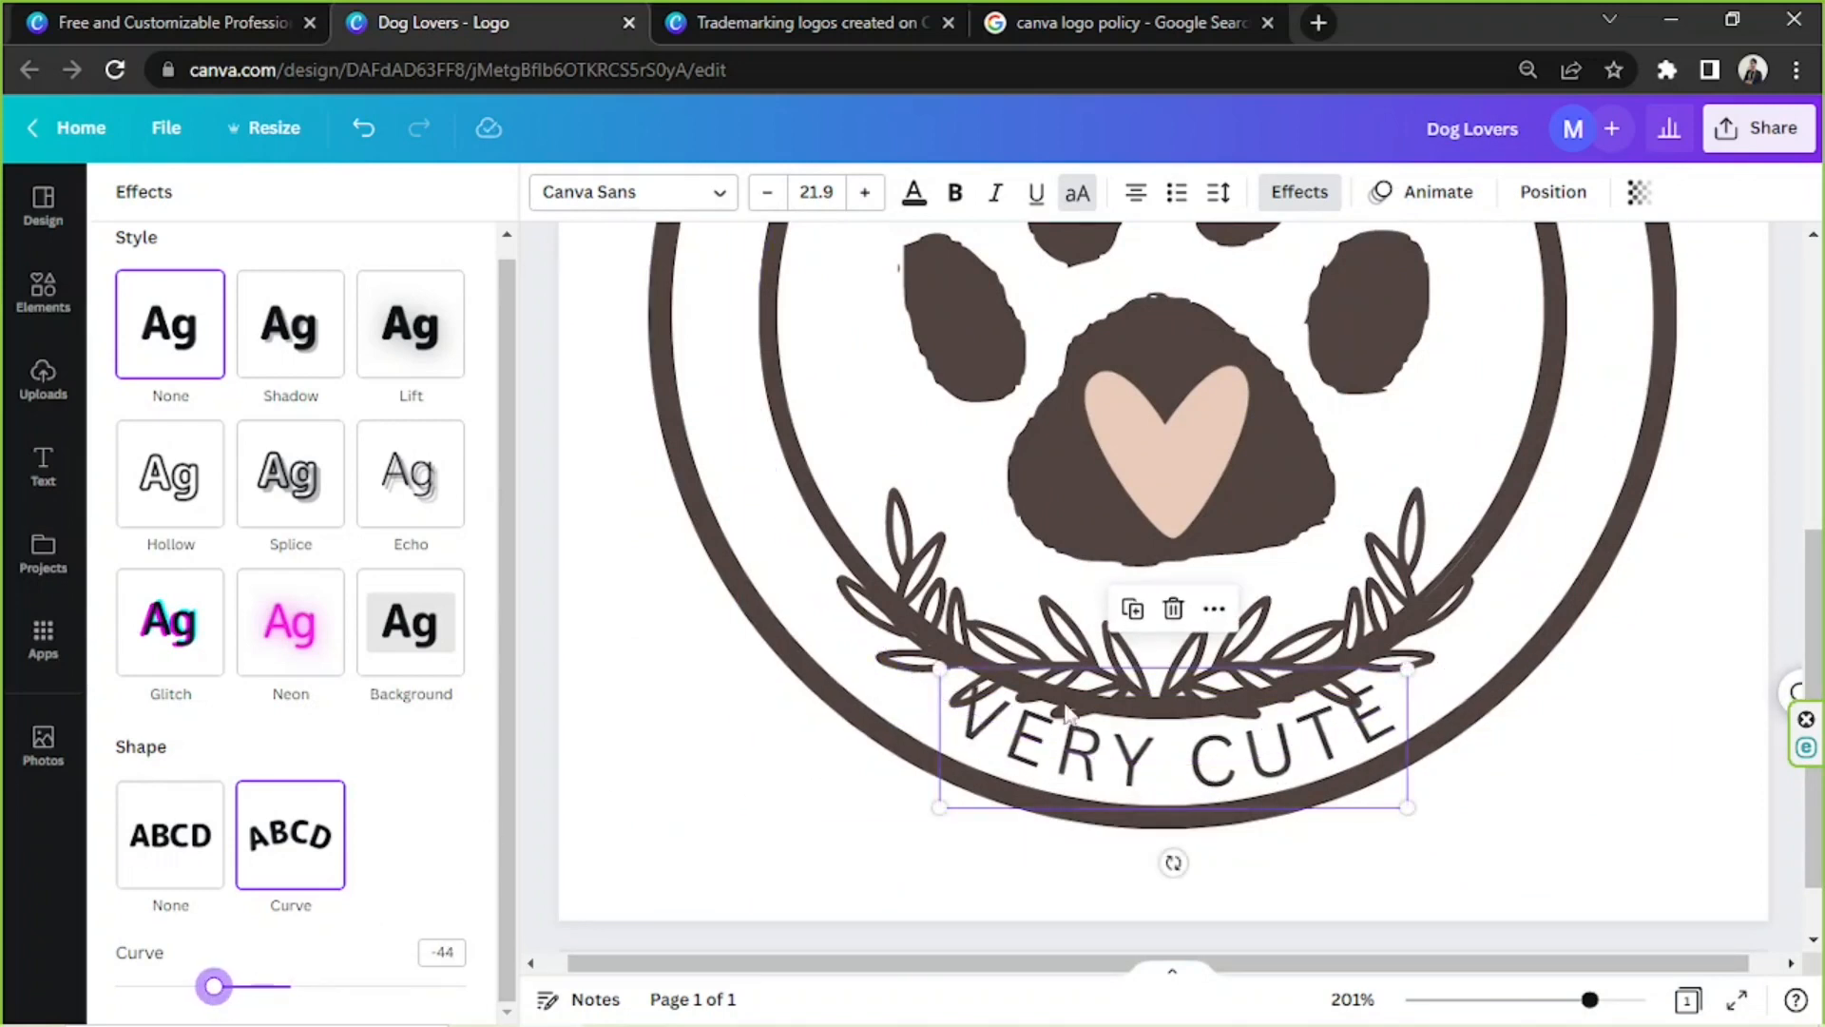
left_click_drag(1108, 765, 1105, 764)
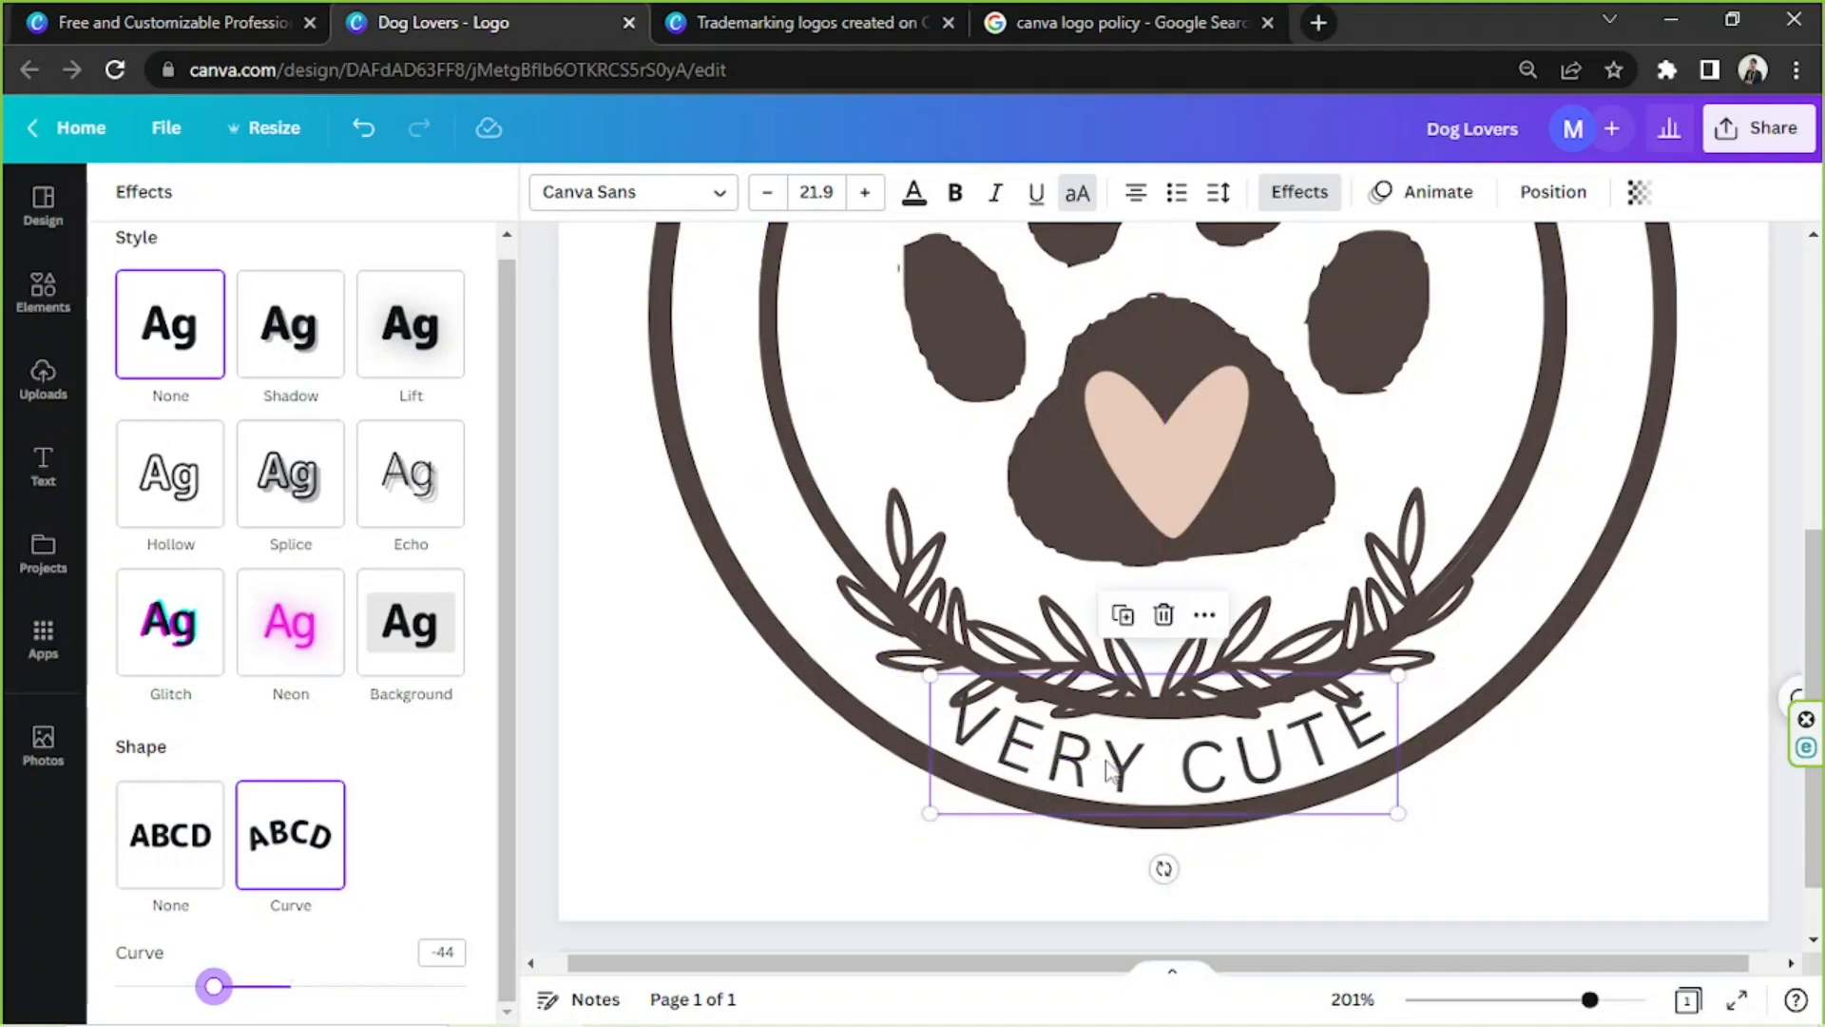
left_click(1488, 831)
scroll(1462, 769, "down", 6)
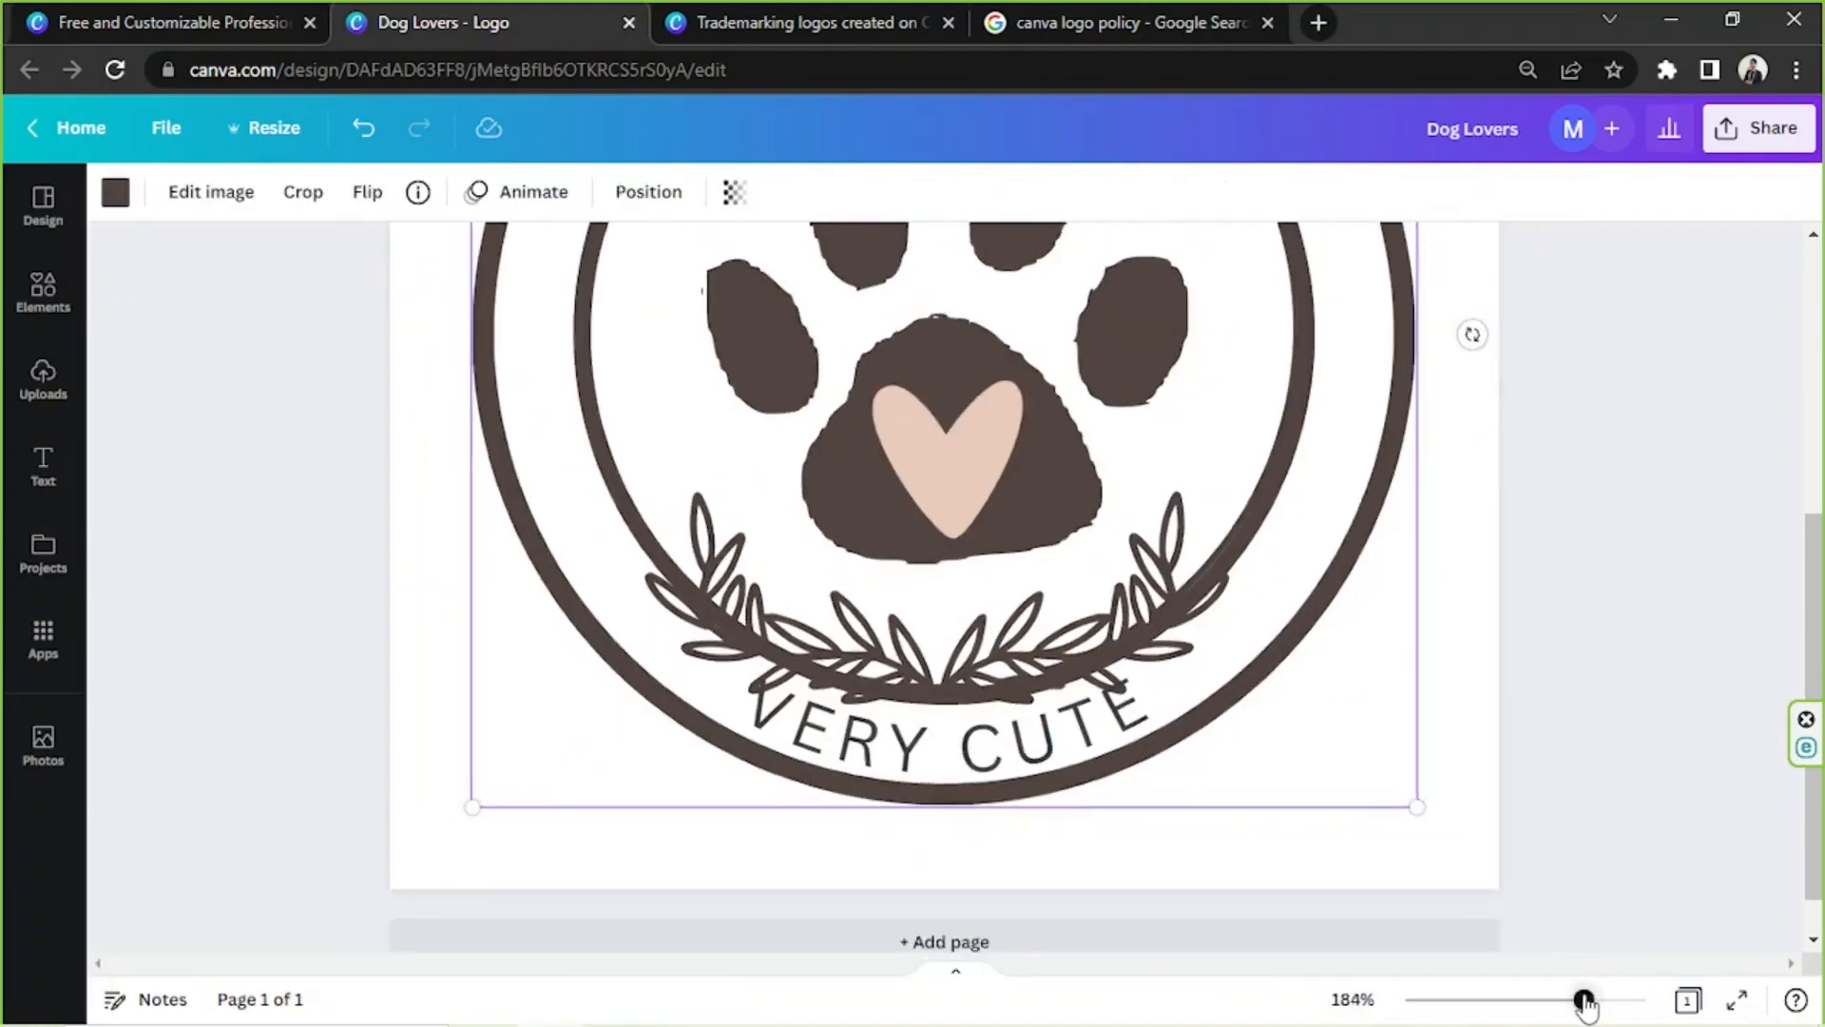
left_click(1445, 677)
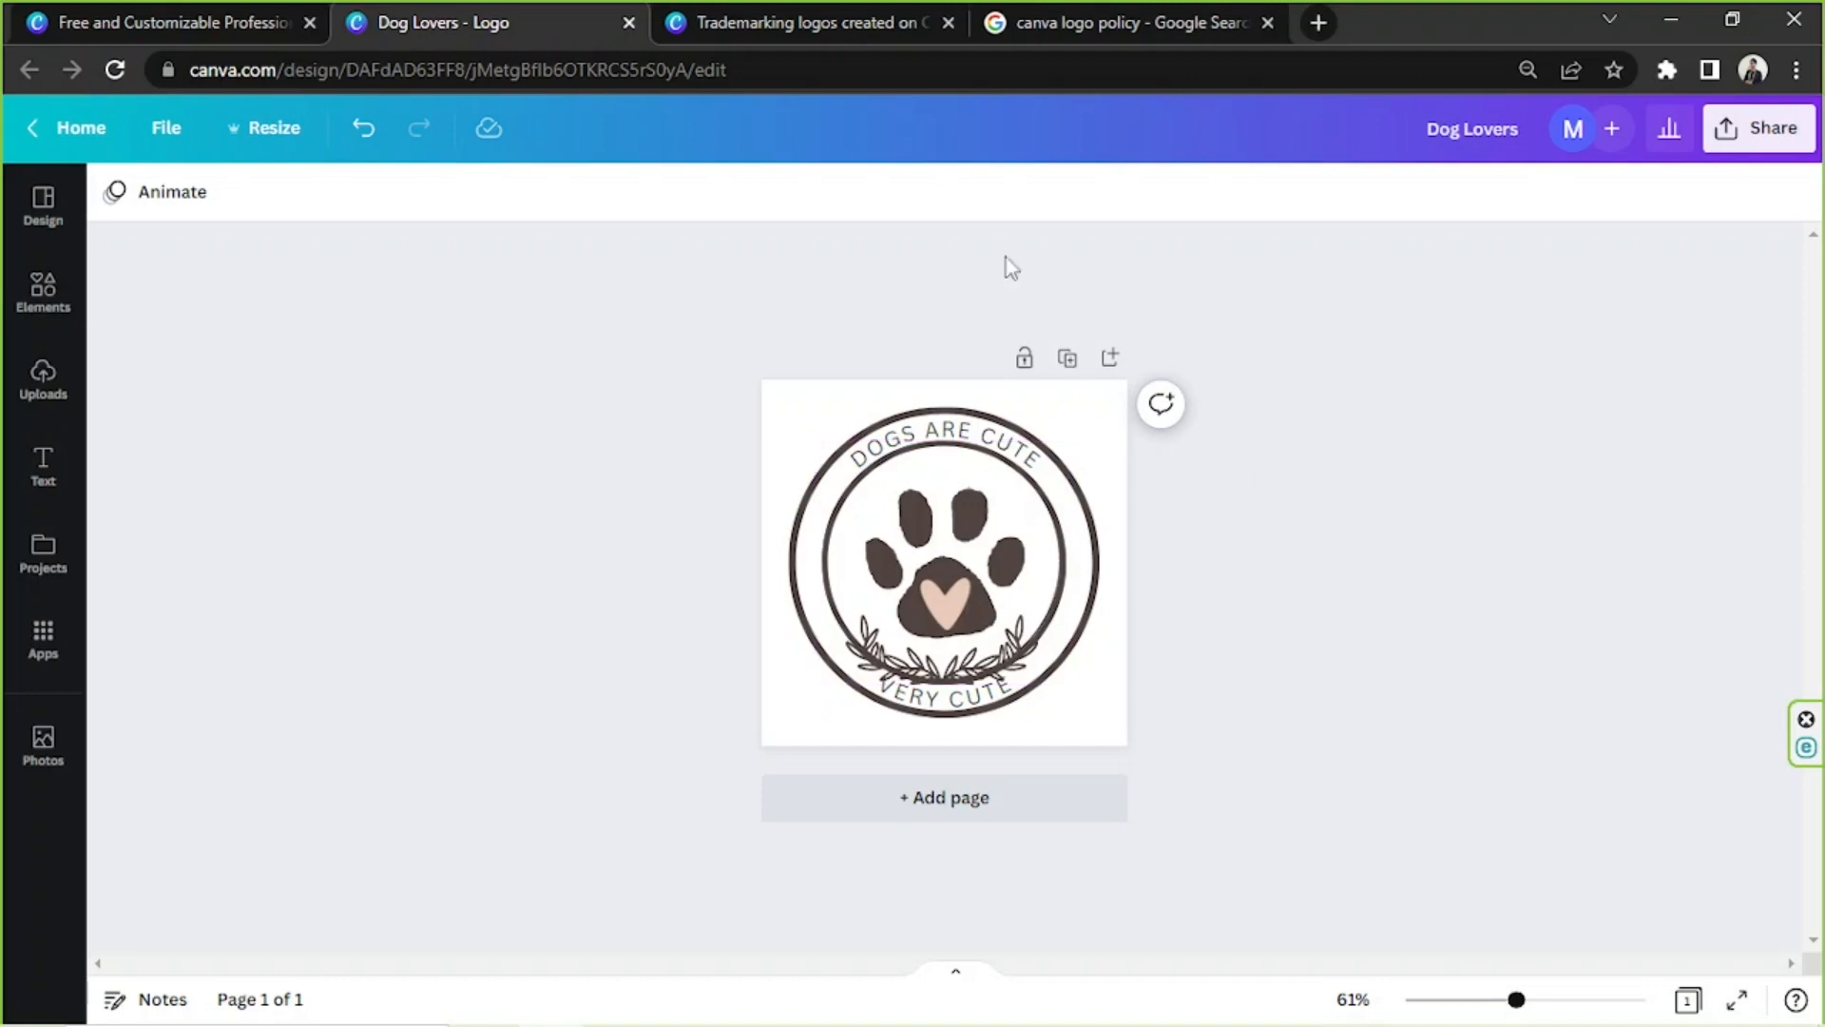
left_click_drag(594, 422, 1150, 815)
left_click(1424, 669)
Step: Download the logo as a 500 × 500 px PNG, leaving the transparent background option off
left_click(1770, 133)
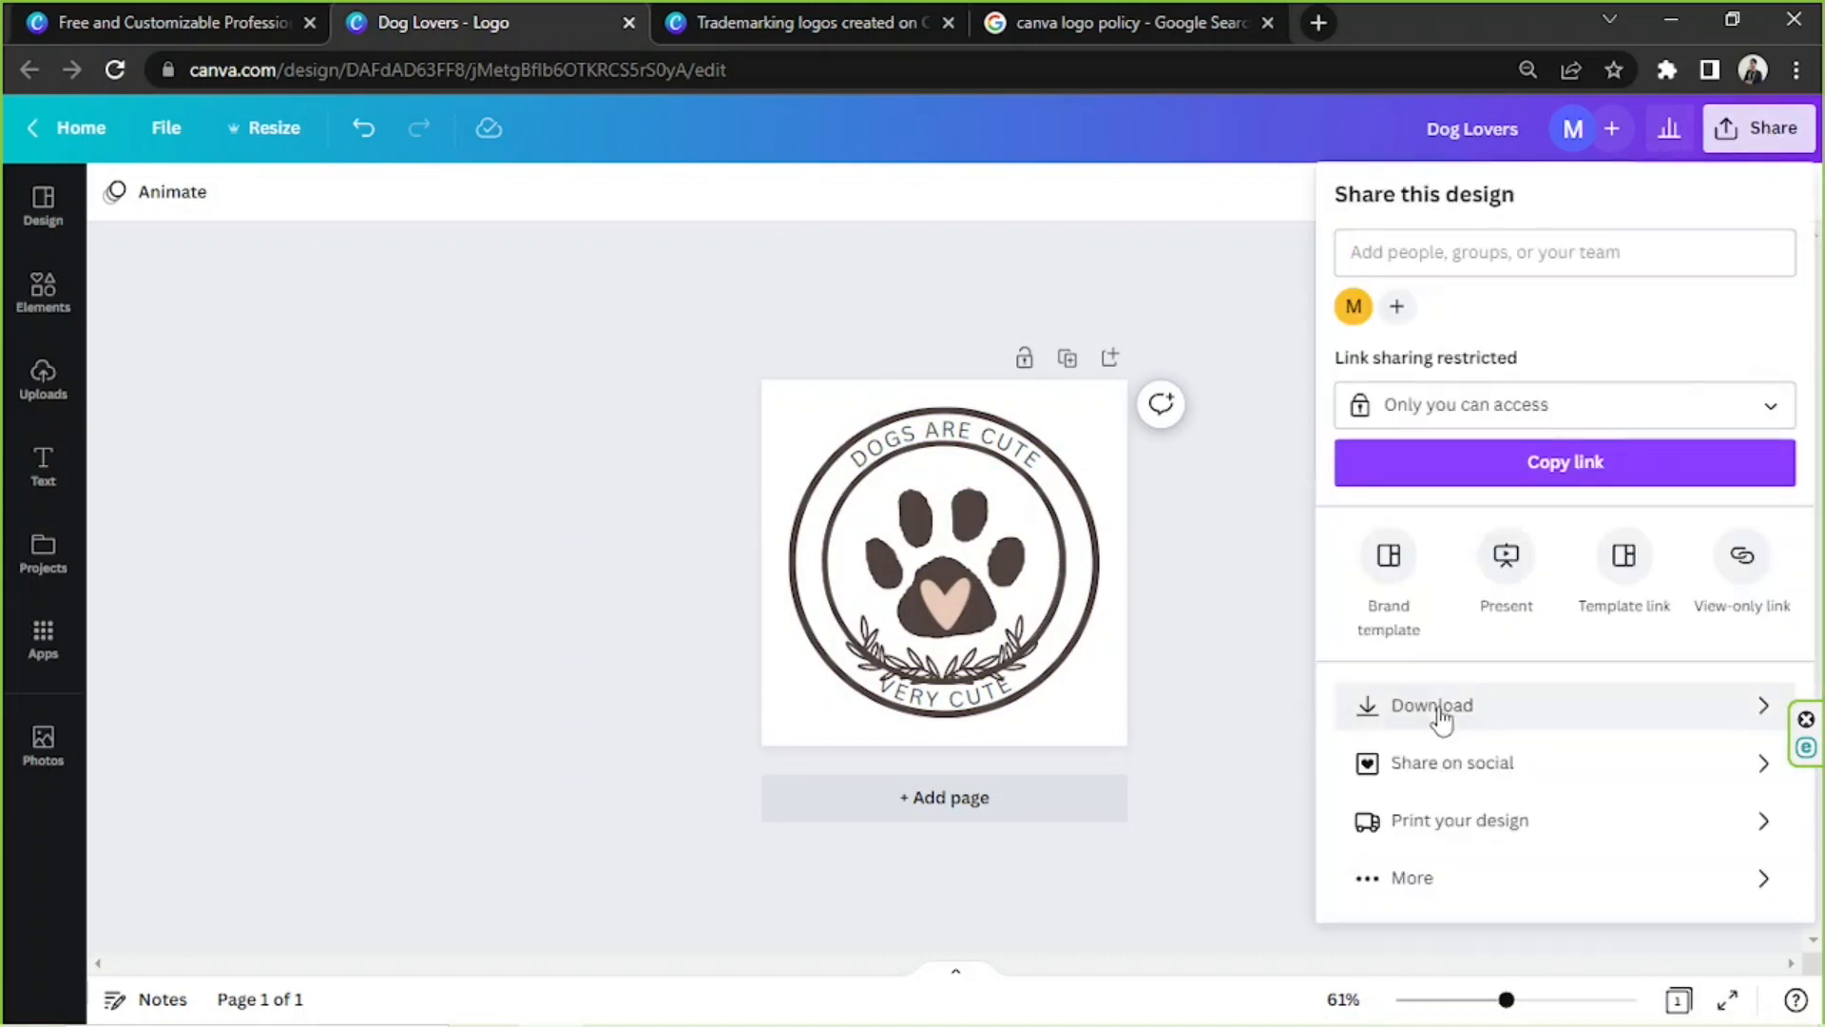
left_click(1441, 719)
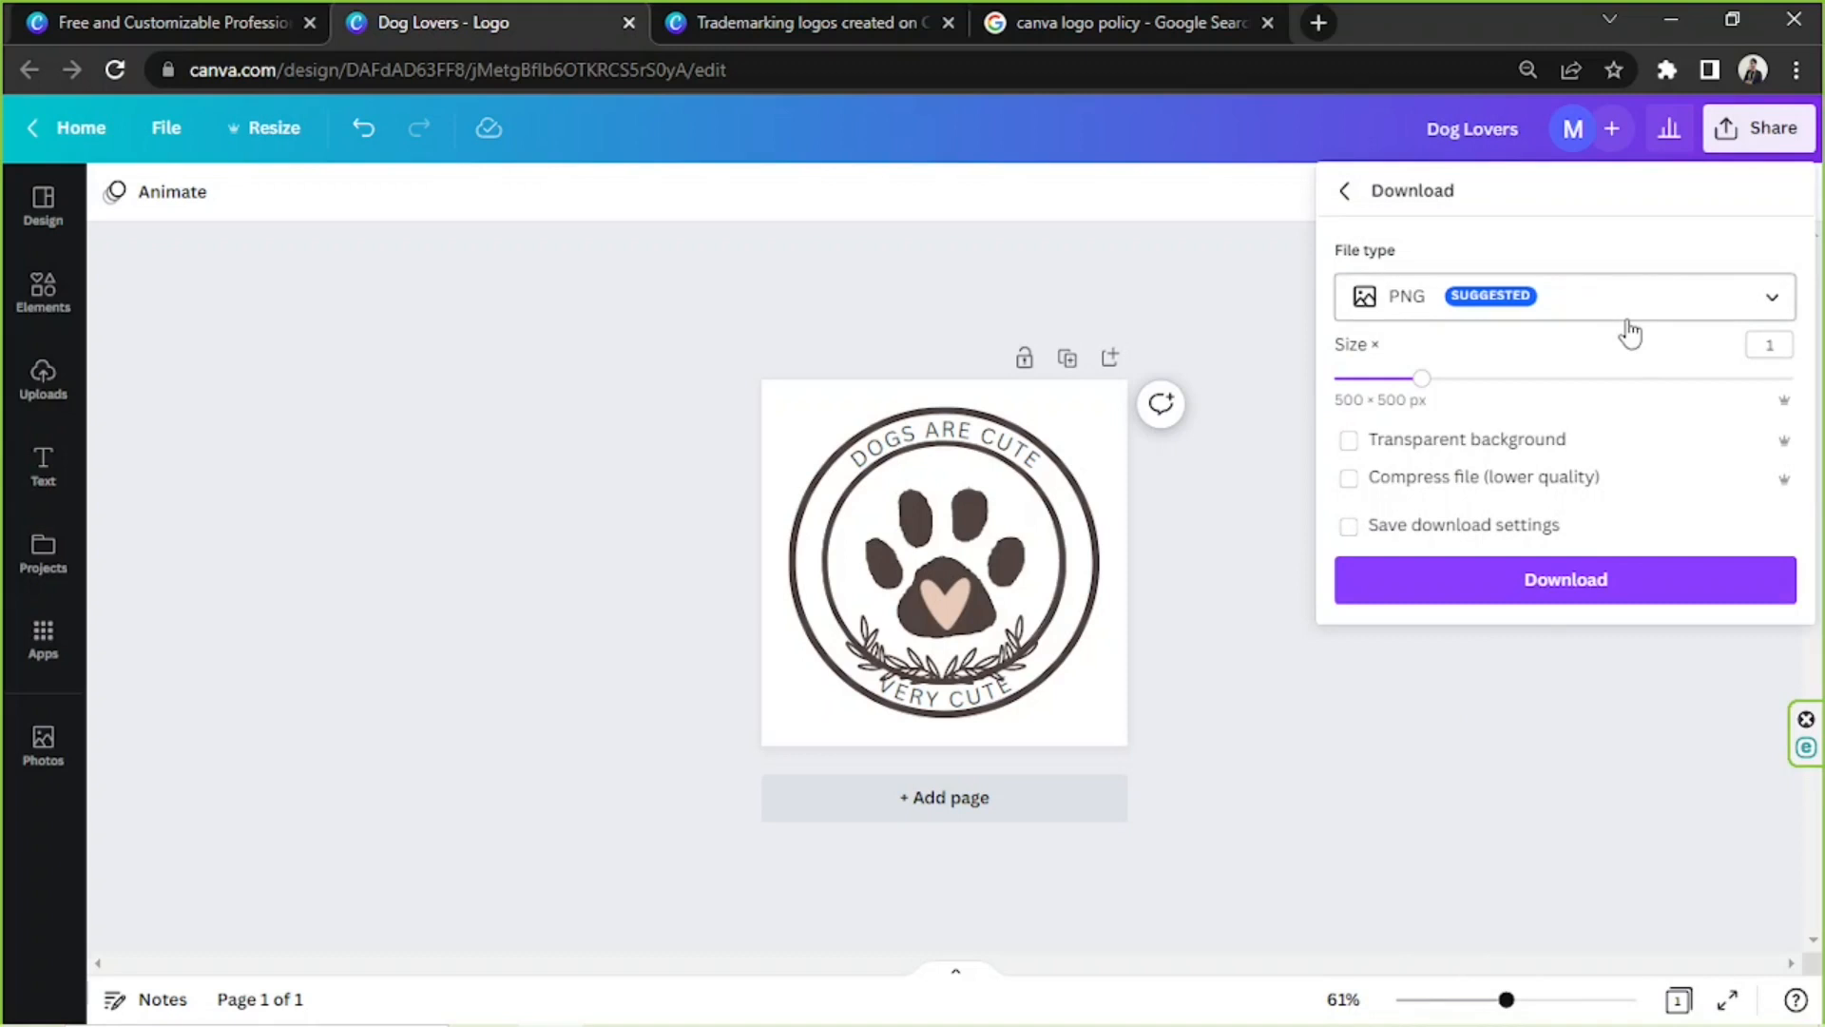
left_click(1509, 309)
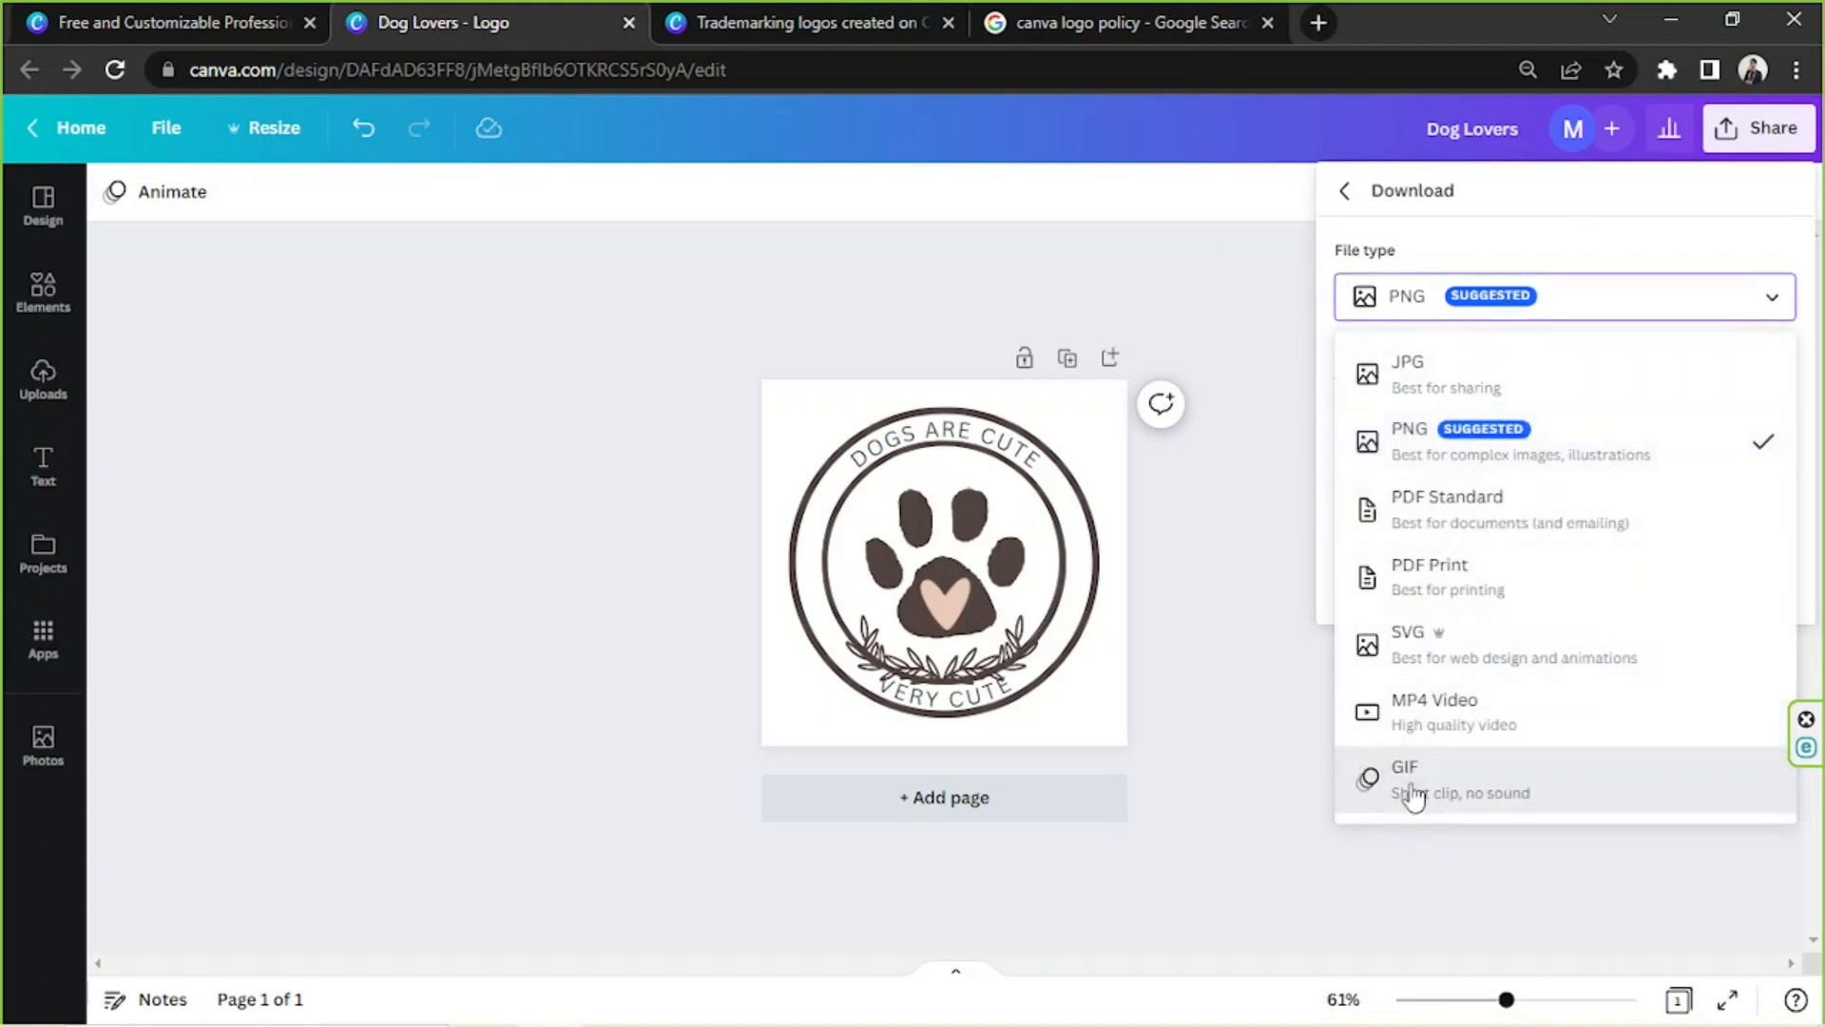
left_click(1480, 445)
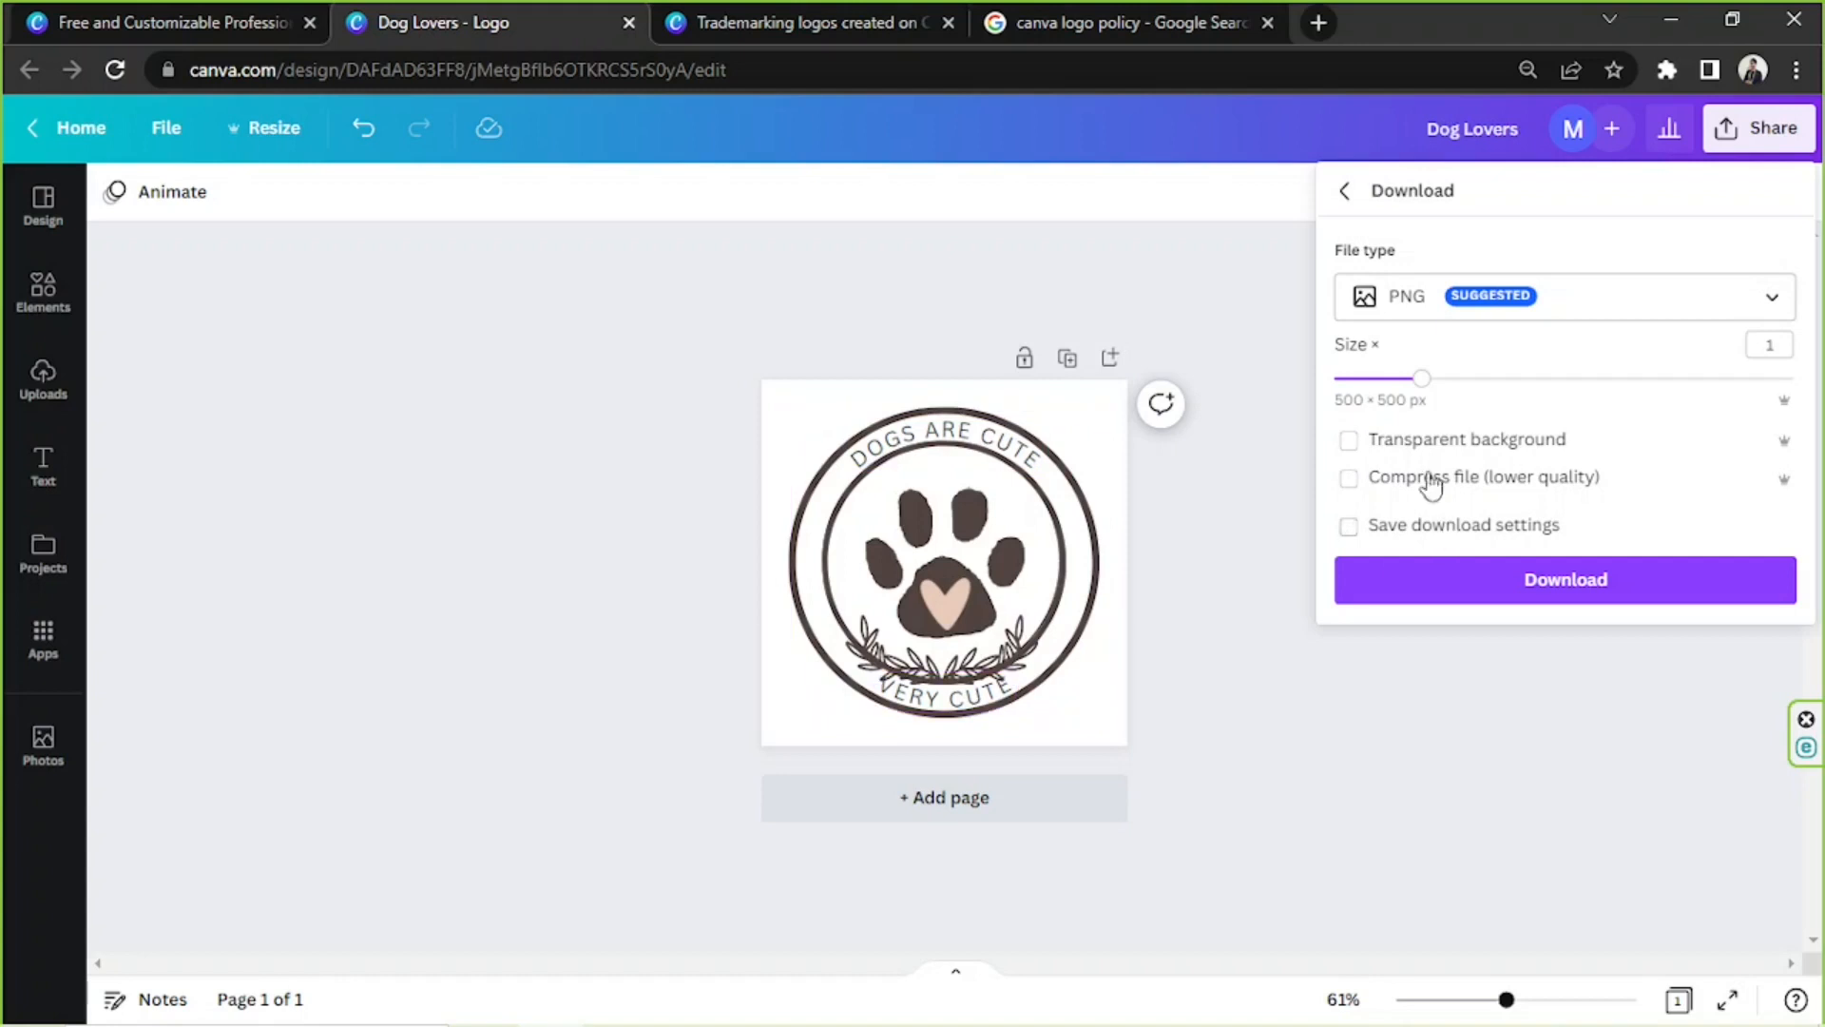
left_click(1354, 443)
left_click(1348, 440)
left_click(1551, 593)
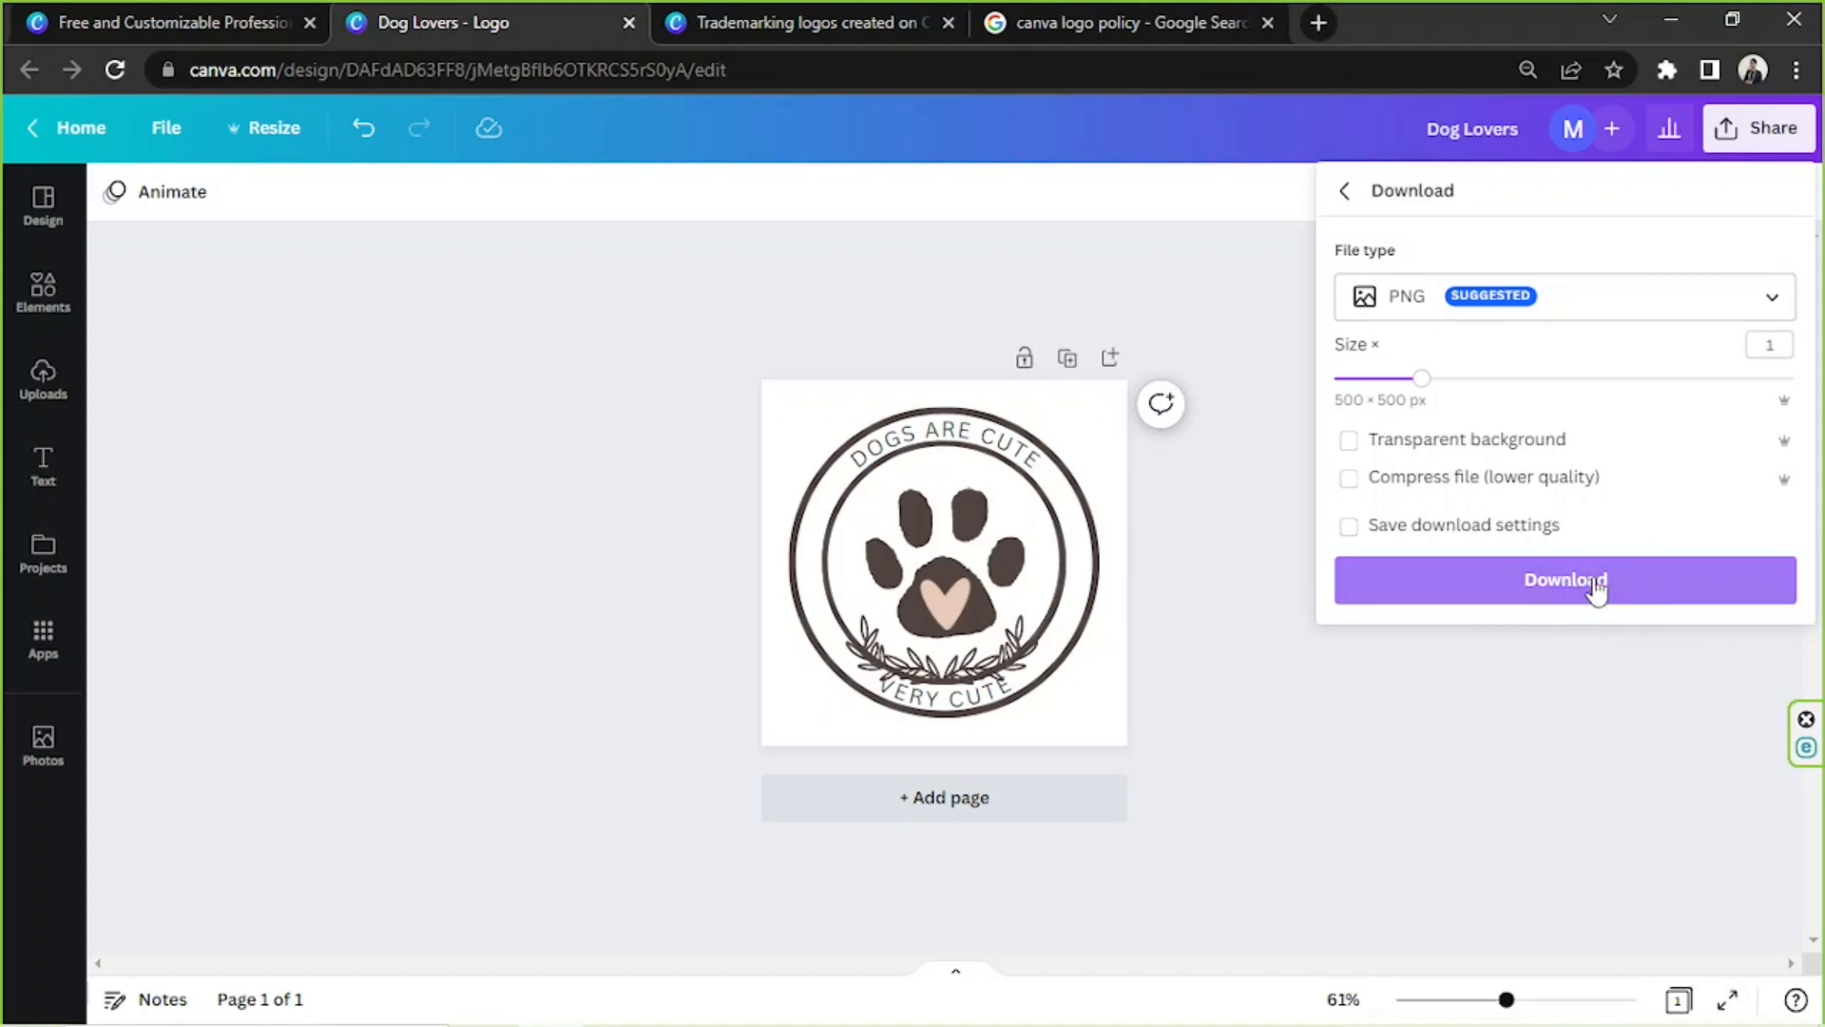